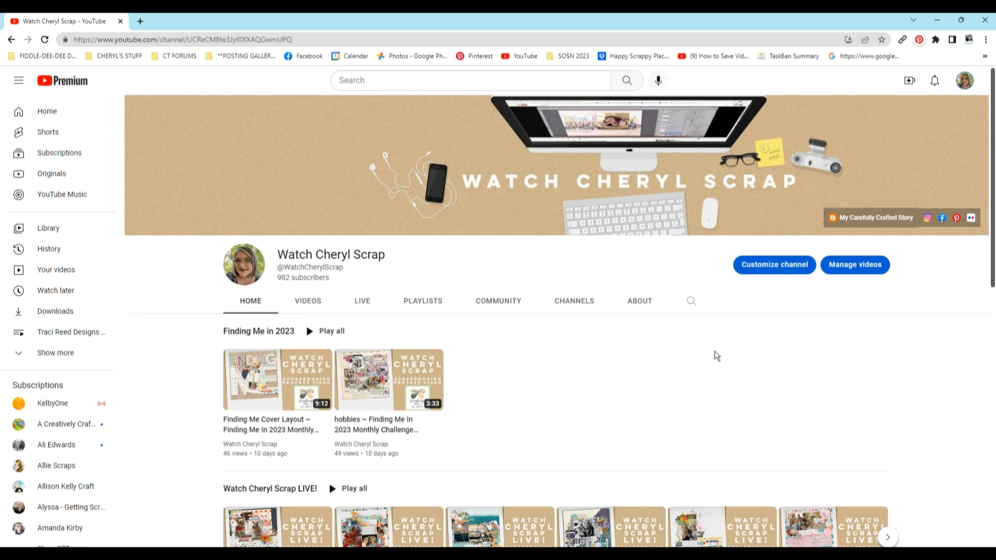
Switch to Photoshop and open the template fdd_FiddlesticksNumber103.psd from its Fiddlesticks Number 103 folder
{"action": "left_click", "coordinate": [978, 22]}
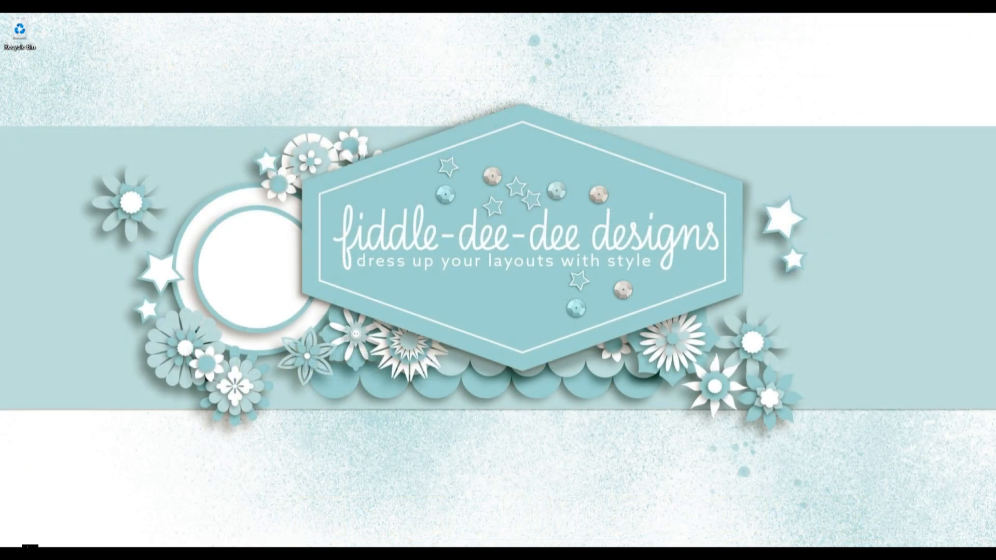
{"action": "left_click", "coordinate": [25, 553]}
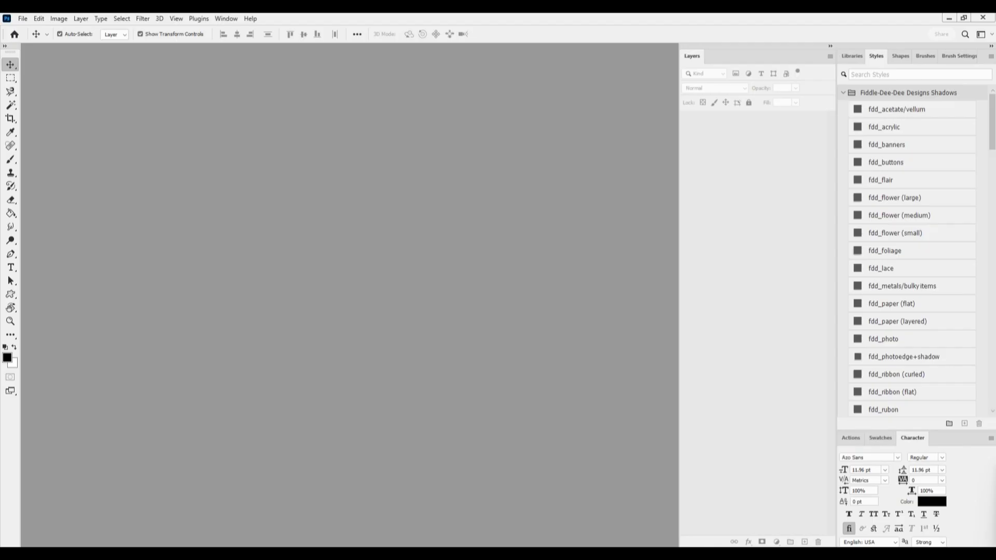
{"action": "key", "text": "alt+Tab"}
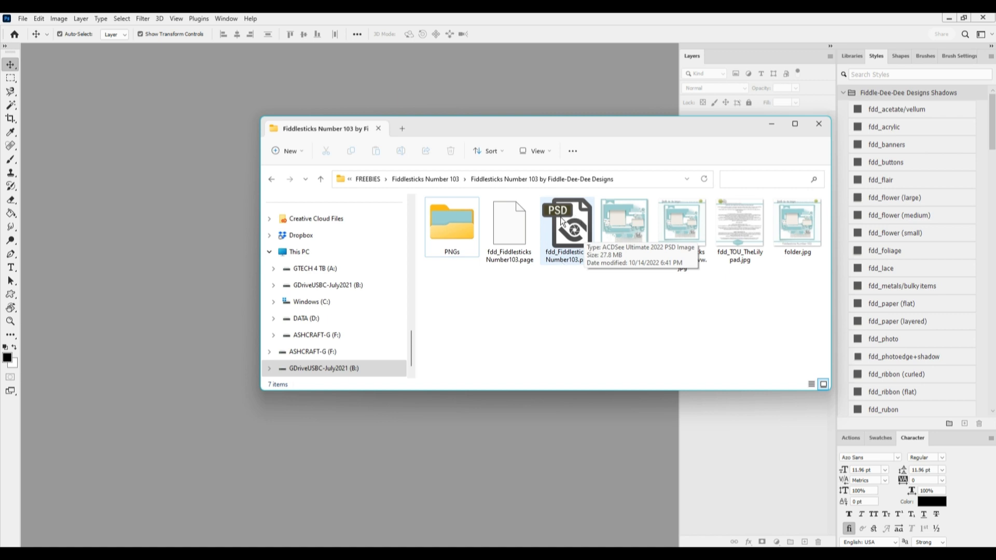
{"action": "left_click_drag", "start_coordinate": [561, 221], "coordinate": [177, 245]}
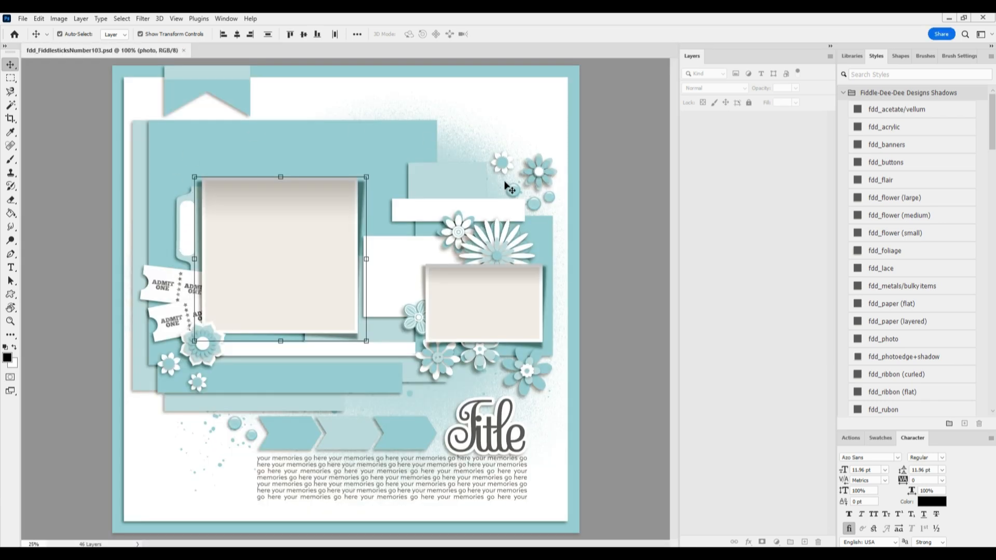
Examine the template's file formats and the separate layer images in its PNGs folder, and close the folder window
{"action": "mouse_move", "coordinate": [94, 554]}
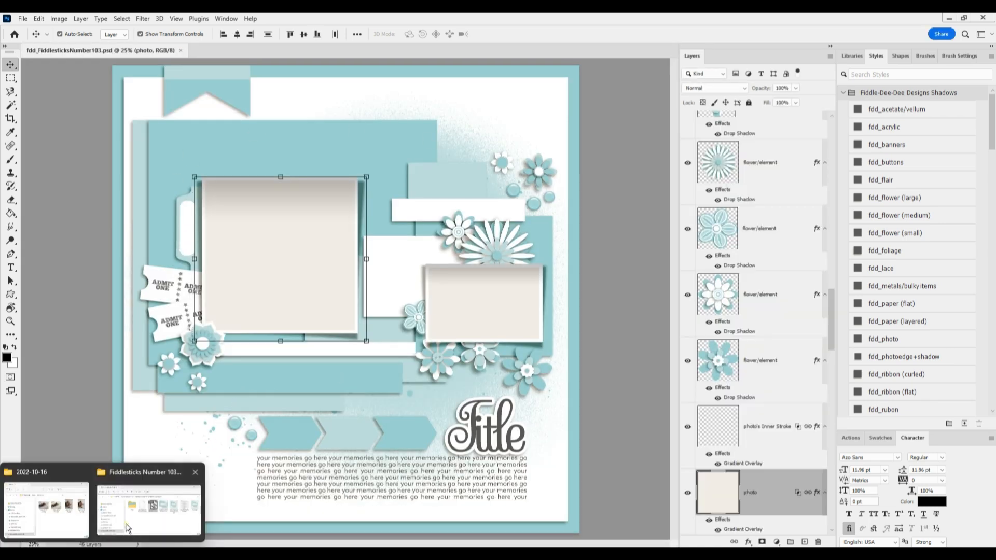
{"action": "left_click", "coordinate": [148, 501]}
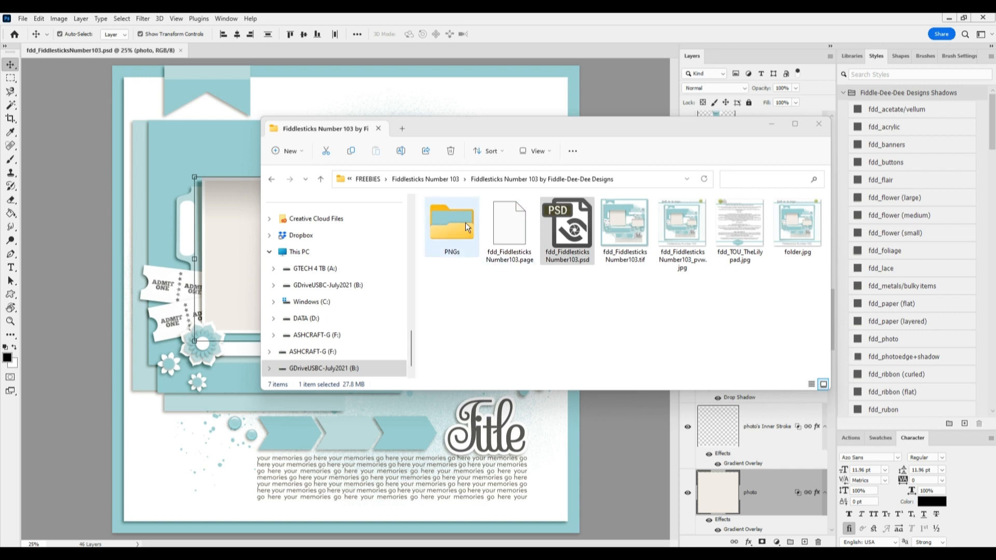
{"action": "double_click", "coordinate": [442, 242]}
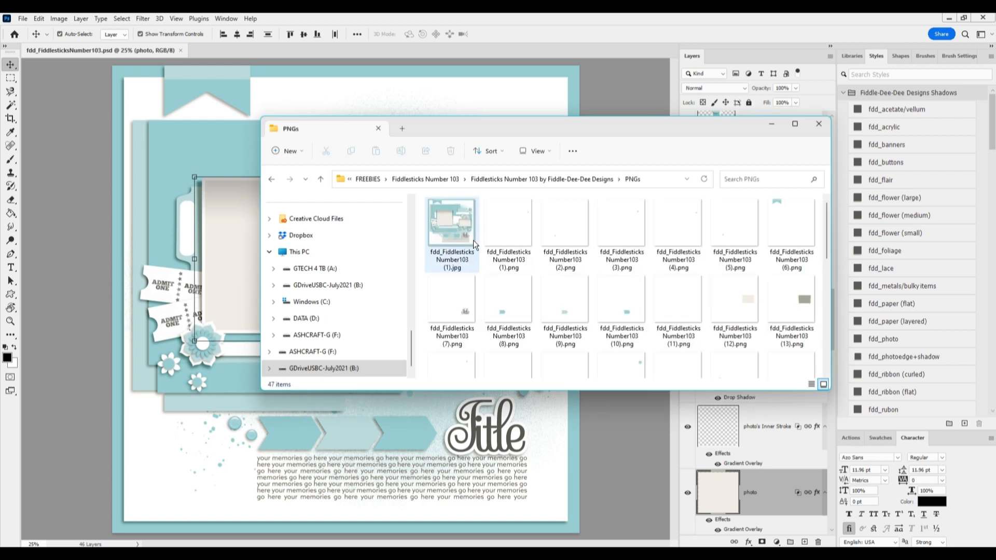
{"action": "scroll", "coordinate": [699, 303], "scroll_direction": "down", "scroll_amount": 1}
{"action": "scroll", "coordinate": [734, 278], "scroll_direction": "down", "scroll_amount": 1}
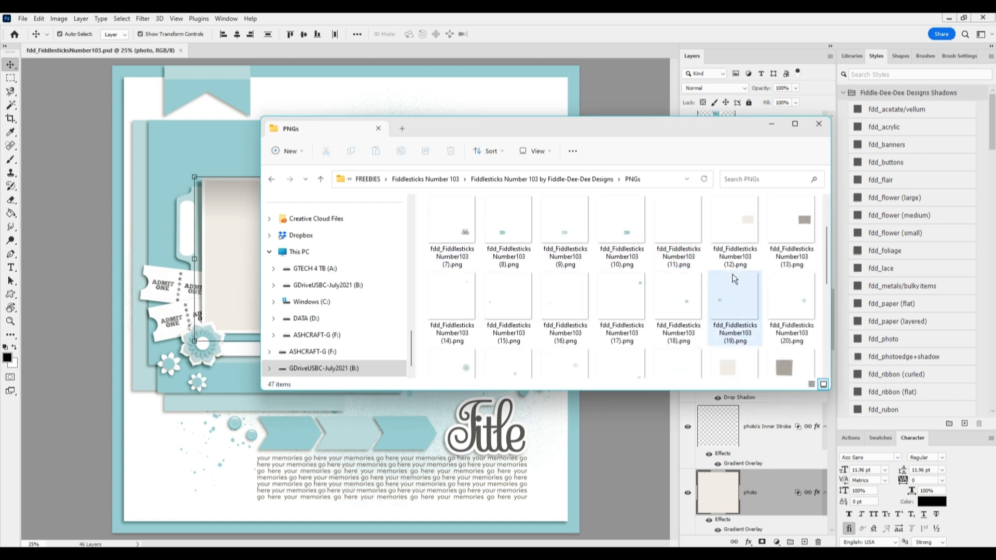
{"action": "left_click", "coordinate": [542, 179]}
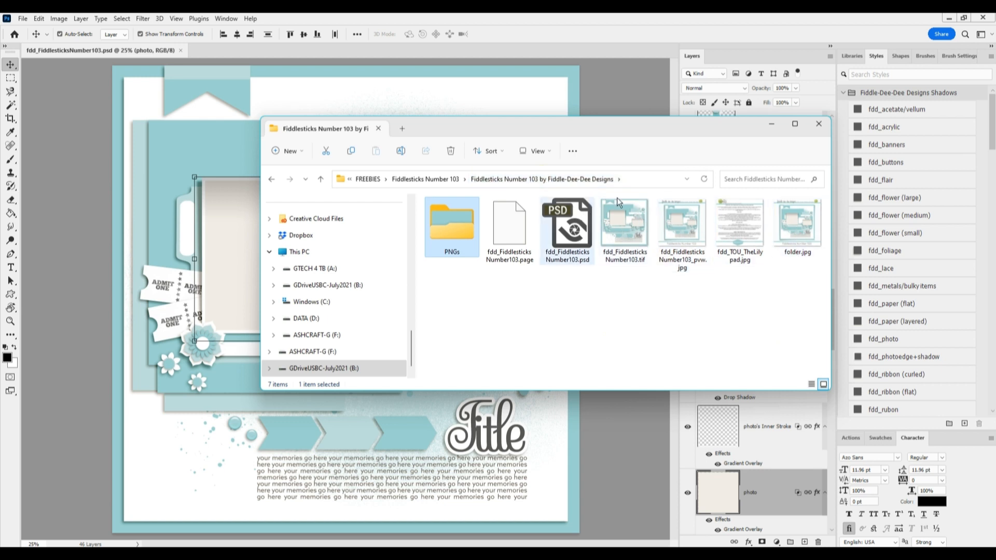
{"action": "left_click", "coordinate": [819, 123]}
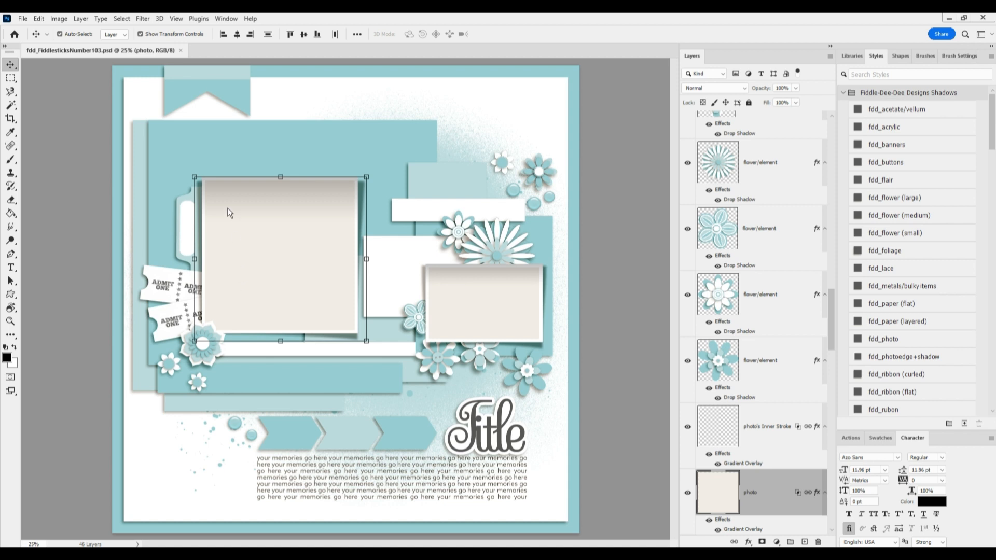
Save the template as a new Photoshop file named TemplateTutorial_WIP in the LAYOUTS IN PROGRESS folder
{"action": "left_click", "coordinate": [22, 18]}
{"action": "left_click", "coordinate": [52, 144]}
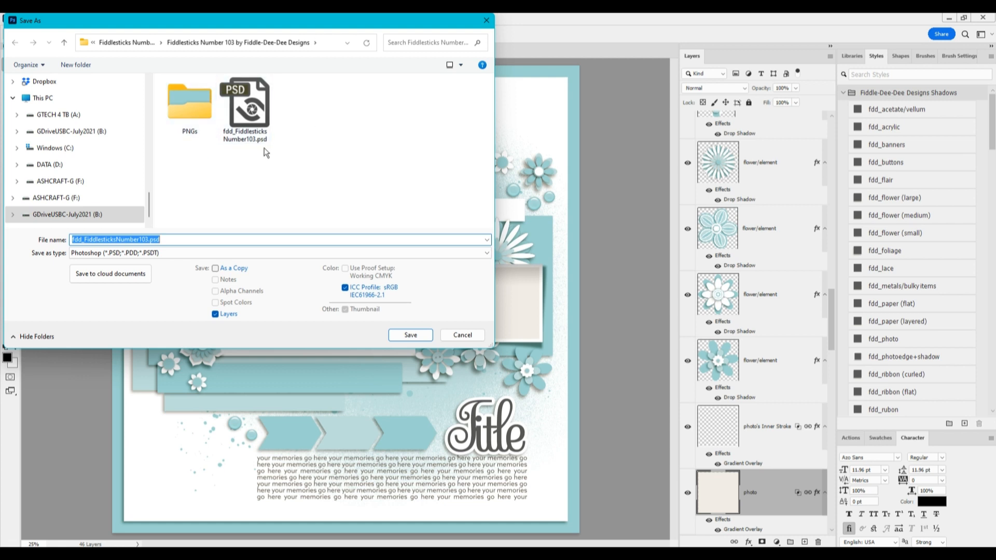
{"action": "scroll", "coordinate": [115, 174], "scroll_direction": "up", "scroll_amount": 8}
{"action": "scroll", "coordinate": [115, 174], "scroll_direction": "up", "scroll_amount": 2}
{"action": "left_click", "coordinate": [64, 131]}
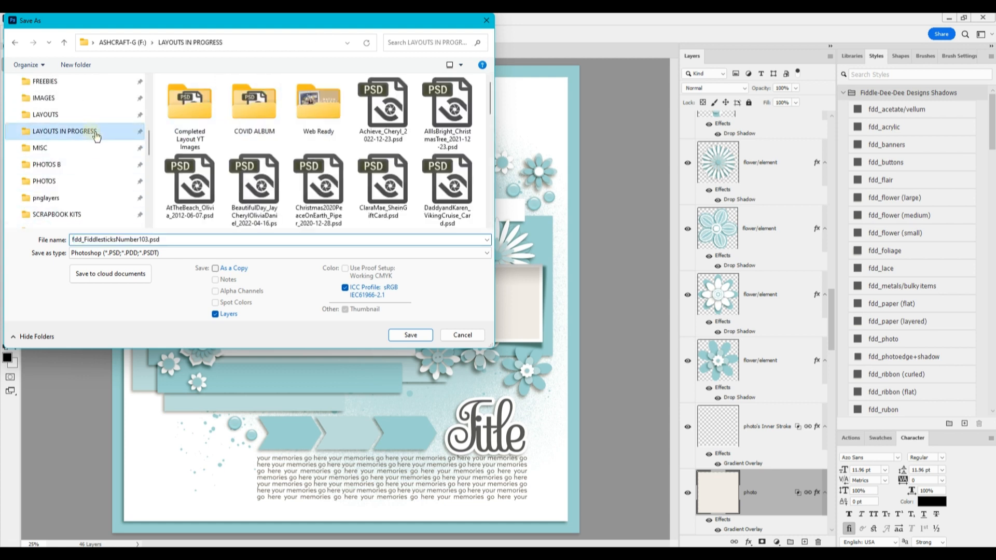
{"action": "left_click", "coordinate": [178, 239]}
{"action": "type", "text": "Template"}
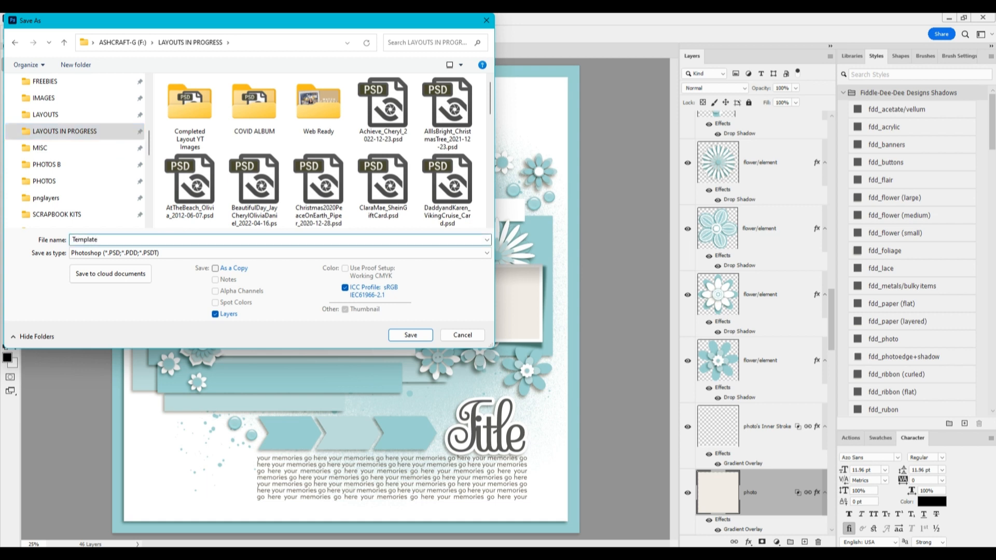
{"action": "type", "text": "Tutorial_WIP"}
{"action": "key", "text": "Return"}
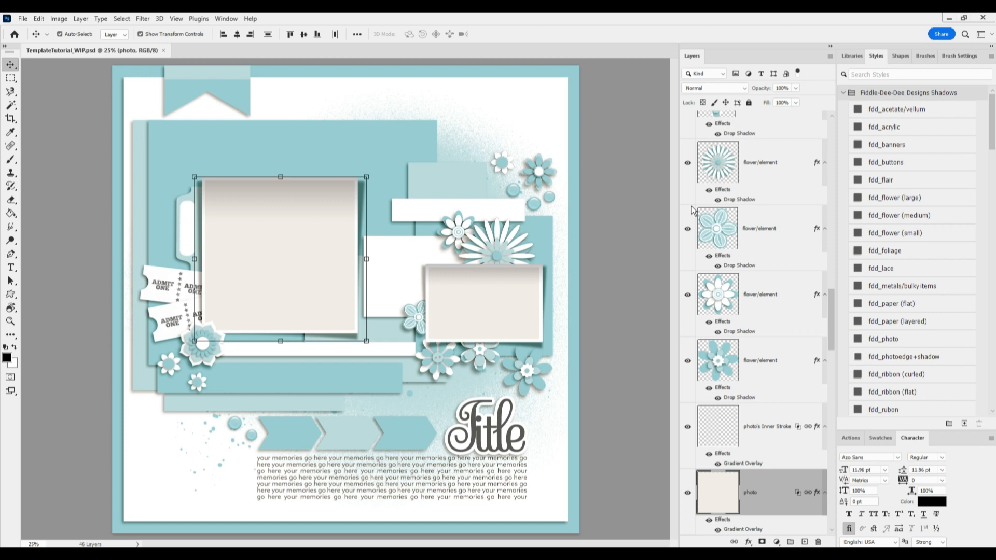
Examine the template's layer stack from the papers up to the enamel dots, and check that the Layers panel is enabled
{"action": "scroll", "coordinate": [774, 350], "scroll_direction": "down", "scroll_amount": 5}
{"action": "scroll", "coordinate": [764, 339], "scroll_direction": "down", "scroll_amount": 2}
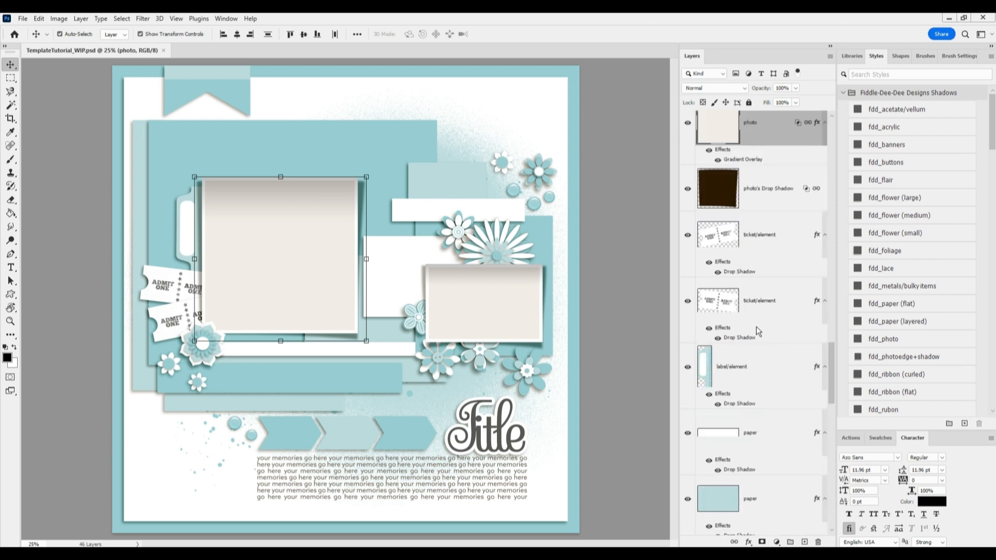
{"action": "scroll", "coordinate": [759, 302], "scroll_direction": "up", "scroll_amount": 7}
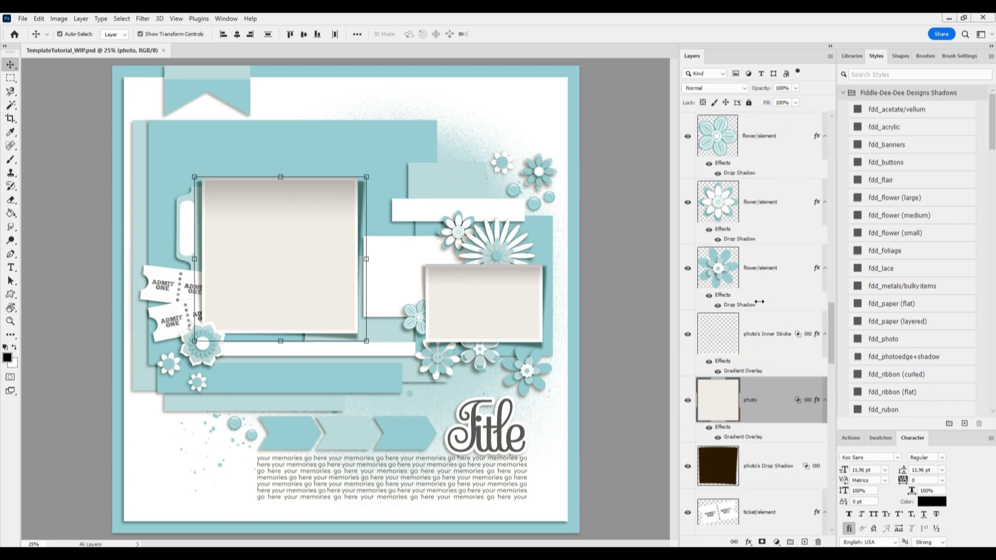
{"action": "scroll", "coordinate": [759, 302], "scroll_direction": "up", "scroll_amount": 15}
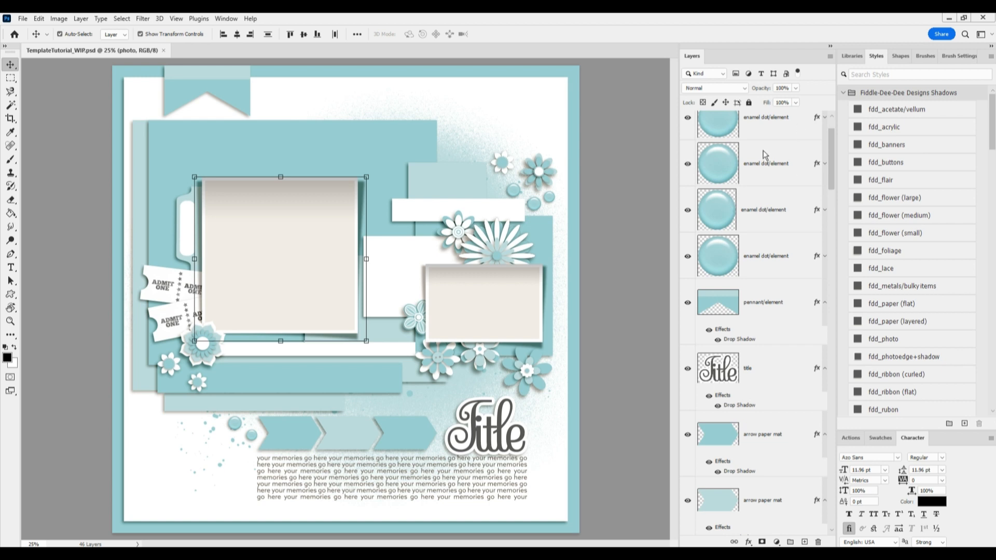
{"action": "scroll", "coordinate": [783, 145], "scroll_direction": "up", "scroll_amount": 2}
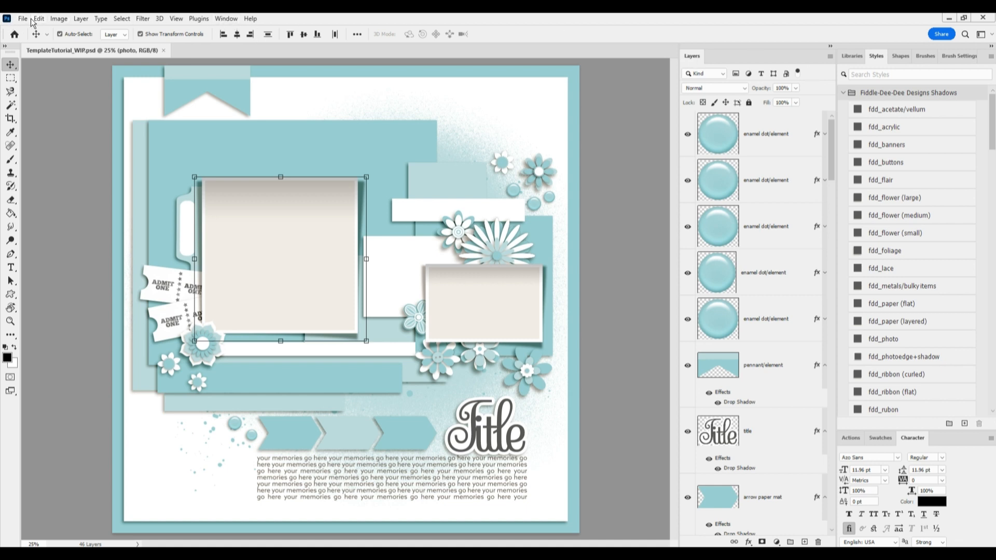
{"action": "left_click", "coordinate": [222, 21]}
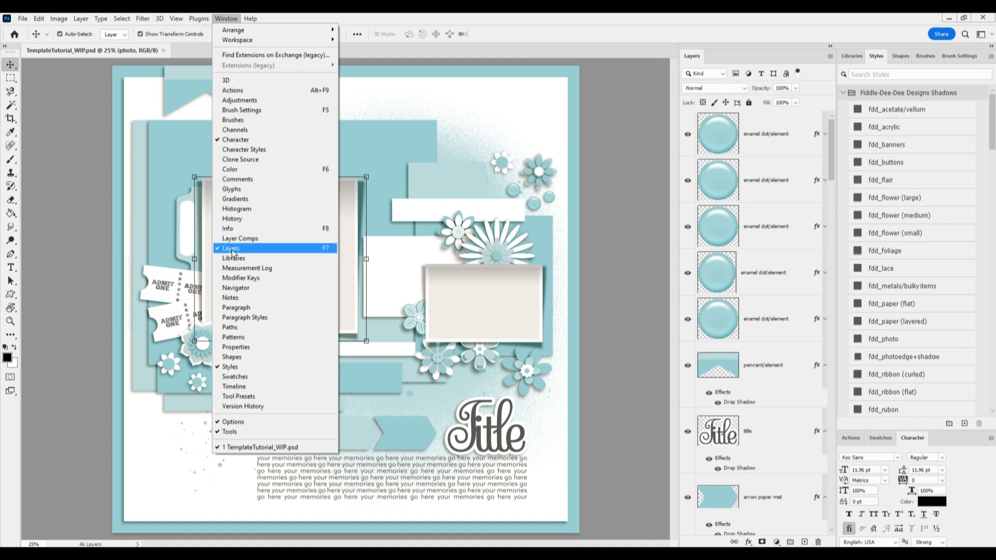
{"action": "left_click", "coordinate": [630, 93]}
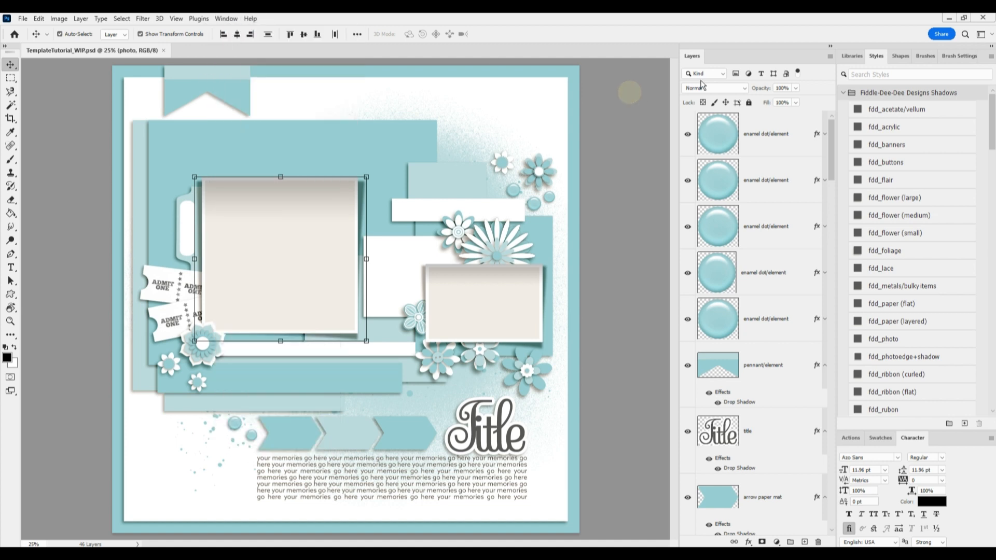
Undock the Layers panel, dock it again beside the Styles panel, and widen it until the layer names are readable
{"action": "left_click_drag", "start_coordinate": [825, 61], "coordinate": [621, 88]}
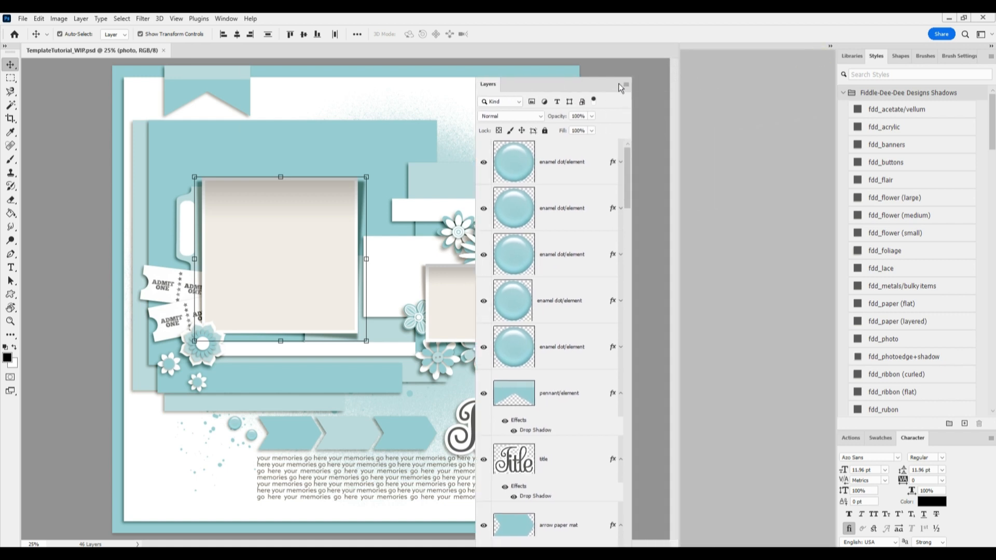
{"action": "left_click_drag", "start_coordinate": [546, 73], "coordinate": [708, 224]}
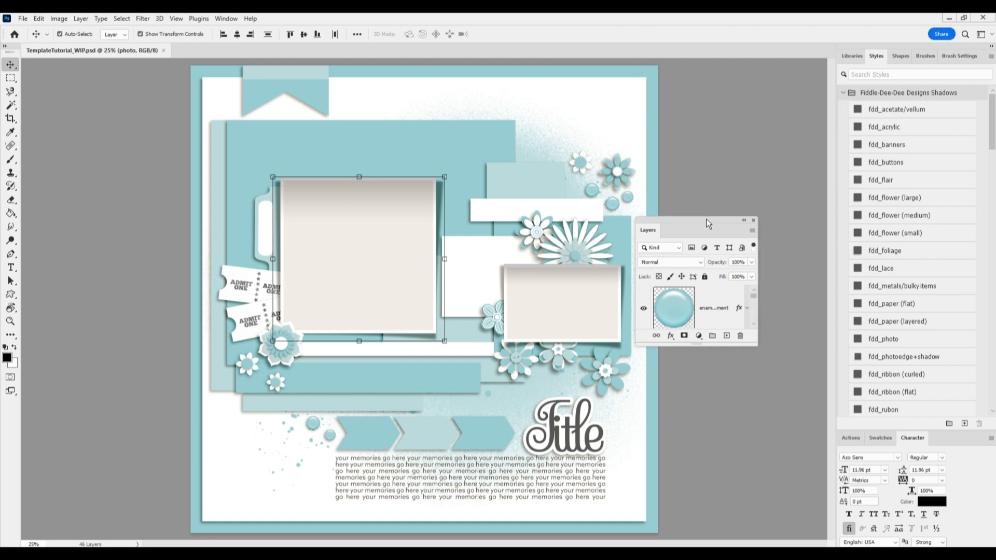
{"action": "left_click_drag", "start_coordinate": [709, 224], "coordinate": [824, 191]}
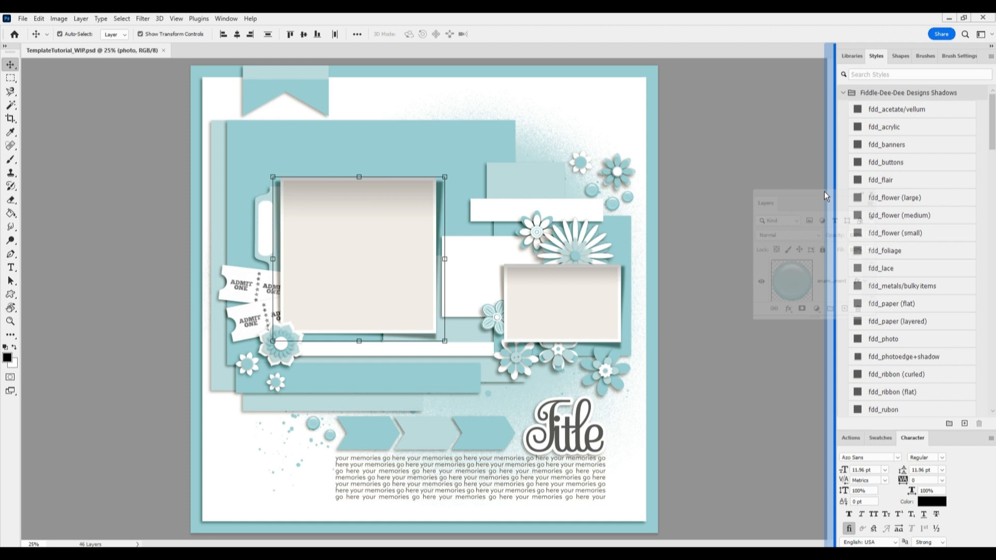
{"action": "left_click_drag", "start_coordinate": [823, 192], "coordinate": [824, 192]}
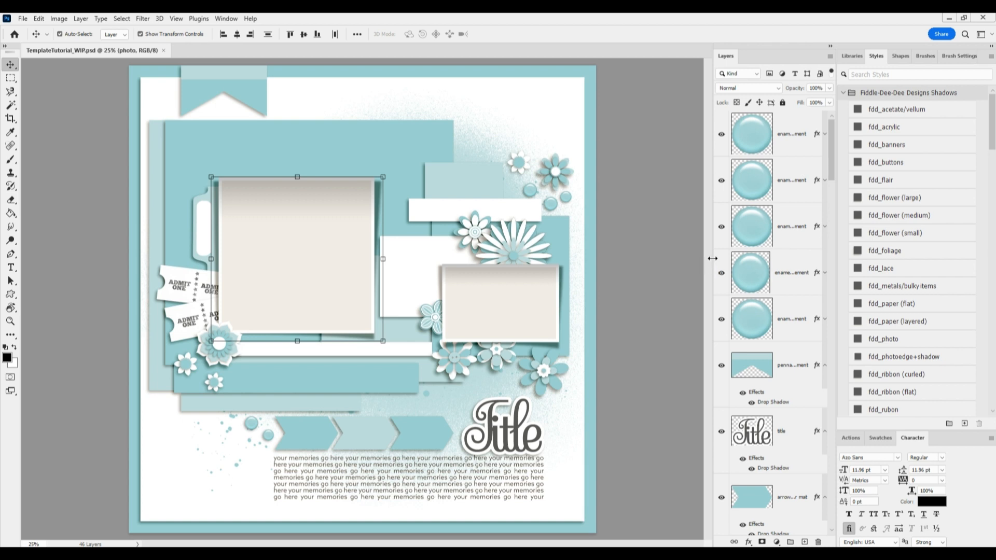
{"action": "left_click_drag", "start_coordinate": [713, 258], "coordinate": [689, 258]}
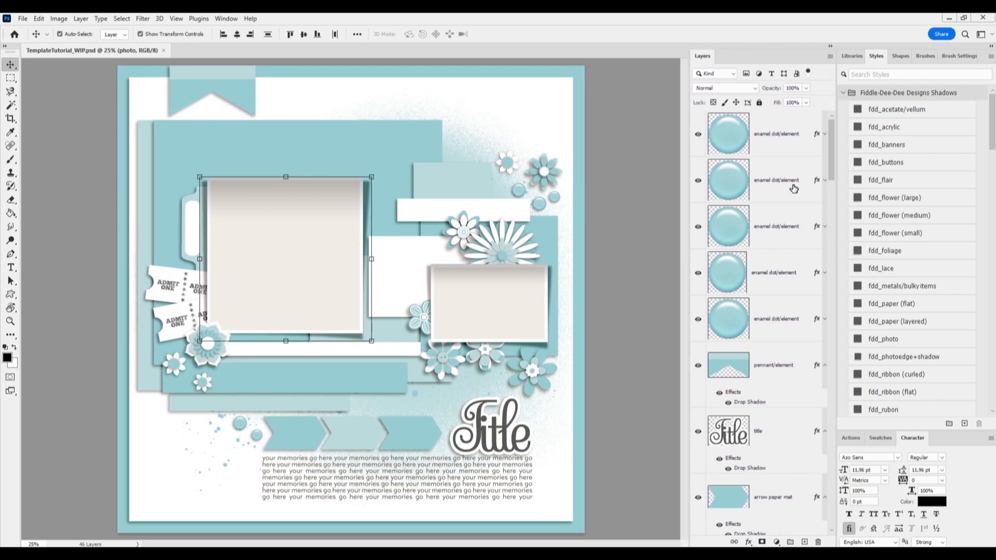
Review the layer stack, compare the two photo placeholders, and select the large one on the page
{"action": "scroll", "coordinate": [778, 381], "scroll_direction": "down", "scroll_amount": 6}
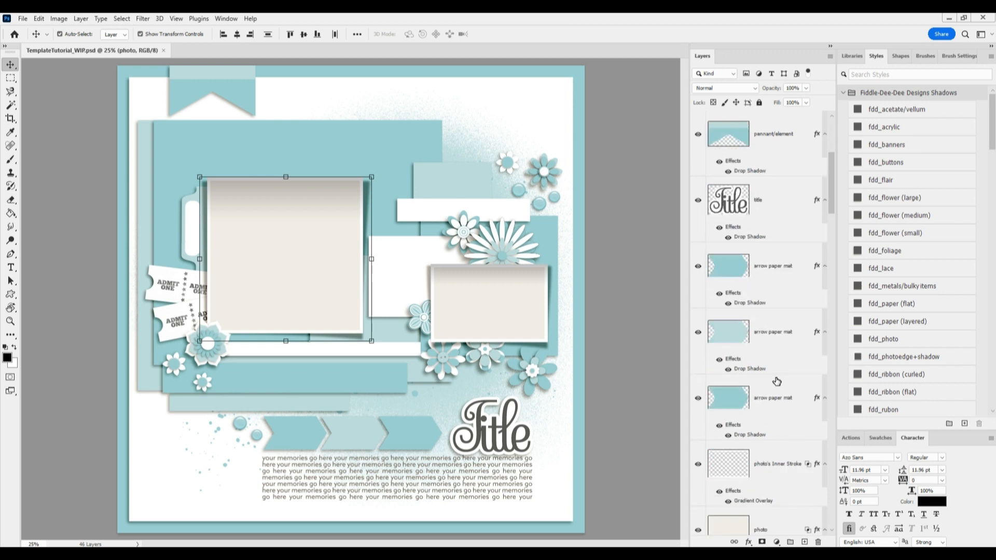
{"action": "scroll", "coordinate": [776, 382], "scroll_direction": "down", "scroll_amount": 8}
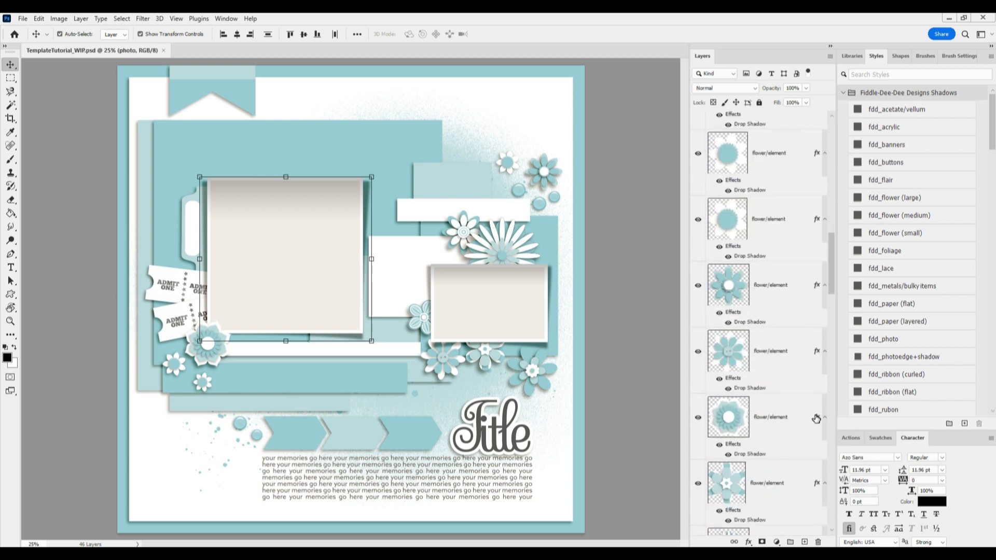
{"action": "scroll", "coordinate": [786, 490], "scroll_direction": "up", "scroll_amount": 10}
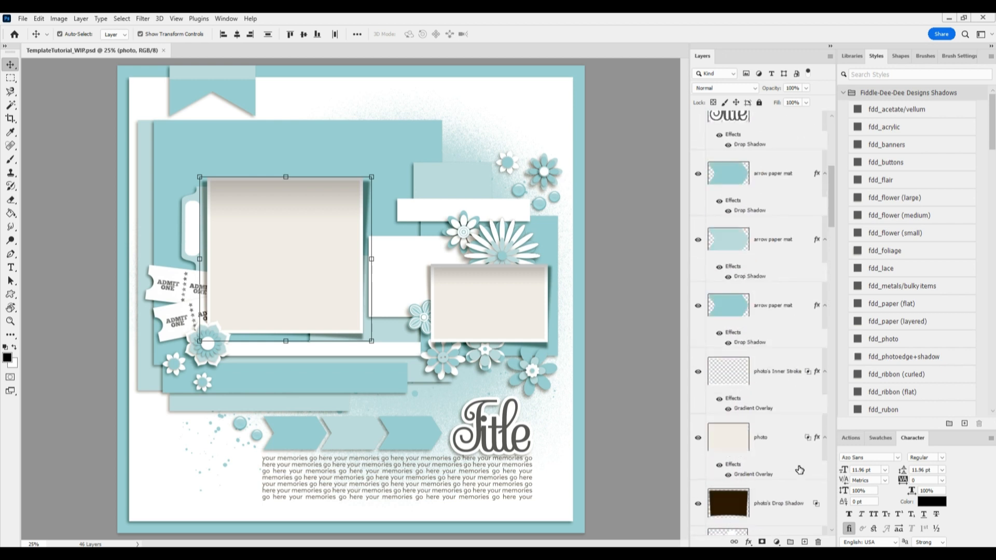
{"action": "scroll", "coordinate": [798, 451], "scroll_direction": "up", "scroll_amount": 4}
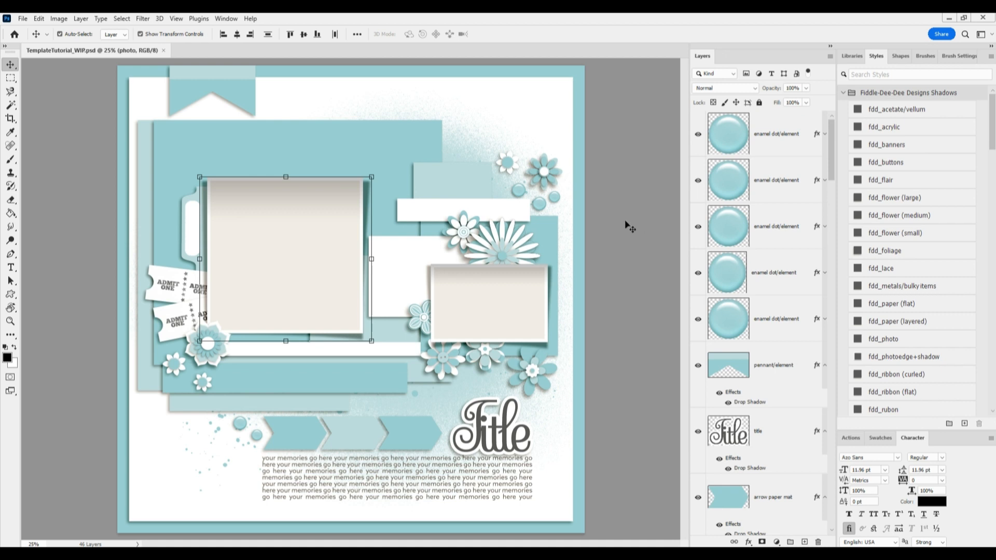
{"action": "left_click", "coordinate": [479, 284]}
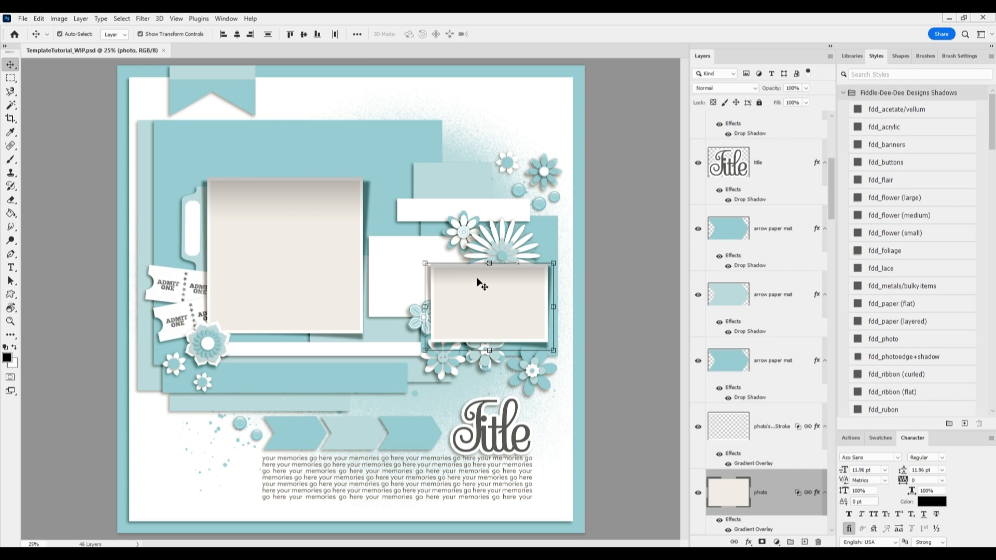
{"action": "left_click", "coordinate": [324, 246]}
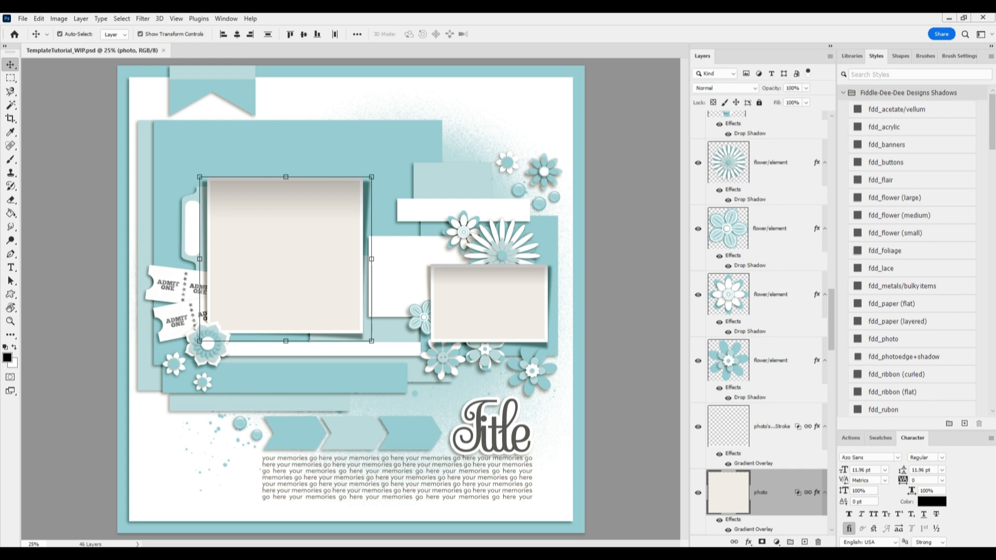
Review the pictures in the 2022-10-16 photo folder, pick 2022-10-16 (3)-2.jpg, and return to the layout's large photo layer
{"action": "left_click_drag", "start_coordinate": [995, 179], "coordinate": [765, 179]}
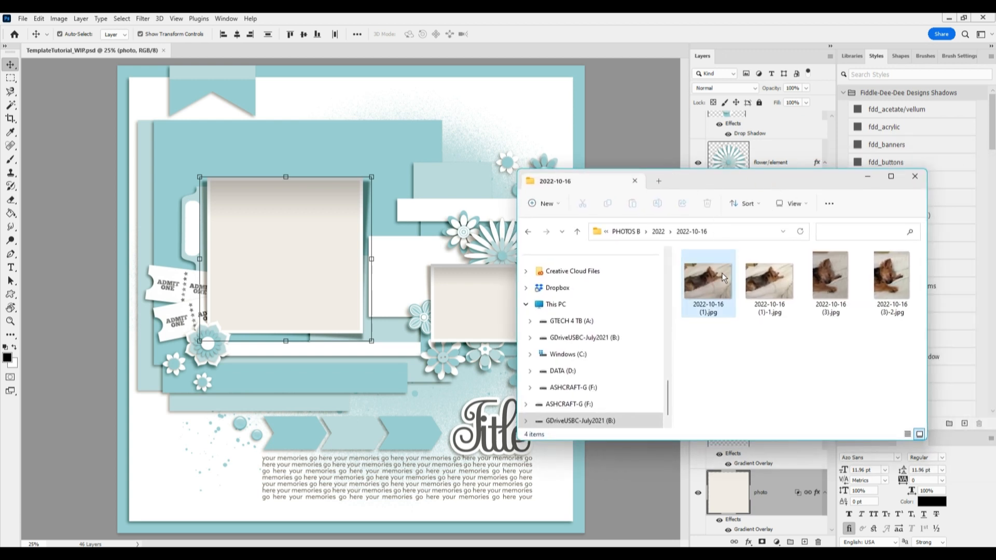
{"action": "left_click", "coordinate": [714, 294]}
{"action": "left_click", "coordinate": [891, 283]}
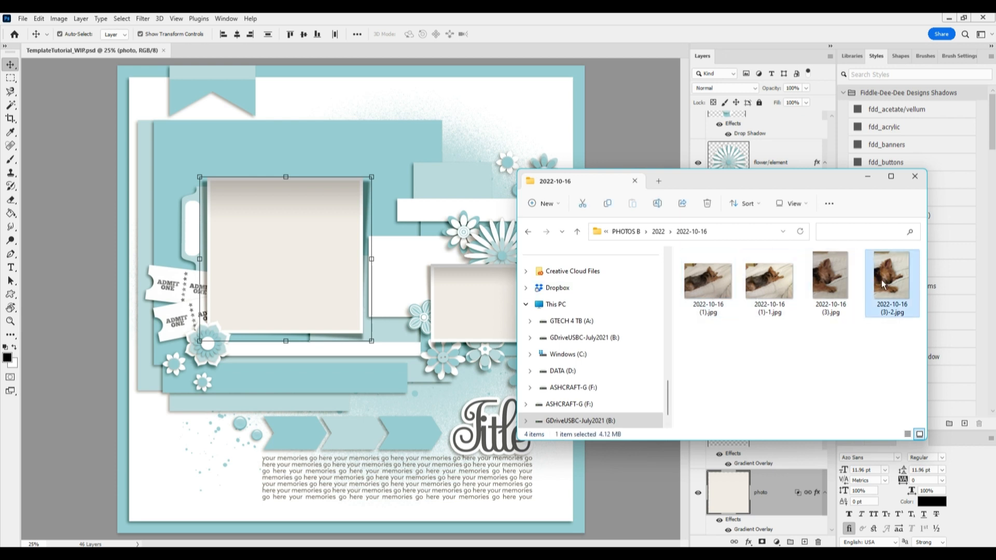
{"action": "left_click", "coordinate": [298, 262]}
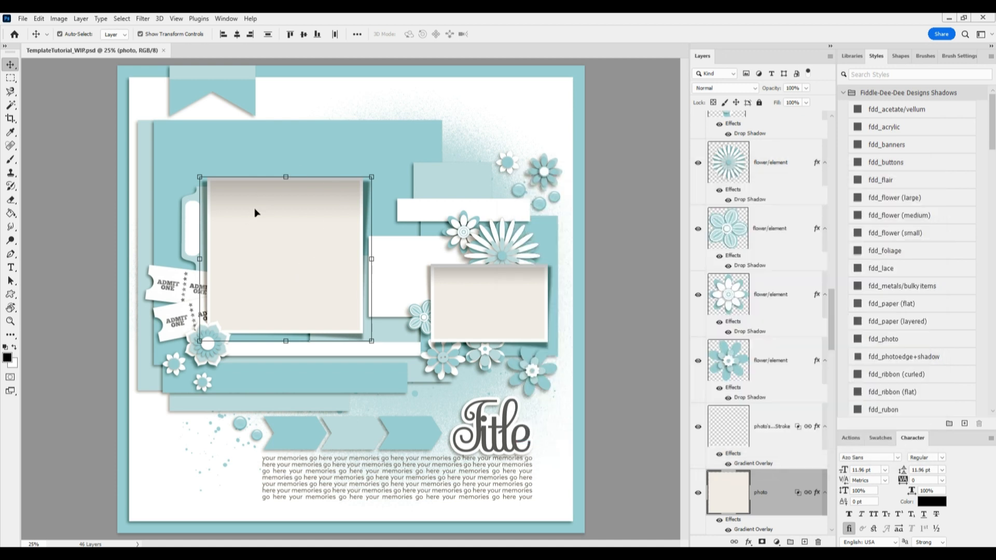
{"action": "scroll", "coordinate": [763, 485], "scroll_direction": "down", "scroll_amount": 2}
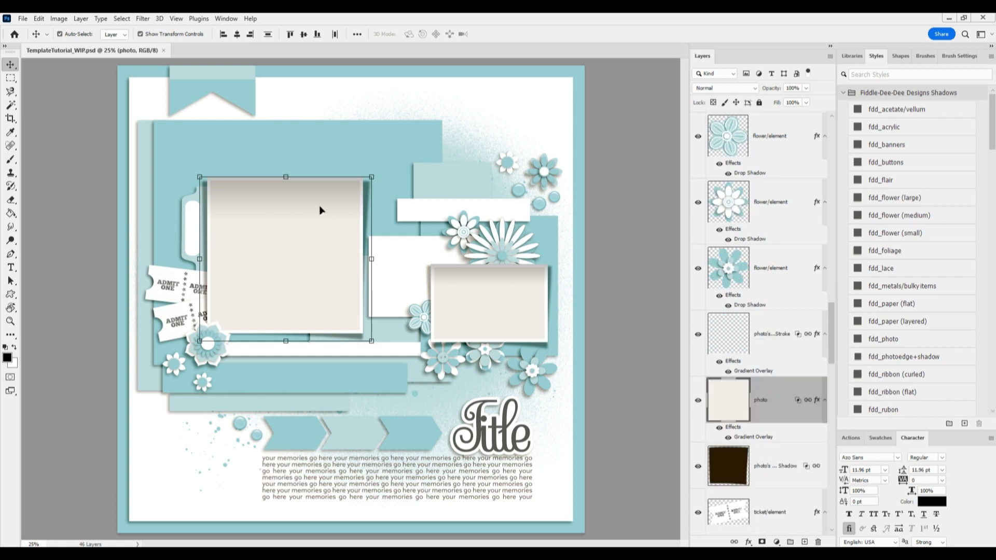
Place 2022-10-16 (3)-2.jpg from the 2022-10-16 photo folder into the layout directly above the large photo placeholder layer
{"action": "mouse_move", "coordinate": [104, 544]}
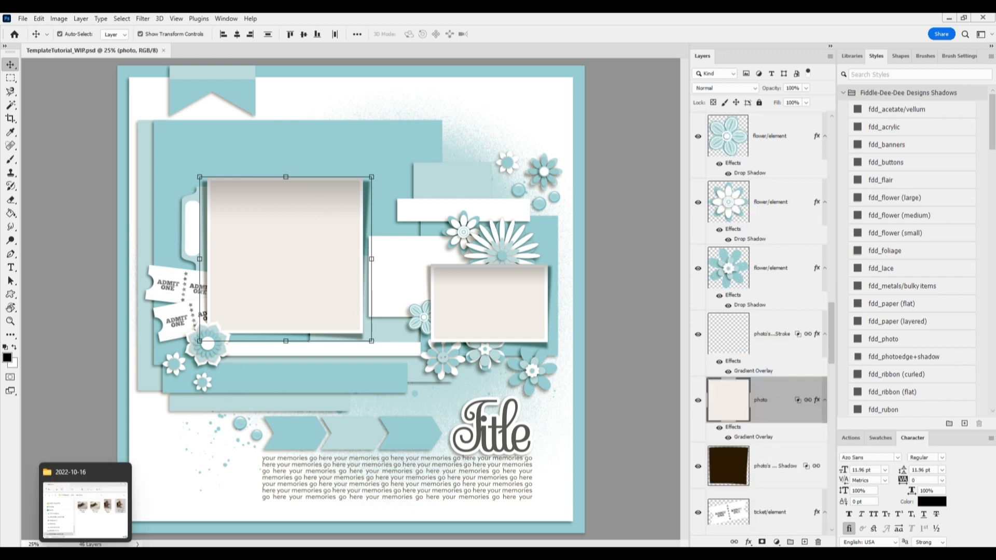
{"action": "left_click", "coordinate": [84, 525]}
{"action": "left_click_drag", "start_coordinate": [877, 285], "coordinate": [295, 238]}
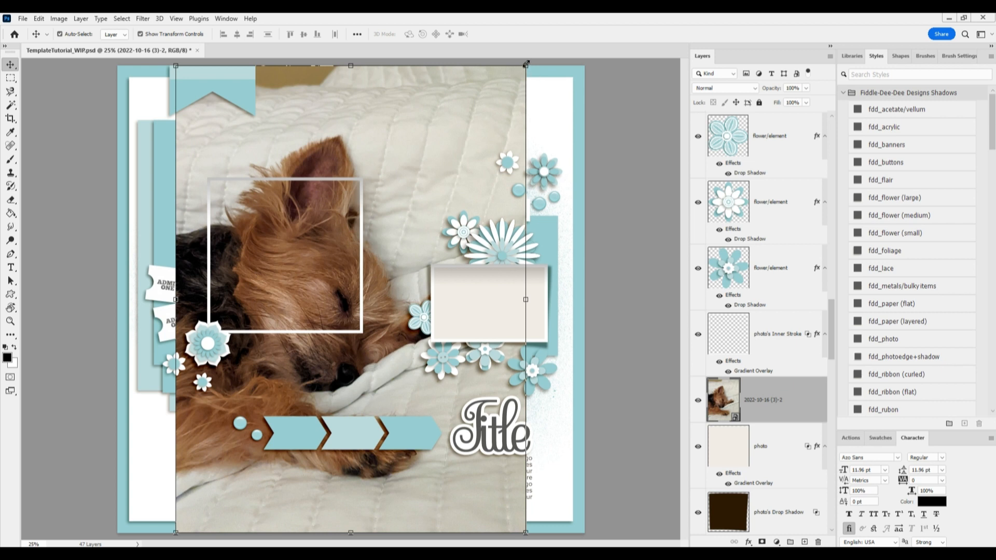
{"action": "left_click_drag", "start_coordinate": [524, 66], "coordinate": [504, 110]}
{"action": "left_click", "coordinate": [498, 35]}
{"action": "mouse_move", "coordinate": [526, 300]}
{"action": "left_mouse_down"}
{"action": "mouse_move", "coordinate": [454, 362]}
{"action": "mouse_move", "coordinate": [531, 280]}
{"action": "mouse_move", "coordinate": [518, 294]}
{"action": "left_mouse_up"}
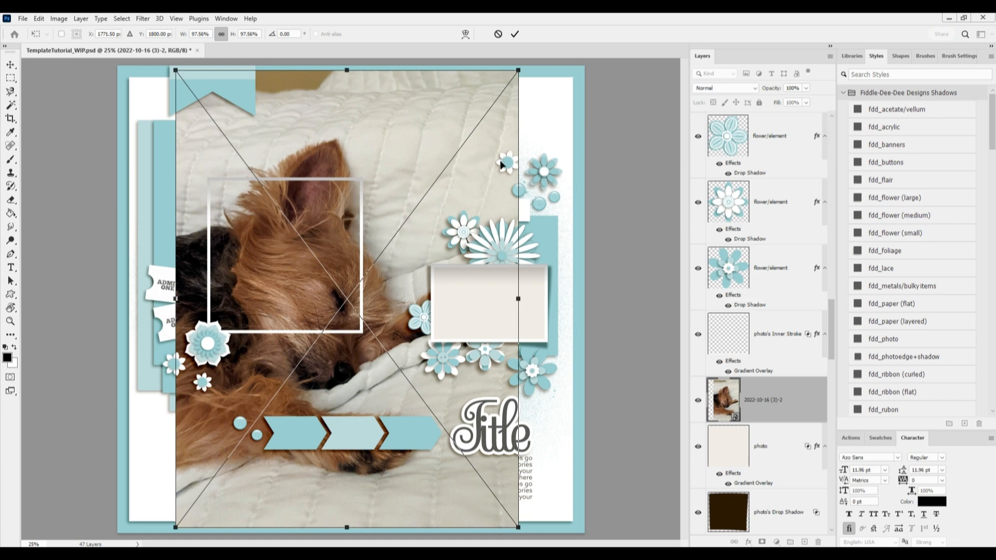
{"action": "left_click_drag", "start_coordinate": [518, 68], "coordinate": [545, 99]}
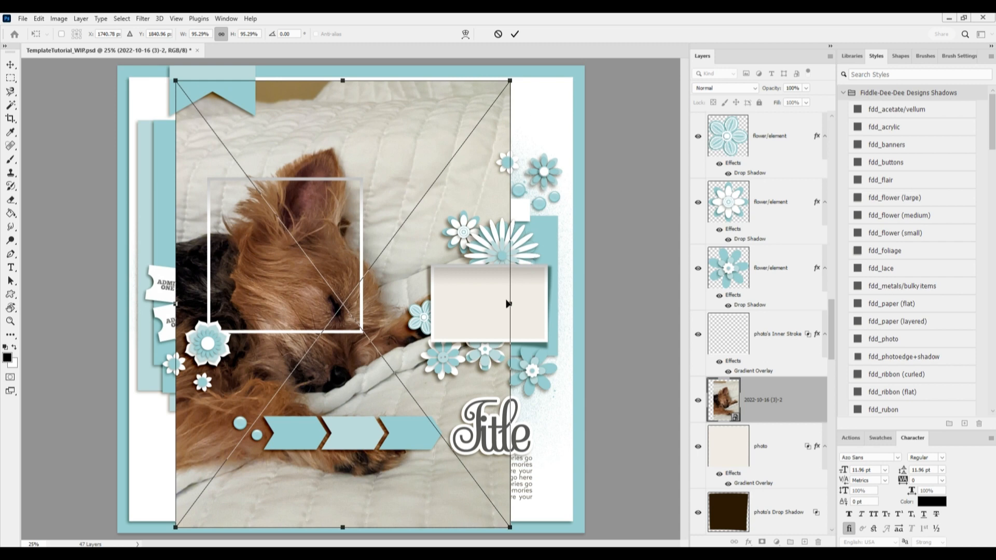
{"action": "left_click_drag", "start_coordinate": [343, 527], "coordinate": [372, 374]}
{"action": "left_click_drag", "start_coordinate": [434, 490], "coordinate": [450, 480]}
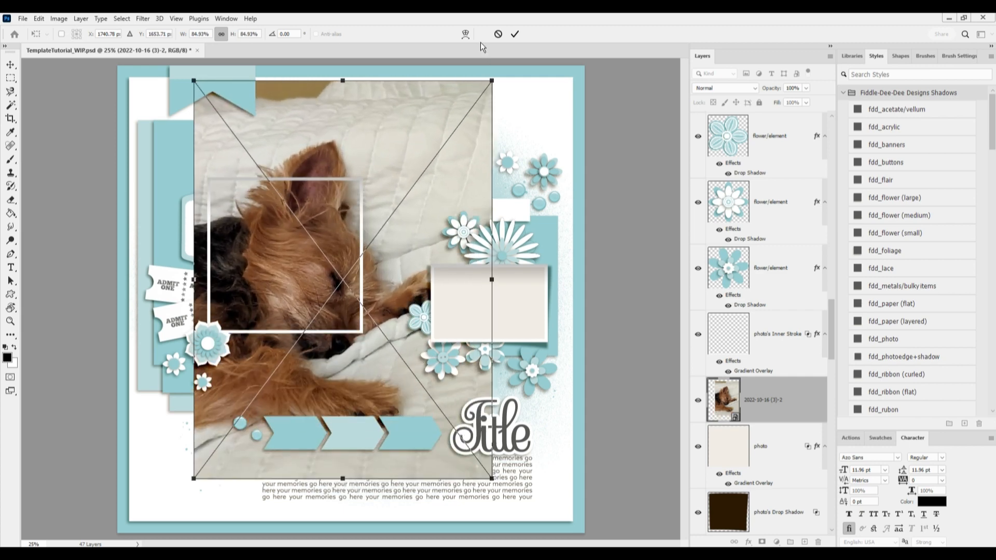
{"action": "left_click", "coordinate": [497, 35]}
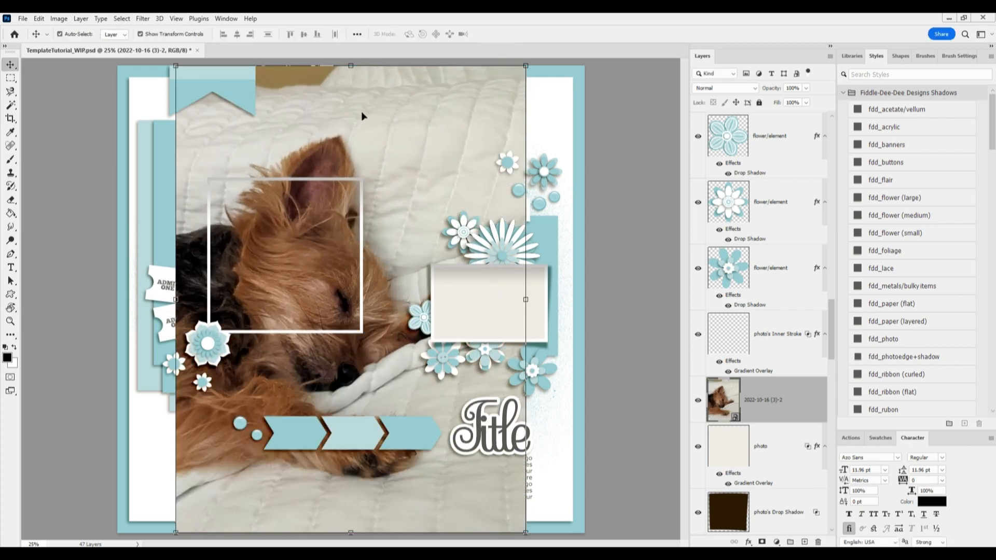
{"action": "left_click_drag", "start_coordinate": [525, 66], "coordinate": [339, 315]}
{"action": "left_click_drag", "start_coordinate": [314, 368], "coordinate": [347, 185]}
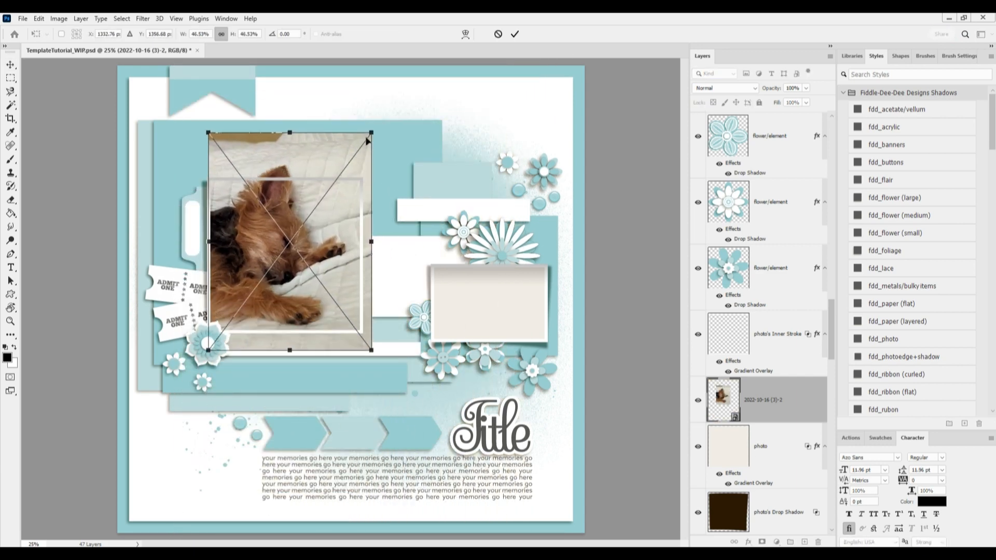
{"action": "left_click_drag", "start_coordinate": [371, 134], "coordinate": [363, 142]}
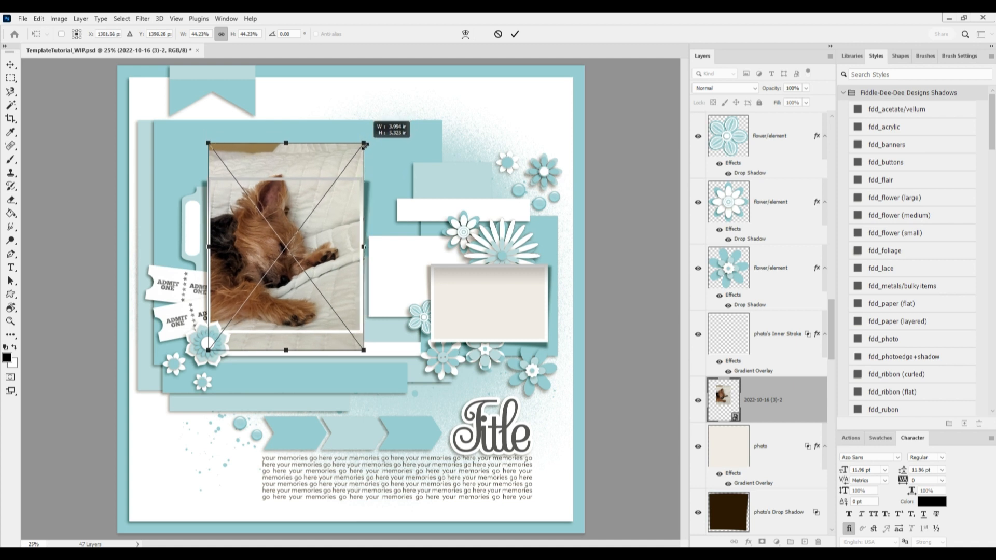
{"action": "left_click_drag", "start_coordinate": [346, 187], "coordinate": [345, 189]}
{"action": "left_click_drag", "start_coordinate": [363, 141], "coordinate": [363, 146]}
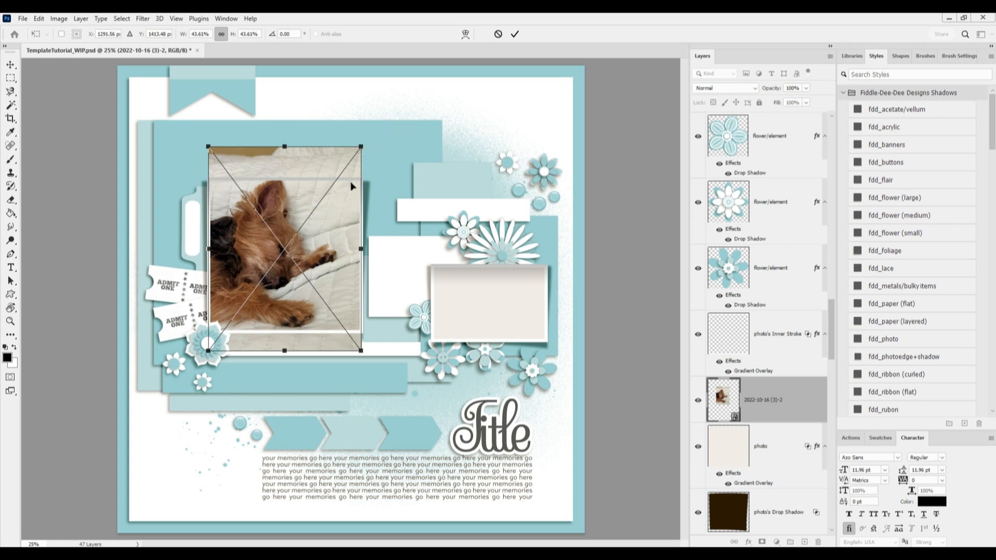
{"action": "left_click", "coordinate": [515, 34]}
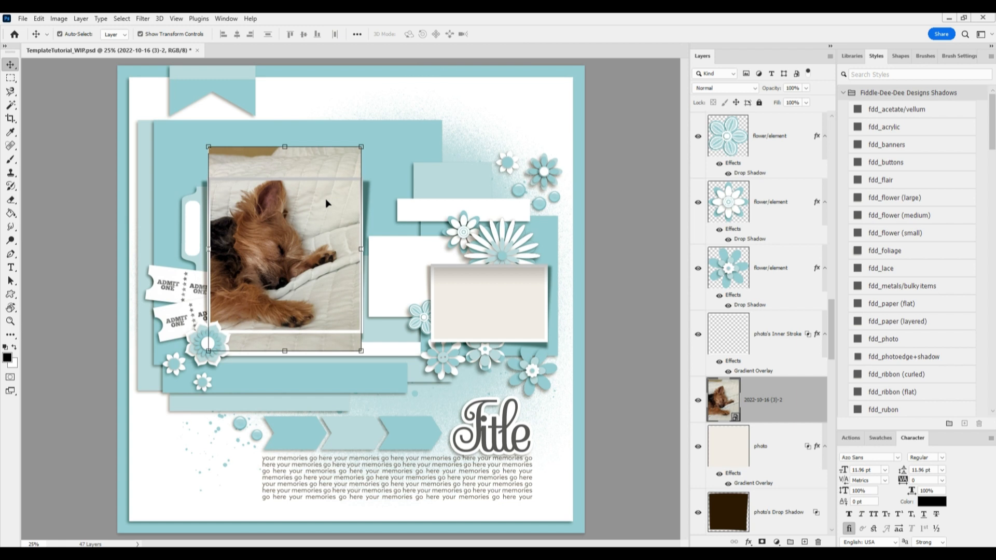
{"action": "left_click_drag", "start_coordinate": [328, 233], "coordinate": [327, 234]}
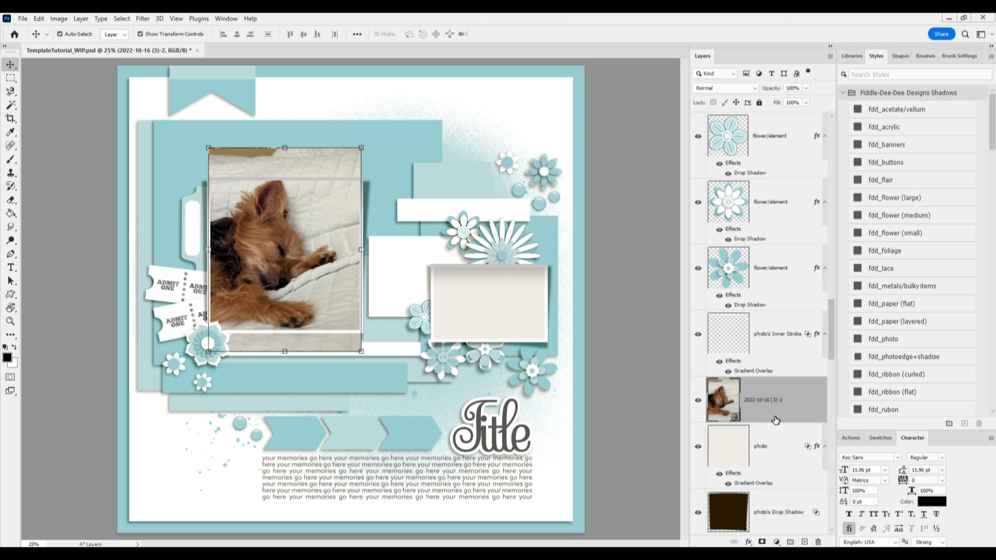
{"action": "mouse_move", "coordinate": [777, 415]}
{"action": "left_mouse_down"}
{"action": "mouse_move", "coordinate": [780, 423]}
{"action": "mouse_move", "coordinate": [779, 412]}
{"action": "left_mouse_up"}
{"action": "right_click", "coordinate": [783, 440]}
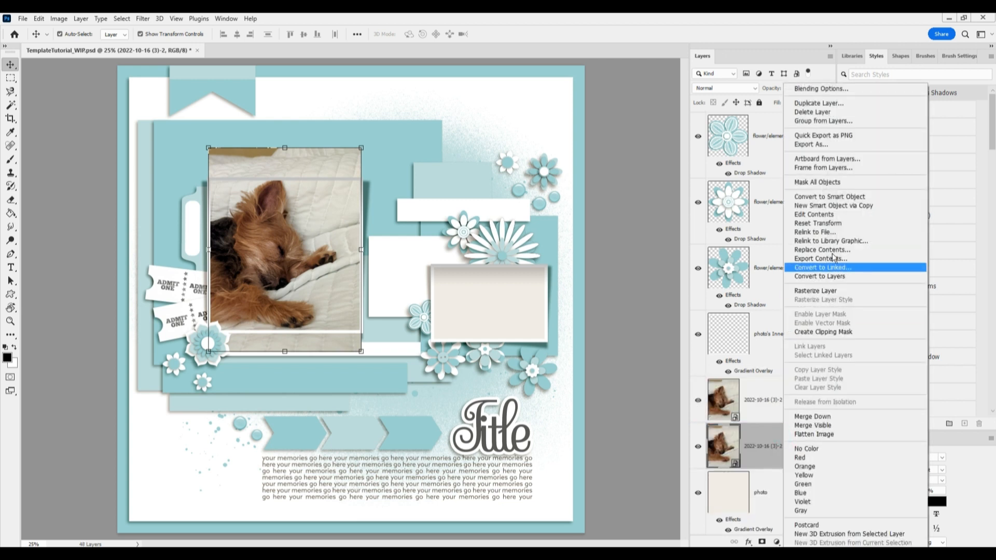
{"action": "left_click", "coordinate": [813, 112]}
{"action": "left_click", "coordinate": [772, 411]}
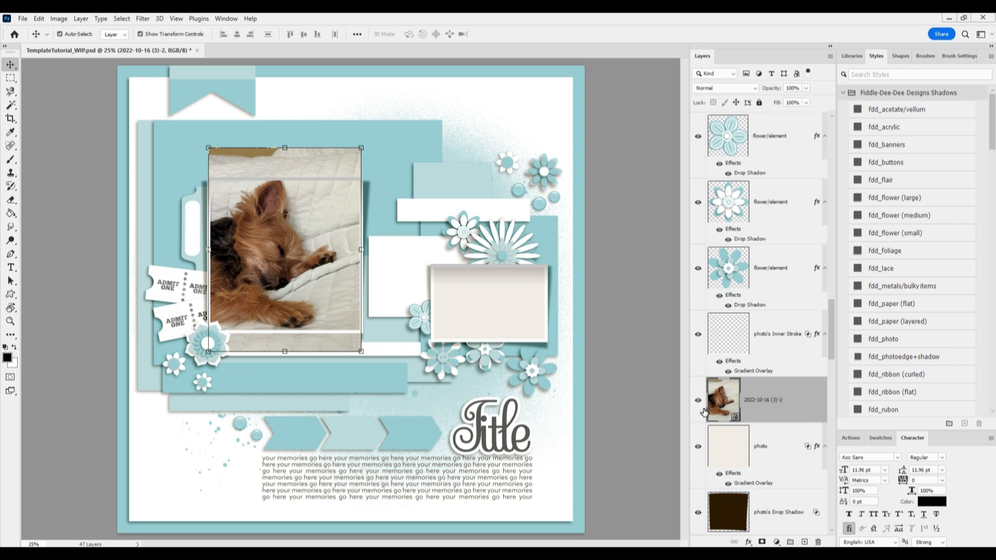
{"action": "right_click", "coordinate": [749, 405]}
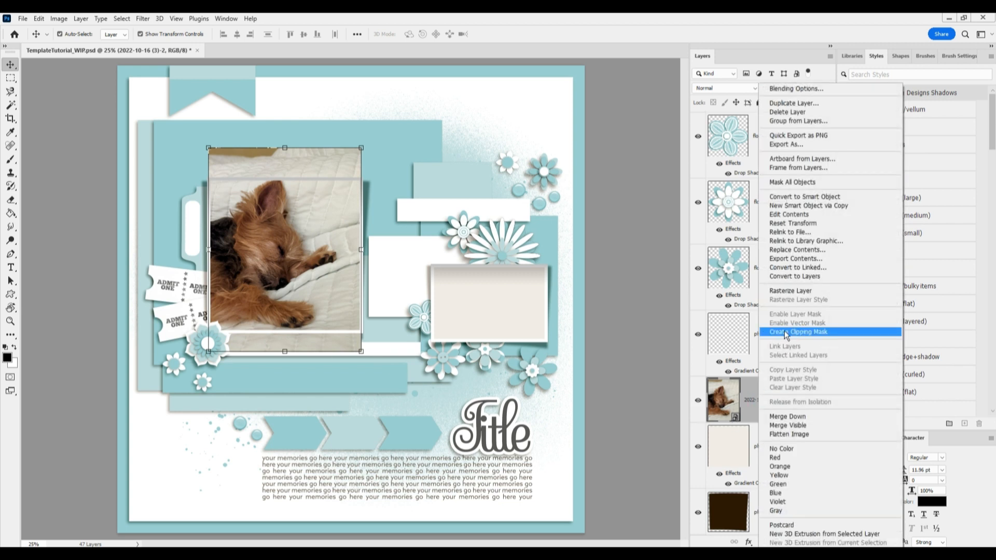
{"action": "left_click", "coordinate": [818, 334]}
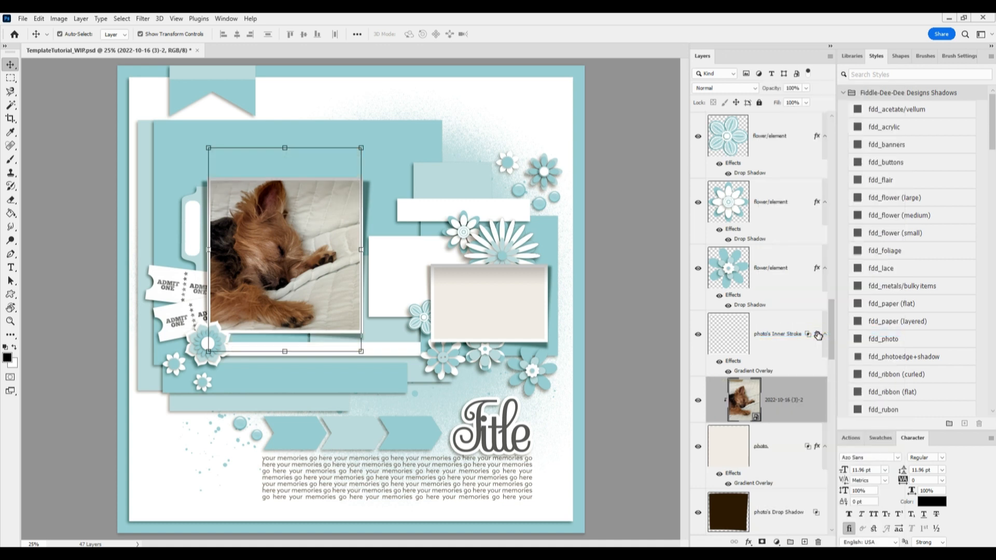
{"action": "right_click", "coordinate": [790, 400]}
{"action": "left_click", "coordinate": [830, 336]}
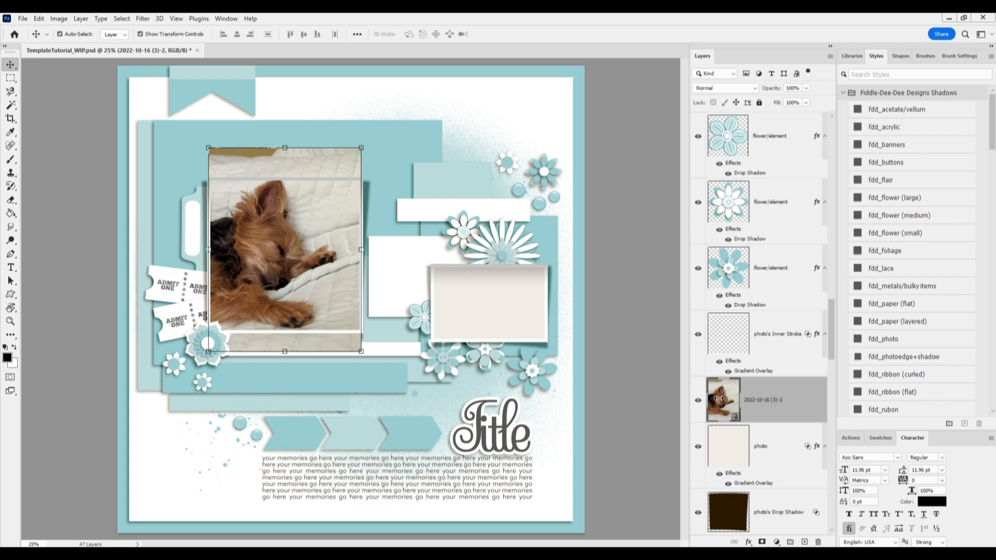
{"action": "scroll", "coordinate": [721, 398], "scroll_direction": "down", "scroll_amount": 1}
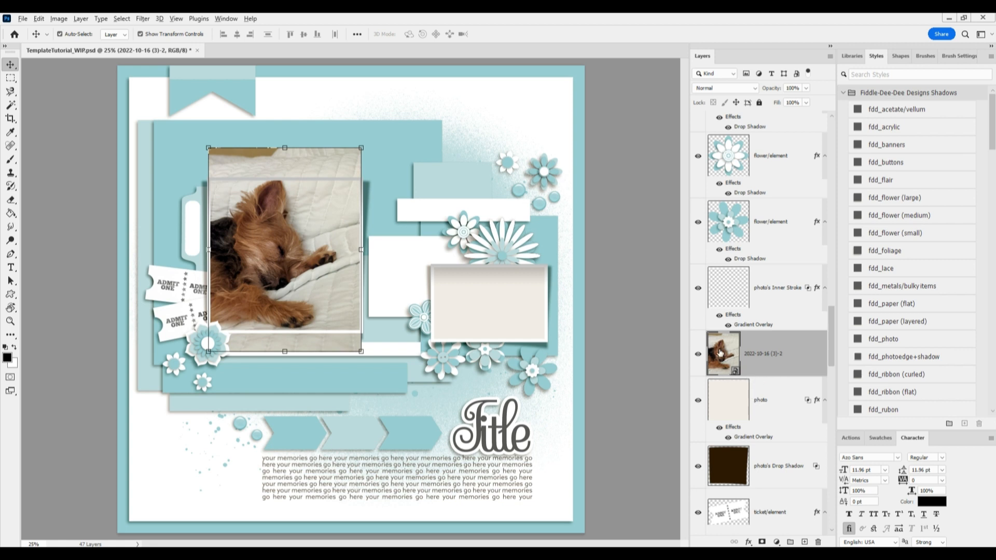
{"action": "left_click", "coordinate": [774, 375], "text": "alt"}
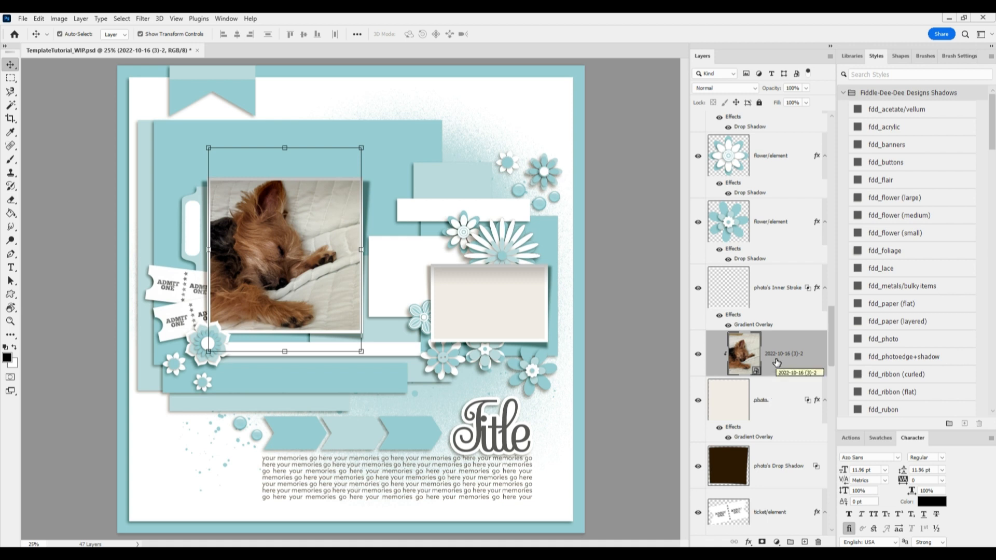
{"action": "key", "text": "ctrl+alt+g"}
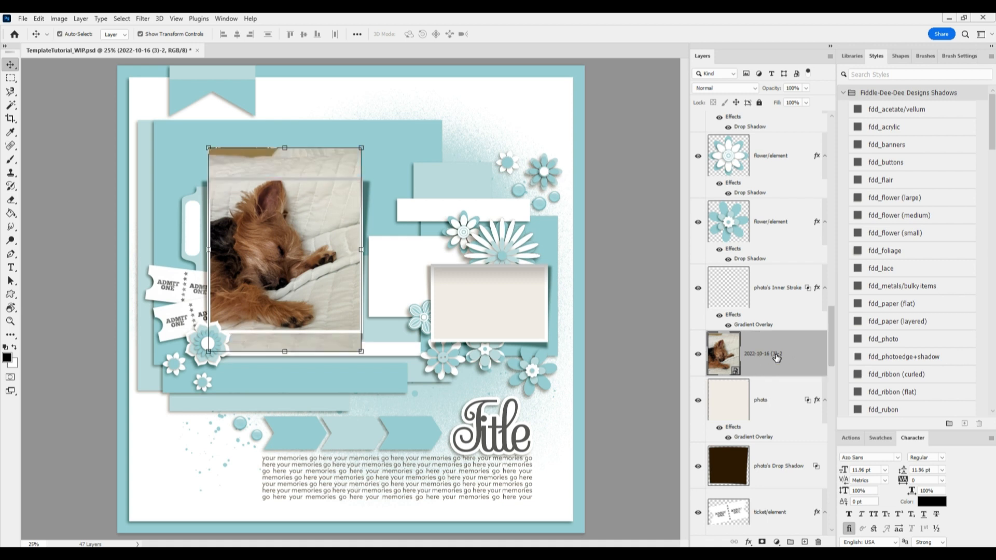
{"action": "right_click", "coordinate": [776, 357]}
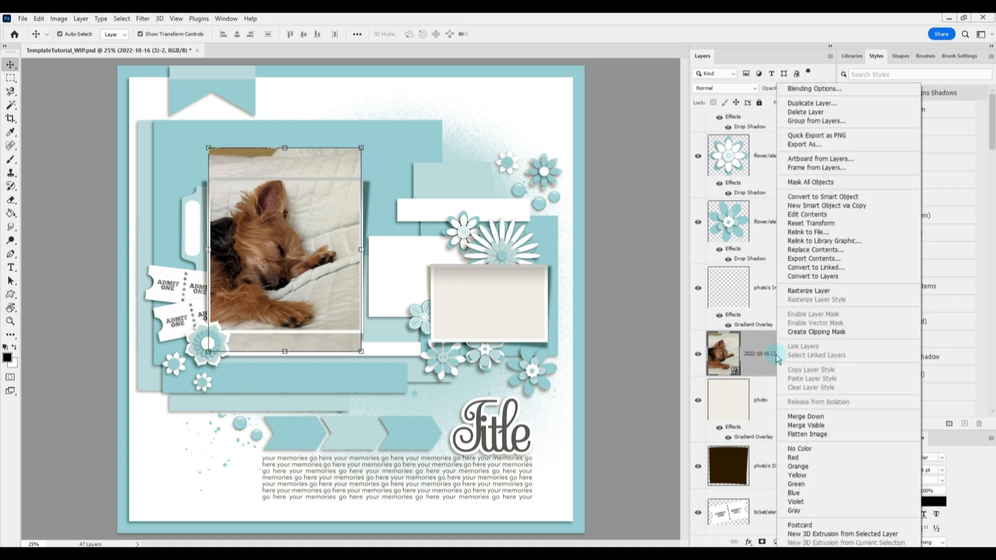
{"action": "left_click", "coordinate": [813, 335]}
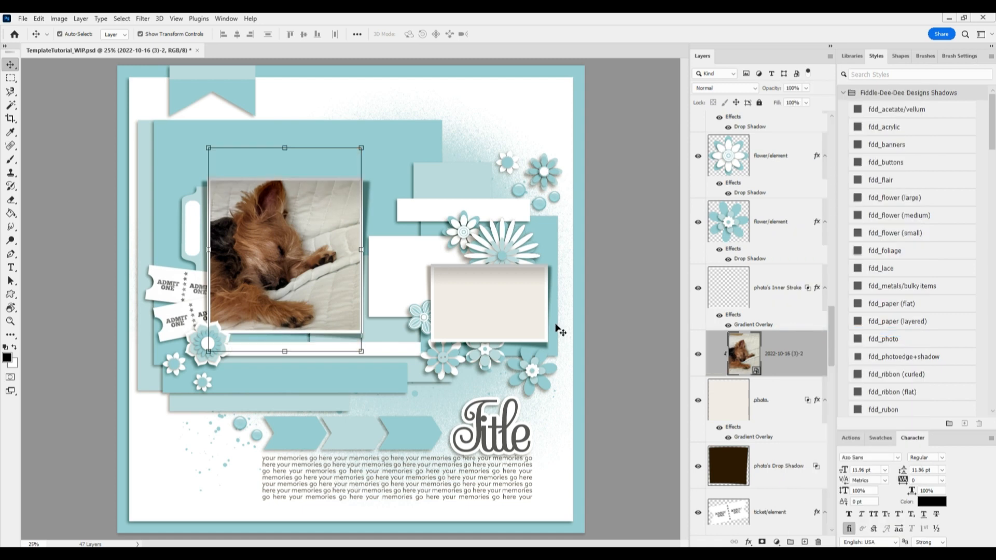
{"action": "right_click", "coordinate": [778, 354]}
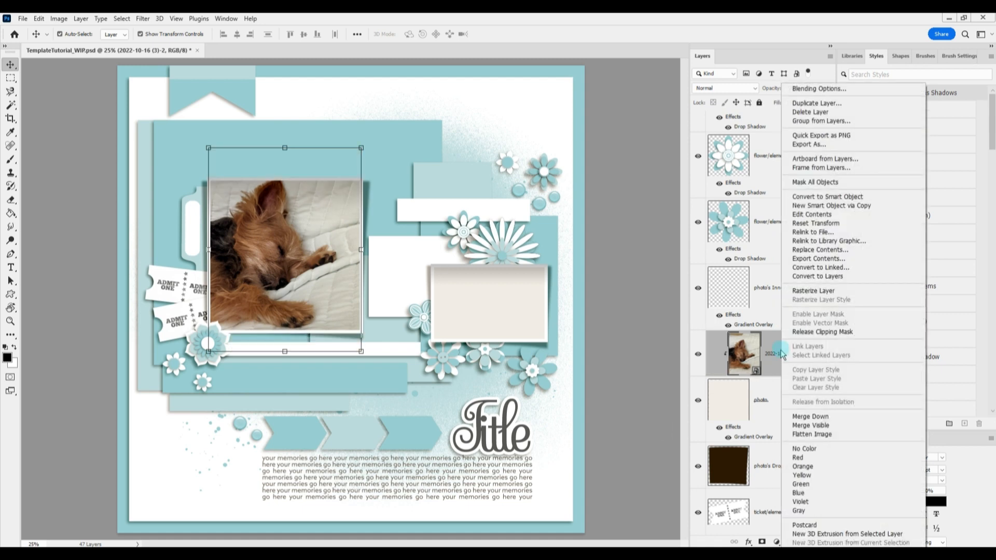
{"action": "left_click", "coordinate": [823, 333]}
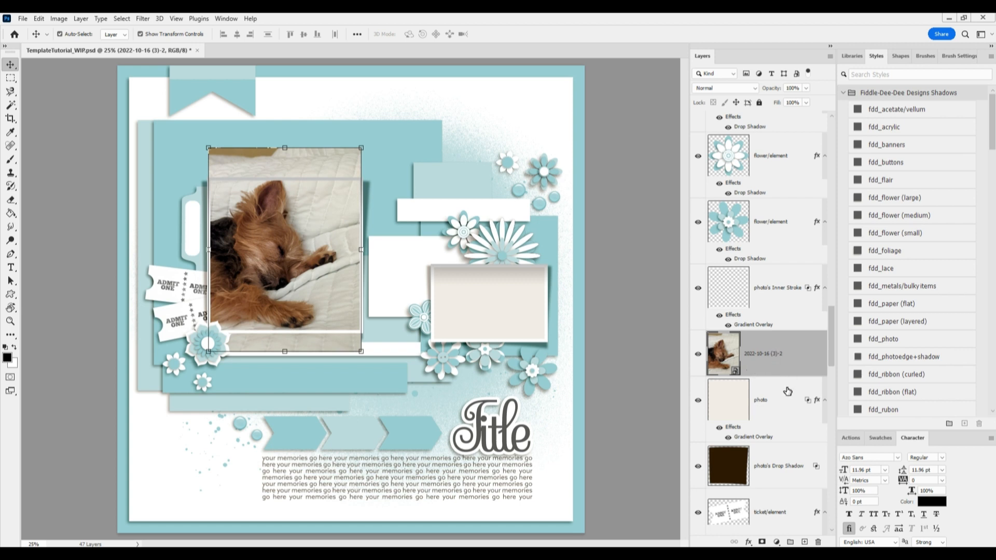
{"action": "left_click_drag", "start_coordinate": [777, 368], "coordinate": [775, 375]}
{"action": "left_click_drag", "start_coordinate": [773, 378], "coordinate": [780, 375]}
{"action": "left_click_drag", "start_coordinate": [780, 375], "coordinate": [776, 375]}
{"action": "left_click", "coordinate": [776, 375], "text": "alt"}
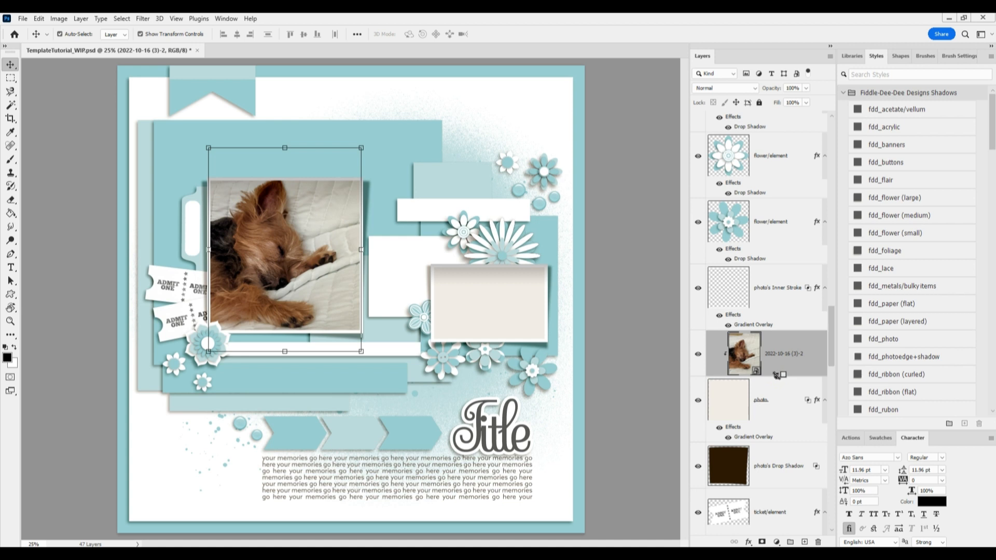
{"action": "left_click", "coordinate": [777, 375], "text": "alt"}
{"action": "left_click", "coordinate": [776, 375], "text": "alt"}
Select the small photo placeholder and place 2022-10-16 (1)-1.jpg from the photo folder directly above it
{"action": "left_click", "coordinate": [523, 302]}
{"action": "left_click", "coordinate": [57, 518]}
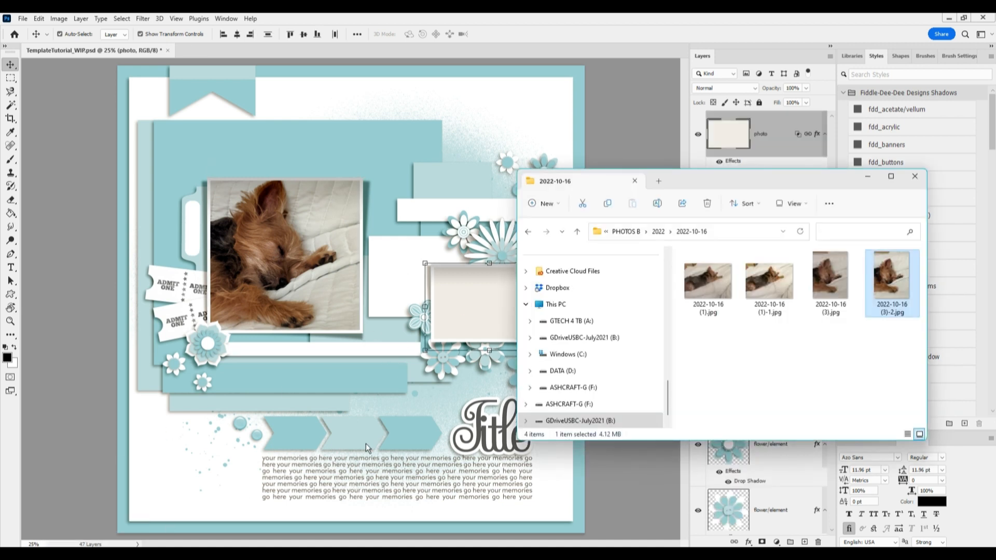
{"action": "left_click", "coordinate": [768, 291]}
{"action": "left_click_drag", "start_coordinate": [767, 291], "coordinate": [415, 322]}
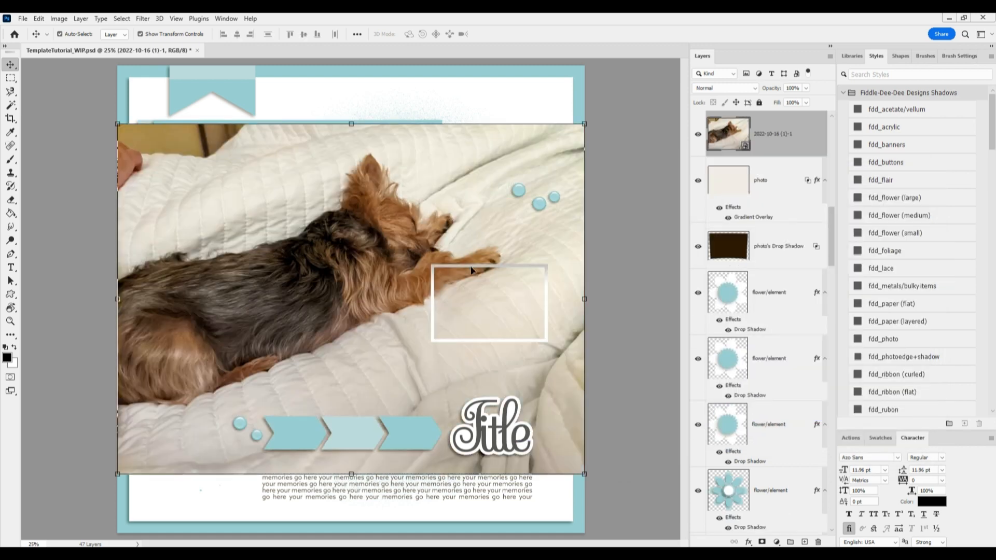
{"action": "left_click_drag", "start_coordinate": [584, 124], "coordinate": [555, 264]}
{"action": "left_click_drag", "start_coordinate": [535, 296], "coordinate": [541, 290]}
{"action": "left_click", "coordinate": [515, 33]}
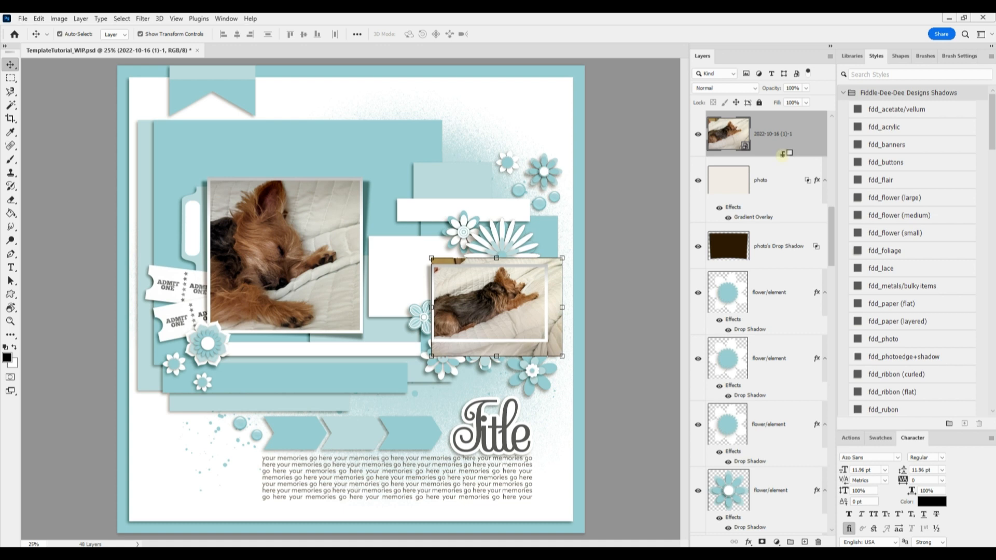
{"action": "left_click", "coordinate": [783, 156], "text": "alt"}
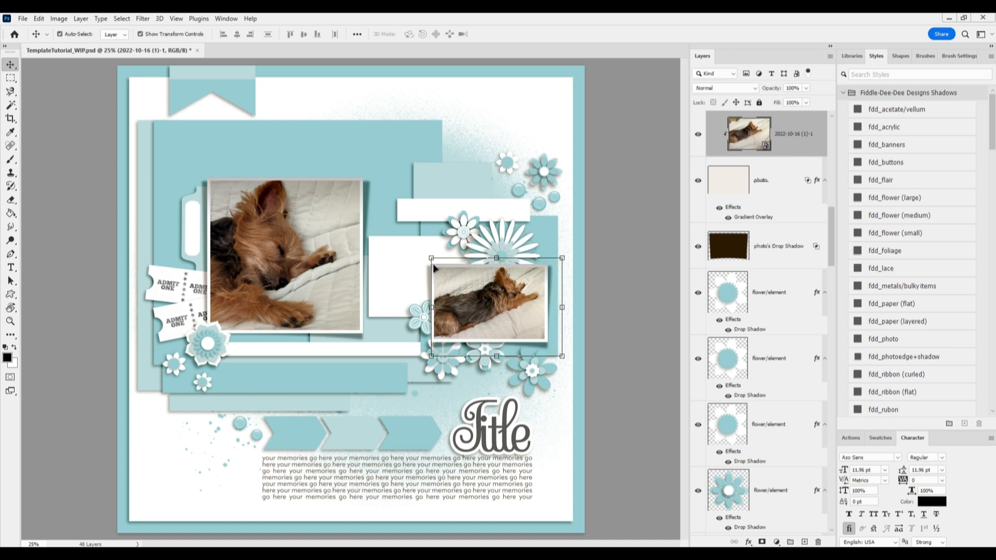
{"action": "left_click_drag", "start_coordinate": [430, 257], "coordinate": [426, 254]}
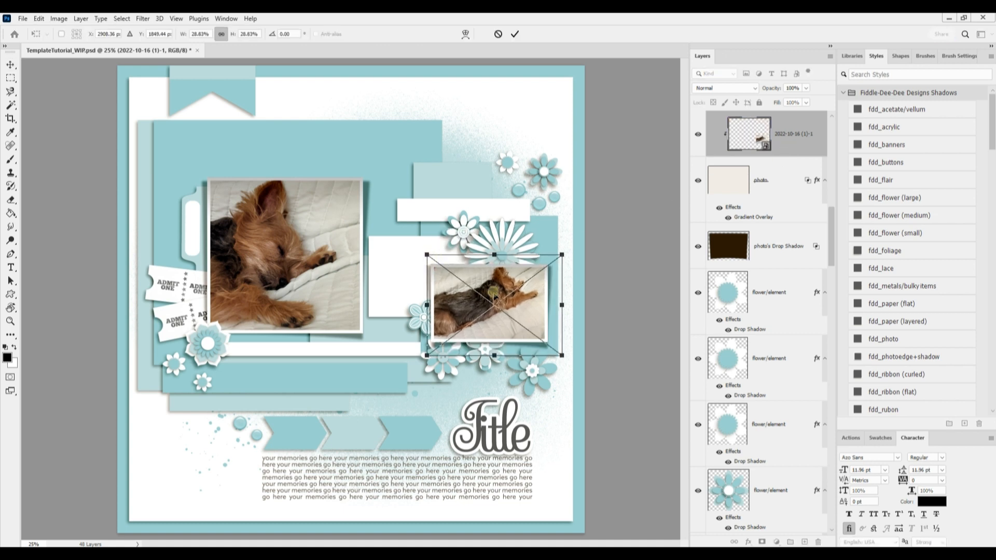
{"action": "left_click_drag", "start_coordinate": [494, 296], "coordinate": [493, 299]}
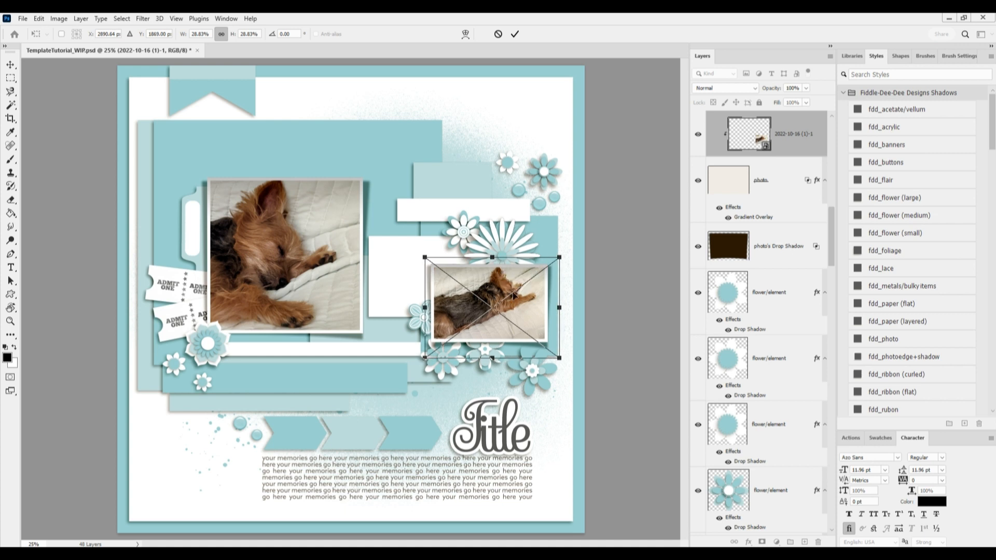
{"action": "left_click", "coordinate": [514, 33]}
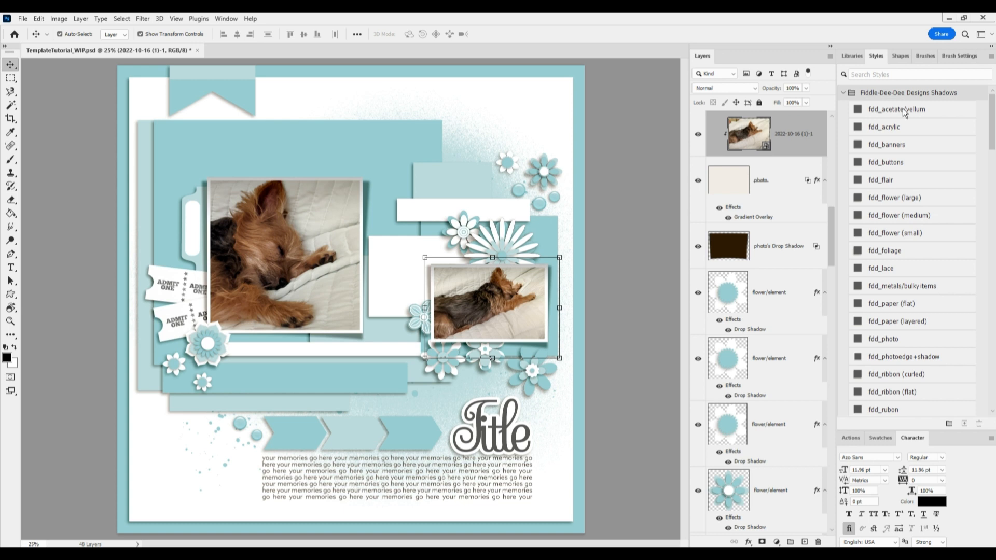
Select the bottom teal background paper and place bbonneville_snuggleseason_paper5.jpg directly above it
{"action": "left_click", "coordinate": [581, 182]}
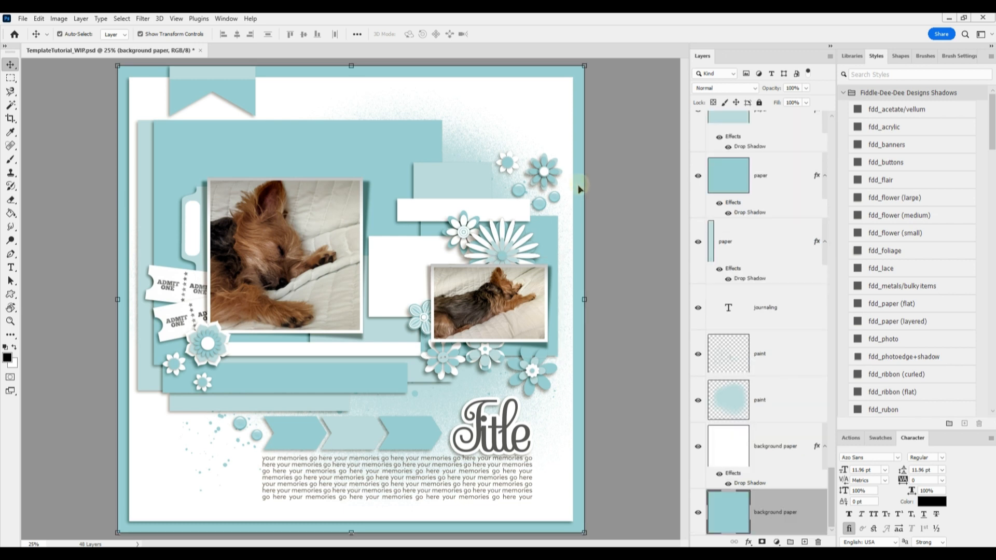
{"action": "left_click_drag", "start_coordinate": [493, 203], "coordinate": [364, 271]}
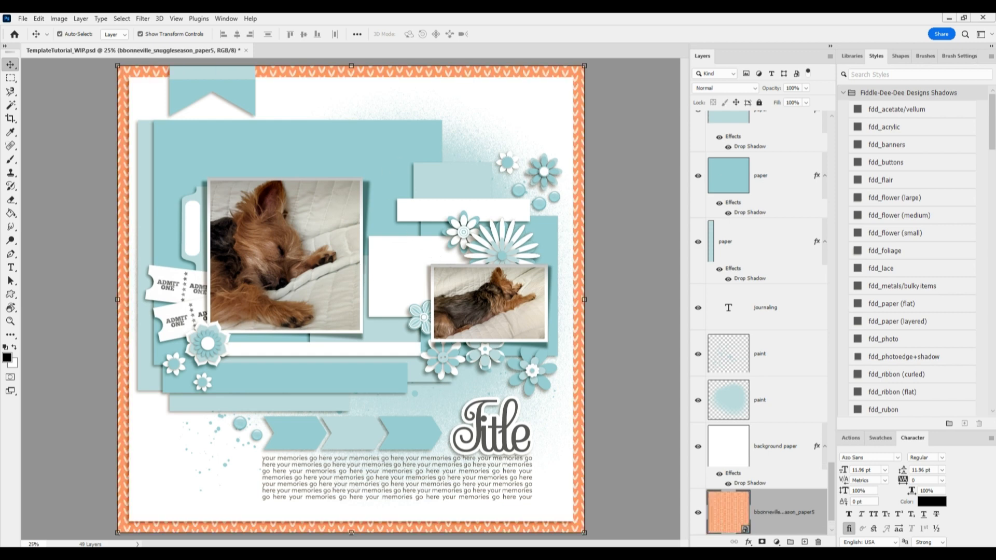
Switch to the ACDSee window showing the bbonneville_snuggleseason_papers folder and position it over the layout
{"action": "left_click_drag", "start_coordinate": [995, 126], "coordinate": [773, 81]}
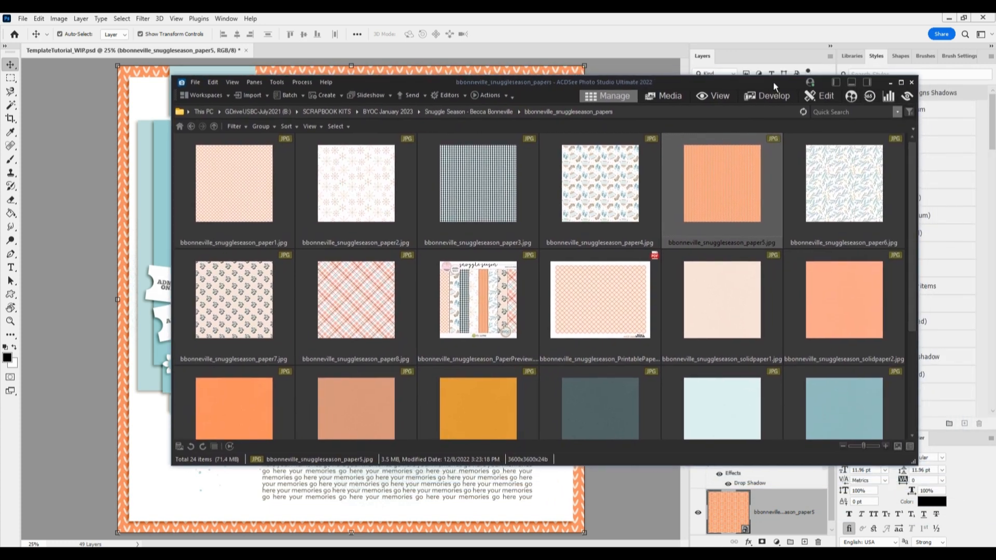
{"action": "left_click_drag", "start_coordinate": [659, 82], "coordinate": [671, 103]}
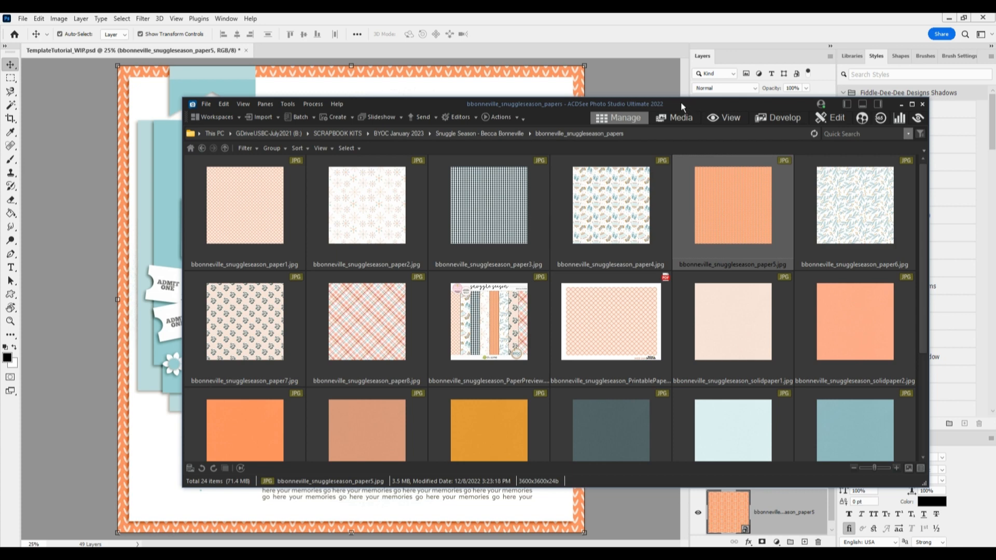
Place bbonneville_snuggleseason_paper8 above the large teal paper behind the main photo and clip it to that layer
{"action": "left_click_drag", "start_coordinate": [680, 102], "coordinate": [995, 102]}
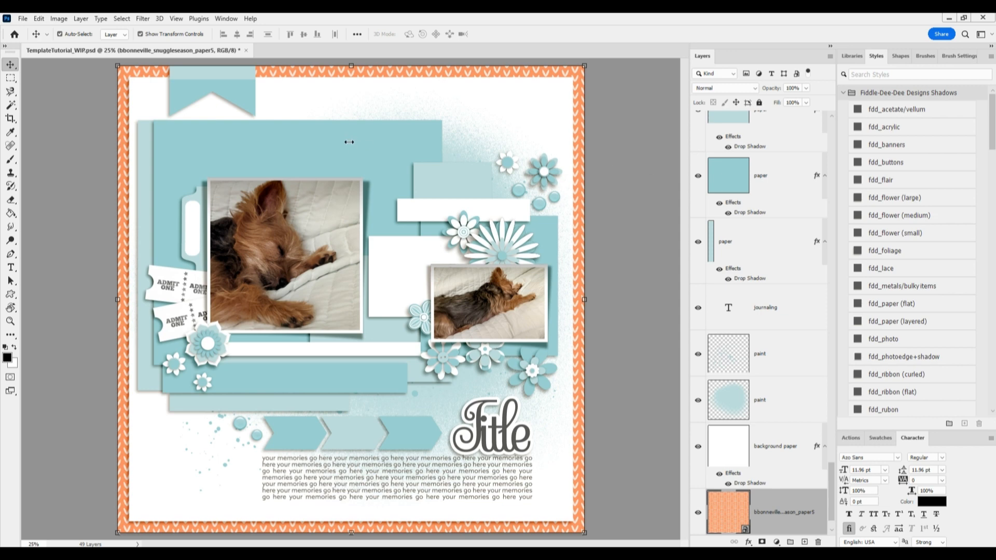
{"action": "left_click", "coordinate": [325, 150]}
{"action": "left_click_drag", "start_coordinate": [995, 243], "coordinate": [348, 243]}
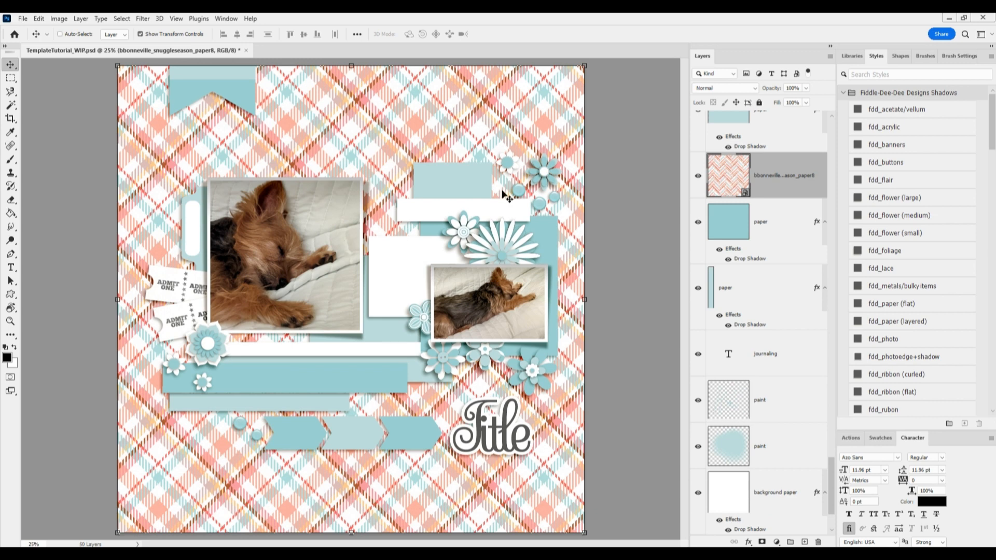
{"action": "key", "text": "ctrl+alt+g"}
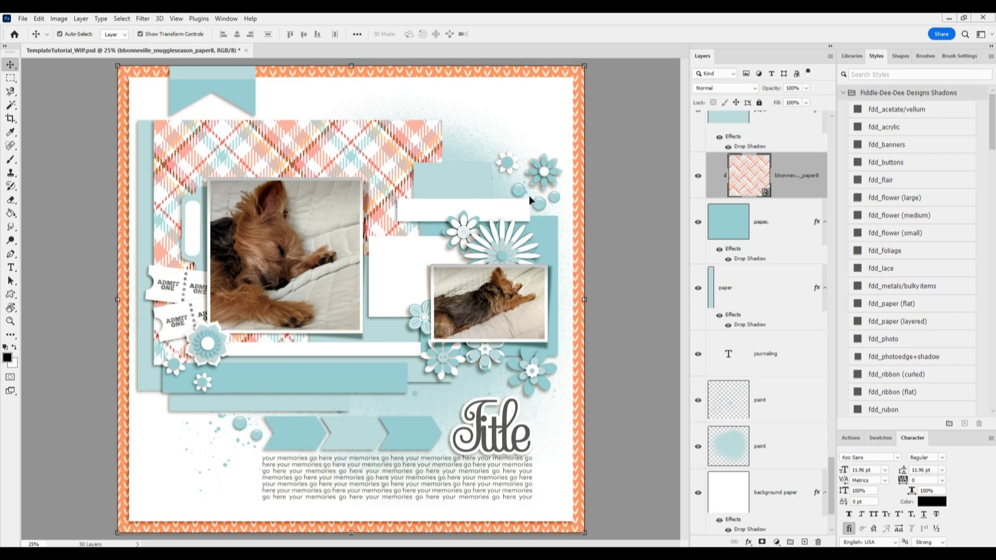
Place bbonneville_snuggleseason_solidpaper13 above the white background paper and clip it to that layer
{"action": "left_click", "coordinate": [562, 111], "text": "ctrl"}
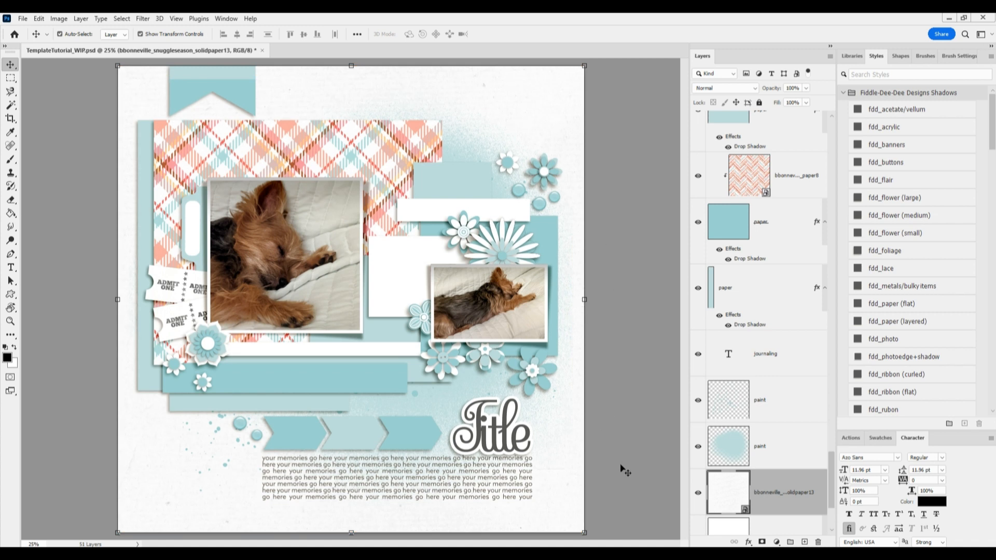
{"action": "key", "text": "ctrl"}
{"action": "left_click", "coordinate": [790, 466], "text": "alt"}
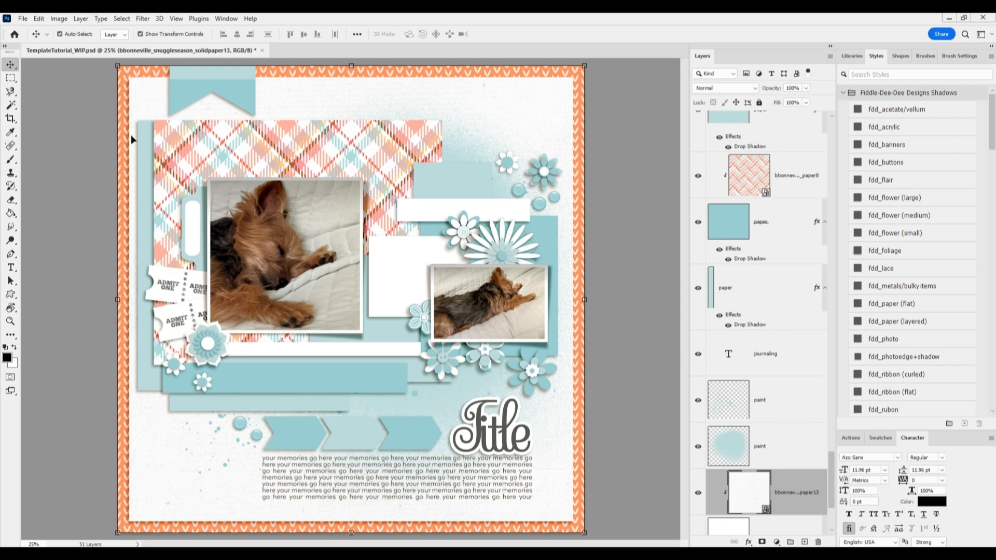
Clip bbonneville_snuggleseason_paper7 to the tall vertical paper strip at the layout's left side and shift its pattern slightly down
{"action": "left_click", "coordinate": [148, 137]}
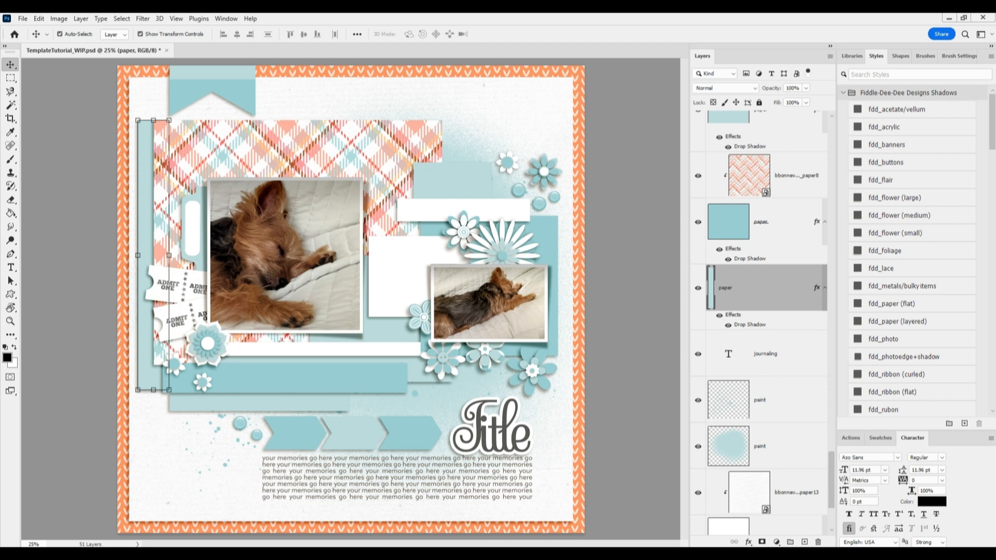
{"action": "left_click_drag", "start_coordinate": [995, 264], "coordinate": [456, 313]}
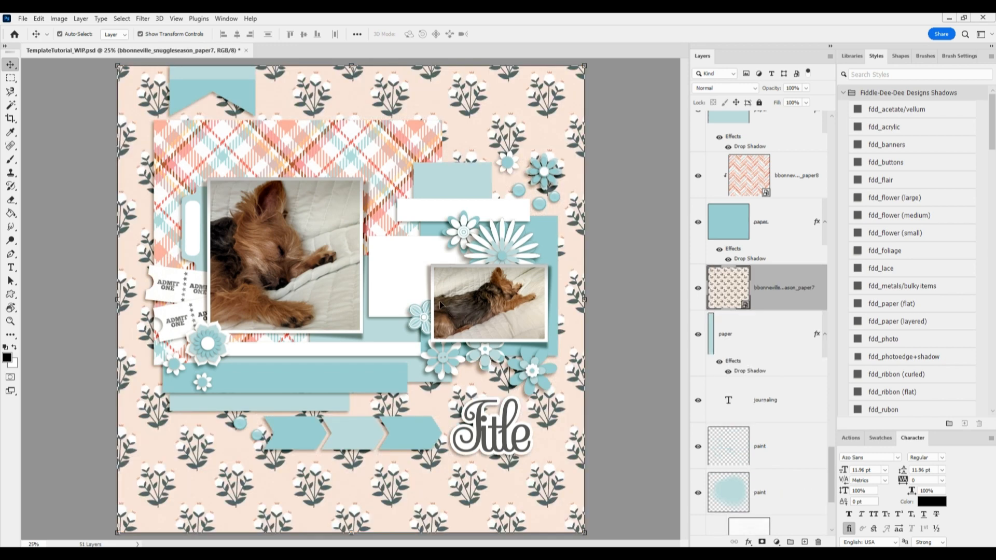
{"action": "key", "text": "ctrl+alt+g"}
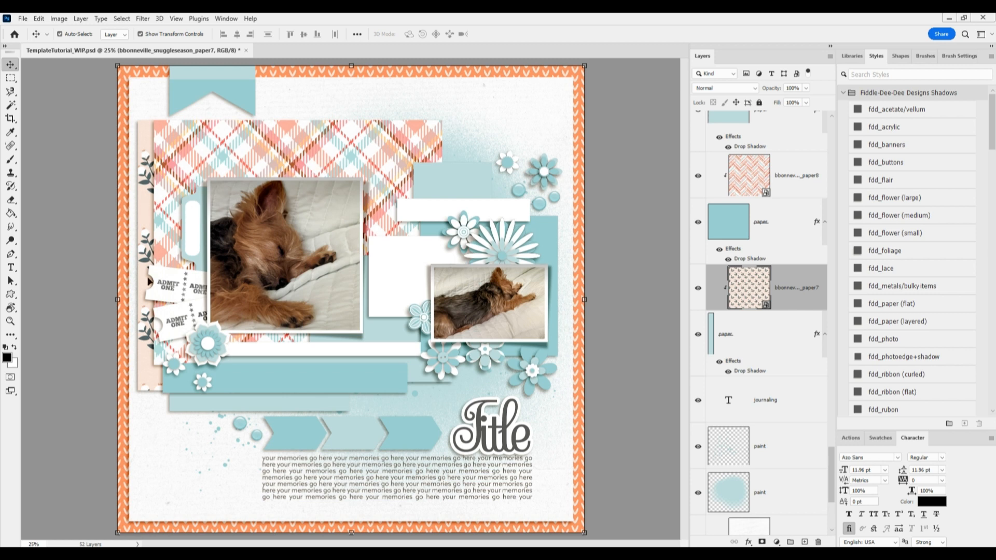
{"action": "left_click_drag", "start_coordinate": [151, 372], "coordinate": [152, 380]}
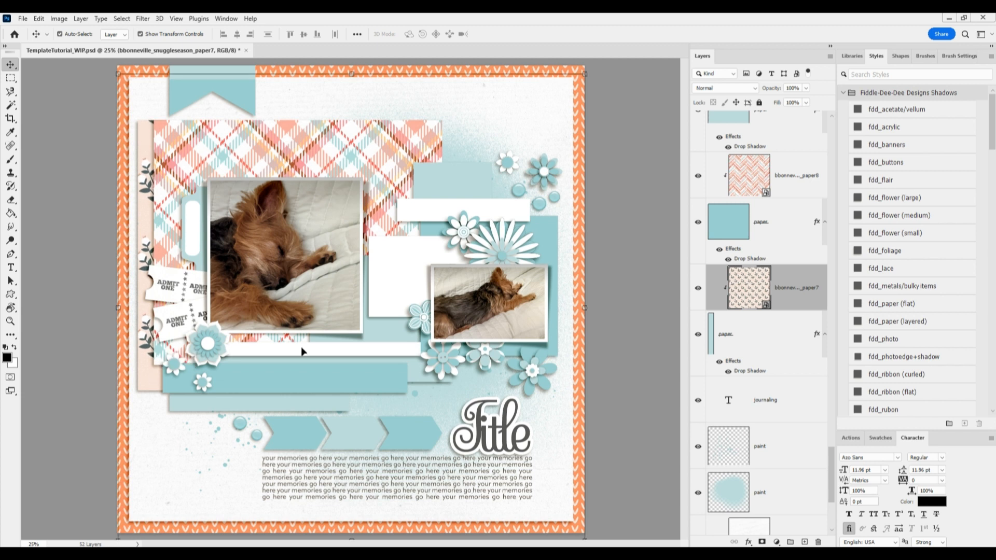
Place bbonneville_snuggleseason_paper6 above the teal paper behind the small photo and clip it to that layer
{"action": "left_click", "coordinate": [545, 231]}
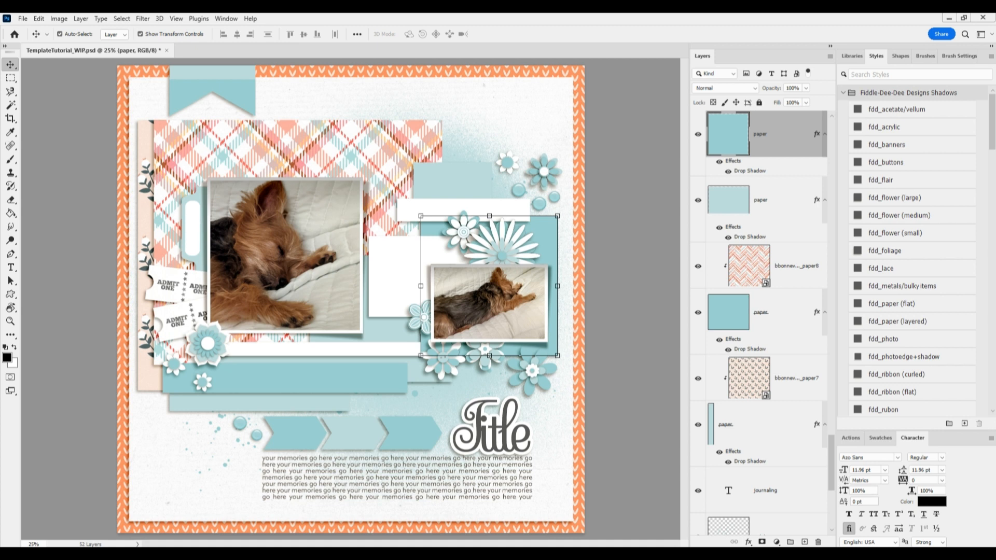
{"action": "left_click_drag", "start_coordinate": [576, 206], "coordinate": [552, 272]}
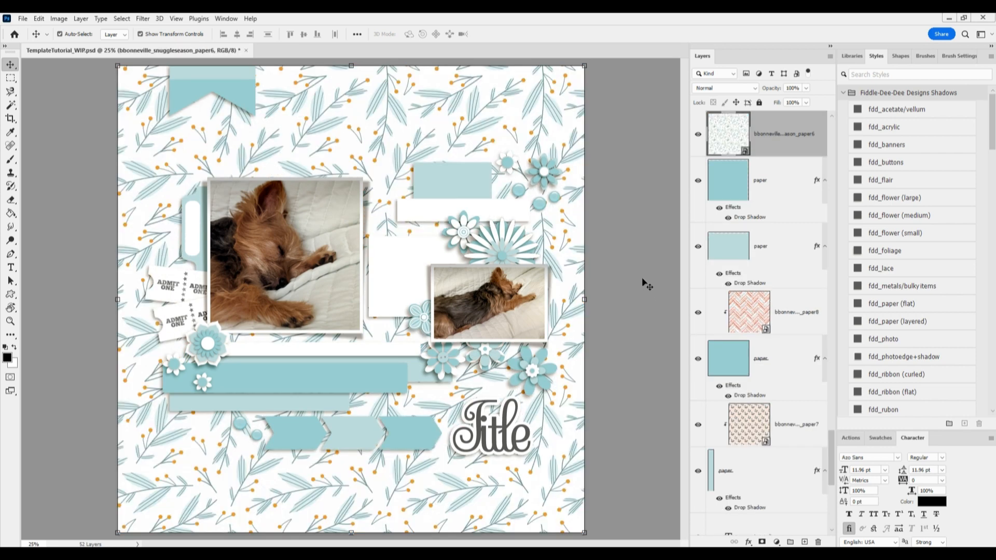
{"action": "key", "text": "ctrl+alt+g"}
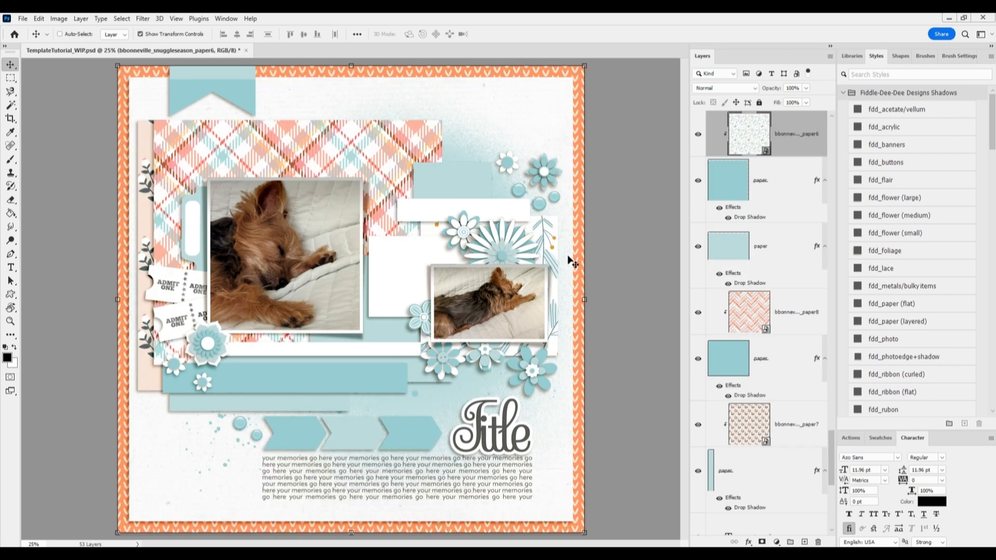
Place bbonneville_snuggleseason_paper3 above the light teal paper between the two photos and clip it to that layer
{"action": "left_click", "coordinate": [448, 181]}
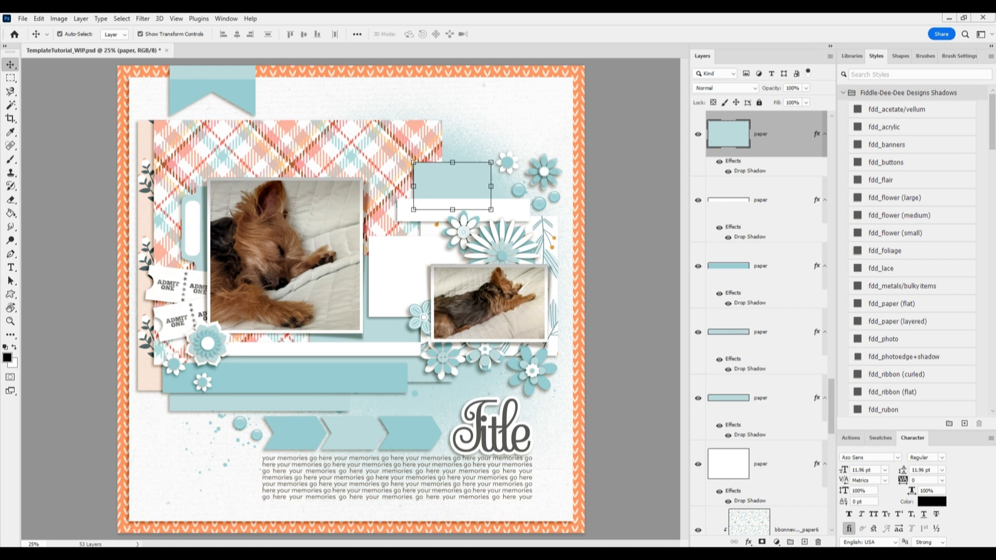
{"action": "left_click", "coordinate": [377, 332]}
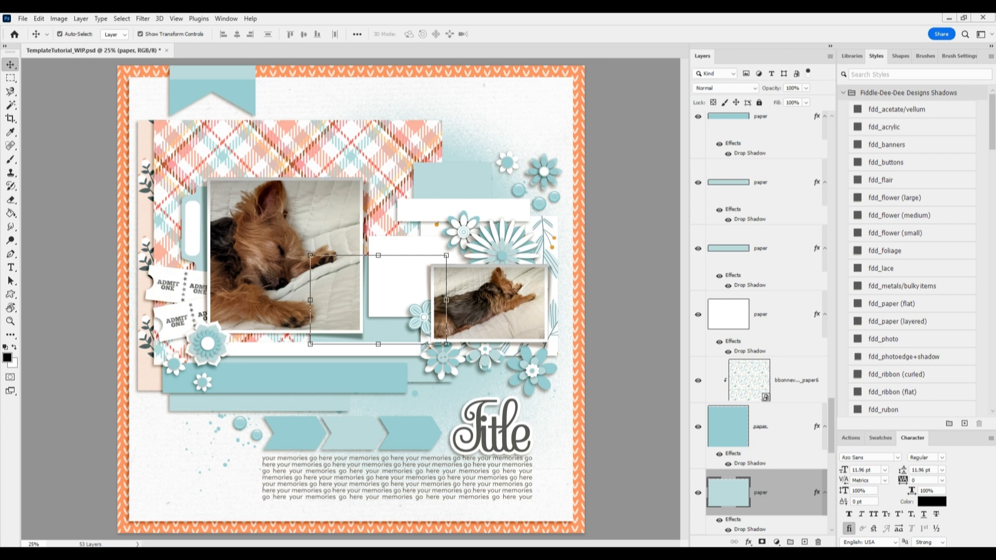
{"action": "left_click_drag", "start_coordinate": [499, 210], "coordinate": [441, 245]}
{"action": "key", "text": "ctrl+alt+g"}
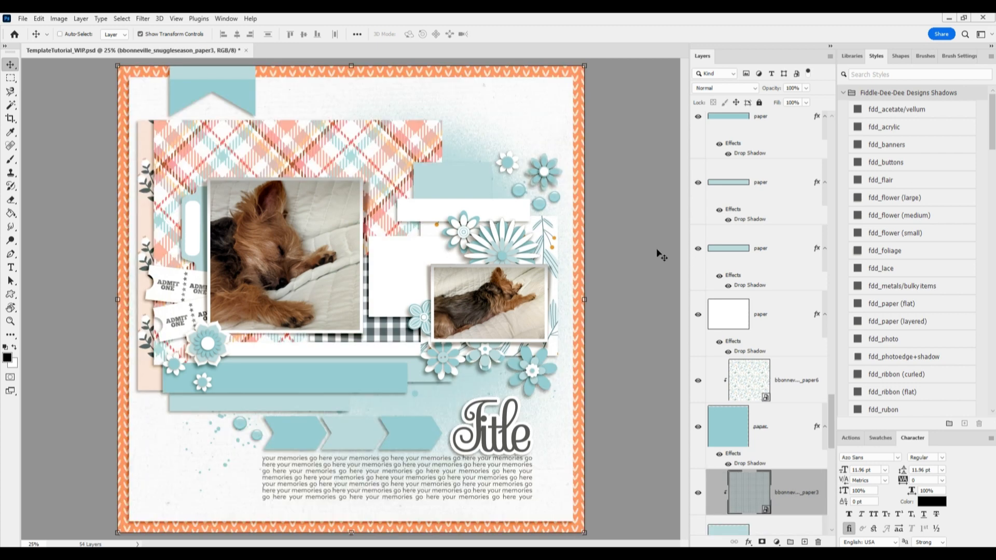
Place bbonneville_snuggleseason_paper3 above the small light teal block in the layout's upper right and clip it to that block
{"action": "left_click", "coordinate": [455, 185], "text": "ctrl"}
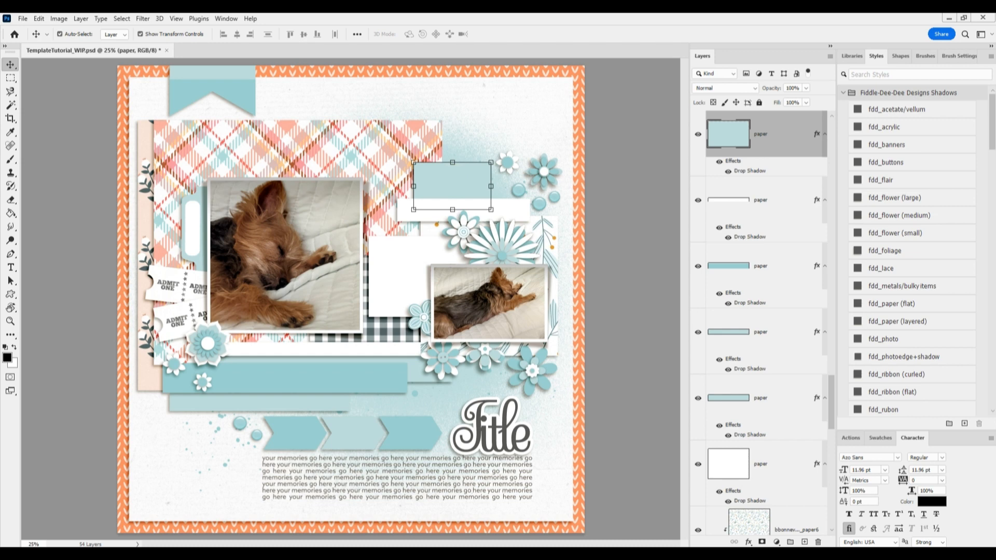
{"action": "key", "text": "ctrl+v"}
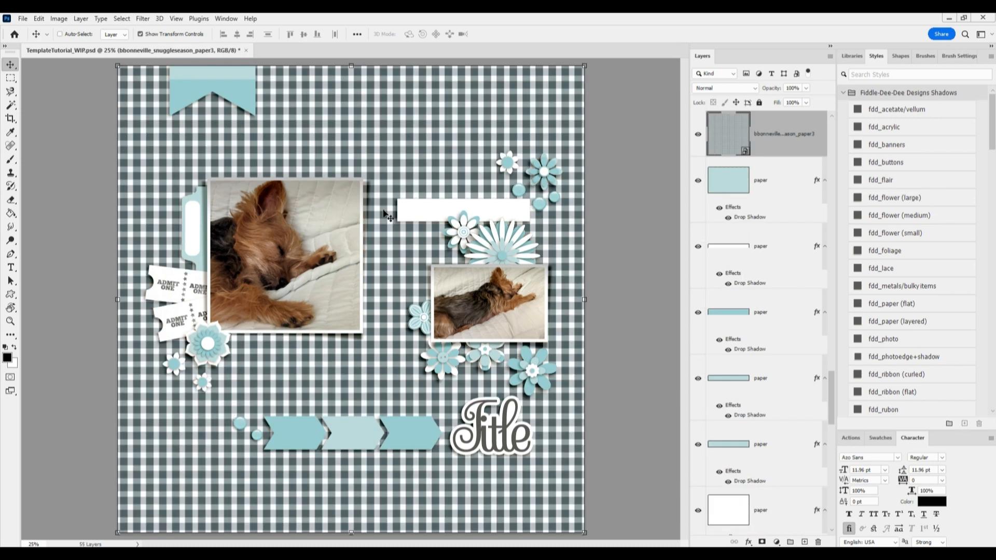
{"action": "key", "text": "ctrl+alt+g"}
Place bbonneville_snuggleseason_paper1 above the white paper between the two photos and clip it to that layer
{"action": "left_click", "coordinate": [415, 215], "text": "ctrl"}
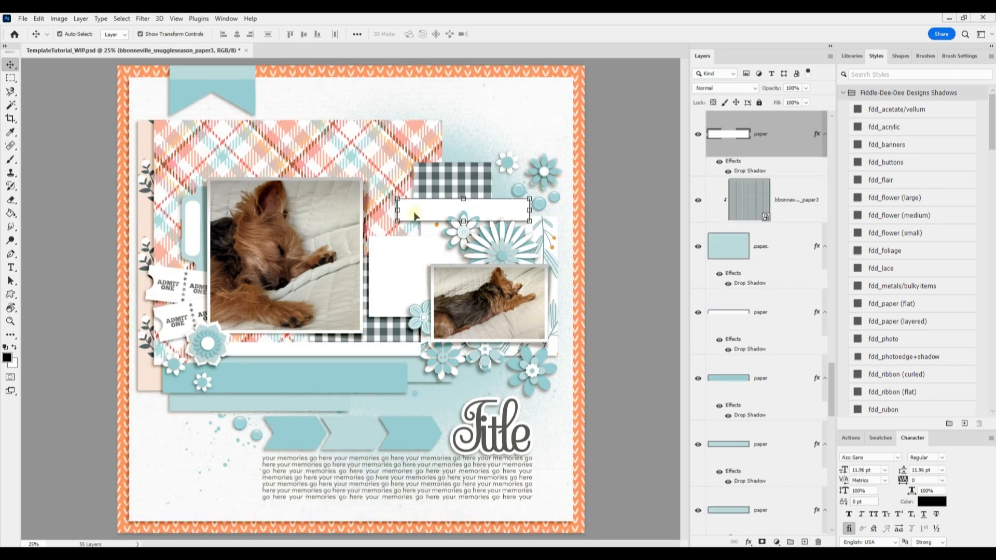
{"action": "left_click", "coordinate": [342, 373], "text": "ctrl"}
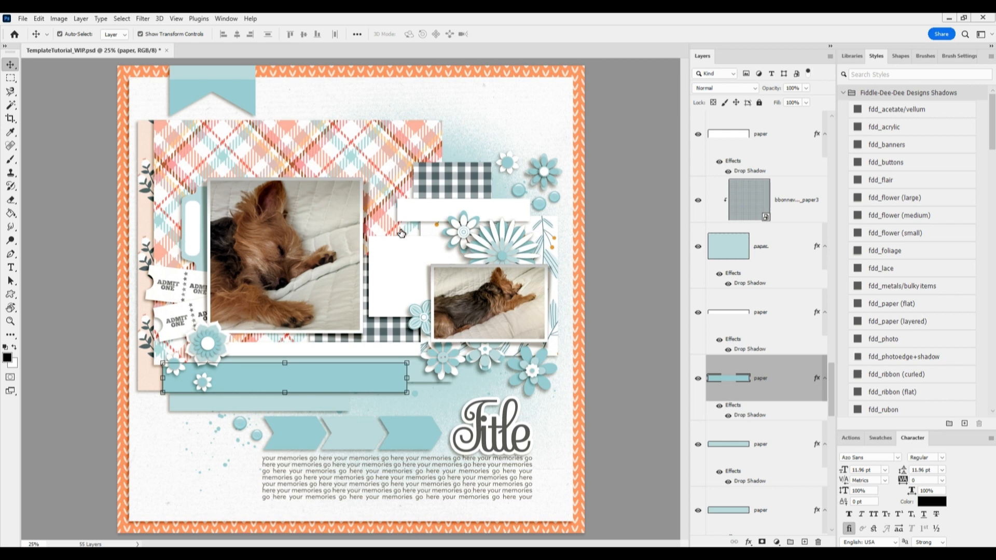
{"action": "left_click", "coordinate": [387, 285], "text": "ctrl"}
{"action": "left_click_drag", "start_coordinate": [856, 188], "coordinate": [278, 249]}
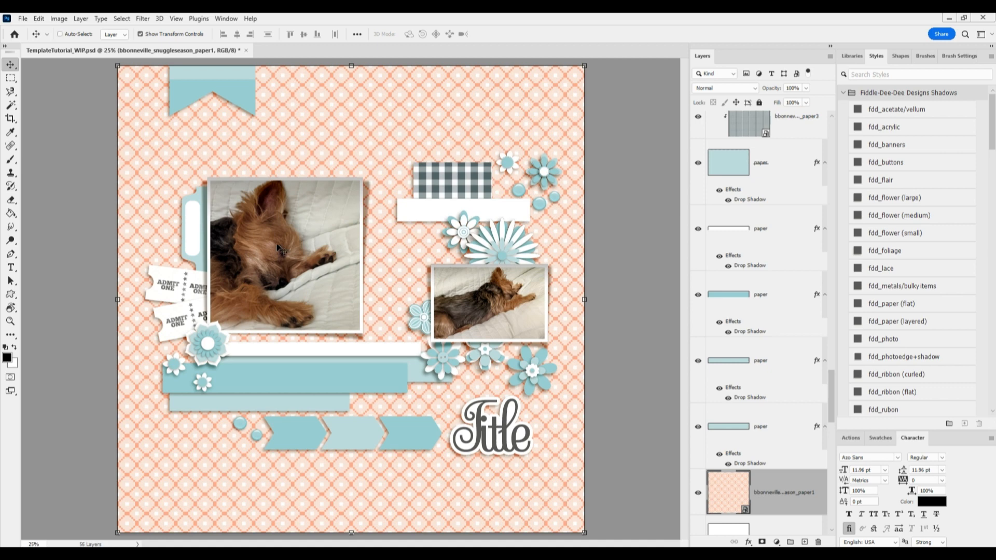
{"action": "key", "text": "ctrl+alt+g"}
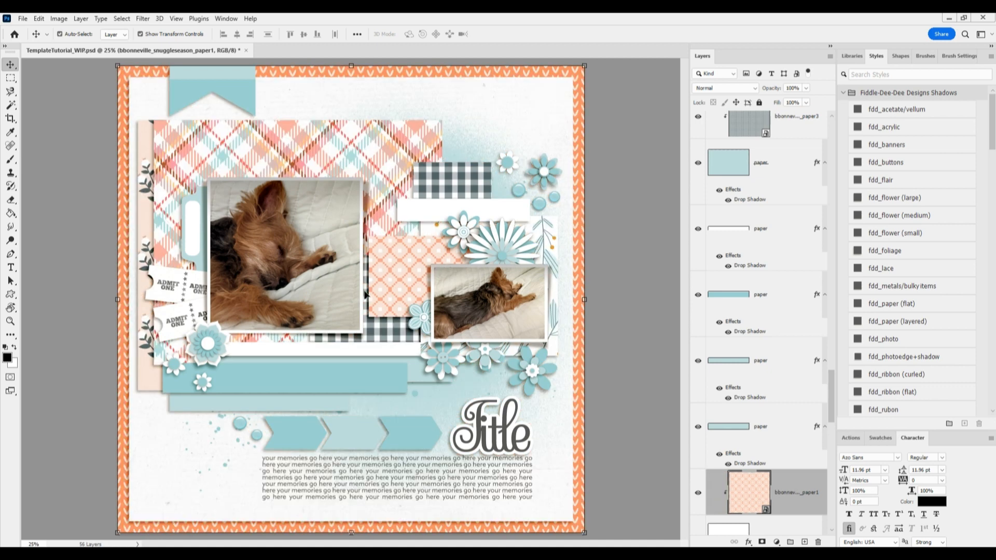
Place bbonneville_snuggleseason_paper6 above the wide teal strip below the main photo and clip it to that strip
{"action": "left_click", "coordinate": [363, 354]}
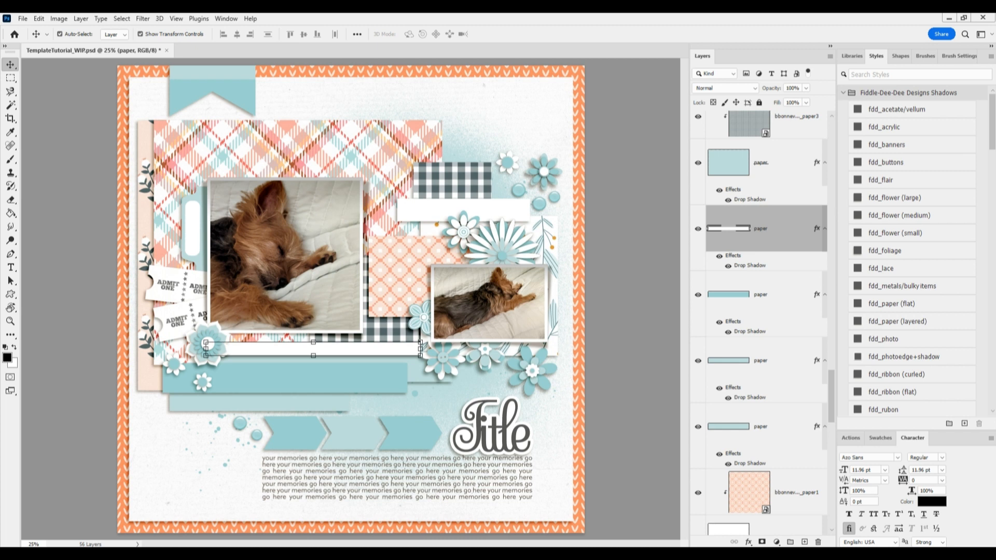
{"action": "left_click", "coordinate": [329, 372]}
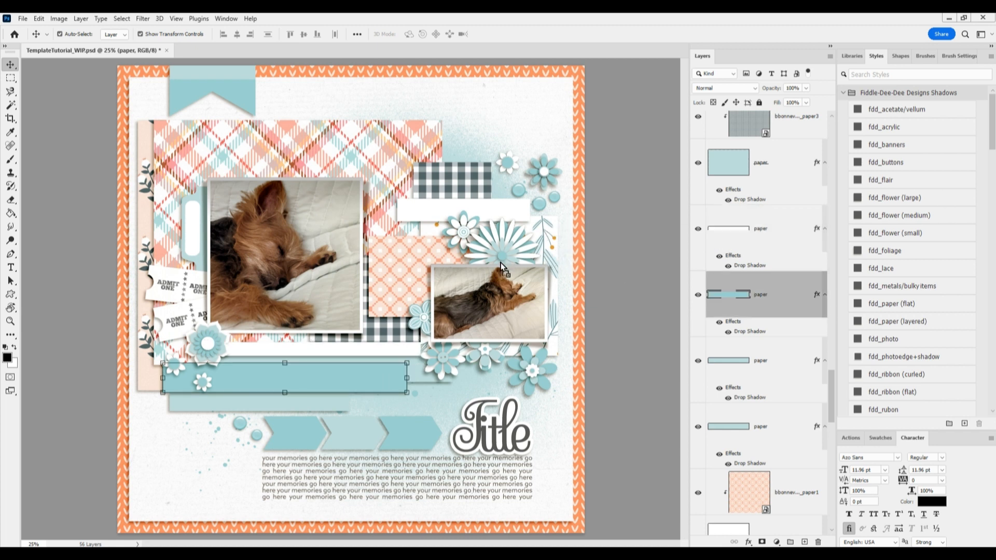
{"action": "key", "text": "ctrl+v"}
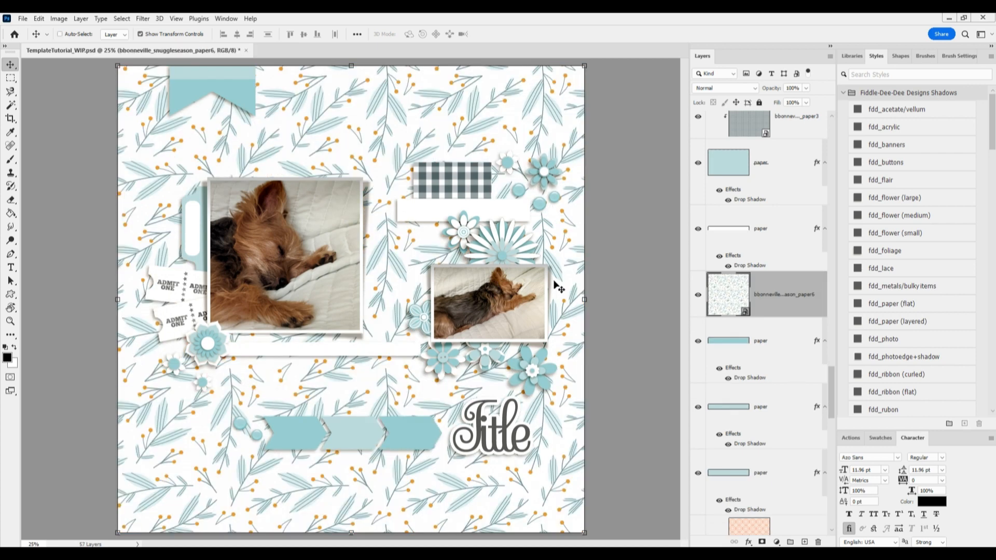
{"action": "key", "text": "ctrl+alt+g"}
Place bbonneville_snuggleseason_paper5 above the thin white strip directly under the main photo and clip it to that strip
{"action": "left_click", "coordinate": [376, 353]}
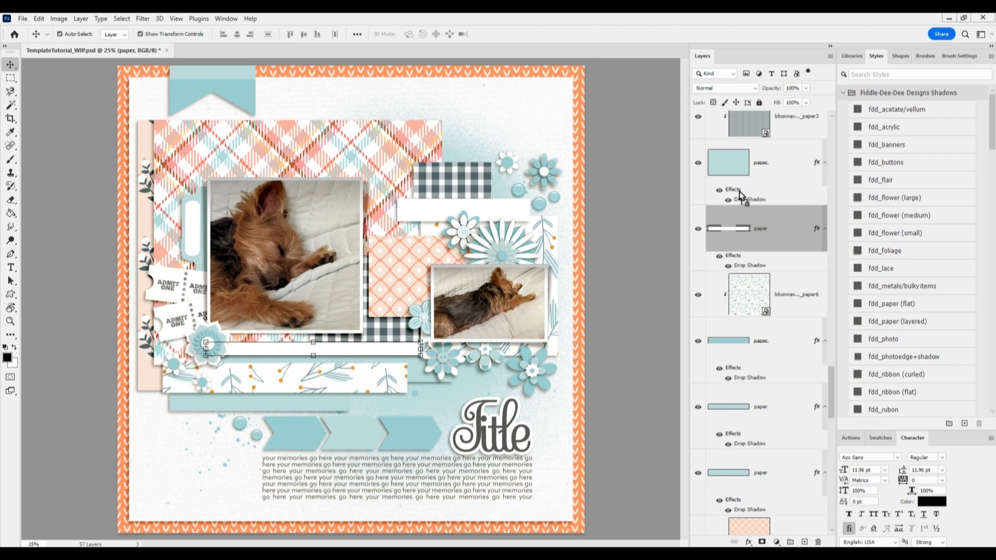
{"action": "key", "text": "ctrl+v"}
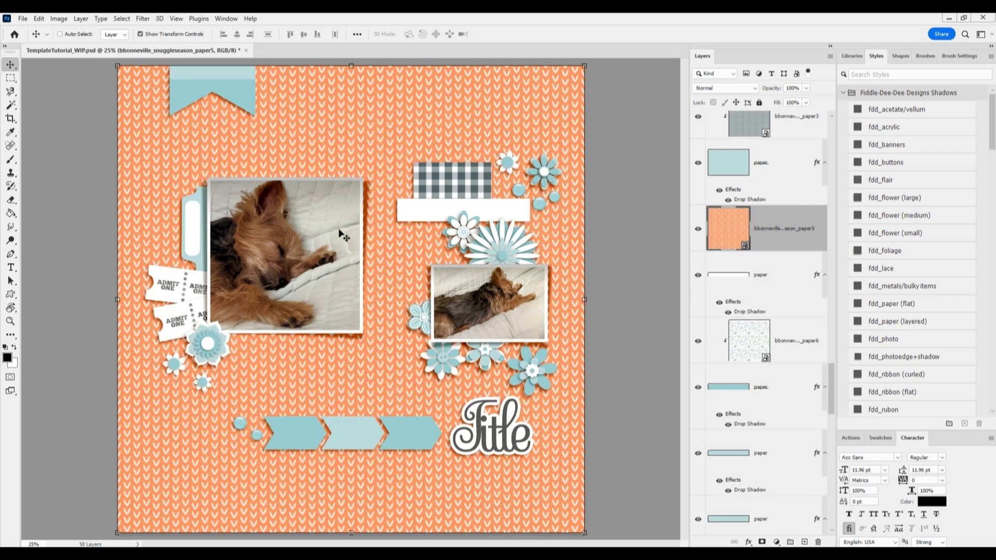
{"action": "key", "text": "ctrl+alt+g"}
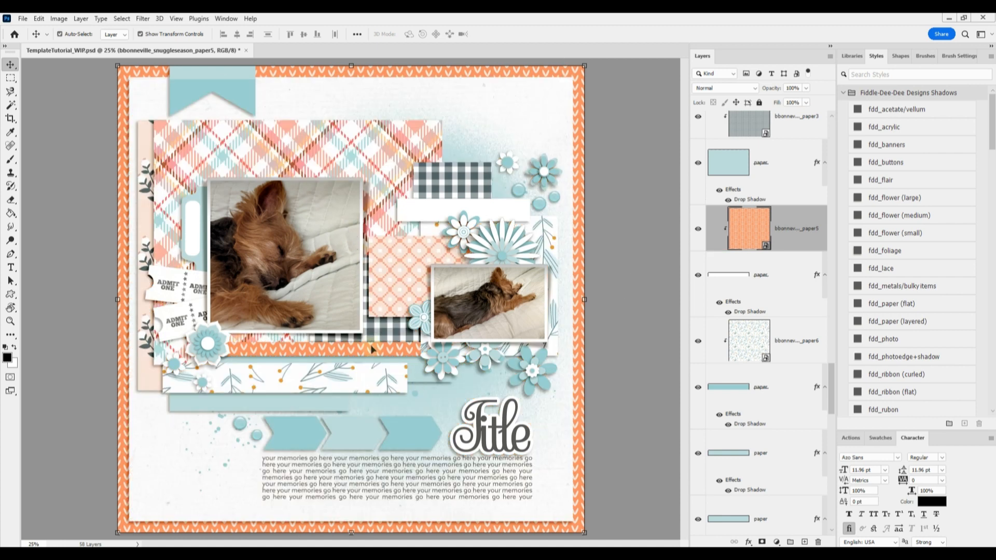
Place bbonneville_snuggleseason_paper2 above the light teal strip tucked behind the branch-patterned strip and clip it to that layer
{"action": "left_click", "coordinate": [450, 383]}
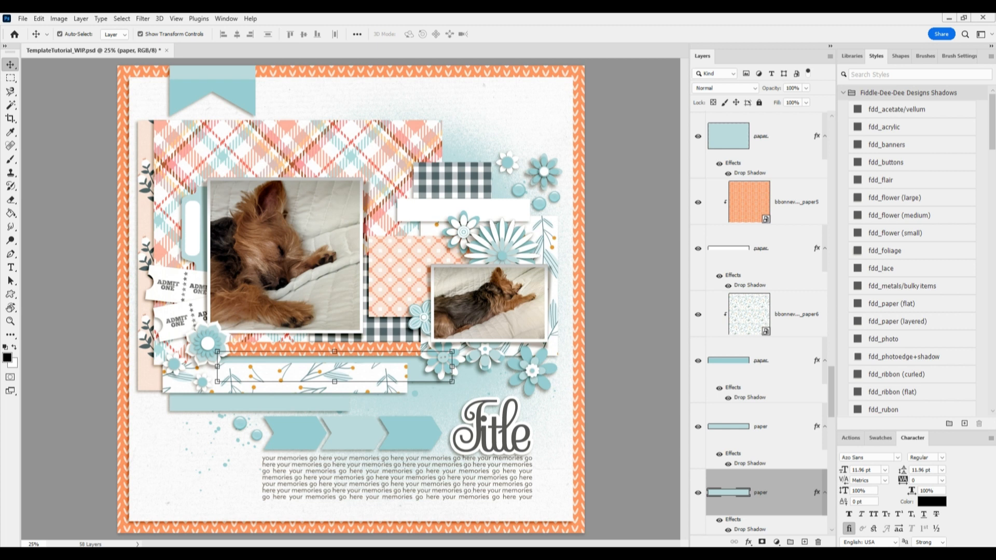
{"action": "left_click_drag", "start_coordinate": [441, 229], "coordinate": [386, 316]}
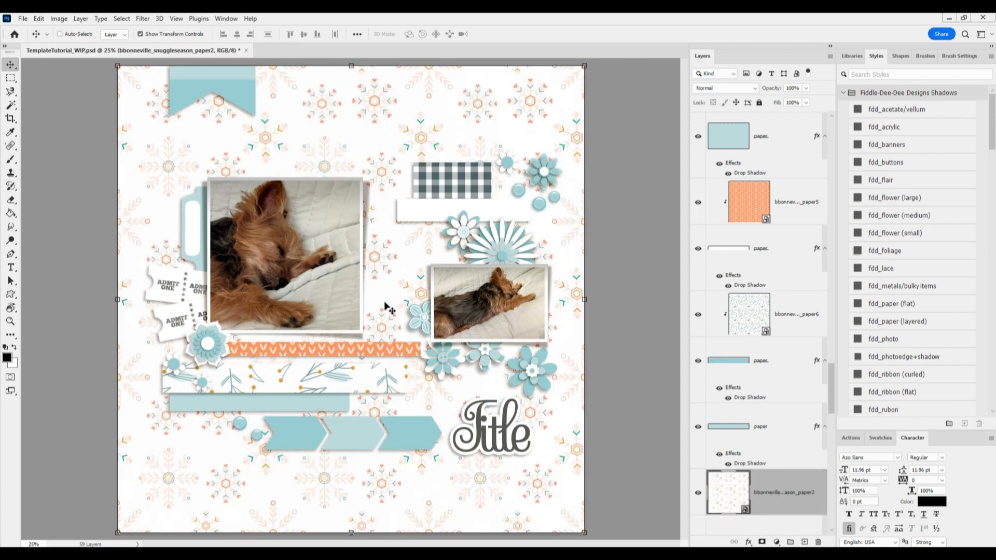
{"action": "key", "text": "ctrl+alt+g"}
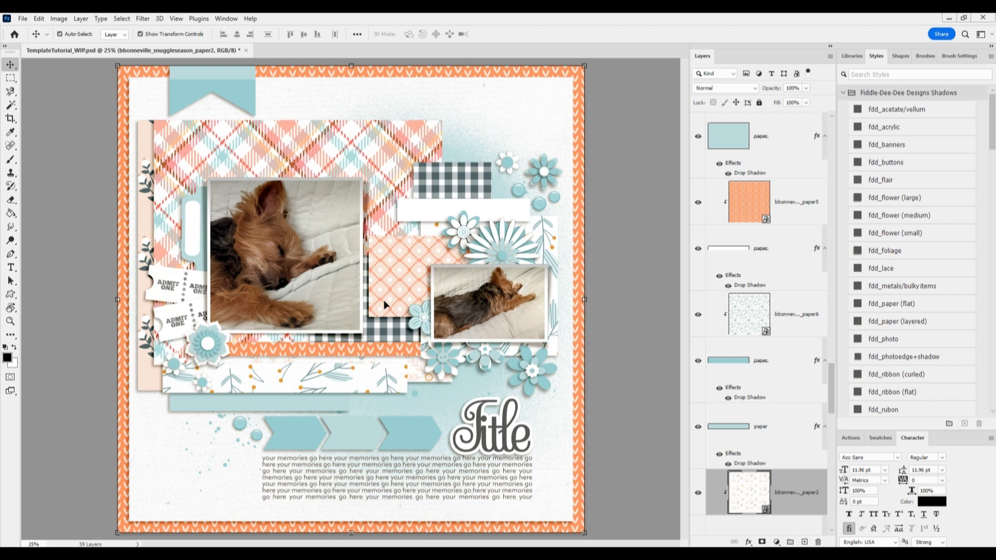
Place bbonneville_snuggleseason_paper5 above the white strip below the gingham block and clip it to that strip
{"action": "left_click", "coordinate": [478, 209]}
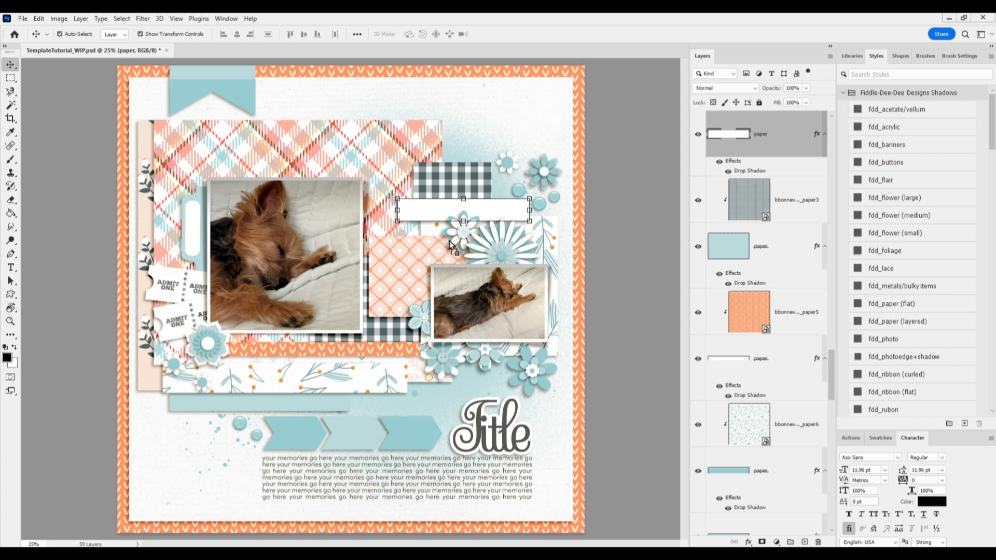
{"action": "key", "text": "ctrl+v"}
{"action": "key", "text": "ctrl+alt+g"}
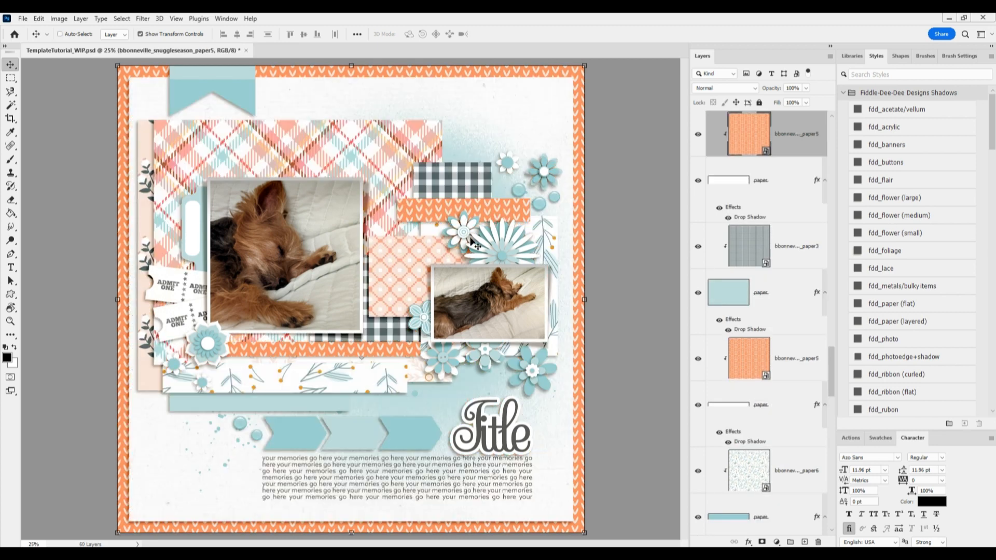
Place bbonneville_snuggleseason_paper1 above the lowest light teal strip, under the branch-patterned strip, and clip it there
{"action": "left_click", "coordinate": [270, 407], "text": "ctrl"}
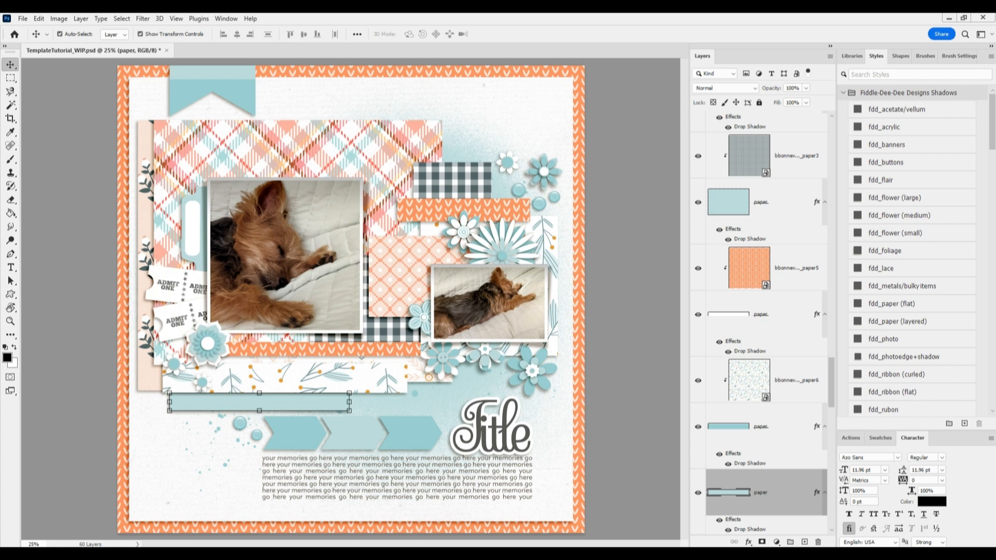
{"action": "left_click_drag", "start_coordinate": [644, 240], "coordinate": [351, 383]}
{"action": "key", "text": "ctrl+alt+g"}
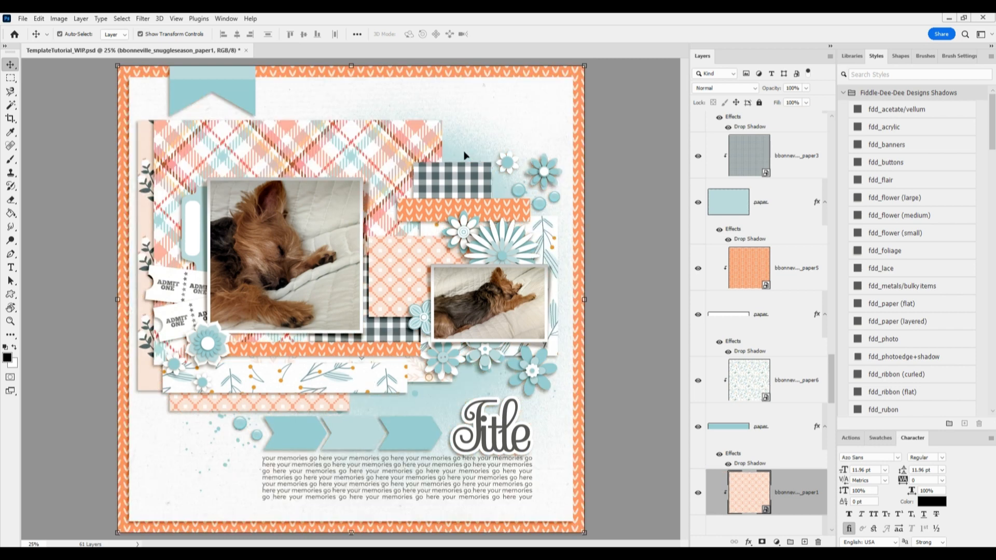
Examine the whole layer stack, checking the clipped papers and the remaining template element placeholders
{"action": "left_click", "coordinate": [499, 217], "text": "ctrl"}
{"action": "scroll", "coordinate": [755, 438], "scroll_direction": "down", "scroll_amount": 10}
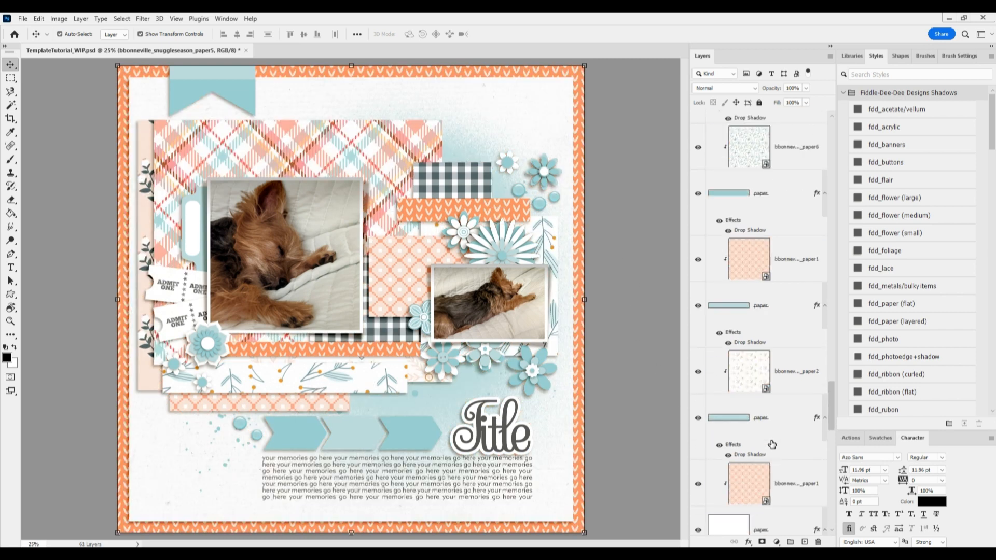
{"action": "scroll", "coordinate": [772, 444], "scroll_direction": "up", "scroll_amount": 1}
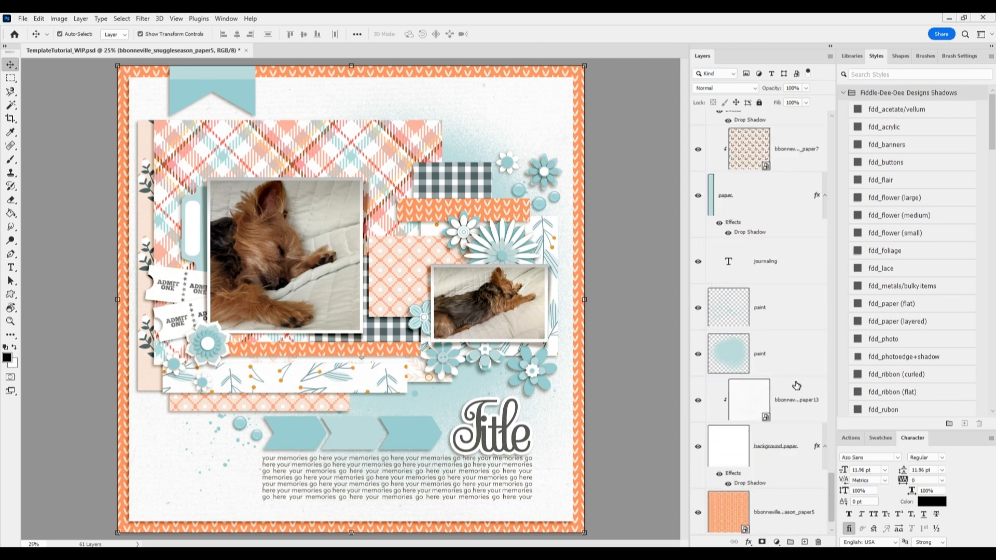
{"action": "scroll", "coordinate": [781, 295], "scroll_direction": "up", "scroll_amount": 3}
{"action": "scroll", "coordinate": [784, 290], "scroll_direction": "up", "scroll_amount": 6}
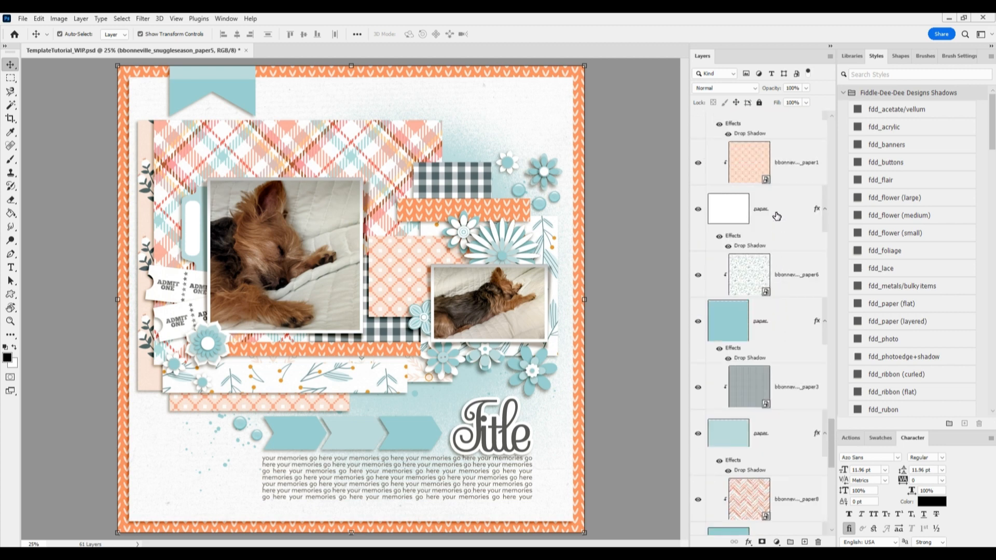
{"action": "scroll", "coordinate": [777, 217], "scroll_direction": "up", "scroll_amount": 2}
{"action": "scroll", "coordinate": [783, 169], "scroll_direction": "up", "scroll_amount": 2}
{"action": "scroll", "coordinate": [782, 169], "scroll_direction": "up", "scroll_amount": 4}
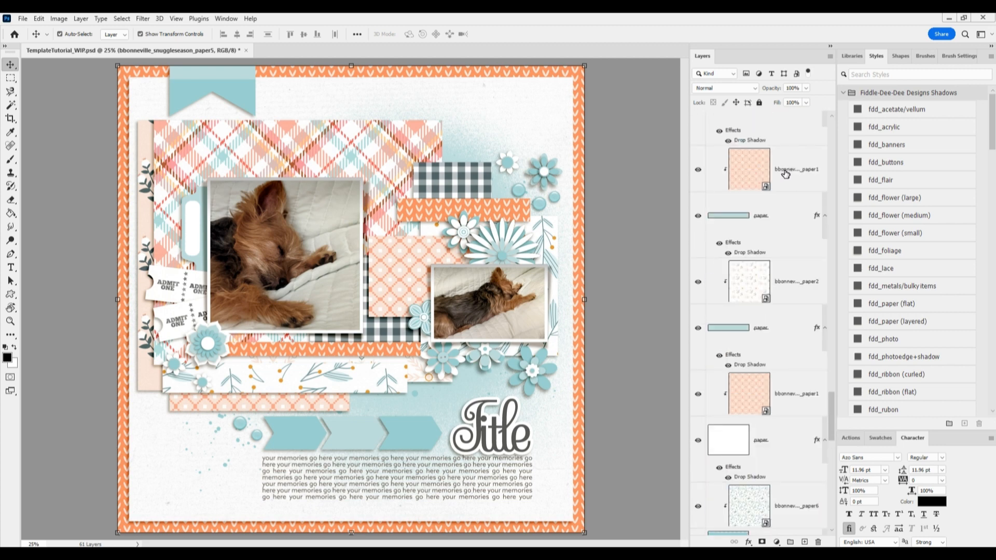
{"action": "scroll", "coordinate": [784, 218], "scroll_direction": "up", "scroll_amount": 5}
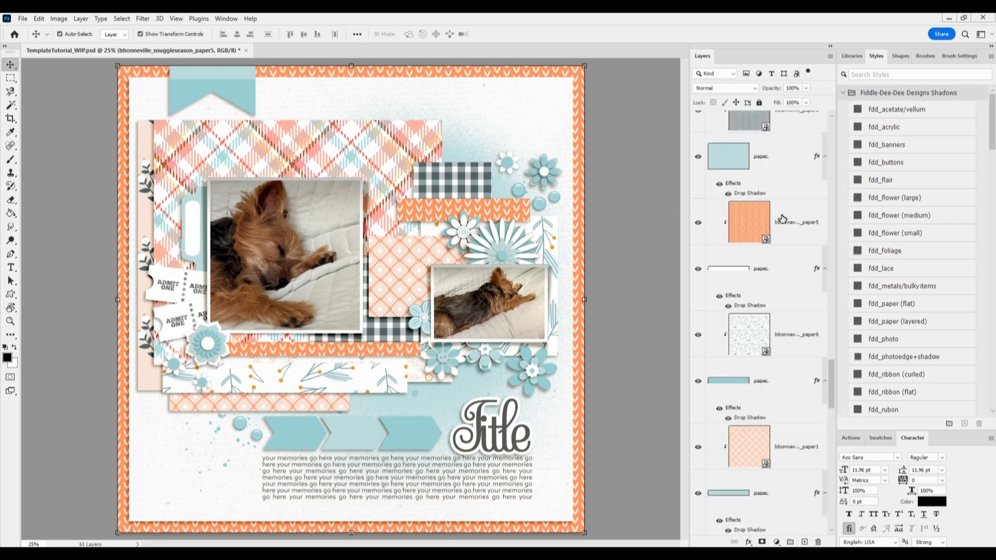
{"action": "scroll", "coordinate": [781, 226], "scroll_direction": "up", "scroll_amount": 6}
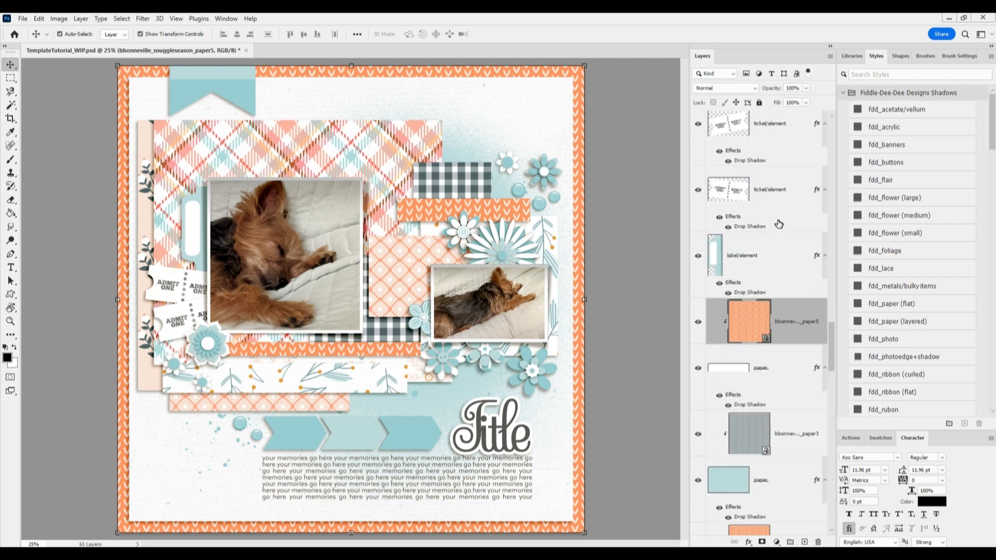
{"action": "scroll", "coordinate": [784, 228], "scroll_direction": "up", "scroll_amount": 6}
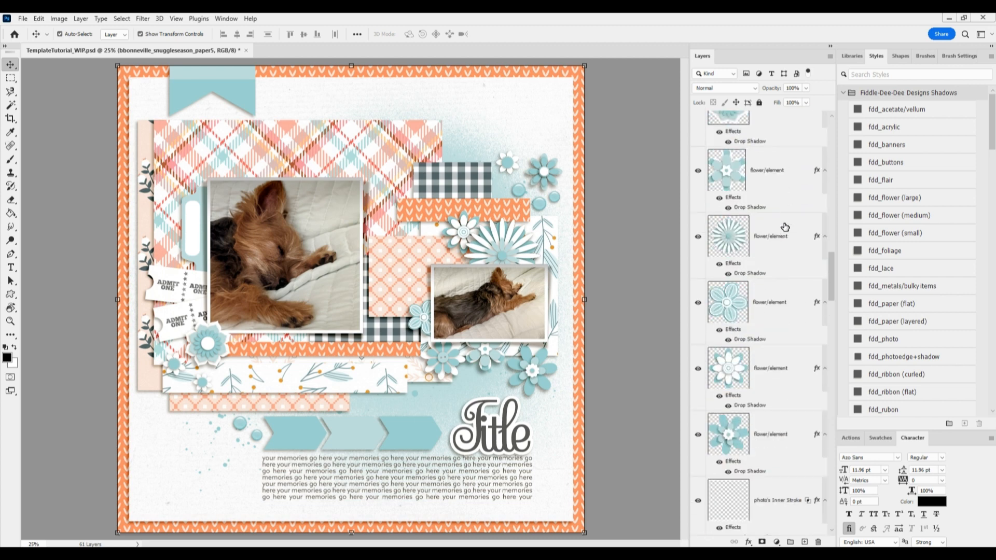
{"action": "scroll", "coordinate": [785, 225], "scroll_direction": "up", "scroll_amount": 5}
{"action": "scroll", "coordinate": [784, 225], "scroll_direction": "up", "scroll_amount": 2}
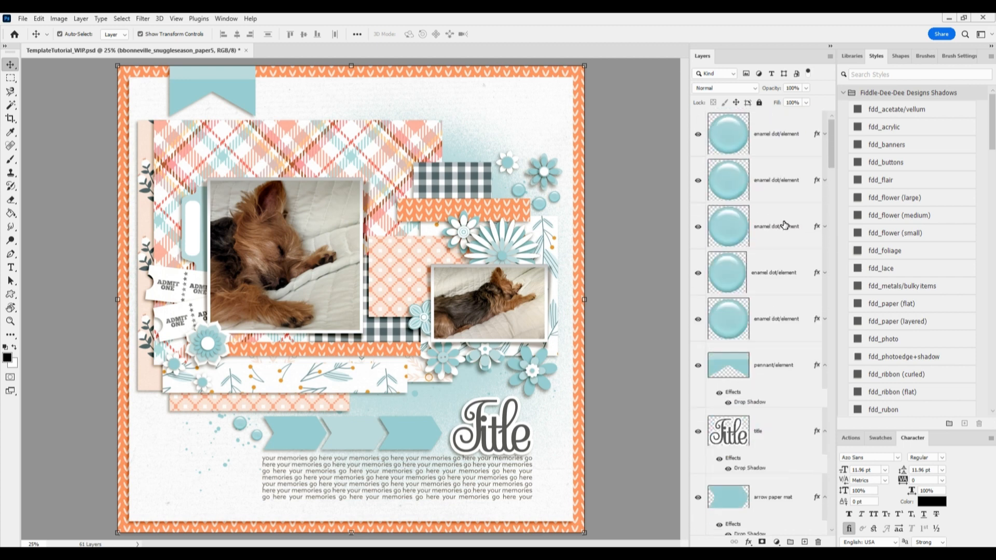
{"action": "scroll", "coordinate": [784, 225], "scroll_direction": "down", "scroll_amount": 10}
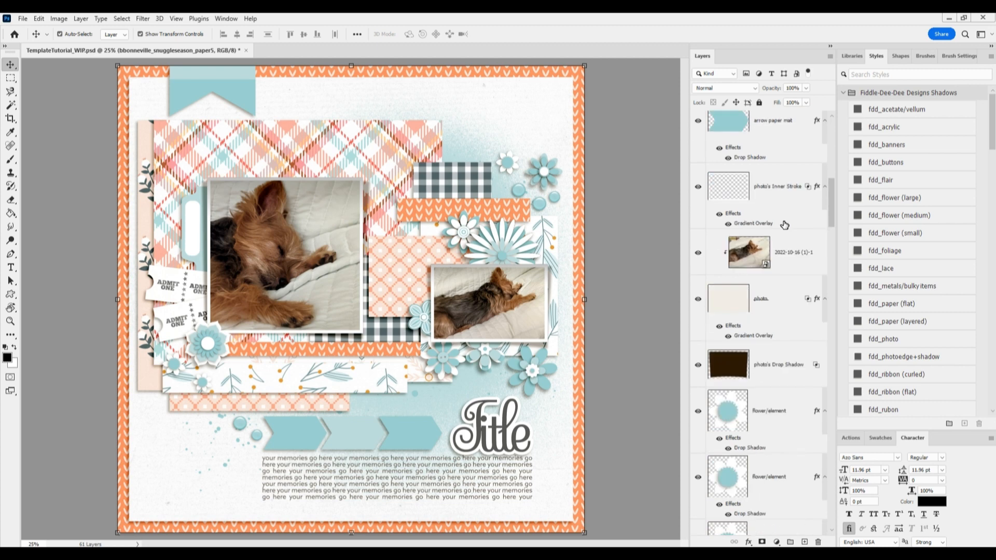
{"action": "scroll", "coordinate": [784, 224], "scroll_direction": "down", "scroll_amount": 3}
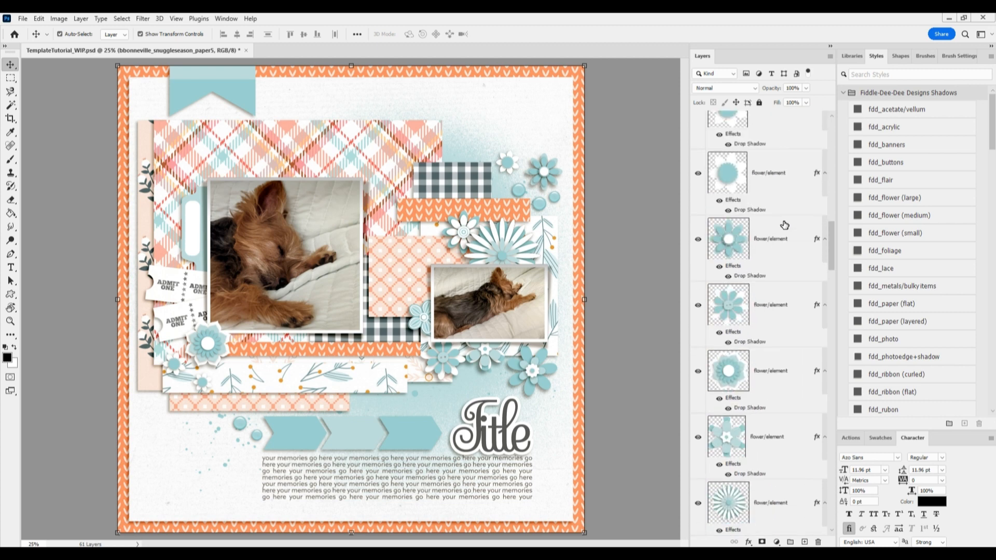
{"action": "scroll", "coordinate": [784, 224], "scroll_direction": "down", "scroll_amount": 5}
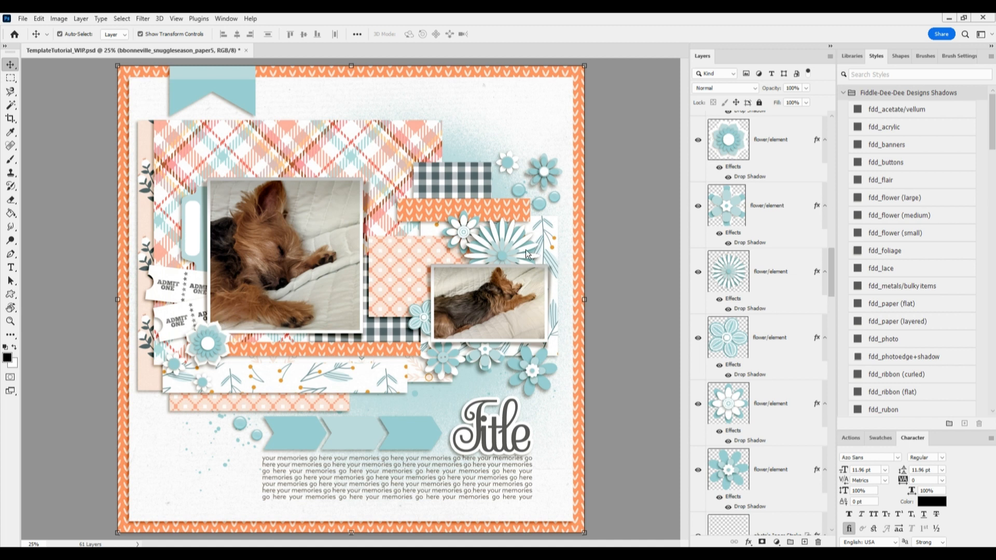
Place bbonneville_snuggleseason_CuddlySnugglyMoments above the starburst flower layer, enlarge it to roughly the flower's size and position it over the flower
{"action": "left_click", "coordinate": [509, 250]}
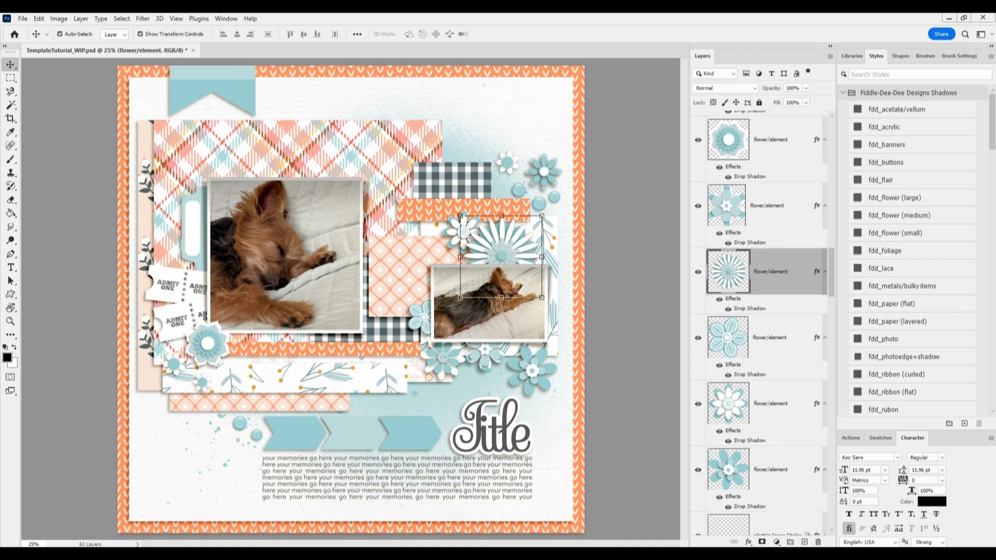
{"action": "key", "text": "ctrl+v"}
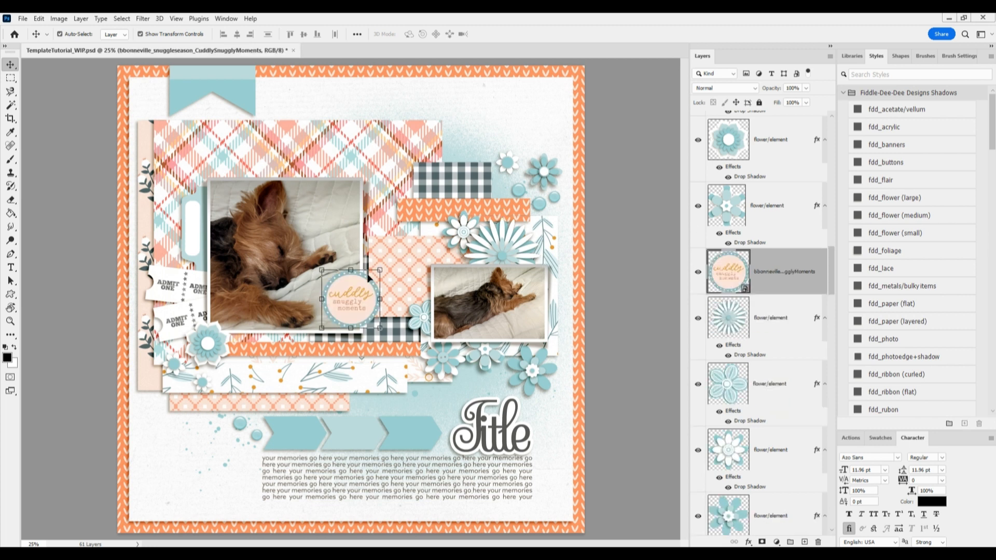
{"action": "left_click_drag", "start_coordinate": [363, 301], "coordinate": [559, 194]}
{"action": "key", "text": "ctrl+t"}
{"action": "left_click_drag", "start_coordinate": [531, 235], "coordinate": [525, 246]}
{"action": "left_click", "coordinate": [515, 34]}
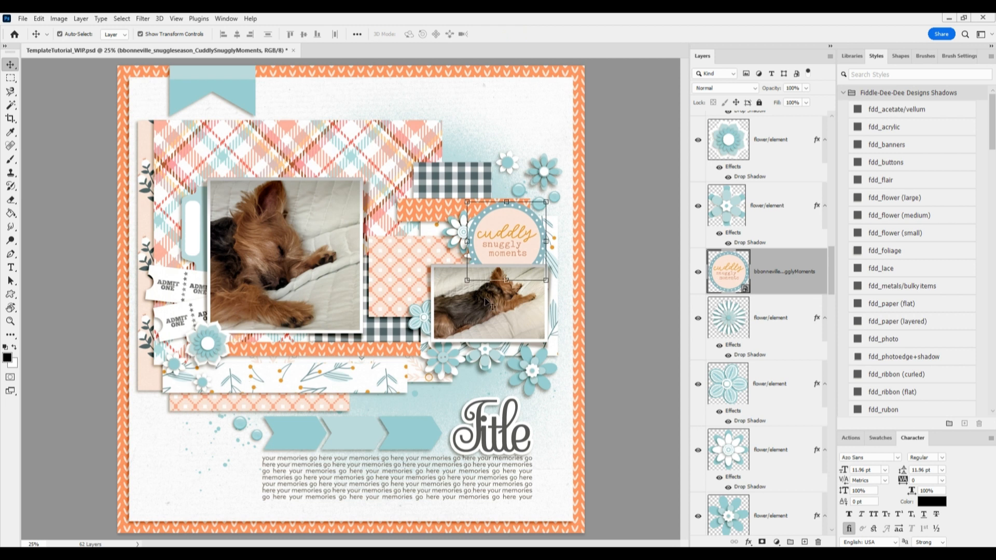
Apply the fdd_flower (large) shadow style to the cuddly snuggly moments badge and delete the starburst flower placeholder beneath it
{"action": "left_click", "coordinate": [896, 202]}
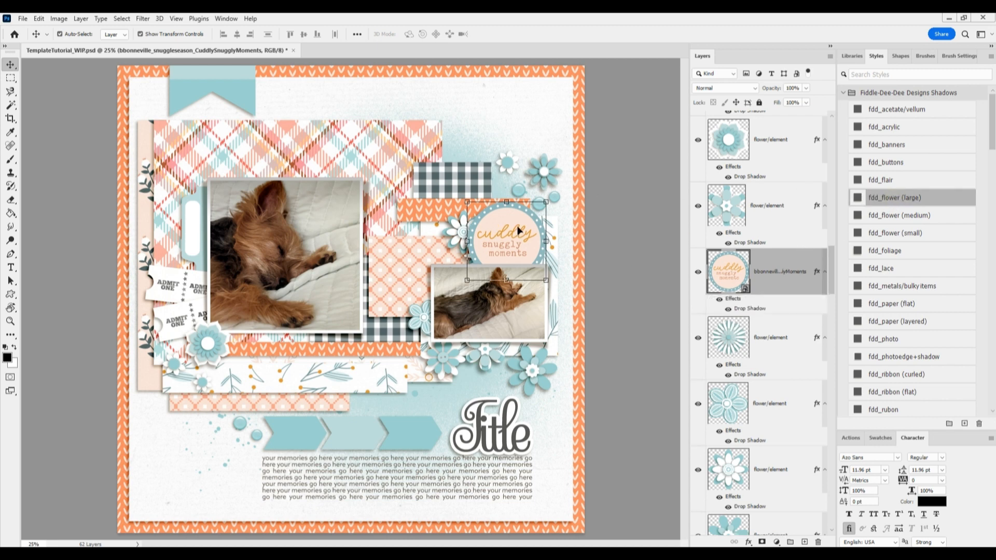
{"action": "right_click", "coordinate": [775, 339]}
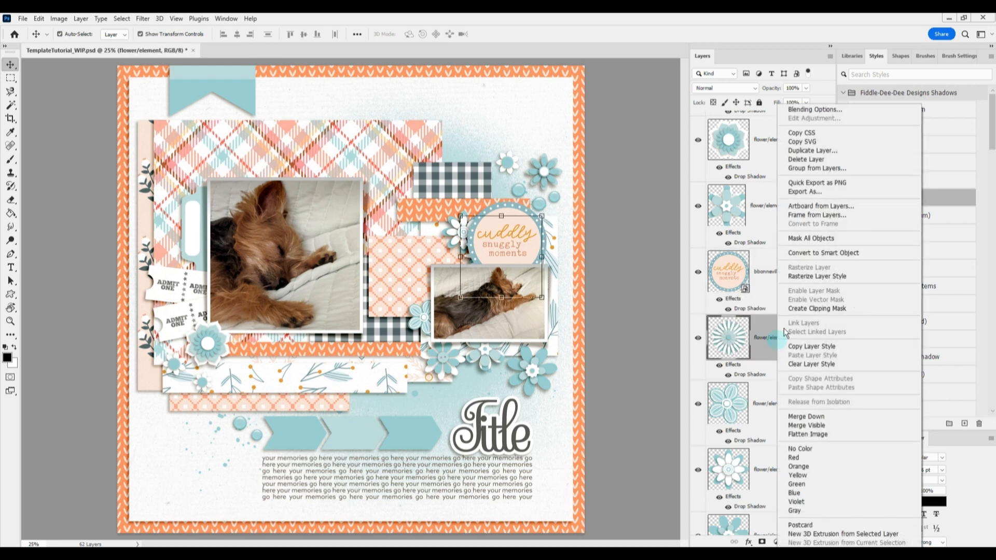
{"action": "left_click", "coordinate": [806, 160]}
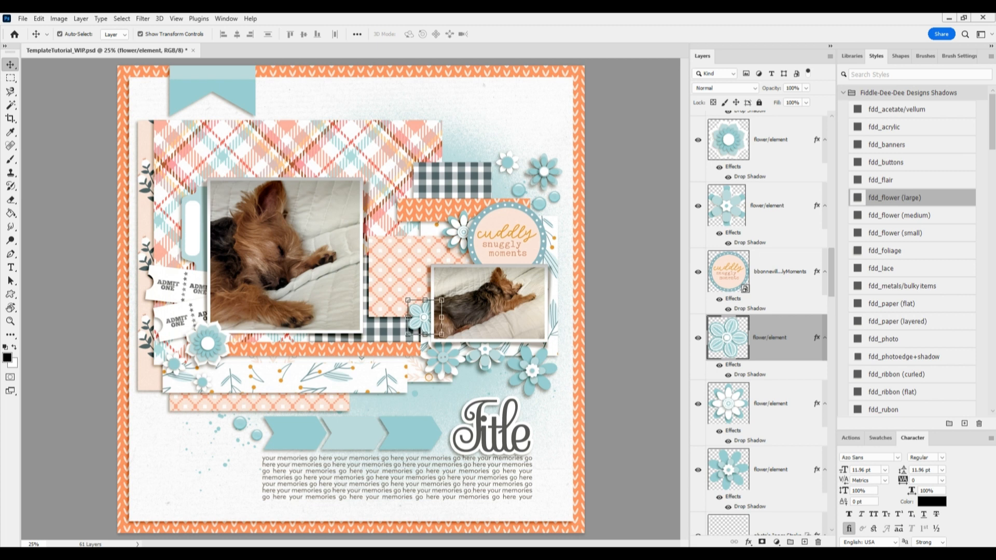
Place bbonneville_snuggleseason_Label3 above the upper ticket's layer and move it over that ticket
{"action": "left_click", "coordinate": [179, 288]}
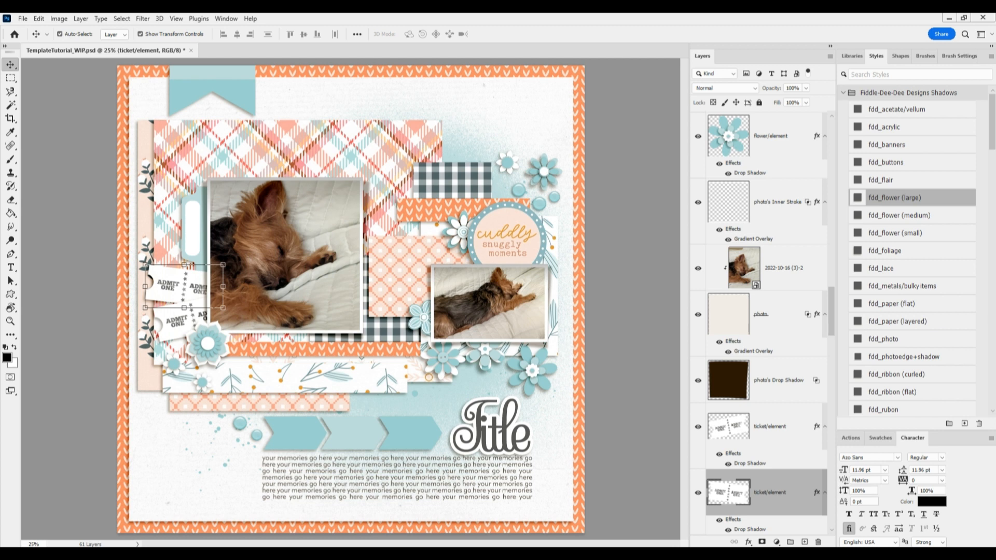
{"action": "left_click", "coordinate": [382, 305]}
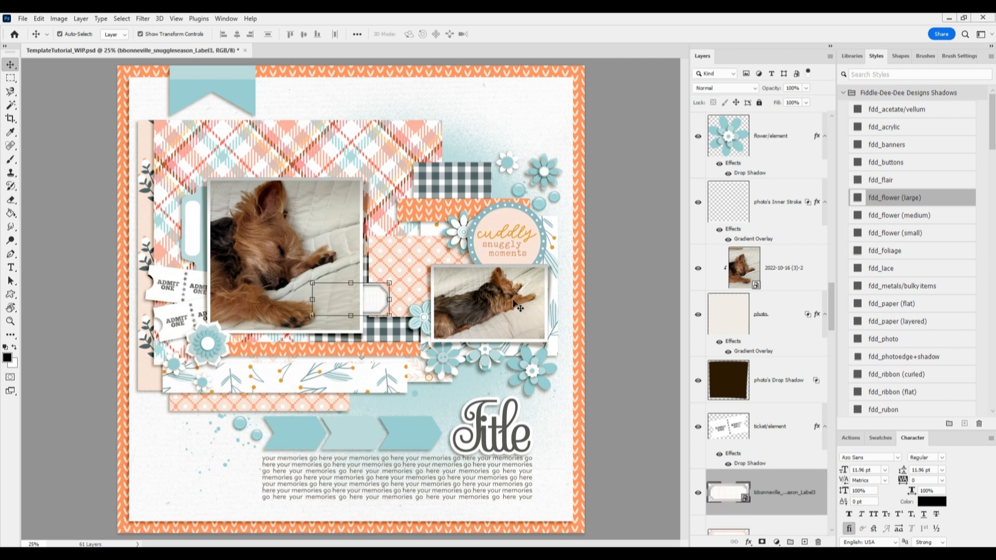
{"action": "left_click_drag", "start_coordinate": [382, 304], "coordinate": [213, 291]}
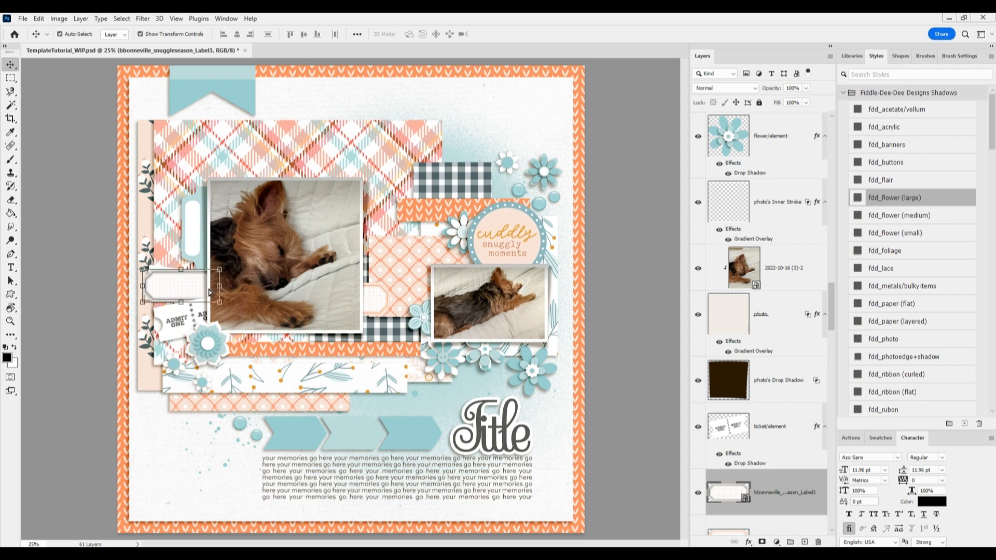
Move bbonneville_snuggleseason_Label1 over the lower ticket, stack it above that ticket's layer and rotate it about -13.8° to match
{"action": "scroll", "coordinate": [783, 440], "scroll_direction": "down", "scroll_amount": 2}
{"action": "left_click", "coordinate": [765, 447]}
{"action": "left_click_drag", "start_coordinate": [374, 297], "coordinate": [202, 314]}
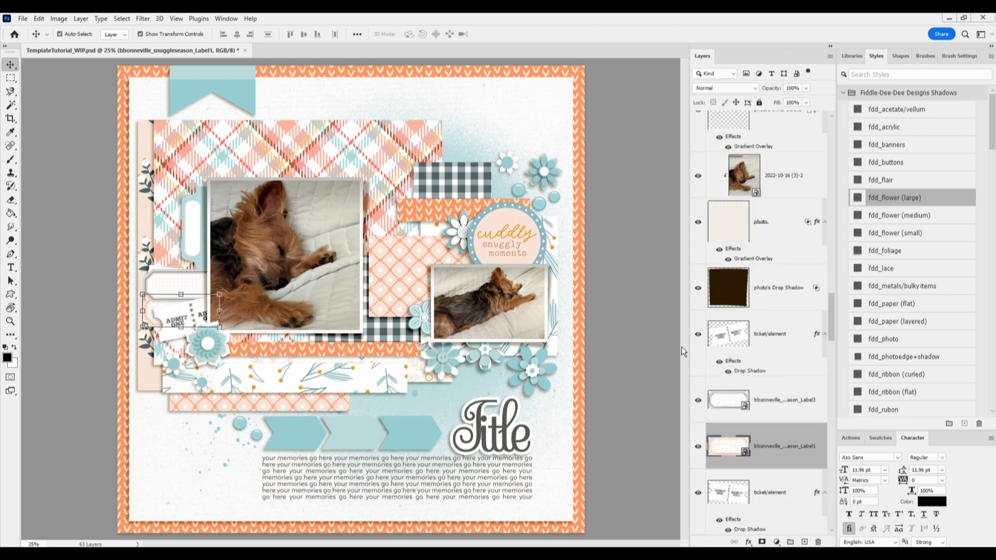
{"action": "left_click_drag", "start_coordinate": [773, 442], "coordinate": [772, 314]}
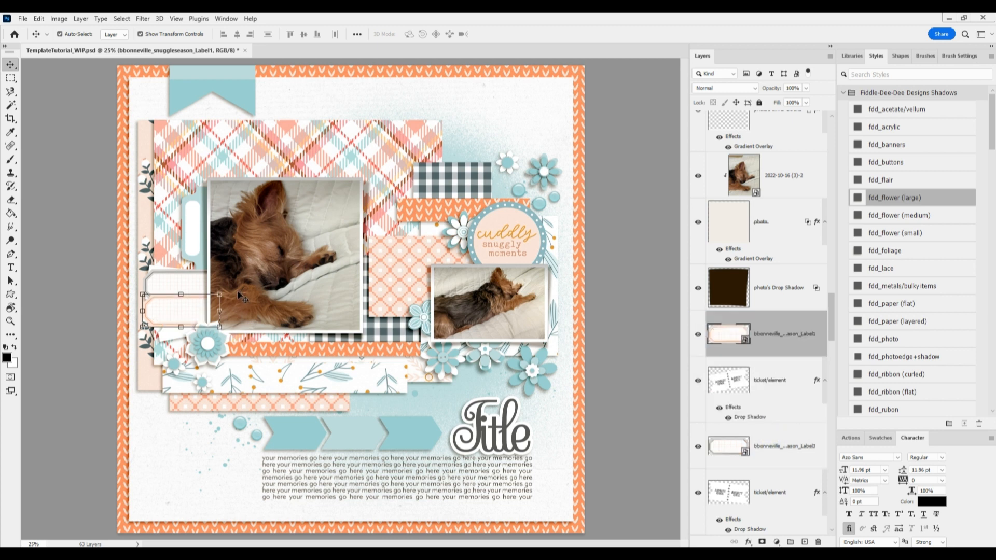
{"action": "left_click_drag", "start_coordinate": [231, 291], "coordinate": [203, 308]}
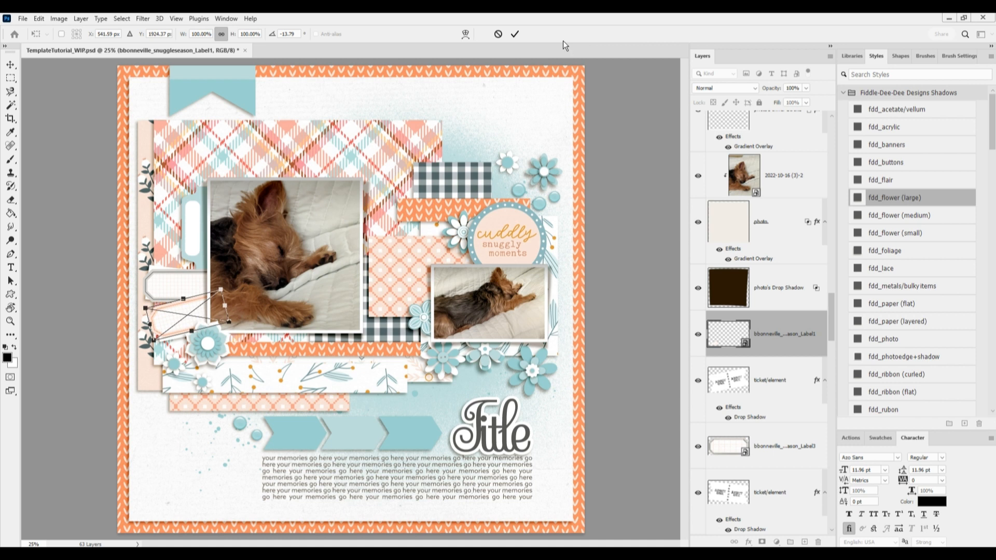
{"action": "left_click", "coordinate": [515, 34]}
Reposition Label3 over the upper ticket and rotate it about 3.7° to match the ticket's tilt
{"action": "left_click", "coordinate": [182, 282]}
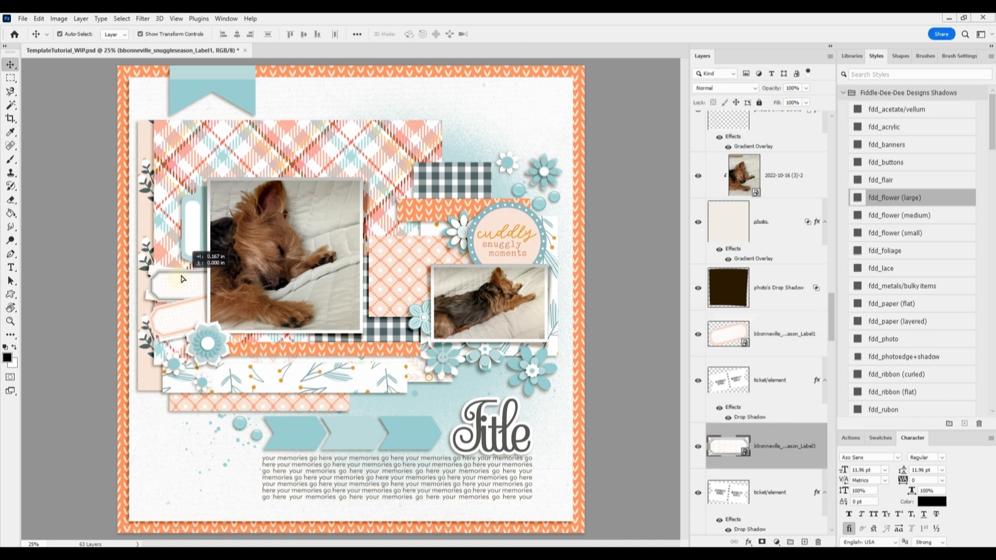
{"action": "left_click_drag", "start_coordinate": [227, 261], "coordinate": [194, 289]}
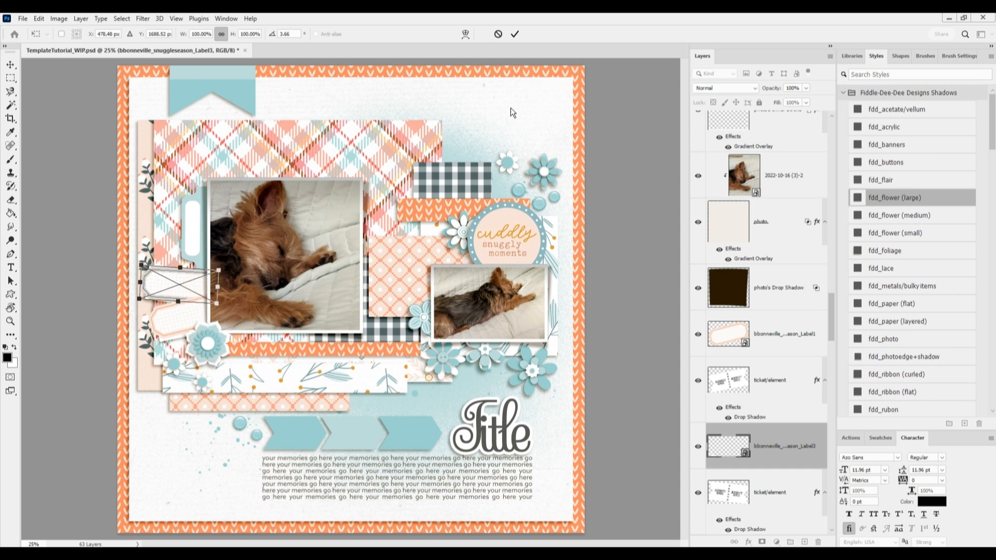
{"action": "left_click", "coordinate": [513, 34]}
Delete both ticket/element placeholder layers beneath the two labels
{"action": "scroll", "coordinate": [755, 413], "scroll_direction": "down", "scroll_amount": 3}
{"action": "left_click", "coordinate": [755, 412]}
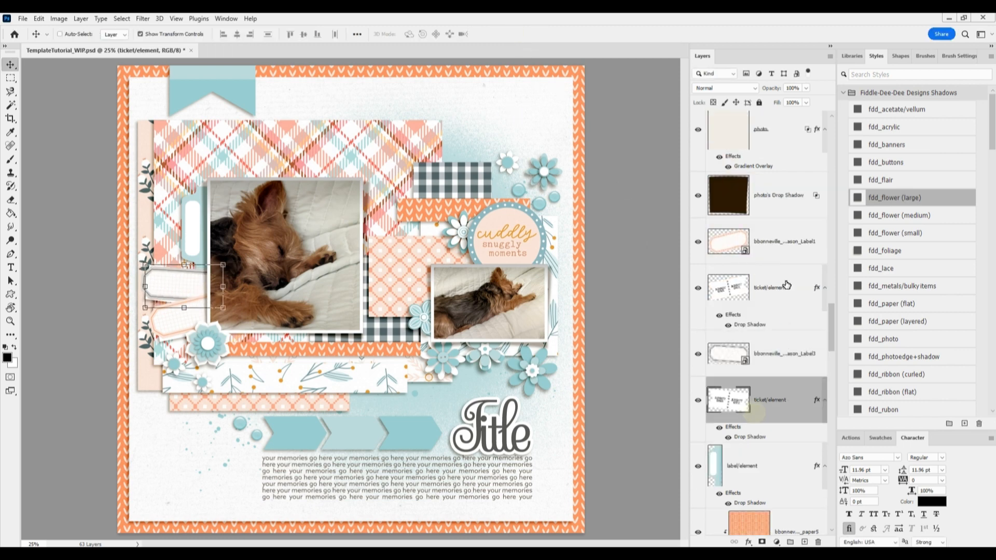
{"action": "left_click", "coordinate": [786, 285], "text": "ctrl"}
{"action": "right_click", "coordinate": [787, 285]}
{"action": "left_click", "coordinate": [802, 159]}
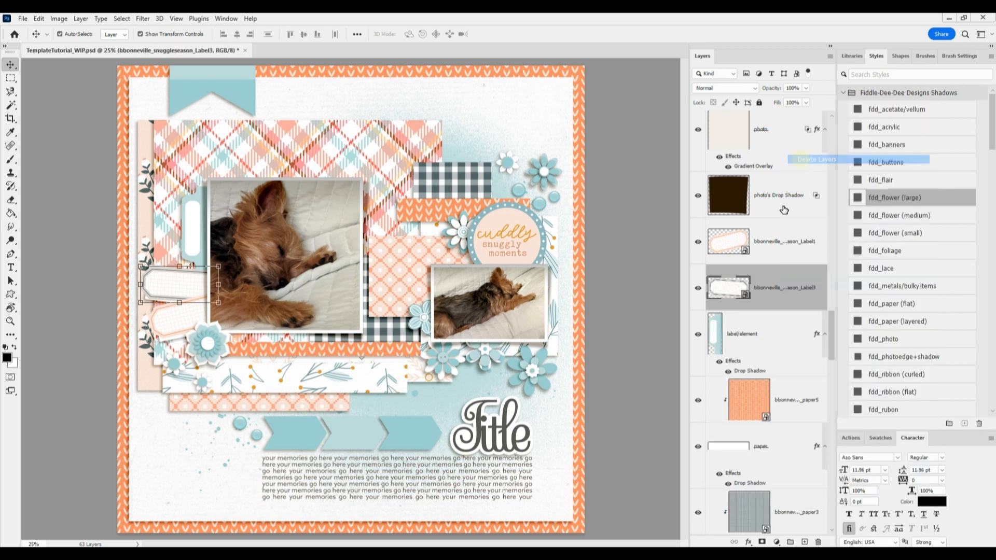
Hide and reshow the cuddly snuggly moments badge layer to check which element it controls
{"action": "left_click", "coordinate": [523, 225]}
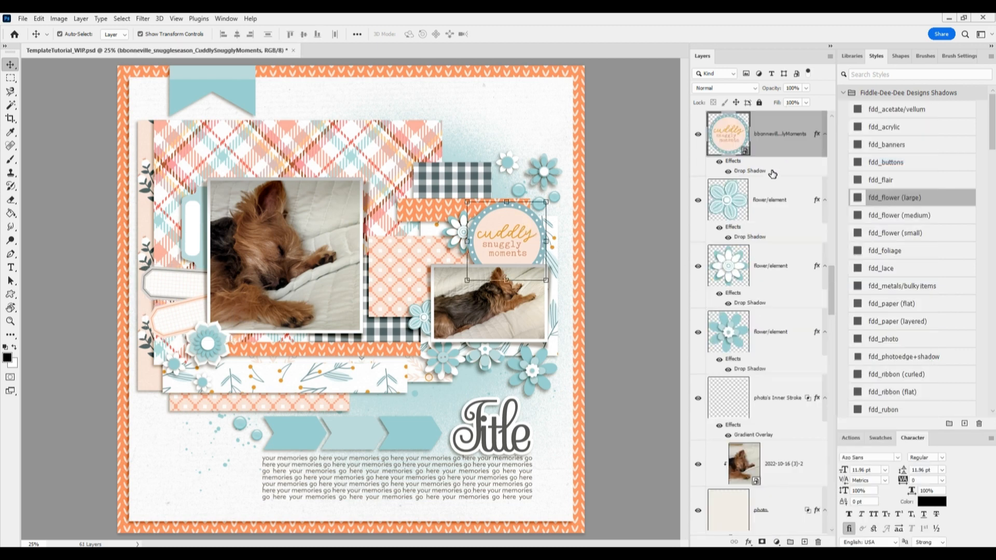
{"action": "left_click", "coordinate": [698, 134]}
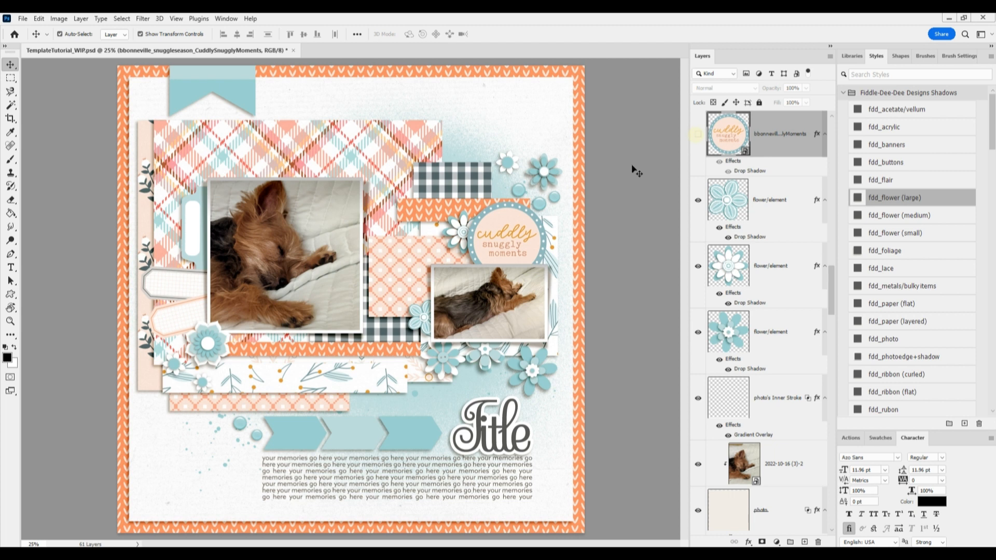
{"action": "left_click", "coordinate": [697, 134]}
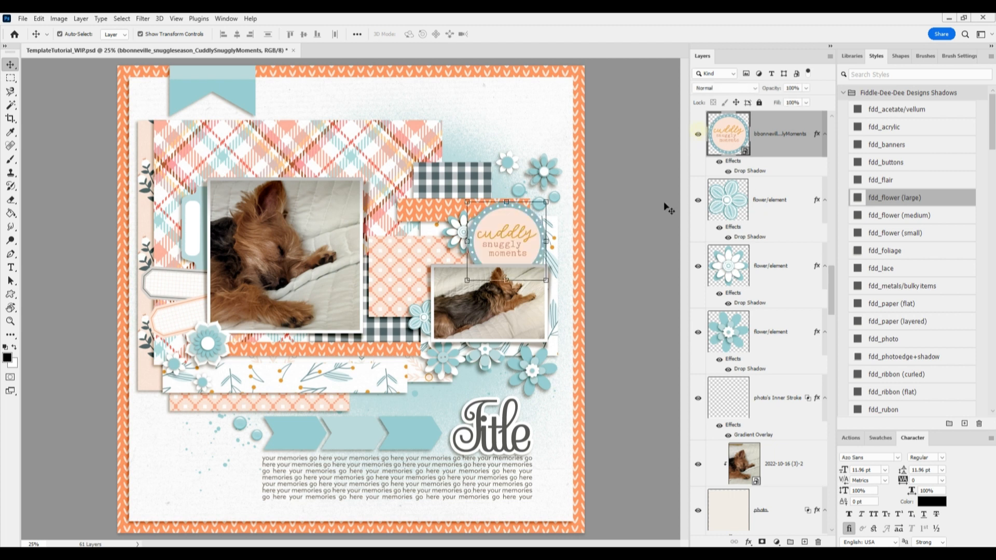
Apply the fdd_paper (layered) shadow style to both the Label3 and Label1 layers
{"action": "left_click", "coordinate": [182, 296]}
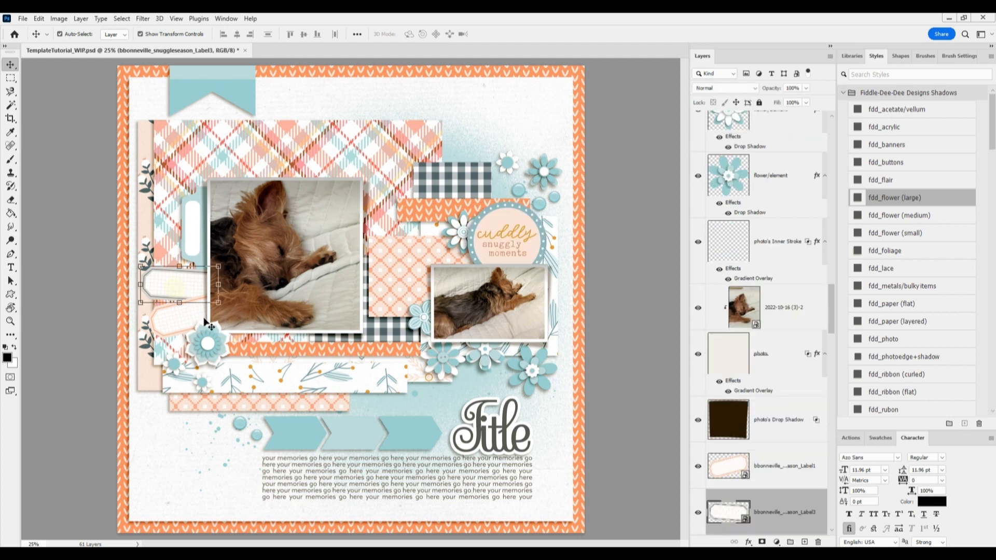
{"action": "left_click", "coordinate": [771, 460], "text": "shift"}
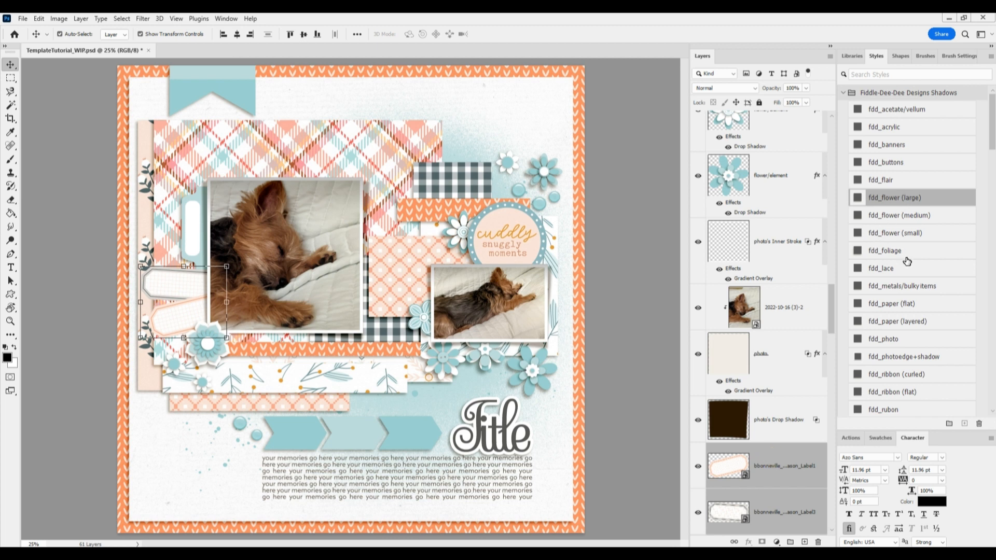
{"action": "scroll", "coordinate": [907, 281], "scroll_direction": "down", "scroll_amount": 1}
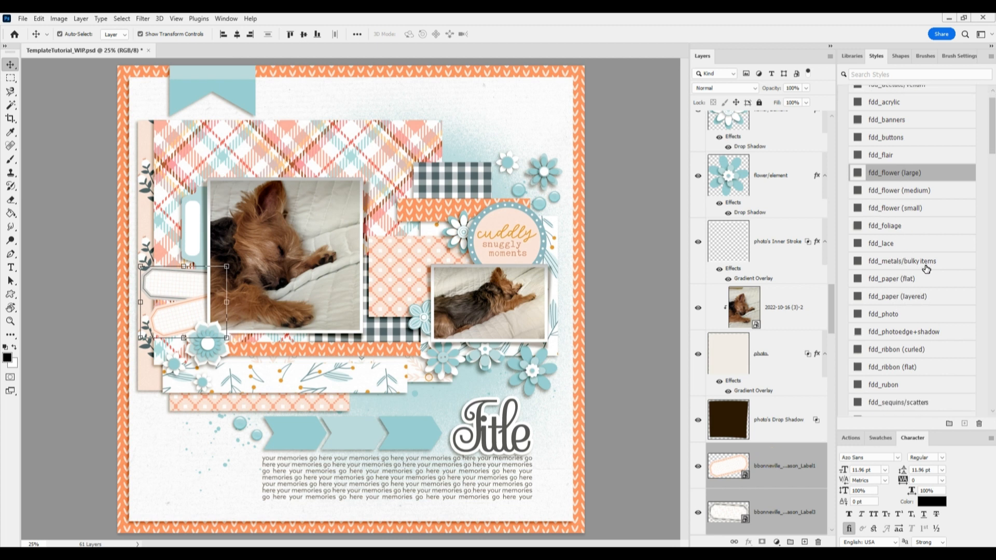
{"action": "scroll", "coordinate": [927, 270], "scroll_direction": "up", "scroll_amount": 1}
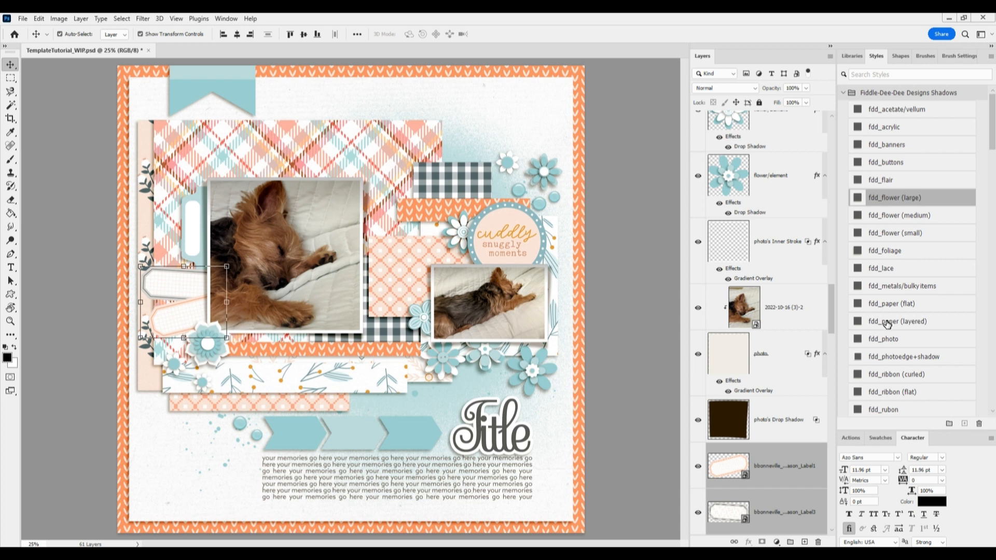
{"action": "left_click", "coordinate": [911, 322]}
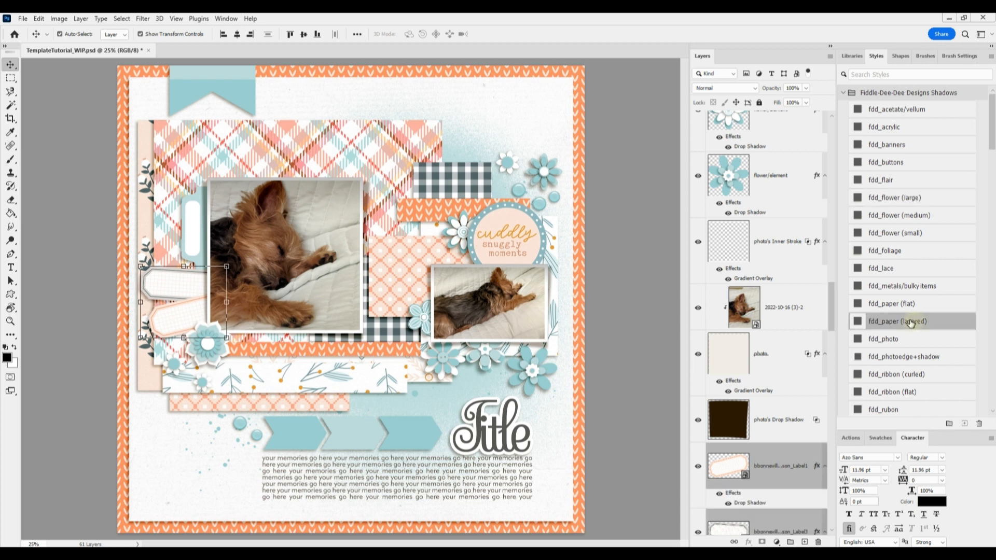
Clear the layer styles from both label layers and reapply fdd_paper (layered) to compare them with and without the shadow
{"action": "scroll", "coordinate": [113, 291], "scroll_direction": "up", "scroll_amount": 5}
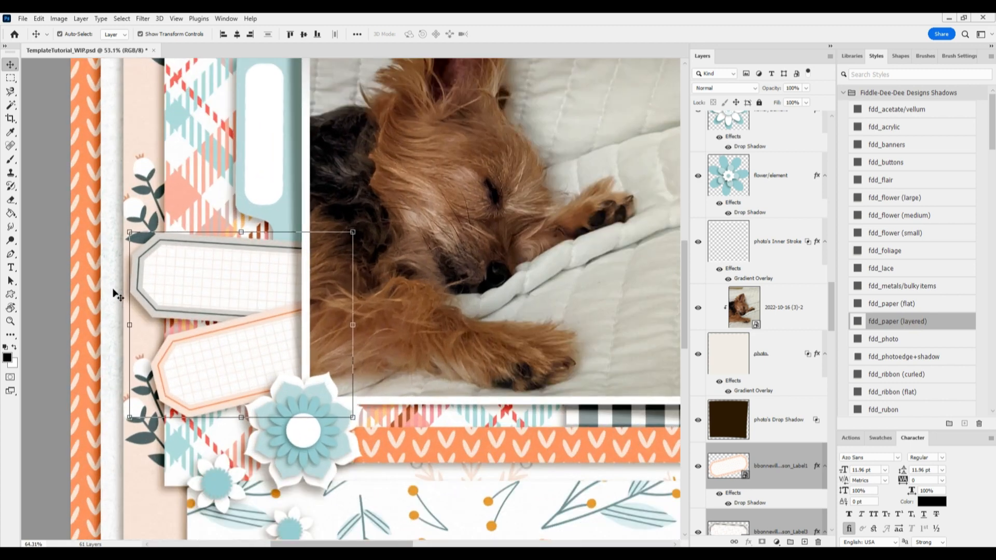
{"action": "scroll", "coordinate": [113, 294], "scroll_direction": "up", "scroll_amount": 3}
{"action": "right_click", "coordinate": [778, 469]}
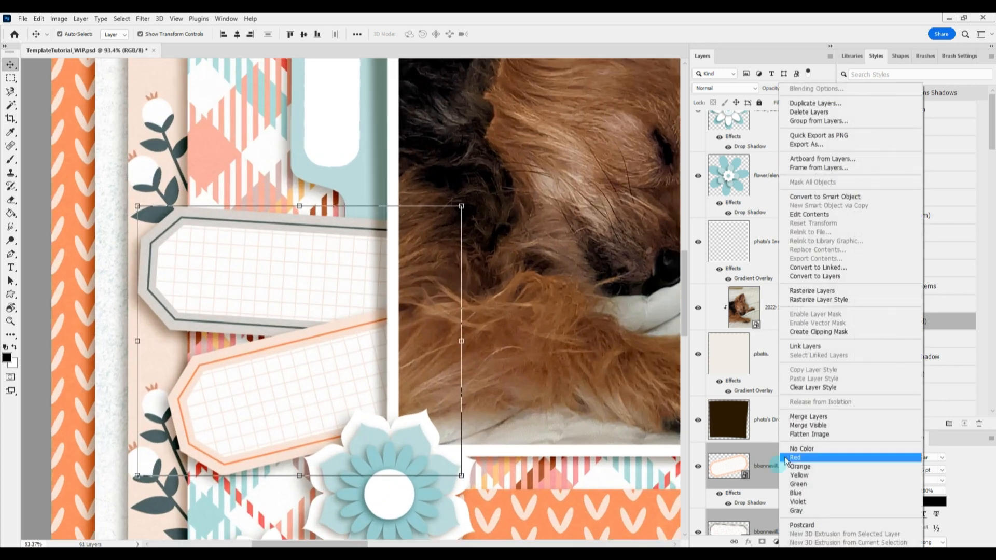
{"action": "left_click", "coordinate": [813, 388]}
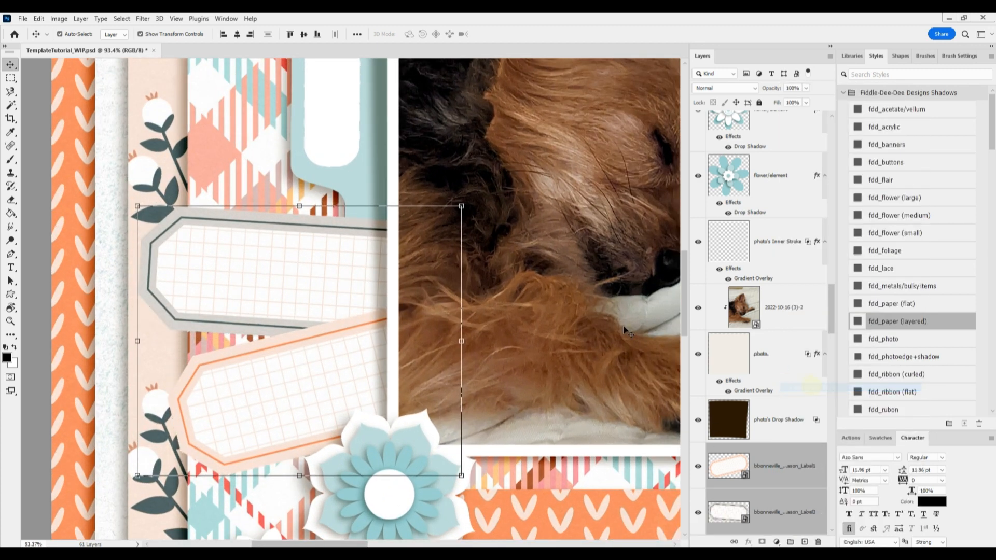
{"action": "left_click", "coordinate": [897, 322]}
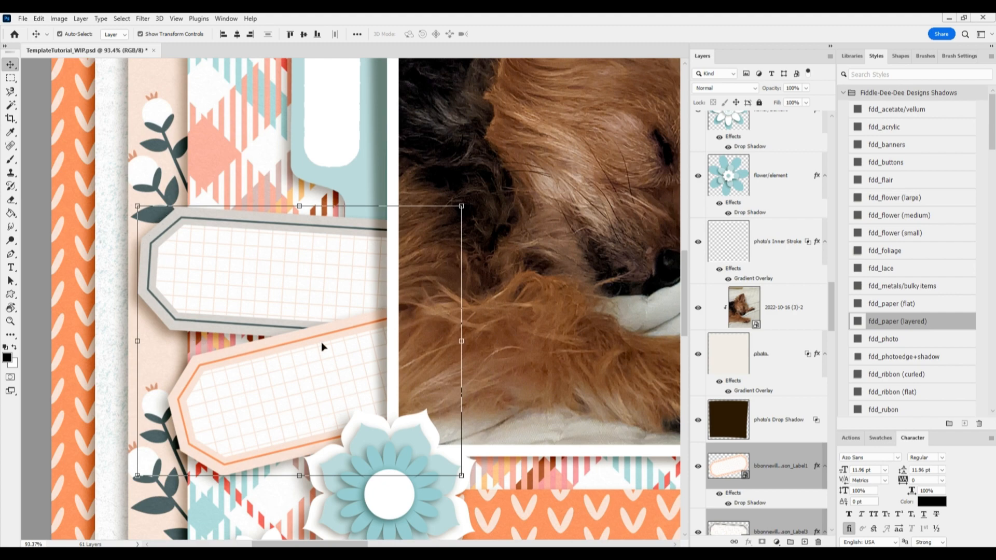
{"action": "scroll", "coordinate": [322, 345], "scroll_direction": "down", "scroll_amount": 8}
{"action": "scroll", "coordinate": [309, 341], "scroll_direction": "up", "scroll_amount": 3}
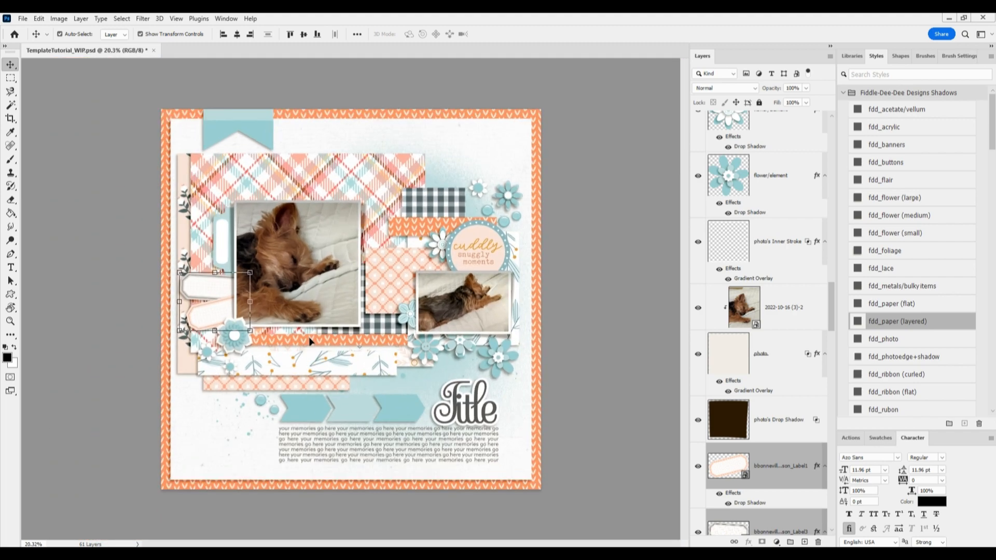
{"action": "scroll", "coordinate": [291, 200], "scroll_direction": "up", "scroll_amount": 2}
{"action": "scroll", "coordinate": [291, 200], "scroll_direction": "down", "scroll_amount": 3}
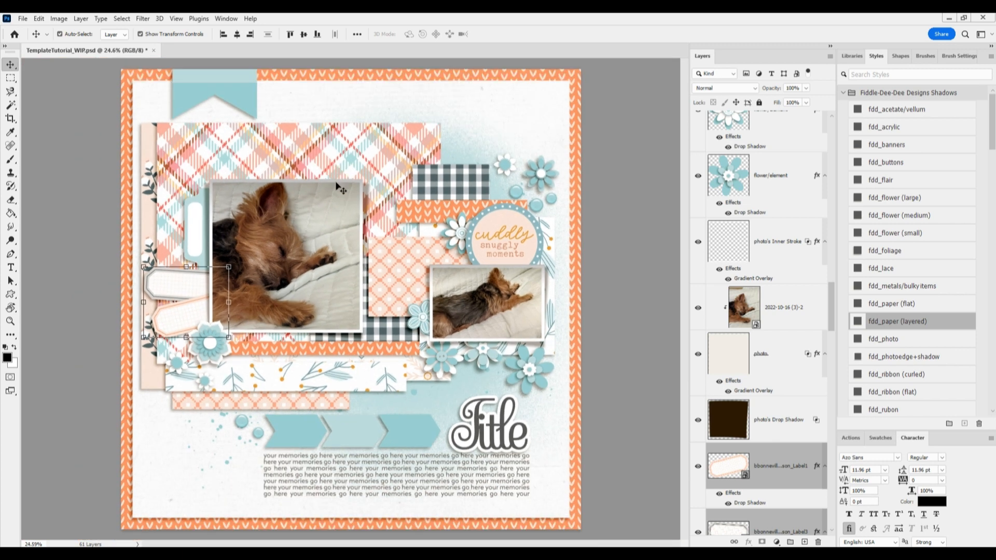
Examine the large photo's component layers, hiding and reshowing its Inner Stroke layer to see what it contributes
{"action": "left_click", "coordinate": [778, 322]}
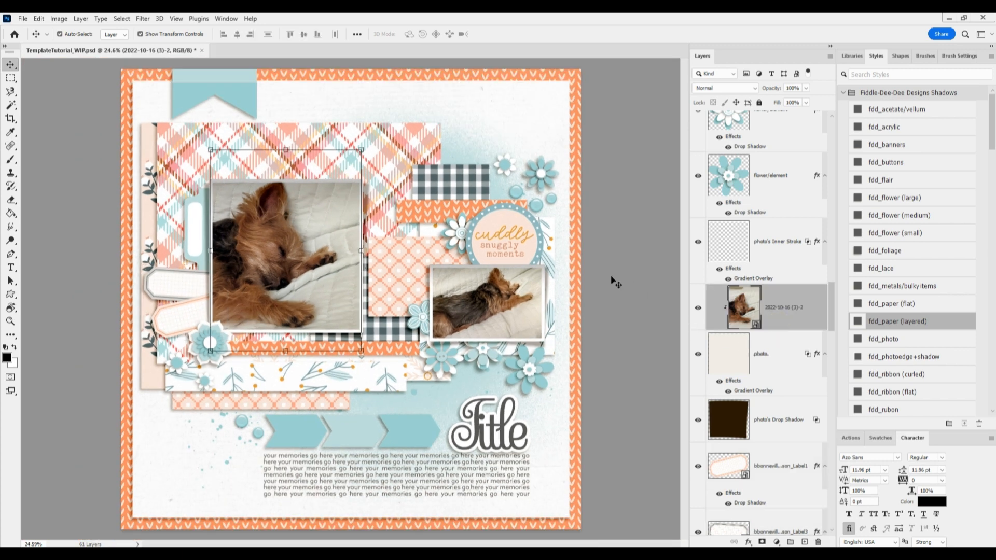
{"action": "left_click", "coordinate": [763, 351]}
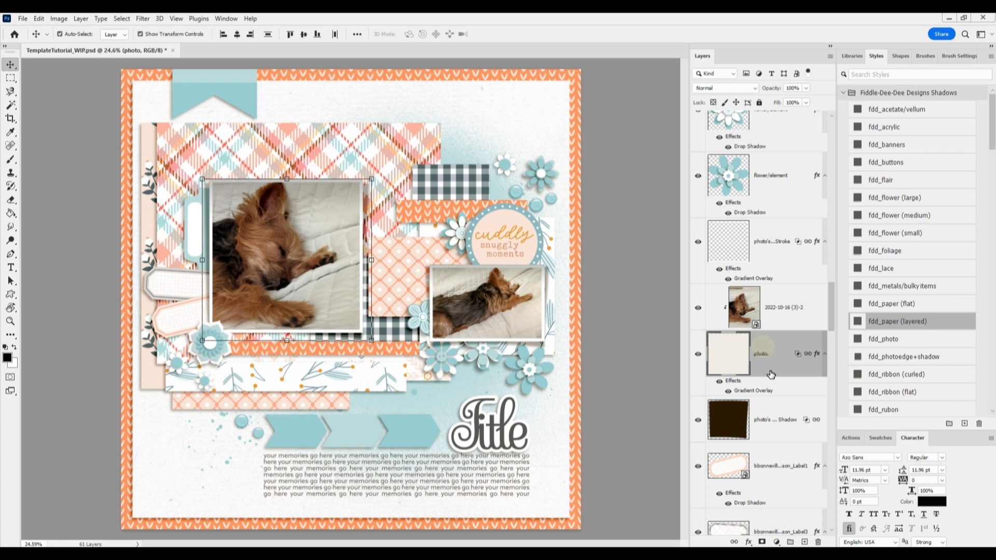
{"action": "left_click", "coordinate": [772, 414]}
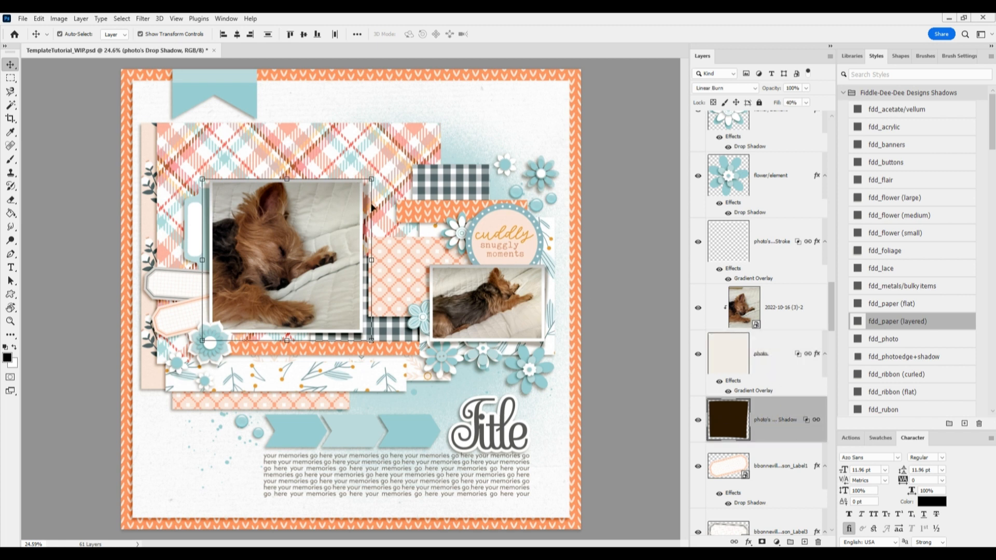
{"action": "left_click", "coordinate": [781, 248]}
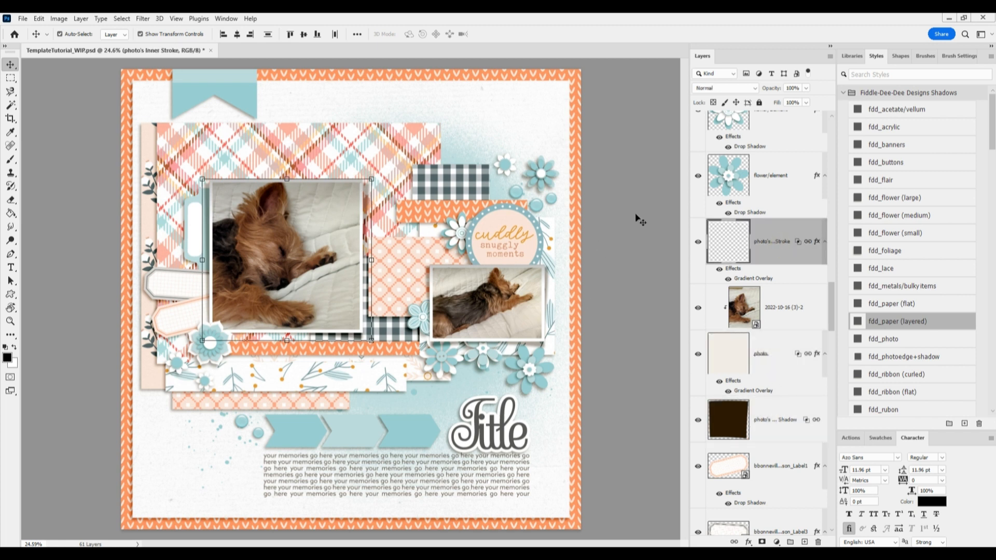
{"action": "left_click", "coordinate": [698, 243]}
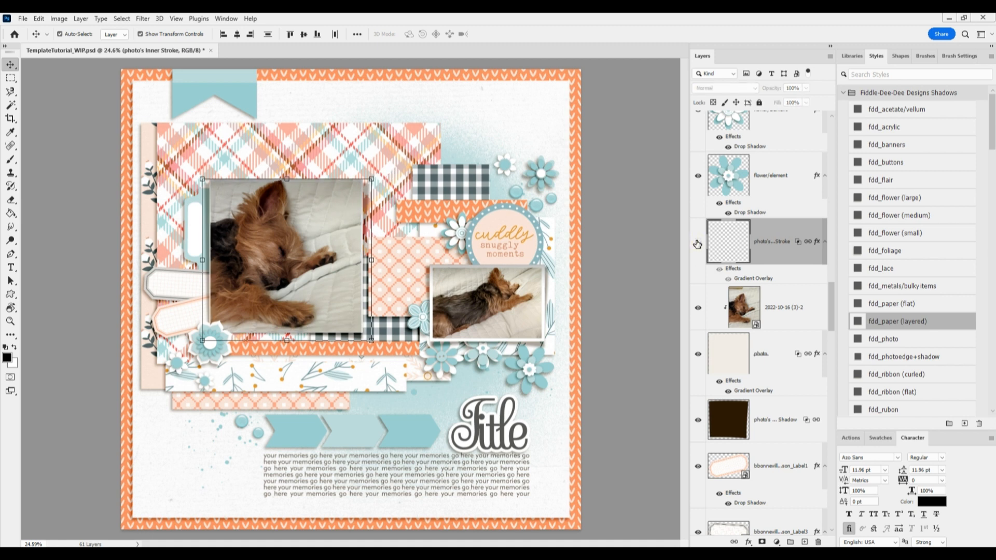
{"action": "left_click", "coordinate": [698, 242]}
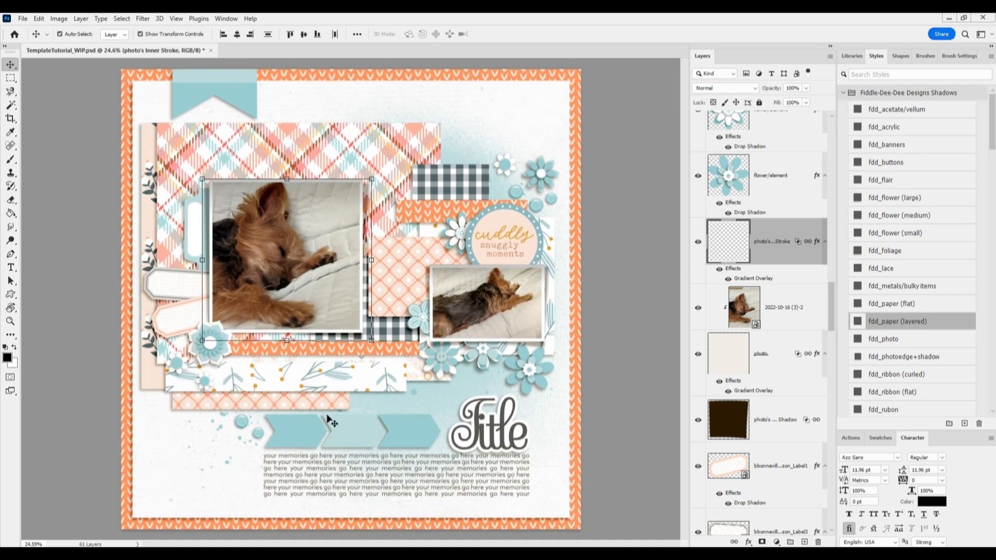
Place the Snuggle Season Chair between the two photos at about 83% scale with the fdd_paper (layered) shadow style
{"action": "left_click", "coordinate": [304, 432]}
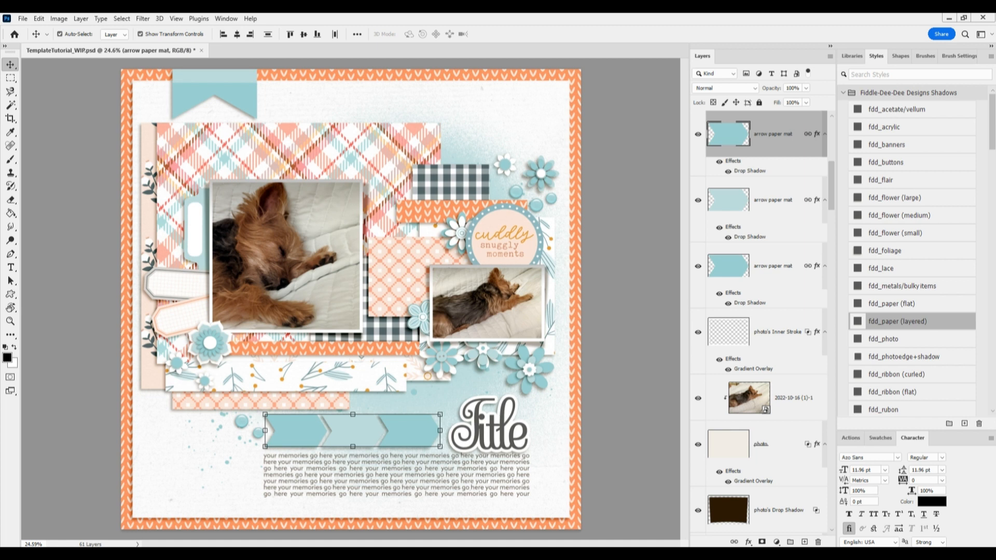
{"action": "left_click", "coordinate": [390, 276]}
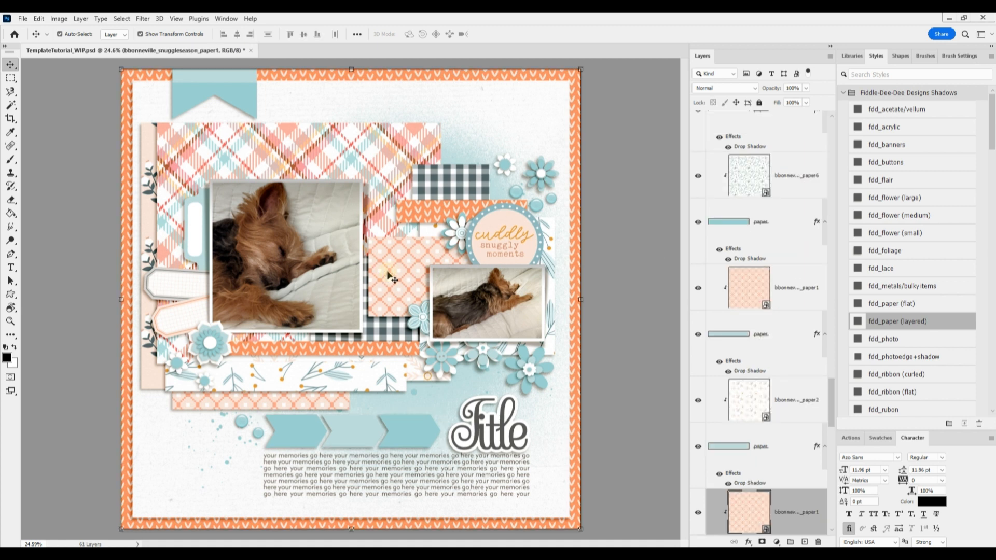
{"action": "left_click_drag", "start_coordinate": [995, 253], "coordinate": [425, 255]}
{"action": "left_click_drag", "start_coordinate": [444, 219], "coordinate": [407, 254]}
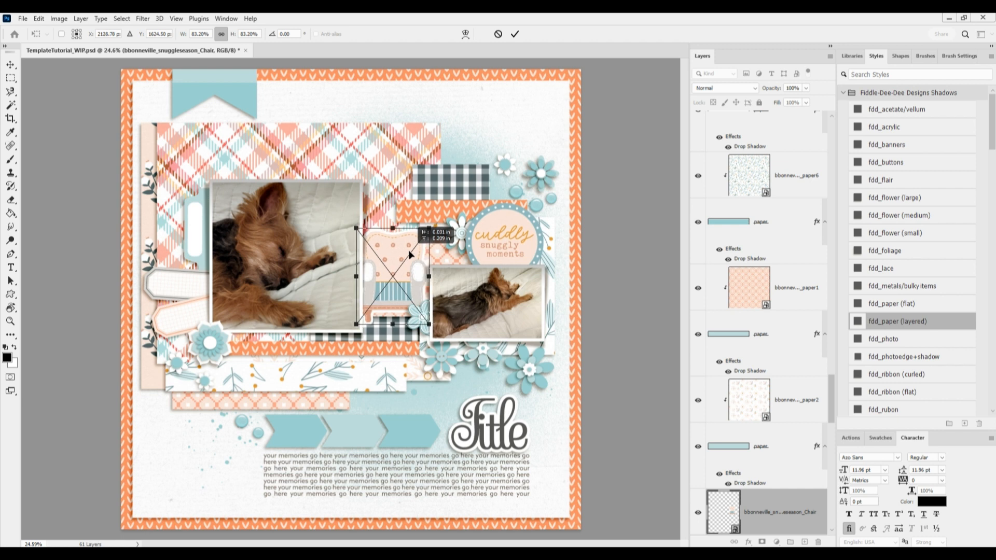
{"action": "left_click", "coordinate": [513, 35]}
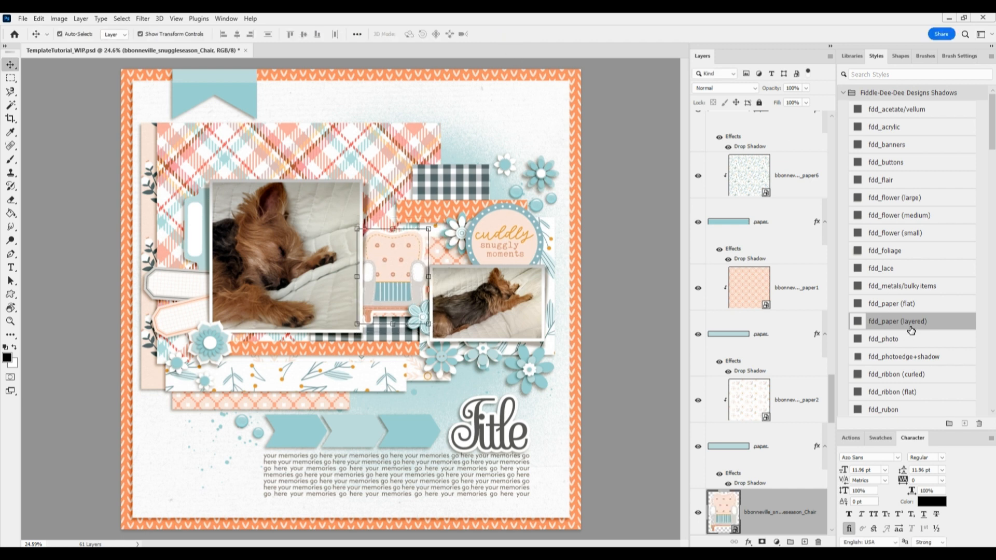
{"action": "left_click_drag", "start_coordinate": [402, 254], "coordinate": [413, 255]}
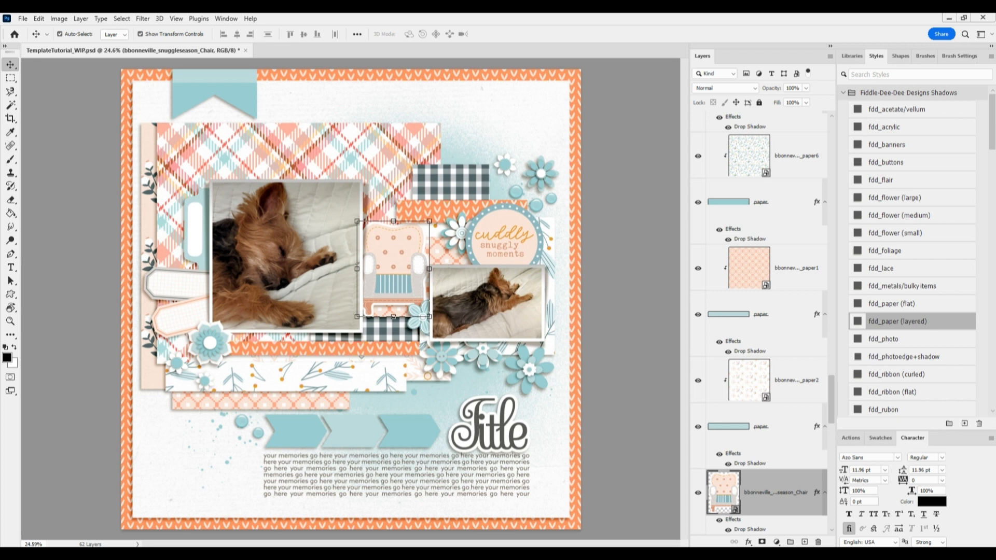
Add the Warm Wishes word strip over the arrow paper mats and bring its layer to the front
{"action": "left_click", "coordinate": [397, 434]}
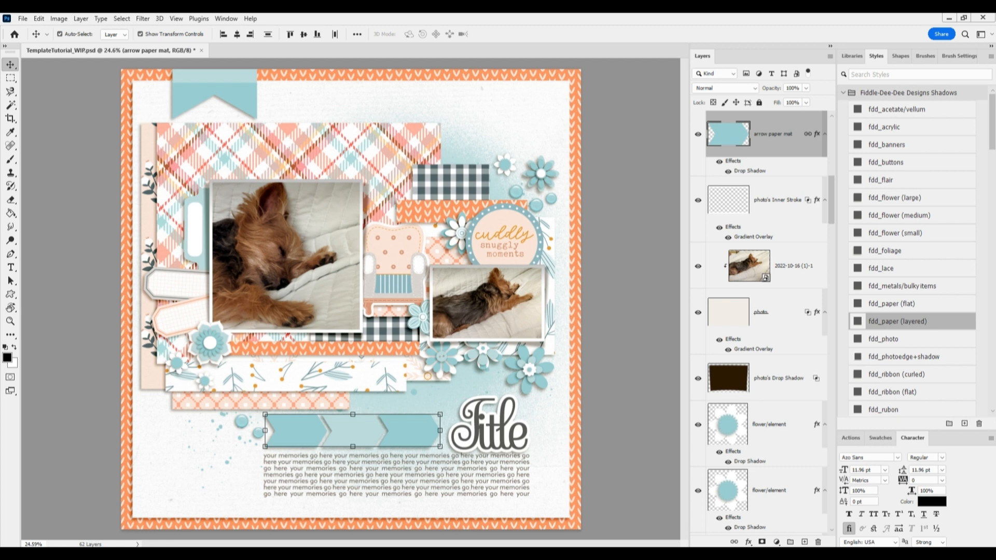
{"action": "left_click_drag", "start_coordinate": [383, 300], "coordinate": [428, 422]}
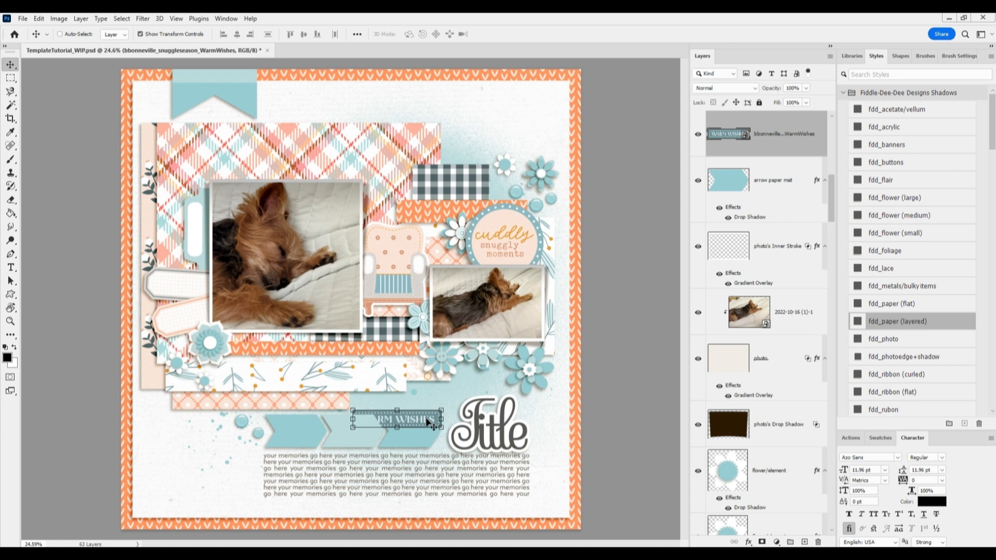
{"action": "key", "text": "ctrl+shift+bracketright"}
{"action": "left_click_drag", "start_coordinate": [429, 423], "coordinate": [423, 432]}
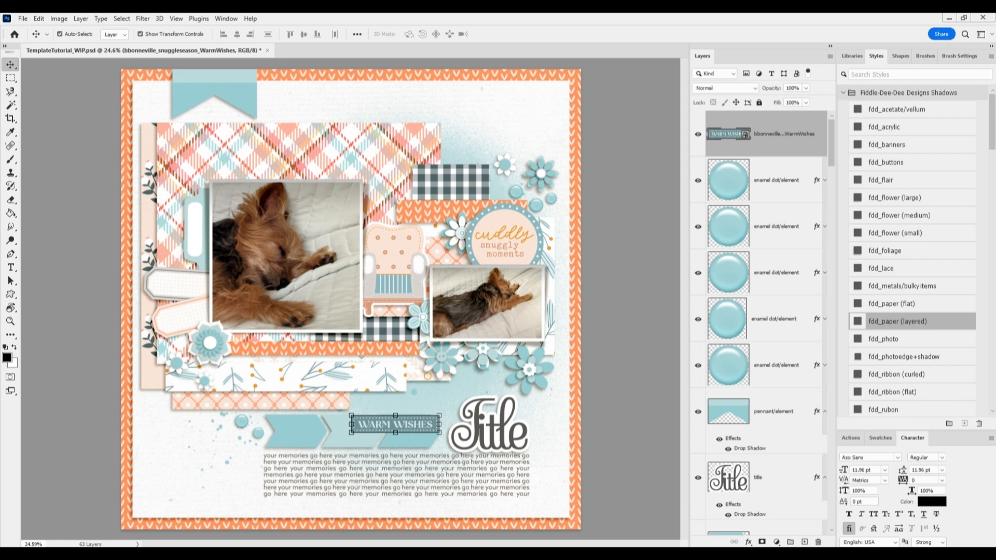
Arrange the Warm Wishes and Warm & Cozy strips side by side above the journaling, with the Snuggle Season banner centred beneath them
{"action": "key", "text": "ctrl+v"}
{"action": "left_click_drag", "start_coordinate": [372, 304], "coordinate": [332, 444]}
{"action": "left_click_drag", "start_coordinate": [437, 429], "coordinate": [406, 443]}
{"action": "left_click", "coordinate": [581, 426]}
{"action": "left_click_drag", "start_coordinate": [325, 425], "coordinate": [319, 425]}
{"action": "left_click_drag", "start_coordinate": [390, 439], "coordinate": [391, 427]}
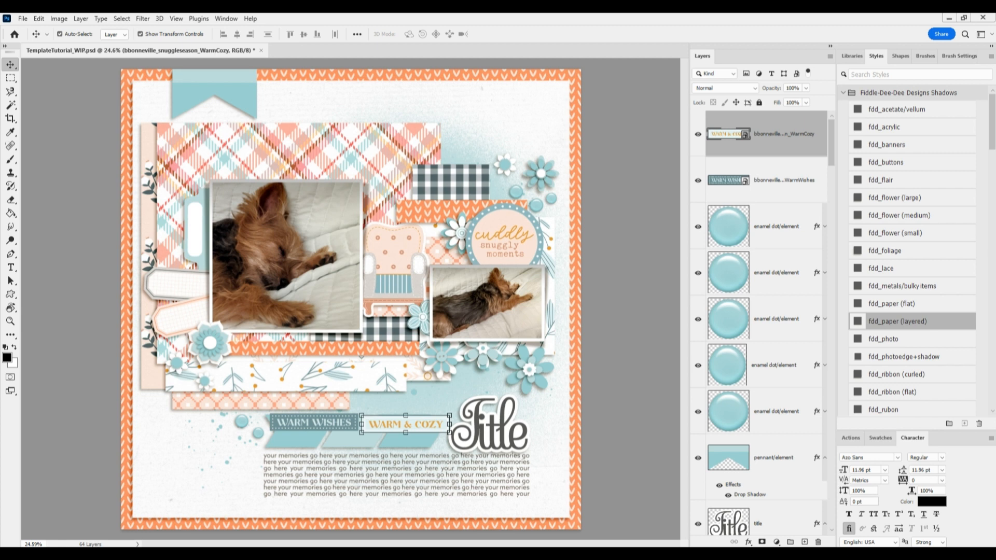
{"action": "key", "text": "ctrl+v"}
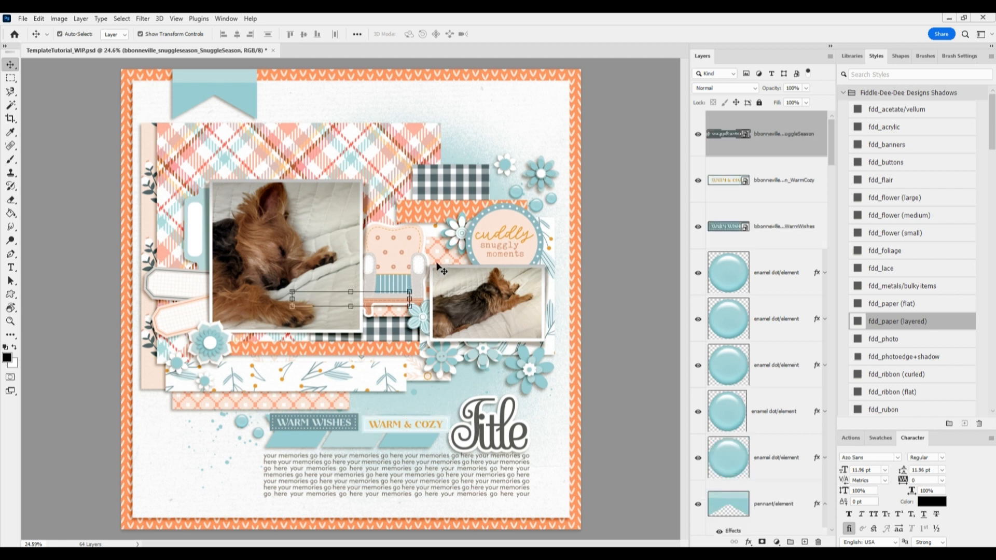
{"action": "left_click_drag", "start_coordinate": [360, 300], "coordinate": [359, 443]}
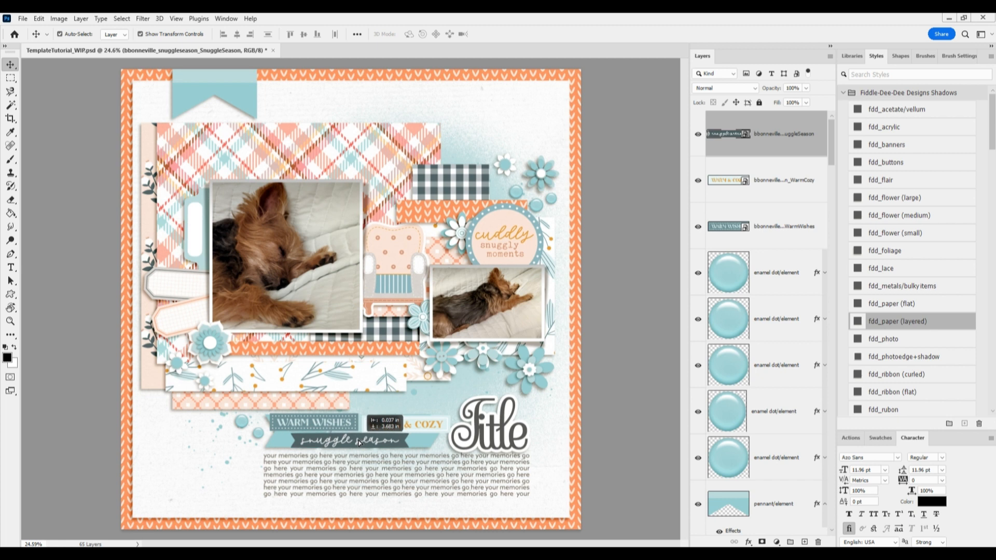
Apply the fdd_paper (layered) shadow style to the SnuggleSeason, WarmCozy and WarmWishes layers together
{"action": "left_click", "coordinate": [783, 226], "text": "shift"}
{"action": "left_click", "coordinate": [770, 143]}
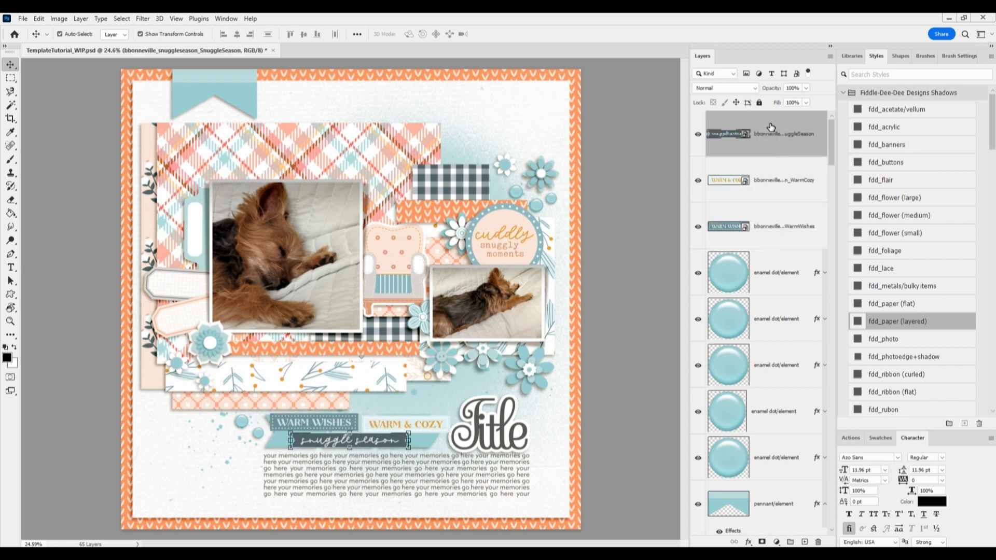
{"action": "left_click", "coordinate": [770, 184]}
{"action": "left_click", "coordinate": [776, 224]}
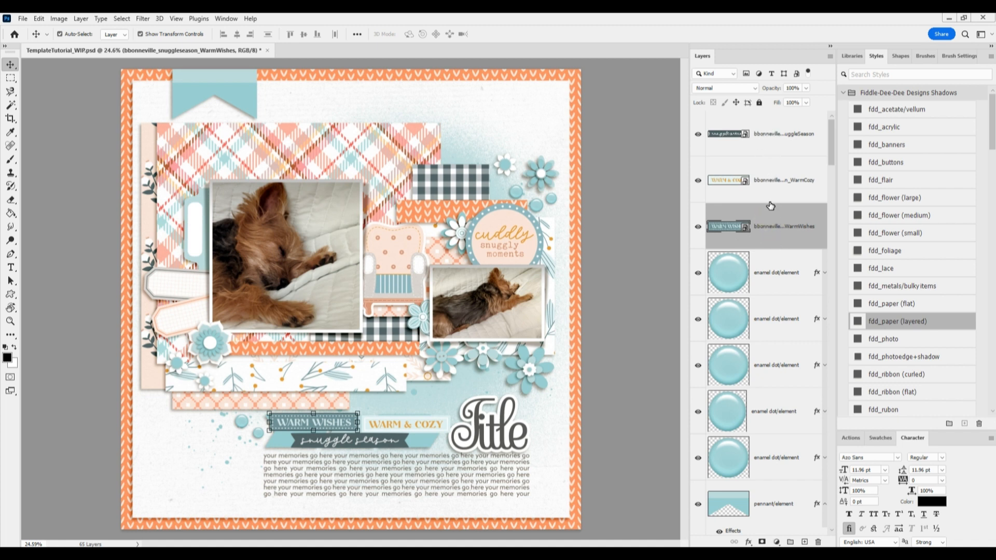
{"action": "left_click", "coordinate": [775, 143], "text": "shift"}
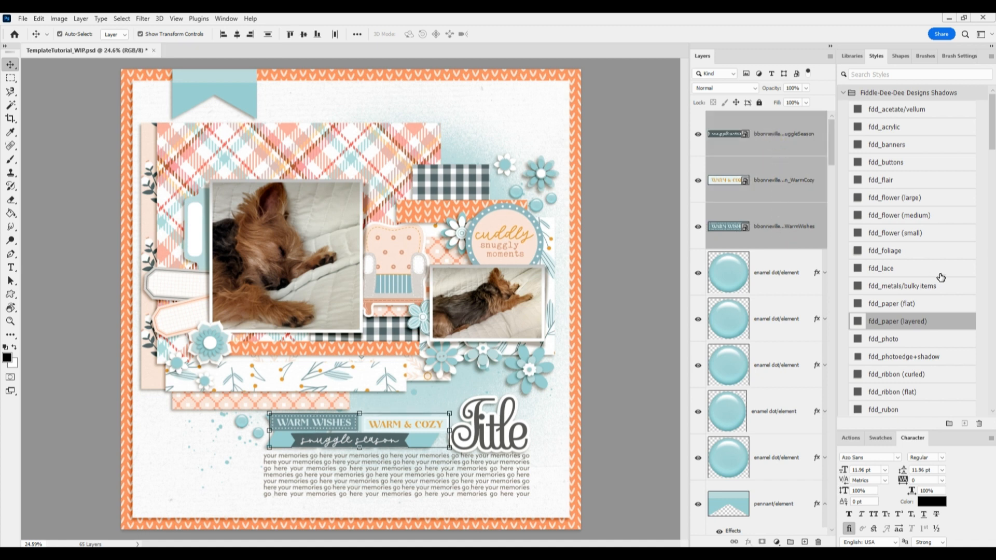
{"action": "left_click", "coordinate": [890, 324]}
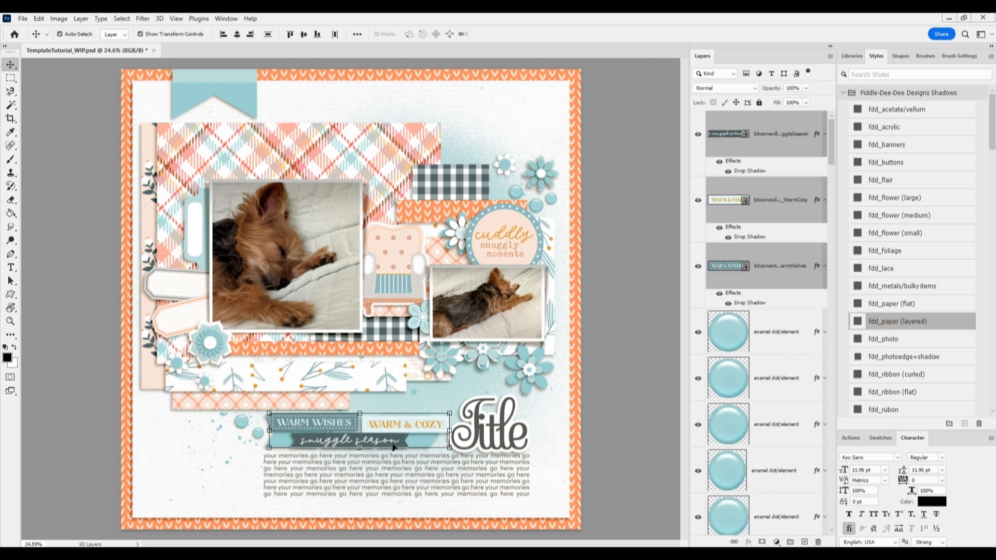
Delete the three arrow paper mat placeholder layers beneath the word strips
{"action": "left_click", "coordinate": [420, 444]}
{"action": "scroll", "coordinate": [799, 427], "scroll_direction": "down", "scroll_amount": 5}
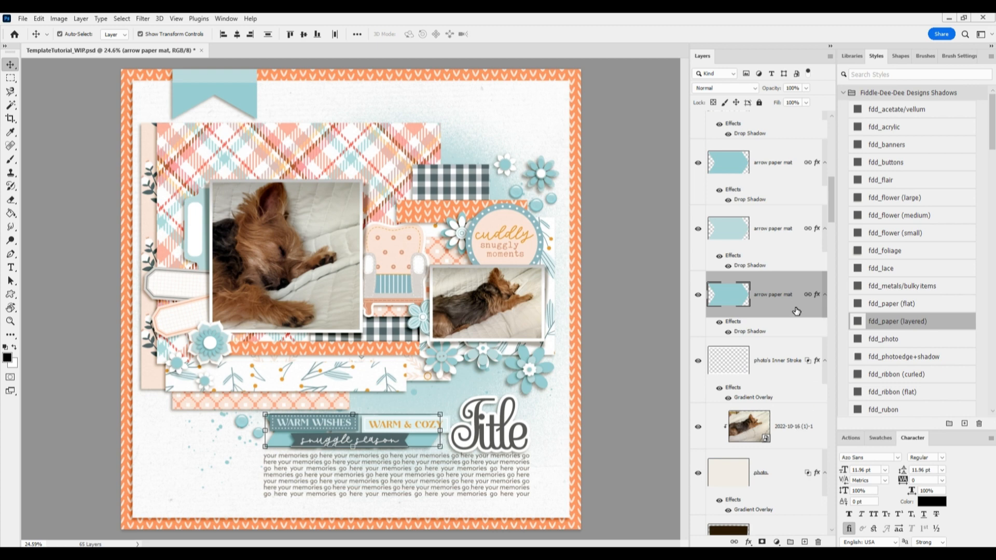
{"action": "left_click", "coordinate": [779, 181], "text": "shift"}
{"action": "right_click", "coordinate": [781, 171]}
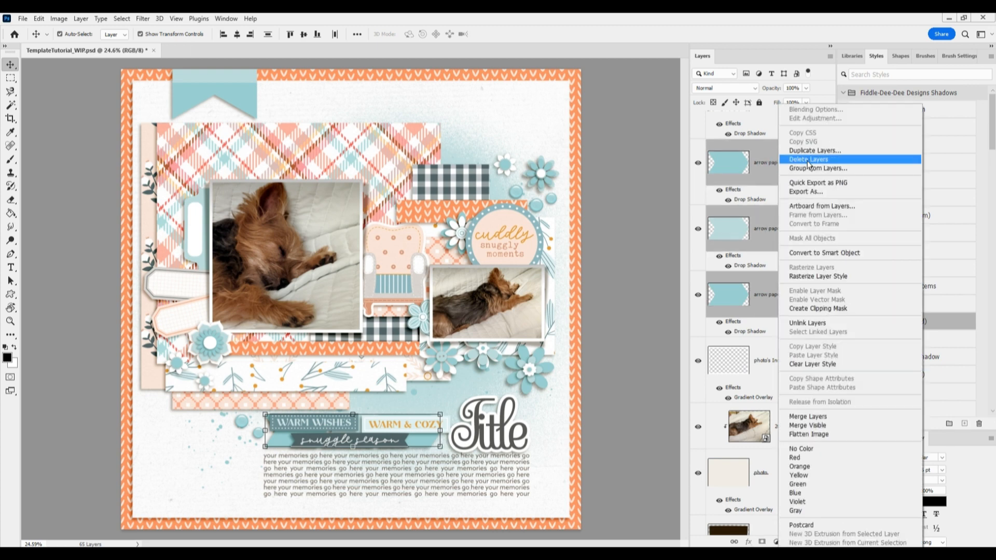
{"action": "left_click", "coordinate": [808, 164]}
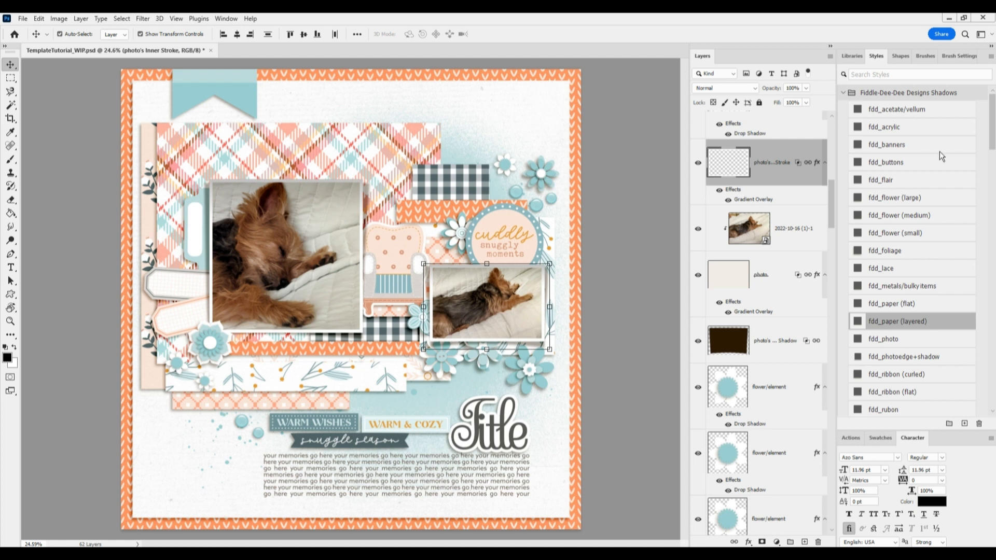
Add the BerryBranch beside the cuddly badge, scaled to about 88%, rotated about -15° and shadowed with fdd_paper (layered)
{"action": "left_click", "coordinate": [461, 234]}
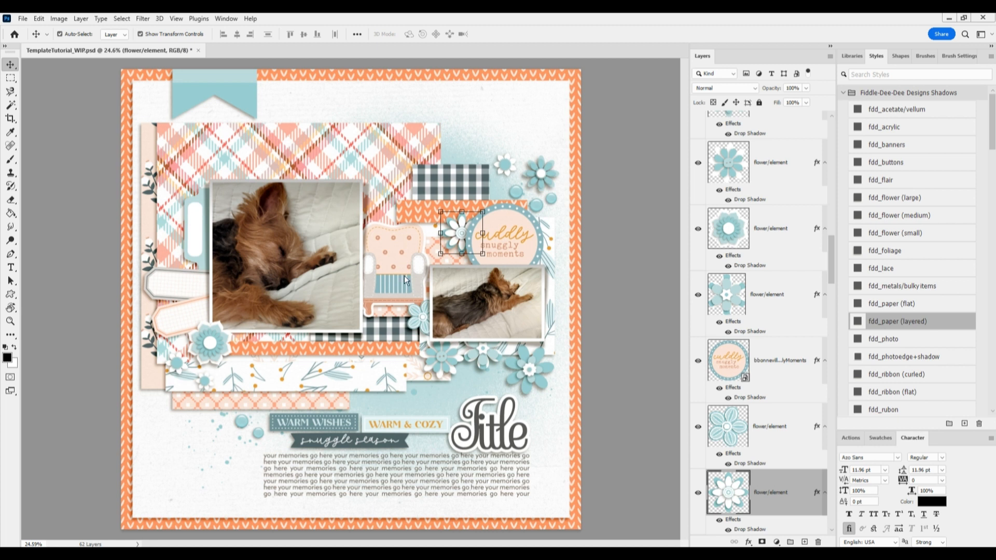
{"action": "key", "text": "ctrl+v"}
{"action": "left_click_drag", "start_coordinate": [360, 292], "coordinate": [486, 188]}
{"action": "key", "text": "ctrl+t"}
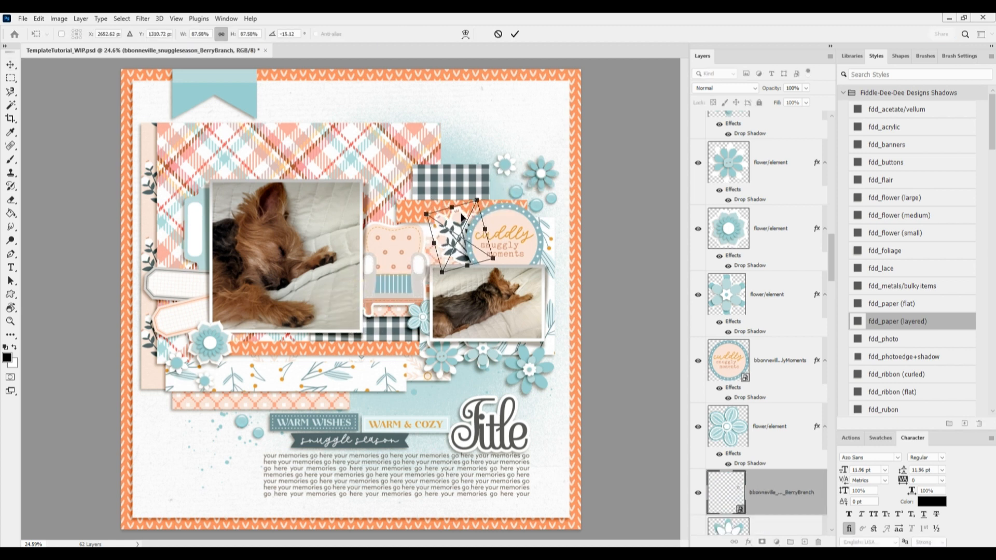
{"action": "left_click_drag", "start_coordinate": [461, 219], "coordinate": [459, 211]}
{"action": "left_click", "coordinate": [513, 34]}
{"action": "left_click", "coordinate": [913, 321]}
Delete the white flower/element placeholder layer beneath the berry branch
{"action": "scroll", "coordinate": [778, 394], "scroll_direction": "down", "scroll_amount": 5}
{"action": "right_click", "coordinate": [761, 291]}
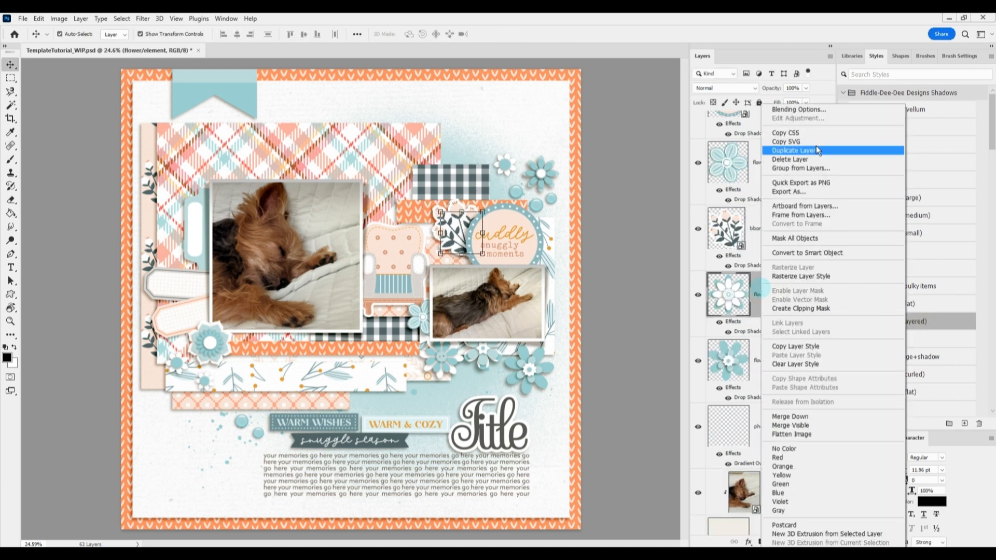
{"action": "left_click", "coordinate": [804, 159]}
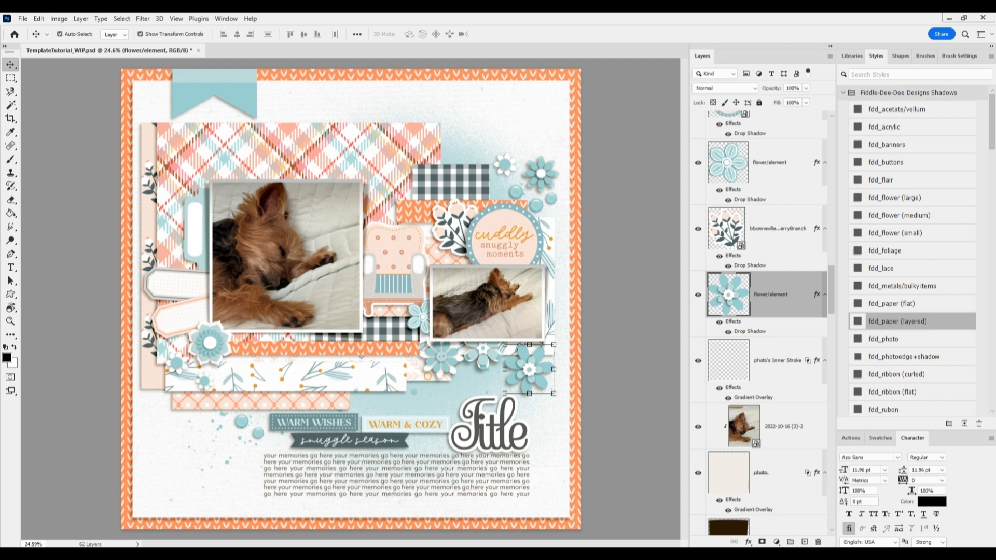
Replace the flower placeholder at the large photo's lower-left corner with the LoveThis badge, shadowed with fdd_paper (layered)
{"action": "left_click", "coordinate": [200, 347]}
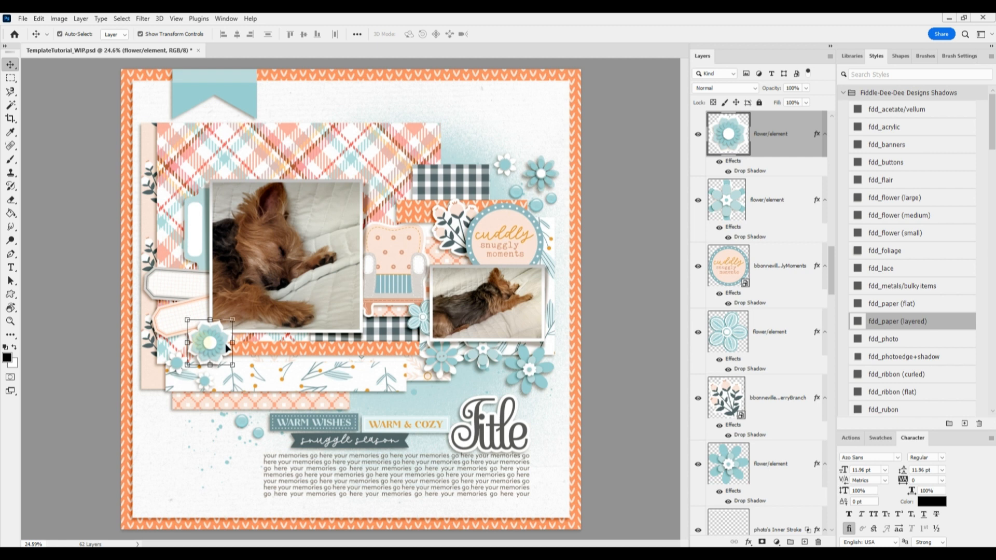
{"action": "left_click_drag", "start_coordinate": [371, 284], "coordinate": [191, 350]}
{"action": "left_click_drag", "start_coordinate": [359, 297], "coordinate": [223, 344]}
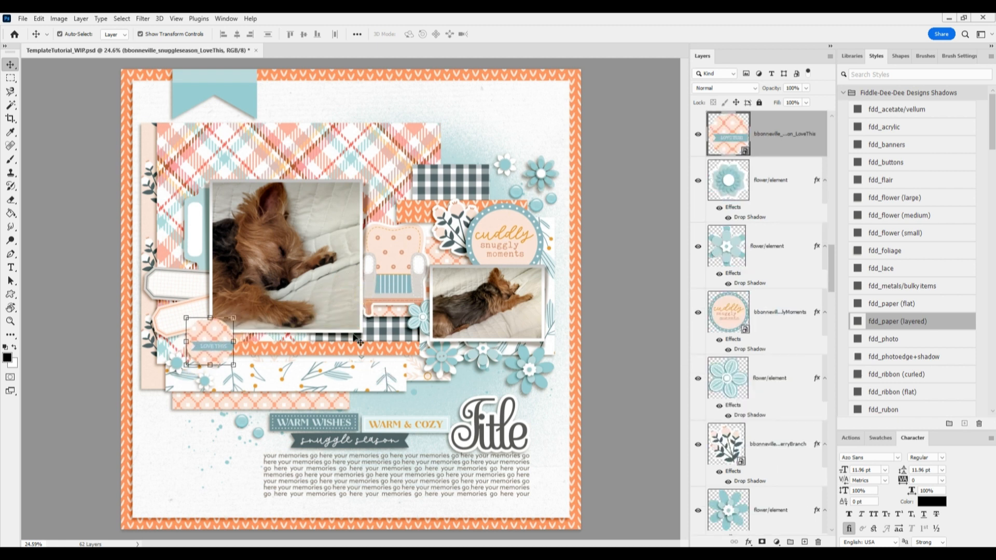
{"action": "left_click", "coordinate": [897, 320]}
{"action": "right_click", "coordinate": [760, 205]}
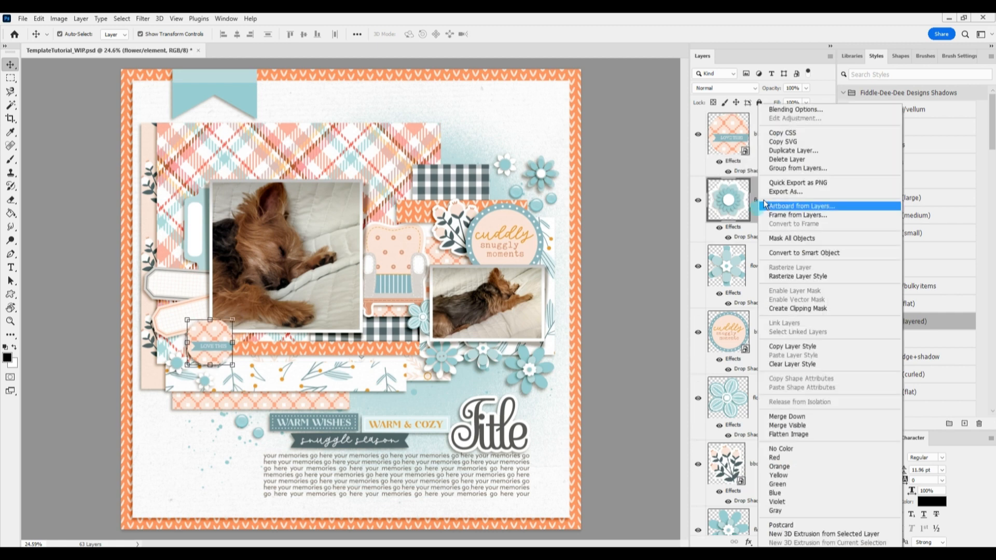
{"action": "left_click", "coordinate": [787, 160]}
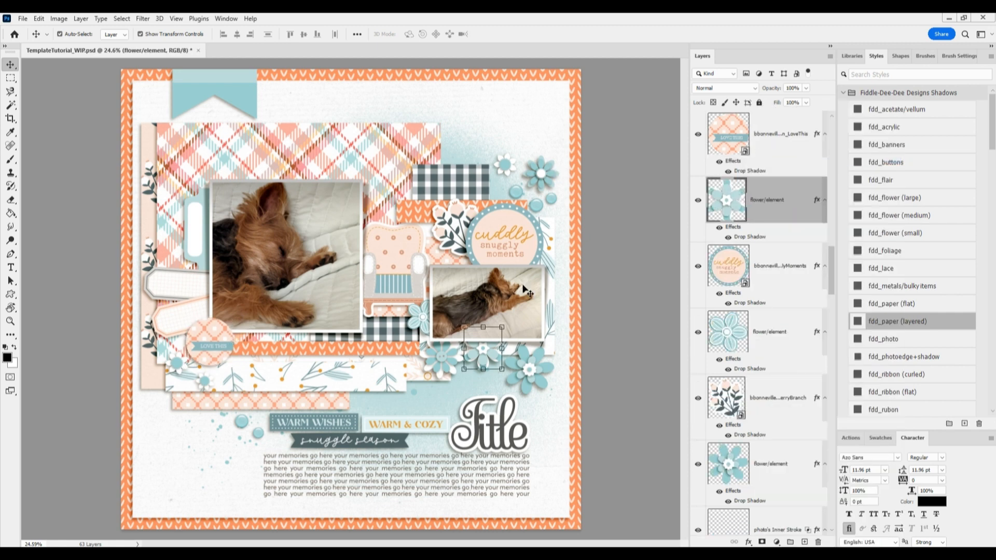
Place the Stay Cozy Pillows element over the template title and apply the fdd_paper (layered) shadow style
{"action": "left_click", "coordinate": [189, 238]}
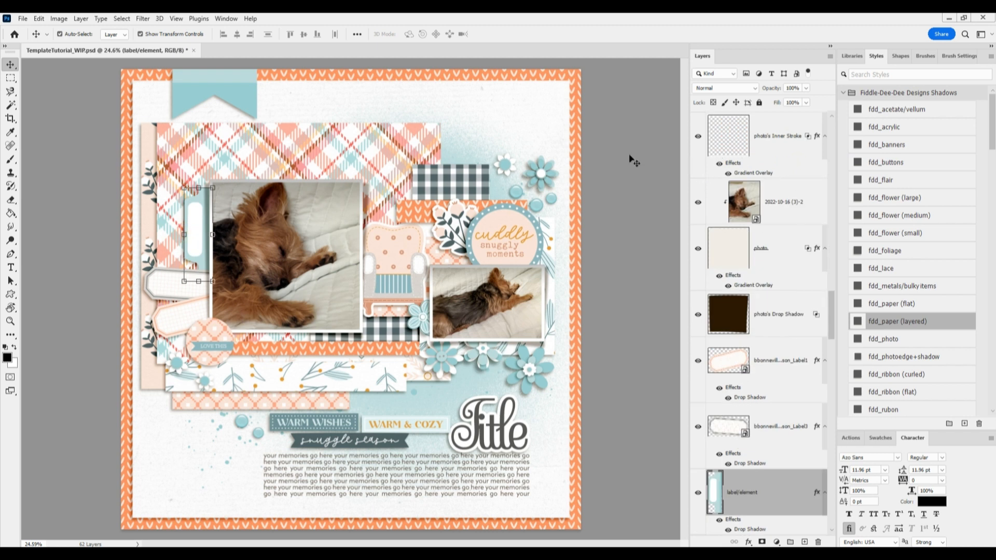
{"action": "left_click", "coordinate": [542, 174]}
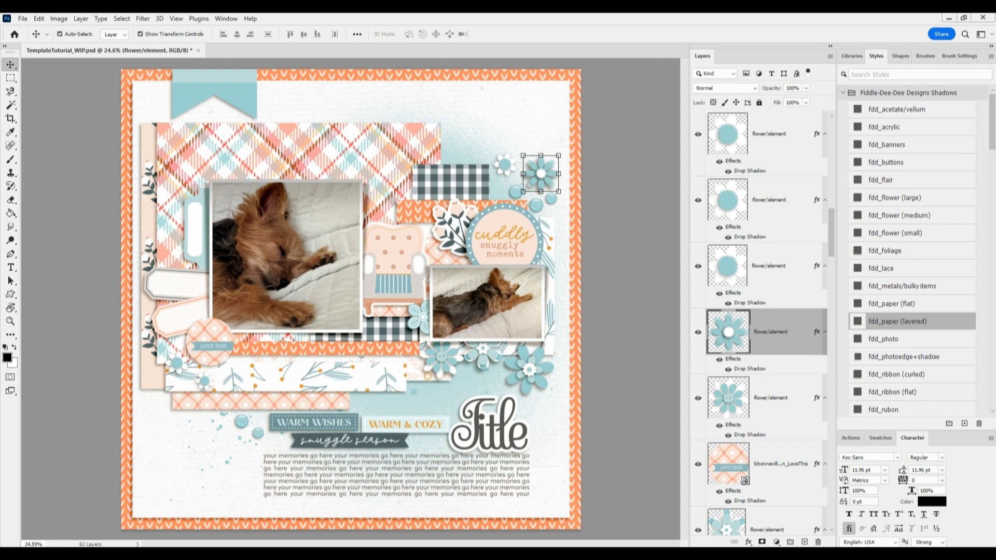
{"action": "left_click", "coordinate": [498, 430]}
{"action": "left_click_drag", "start_coordinate": [983, 253], "coordinate": [506, 441]}
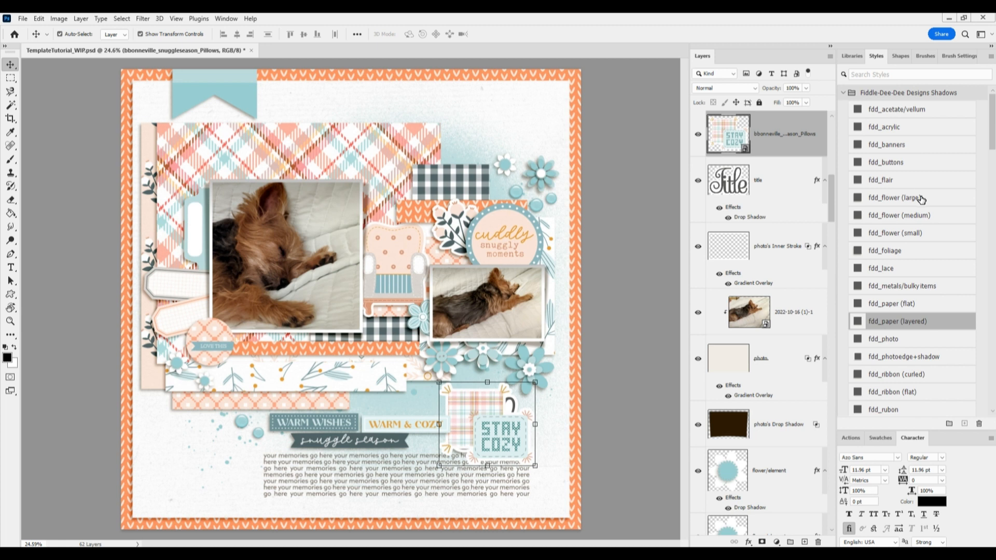
{"action": "left_click", "coordinate": [900, 325]}
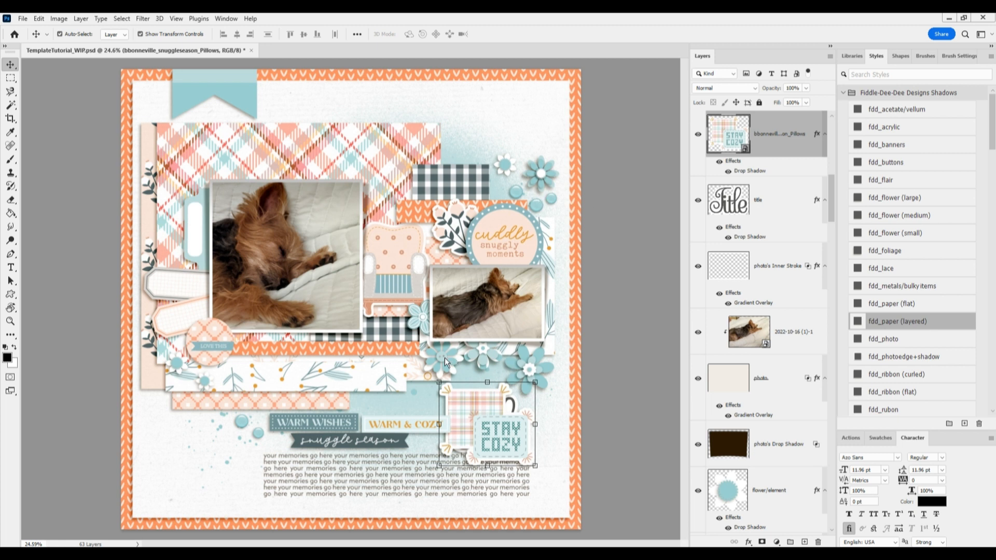
Add the LeayBranch element directly beneath the LoveThis badge in the layer stack, cancelling the accidental resize
{"action": "left_click", "coordinate": [218, 342]}
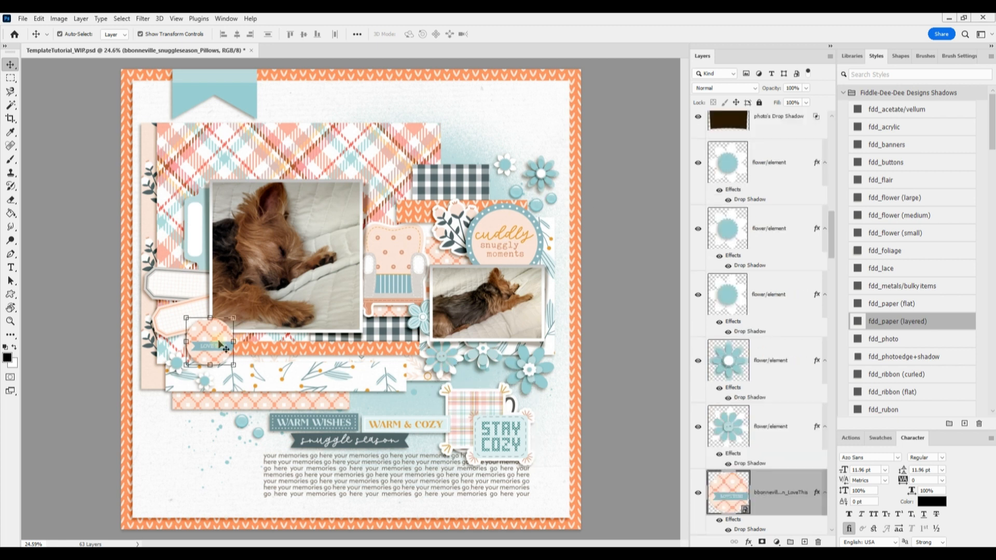
{"action": "scroll", "coordinate": [747, 366], "scroll_direction": "down", "scroll_amount": 3}
{"action": "left_click", "coordinate": [748, 363]}
{"action": "left_click_drag", "start_coordinate": [1, 332], "coordinate": [336, 328]}
{"action": "left_click_drag", "start_coordinate": [383, 244], "coordinate": [340, 324]}
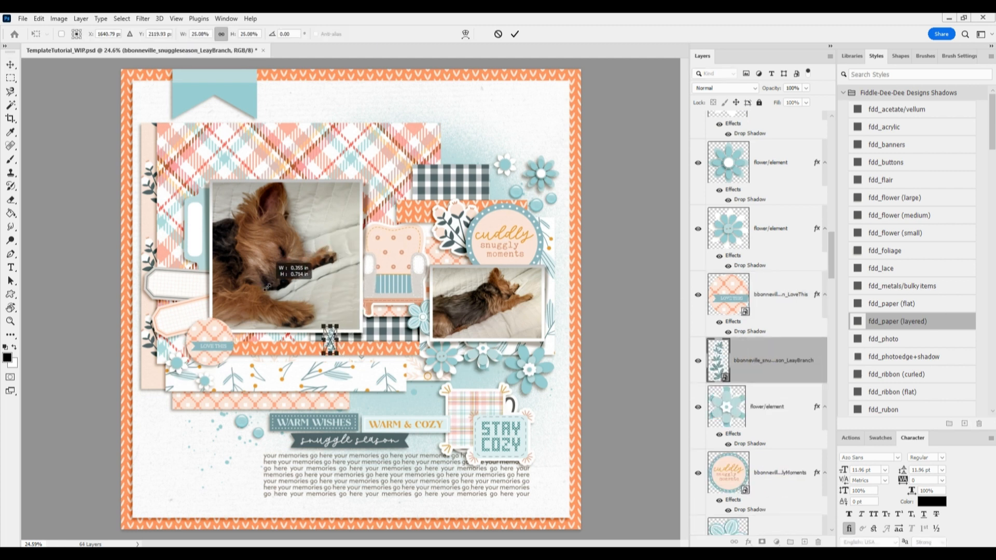
{"action": "left_click", "coordinate": [499, 35]}
Tuck the leafy branch behind the LoveThis badge, rotate it about 100° and apply fdd_paper (layered)
{"action": "left_click_drag", "start_coordinate": [387, 233], "coordinate": [249, 314]}
{"action": "left_click_drag", "start_coordinate": [383, 270], "coordinate": [115, 346]}
{"action": "left_click_drag", "start_coordinate": [198, 362], "coordinate": [248, 357]}
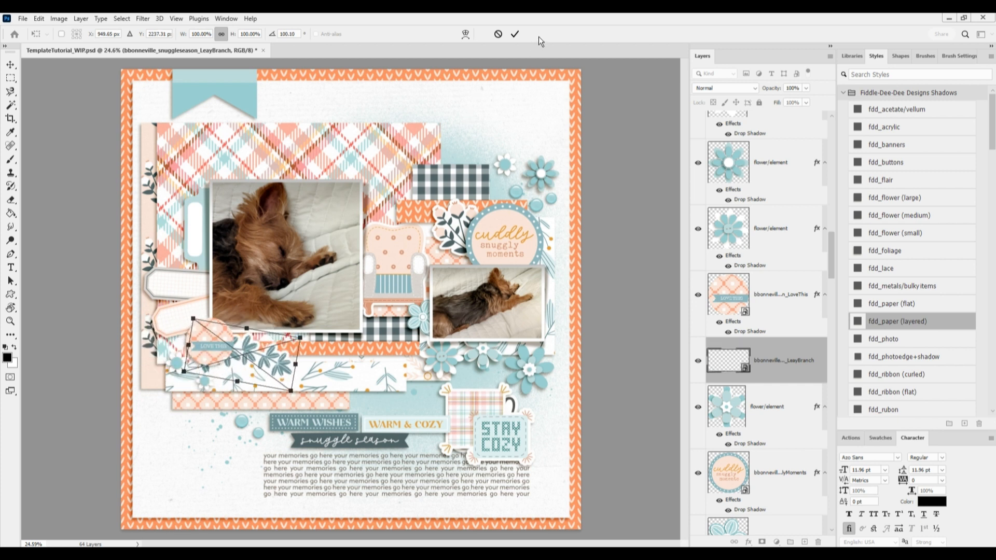
{"action": "left_click", "coordinate": [514, 34]}
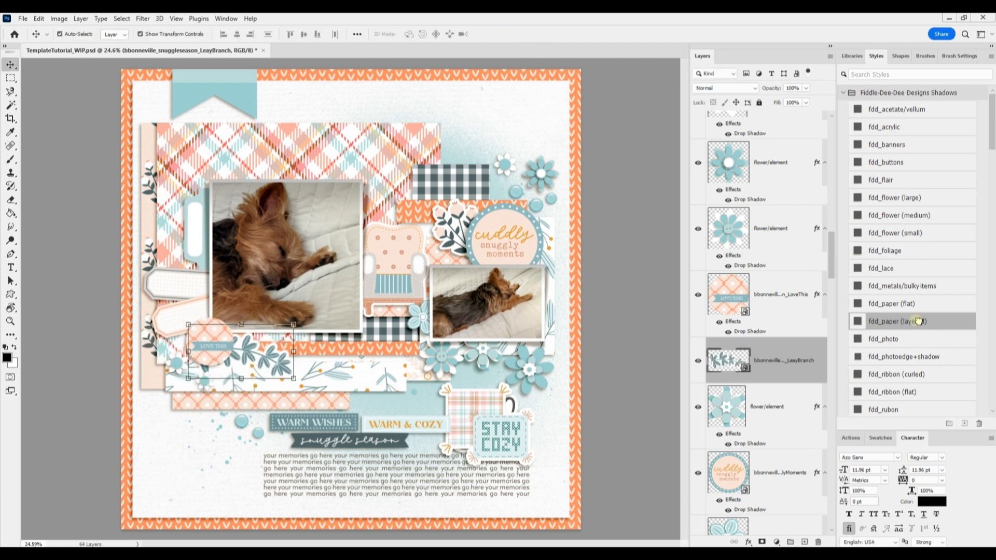
{"action": "left_click", "coordinate": [918, 322]}
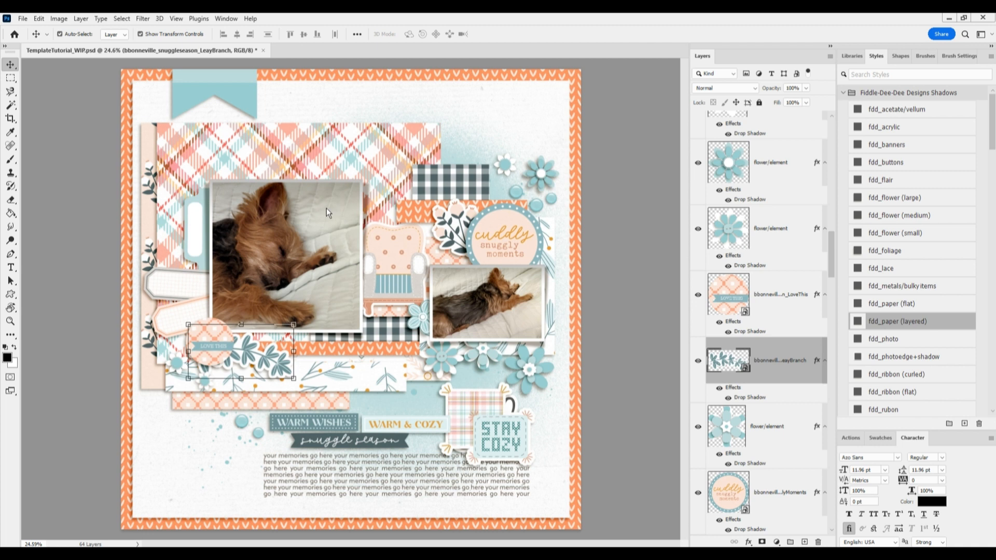
Place the Tab2 element over the vertical label beside the large photo, rotated 90° counter-clockwise
{"action": "left_click", "coordinate": [198, 223]}
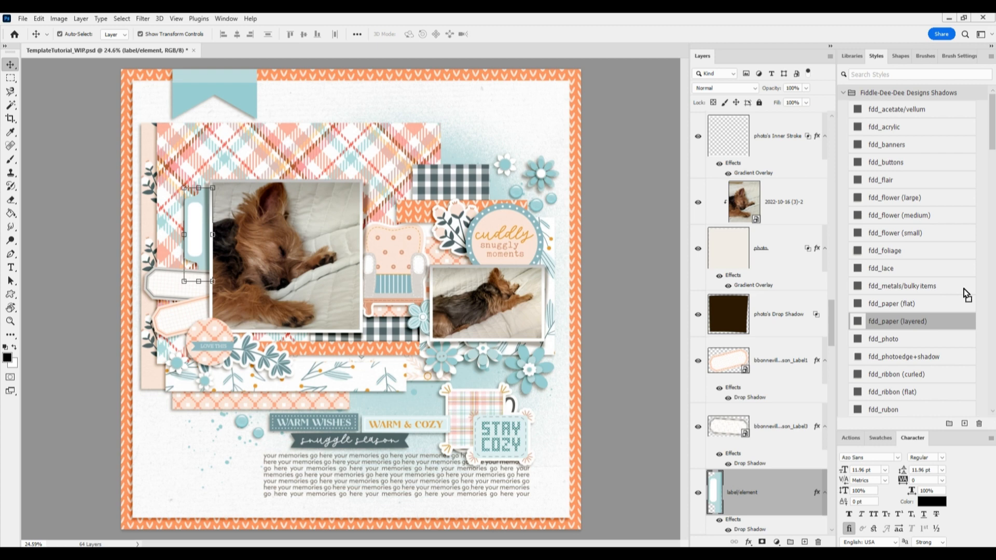
{"action": "key", "text": "ctrl+v"}
{"action": "left_click_drag", "start_coordinate": [378, 298], "coordinate": [222, 207]}
{"action": "left_click", "coordinate": [38, 19]}
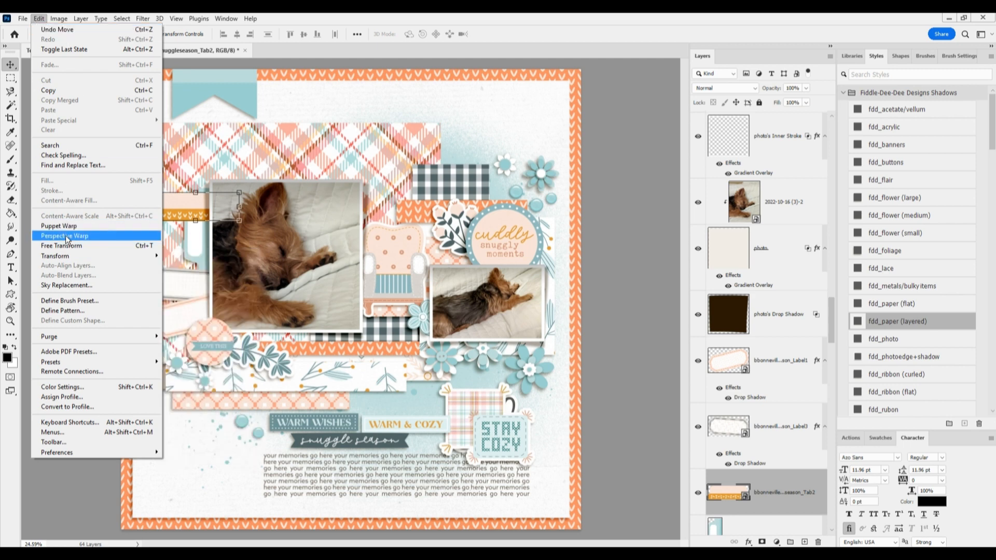
{"action": "mouse_move", "coordinate": [67, 256]}
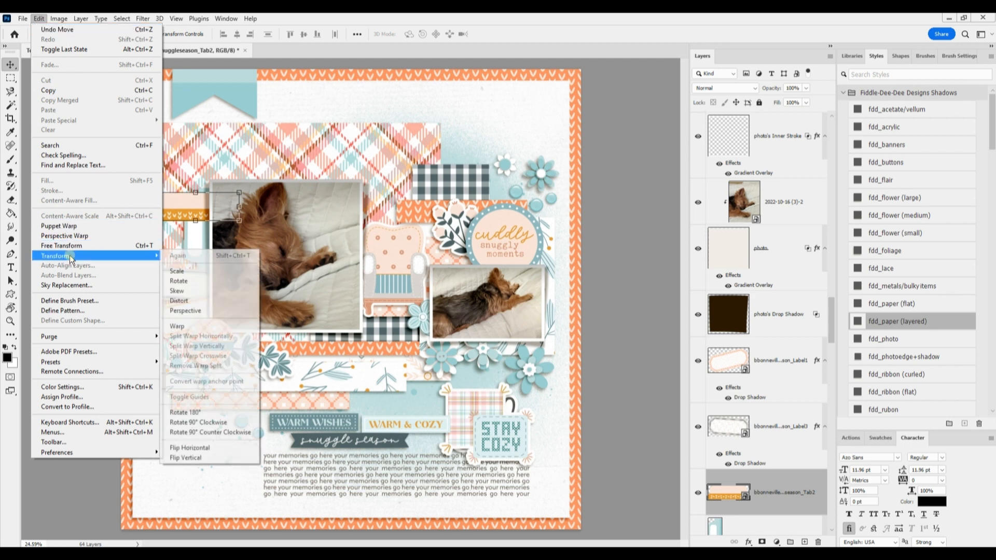
{"action": "left_click", "coordinate": [202, 432]}
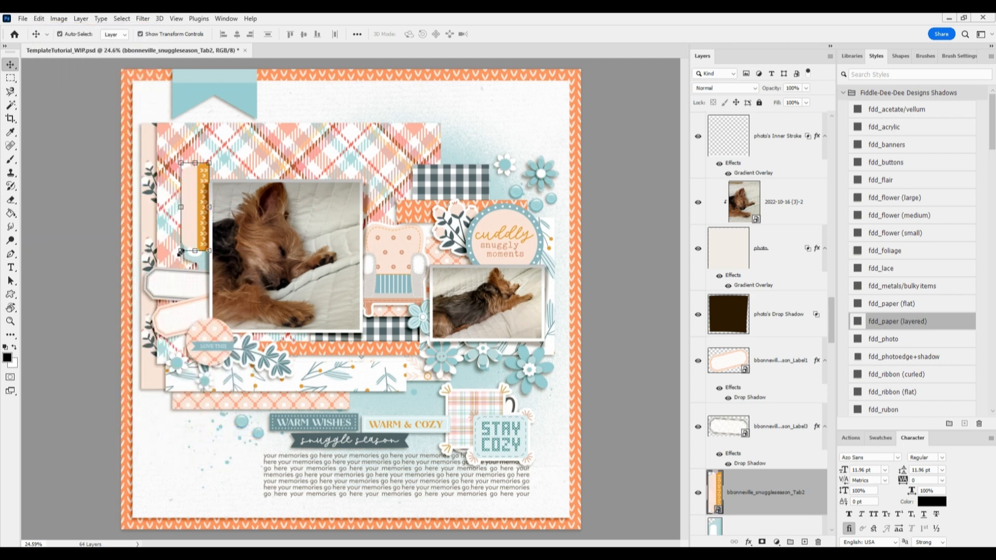
{"action": "left_click_drag", "start_coordinate": [180, 231], "coordinate": [189, 225]}
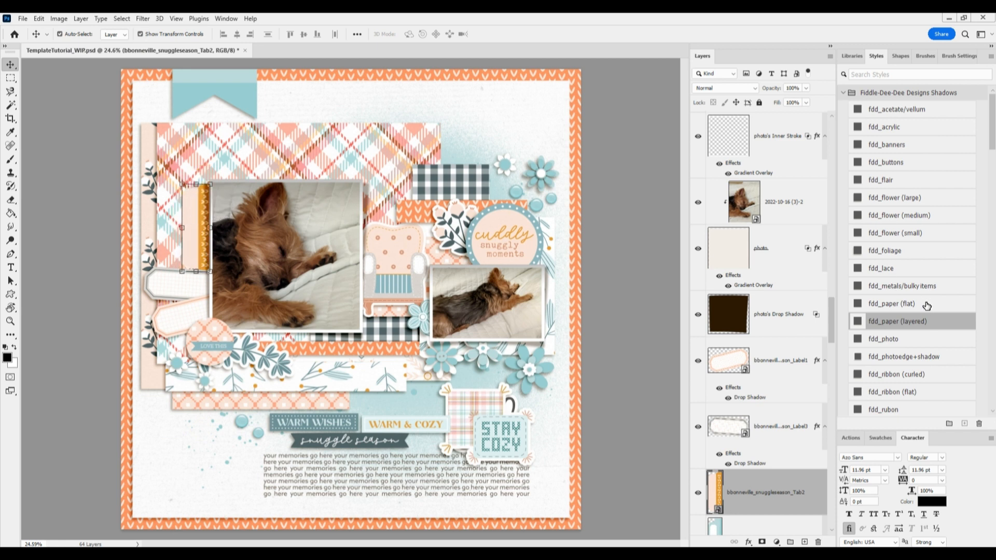
Apply fdd_paper (layered) to the Tab2 element and delete the label/element placeholder beneath it
{"action": "left_click", "coordinate": [921, 318]}
{"action": "scroll", "coordinate": [782, 272], "scroll_direction": "down", "scroll_amount": 5}
{"action": "right_click", "coordinate": [771, 236]}
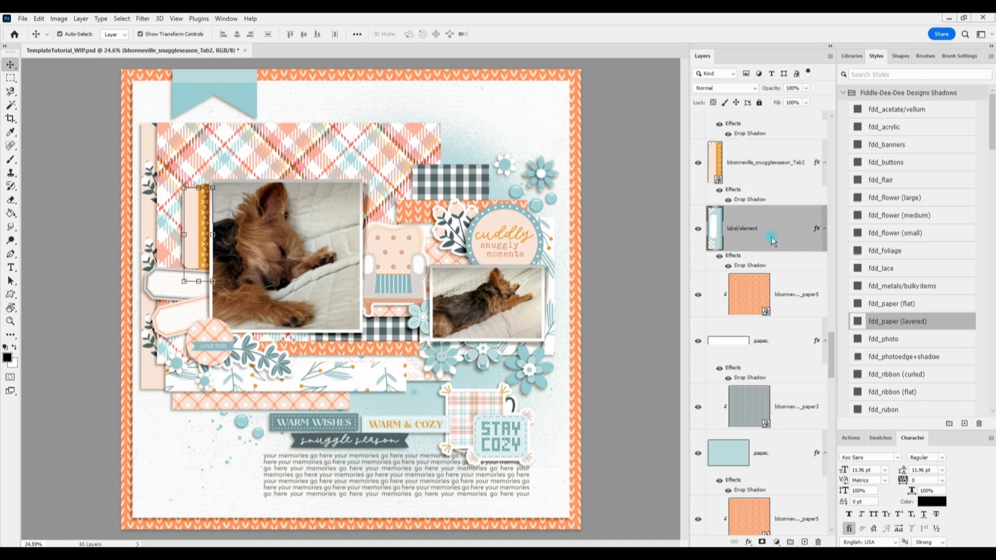
{"action": "left_click", "coordinate": [809, 162]}
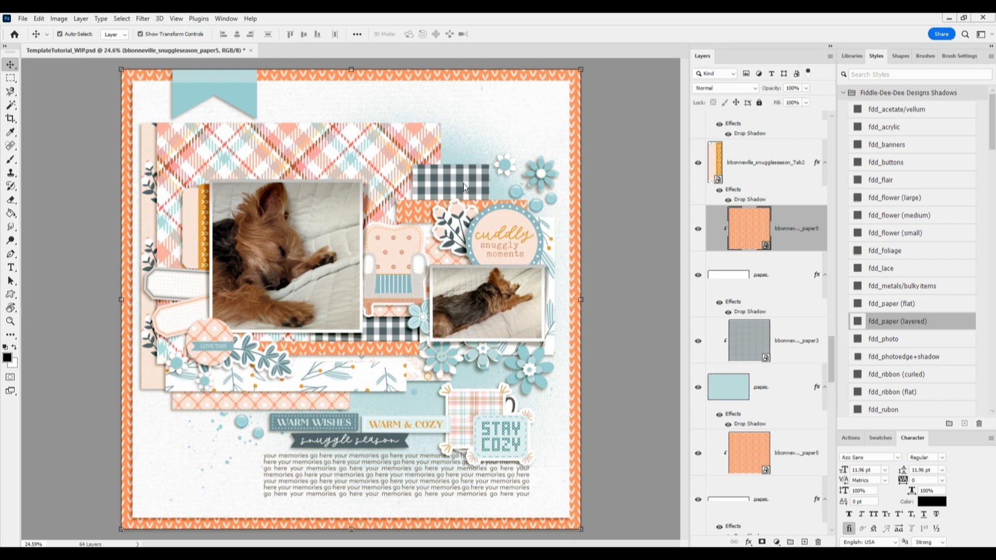
Move the BerryBranch from the cuddly badge to just below the LoveThis badge, rotating it to about -175°
{"action": "left_click", "coordinate": [462, 222]}
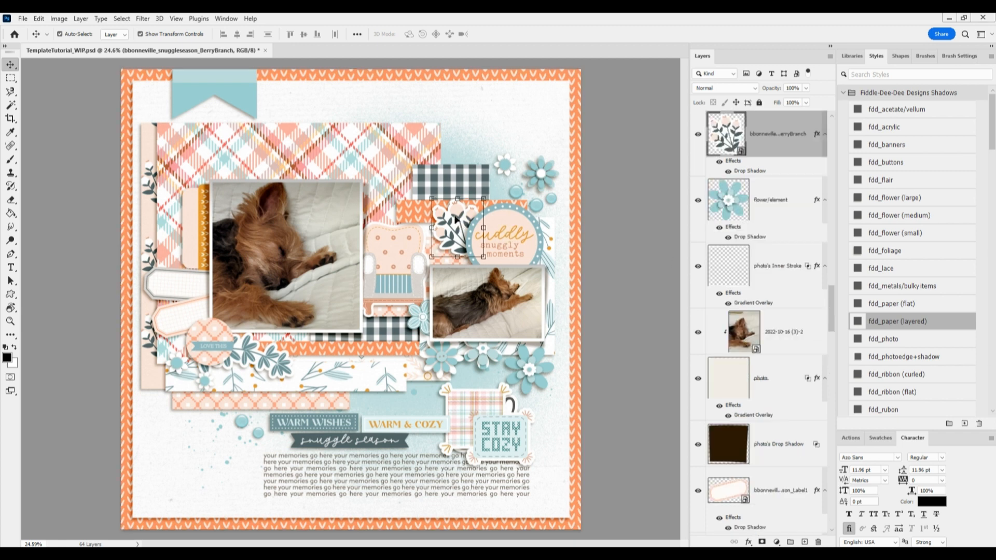
{"action": "left_click_drag", "start_coordinate": [455, 219], "coordinate": [275, 346]}
{"action": "left_click_drag", "start_coordinate": [312, 318], "coordinate": [206, 358]}
{"action": "left_click", "coordinate": [515, 34]}
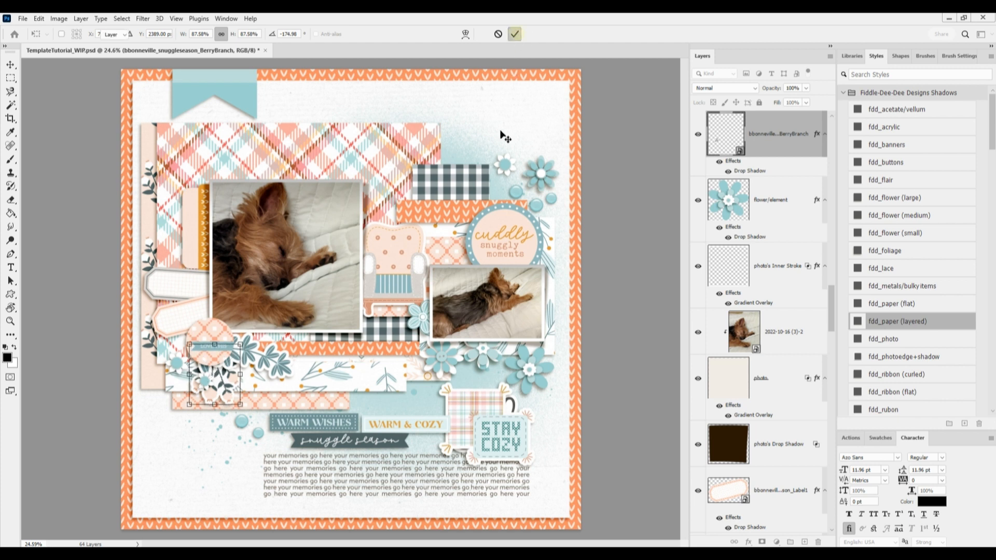
Place the wintertales-wreath element behind the cuddly badge
{"action": "left_click", "coordinate": [496, 236]}
{"action": "left_click", "coordinate": [788, 210]}
{"action": "left_click_drag", "start_coordinate": [993, 316], "coordinate": [553, 291]}
{"action": "left_click_drag", "start_coordinate": [397, 260], "coordinate": [546, 196]}
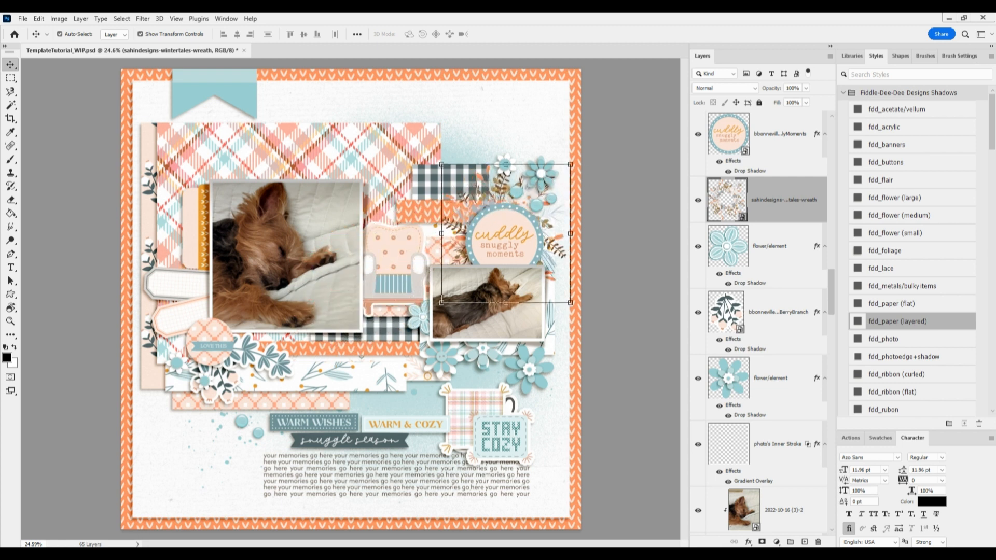
Replace the wreath behind the cuddly badge with the wintertales wreathst version, shadowed with fdd_paper (layered)
{"action": "left_click_drag", "start_coordinate": [504, 297], "coordinate": [503, 297]}
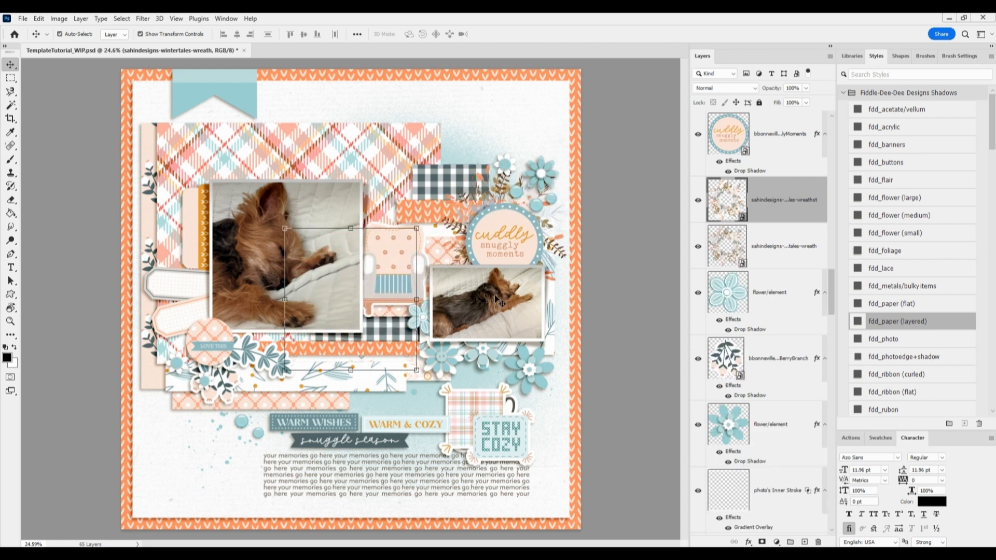
{"action": "right_click", "coordinate": [749, 253]}
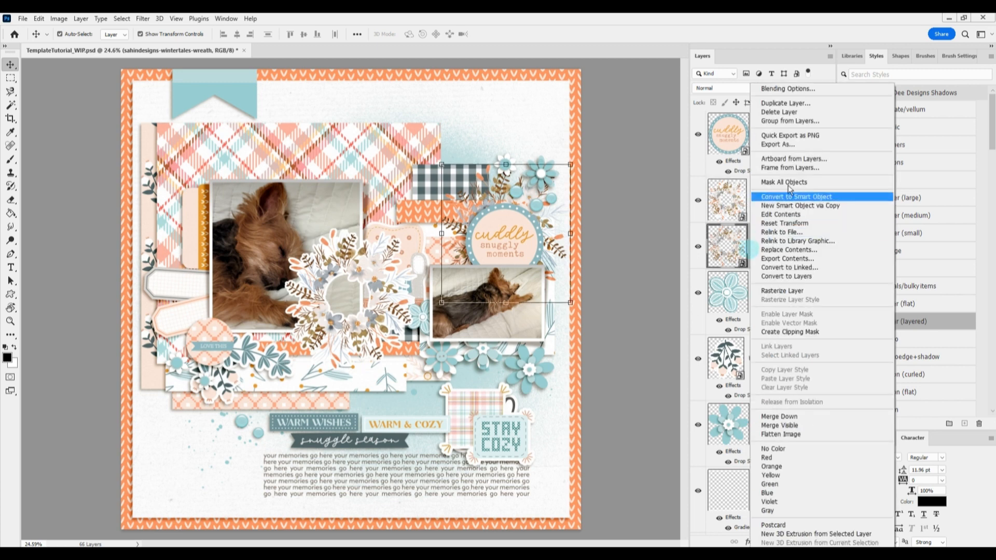
{"action": "left_click", "coordinate": [791, 112]}
{"action": "left_click_drag", "start_coordinate": [381, 253], "coordinate": [533, 197]}
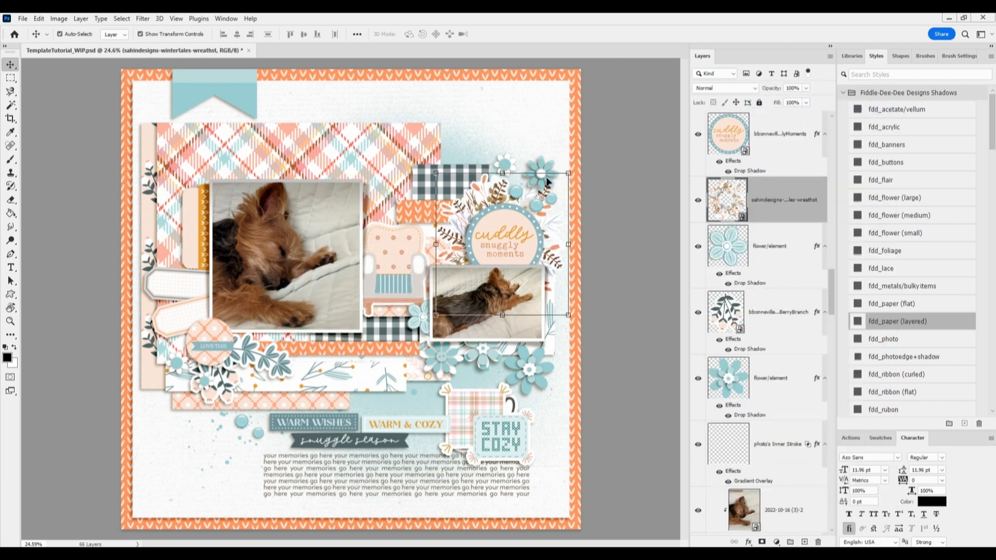
{"action": "left_click", "coordinate": [889, 320]}
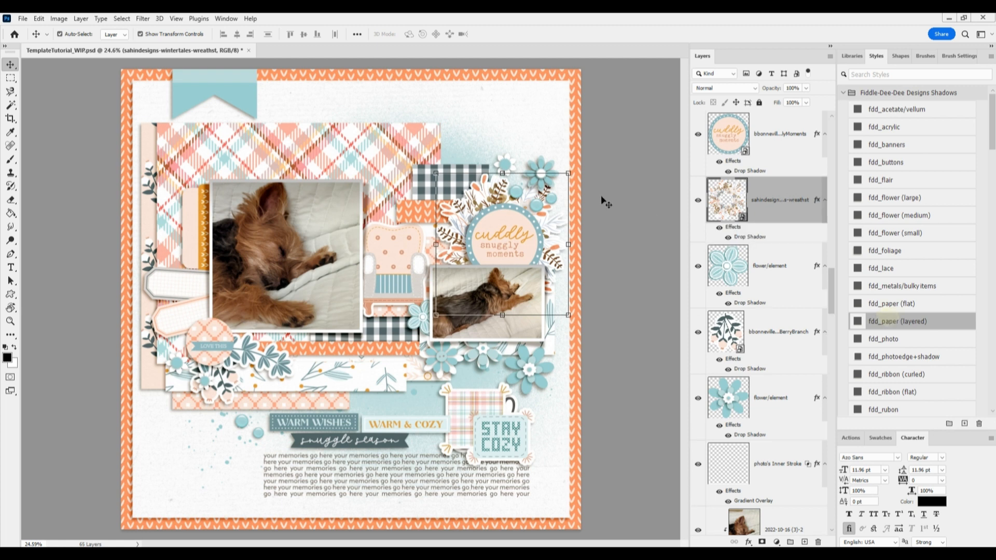
{"action": "left_click_drag", "start_coordinate": [545, 222], "coordinate": [543, 222]}
Place the wintertales floral1 cluster under the small photo's lower edge, flip it vertically and apply fdd_paper (layered)
{"action": "left_click", "coordinate": [217, 385]}
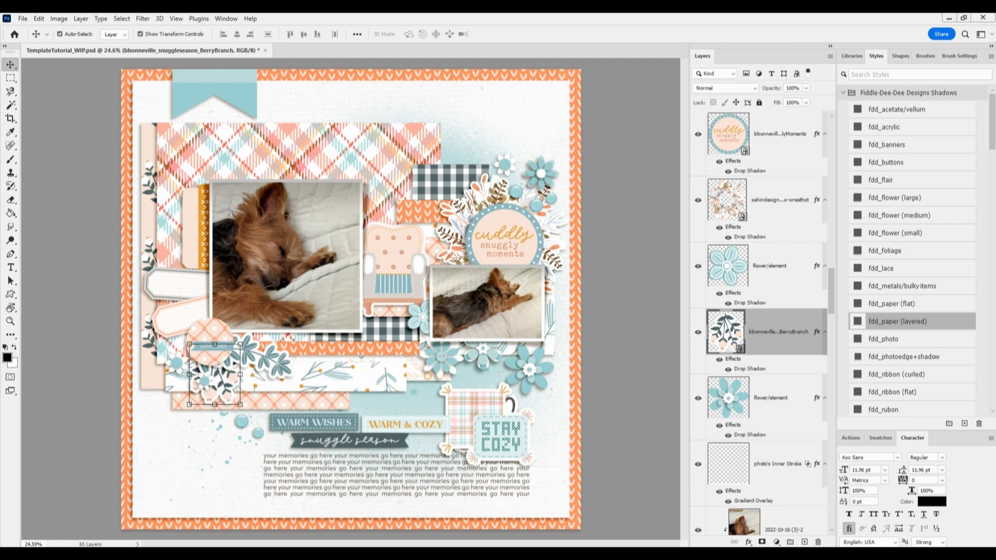
{"action": "left_click_drag", "start_coordinate": [355, 300], "coordinate": [475, 358]}
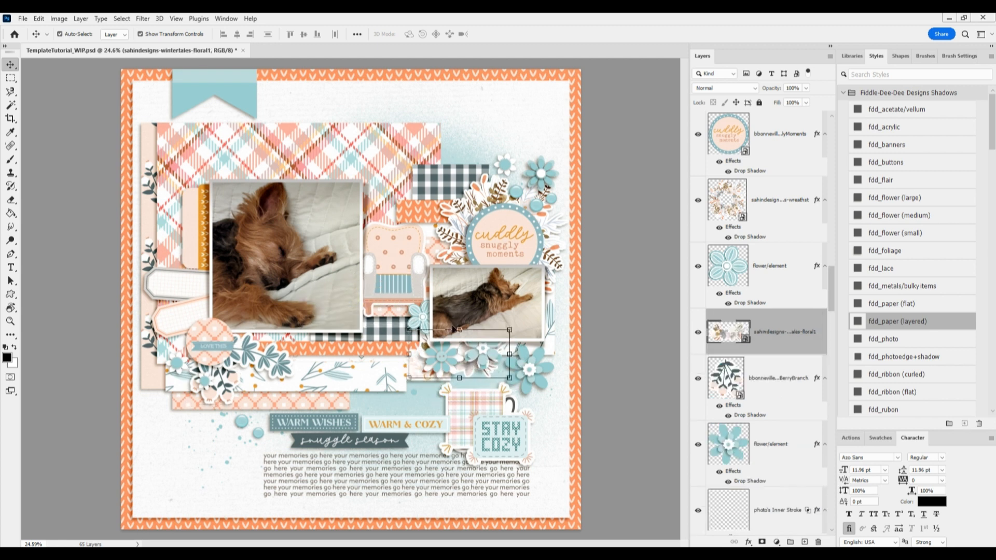
{"action": "left_click", "coordinate": [39, 19]}
{"action": "mouse_move", "coordinate": [57, 256]}
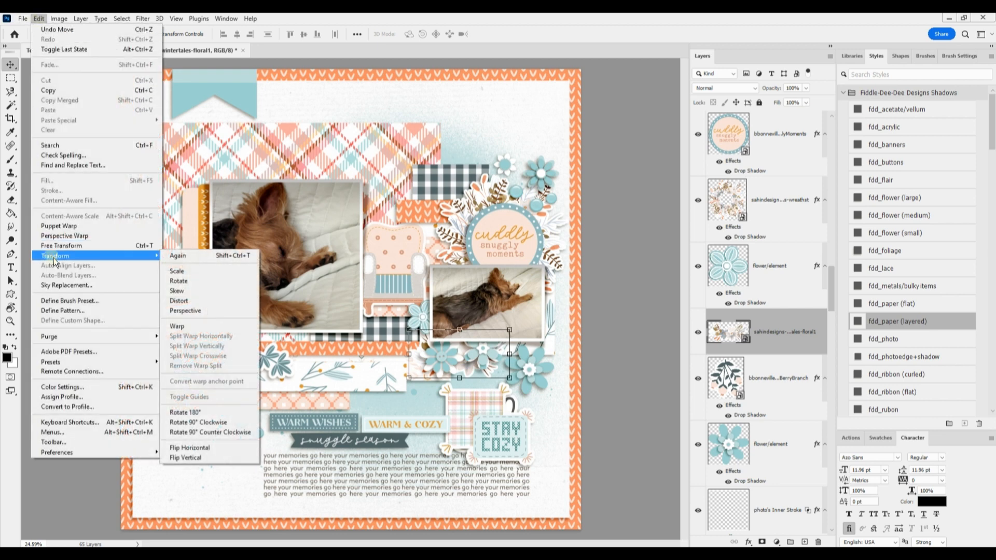
{"action": "left_click", "coordinate": [197, 460]}
{"action": "mouse_move", "coordinate": [492, 364]}
{"action": "left_mouse_down"}
{"action": "mouse_move", "coordinate": [494, 381]}
{"action": "mouse_move", "coordinate": [494, 362]}
{"action": "left_mouse_up"}
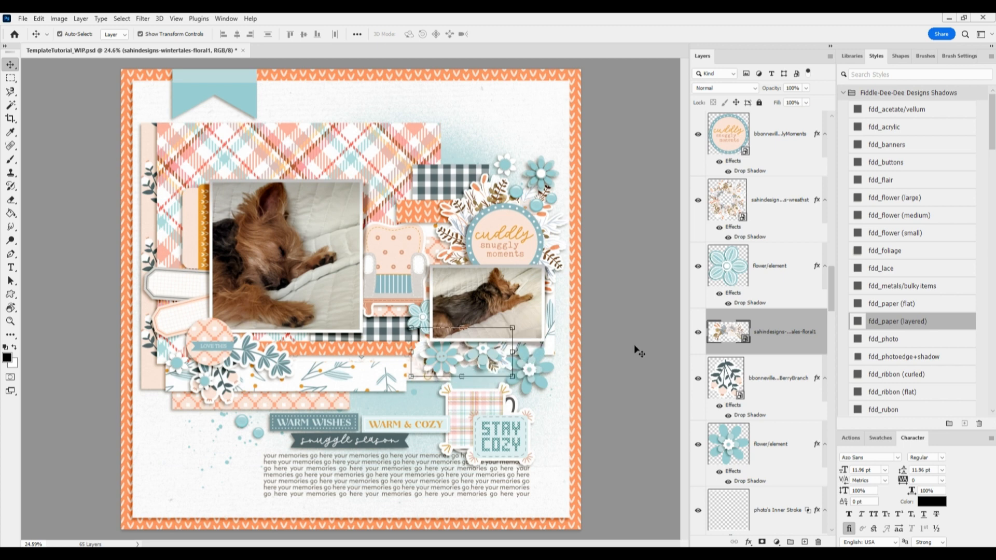
{"action": "left_click", "coordinate": [903, 322]}
Delete the two flower placeholders covering the floral1 cluster and shift the cluster slightly along the small photo's lower edge
{"action": "left_click", "coordinate": [493, 360]}
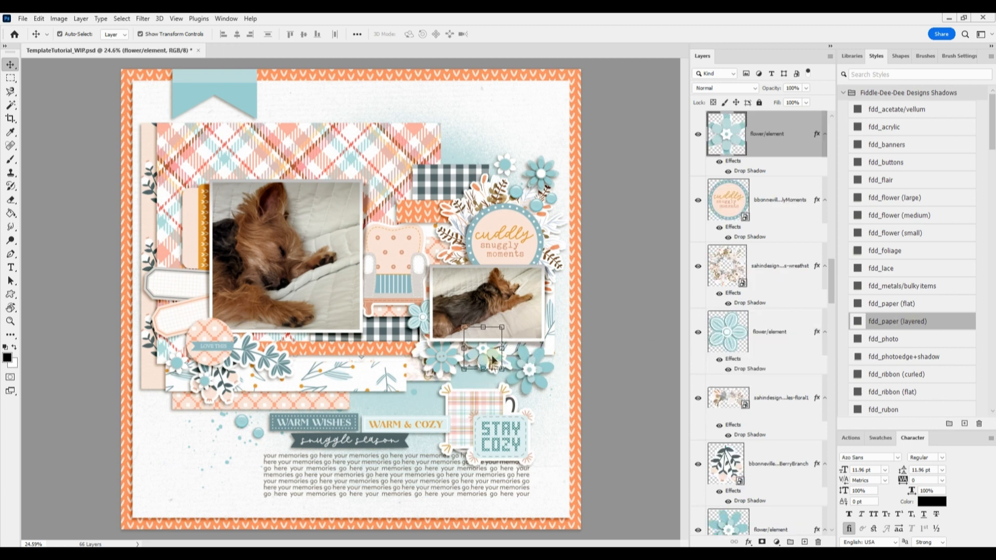
{"action": "key", "text": "Delete"}
{"action": "key", "text": "Delete"}
{"action": "left_click_drag", "start_coordinate": [479, 358], "coordinate": [480, 356]}
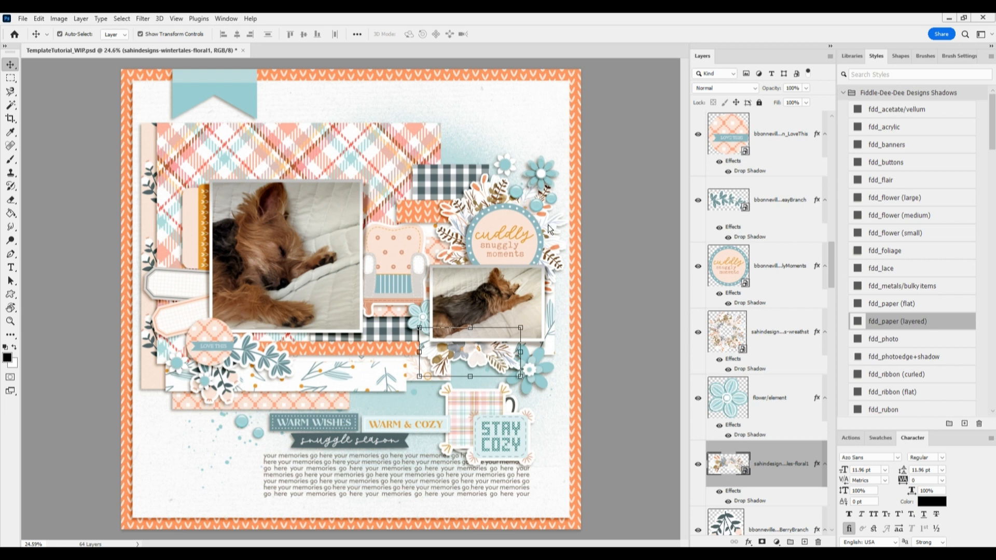
Replace the pennant placeholder at the page's upper edge with the wintertales hibernating label, shadowed with fdd_paper (layered)
{"action": "left_click", "coordinate": [244, 96]}
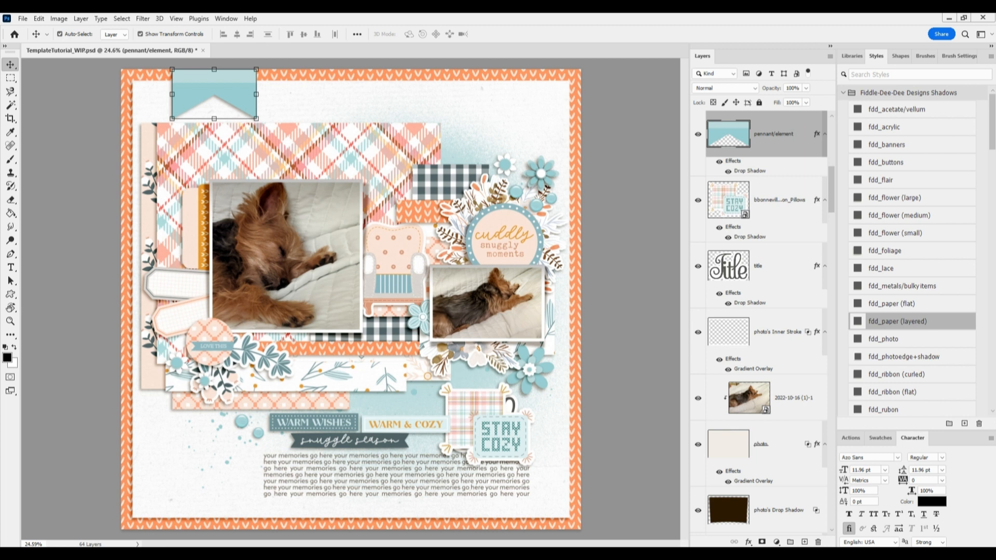
{"action": "left_click_drag", "start_coordinate": [367, 297], "coordinate": [231, 87]}
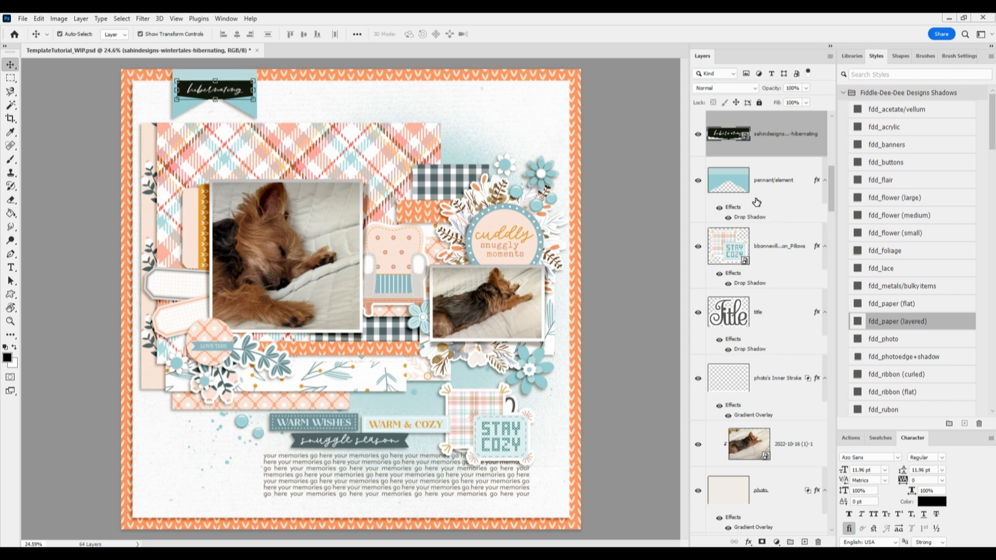
{"action": "right_click", "coordinate": [755, 187]}
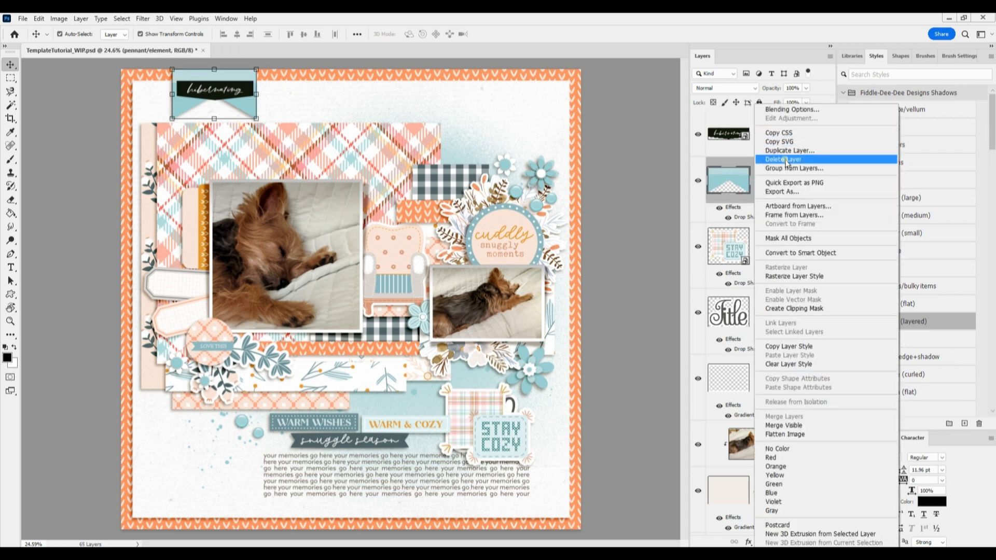
{"action": "left_click", "coordinate": [784, 159]}
{"action": "left_click_drag", "start_coordinate": [223, 89], "coordinate": [219, 90]}
{"action": "left_click", "coordinate": [906, 322]}
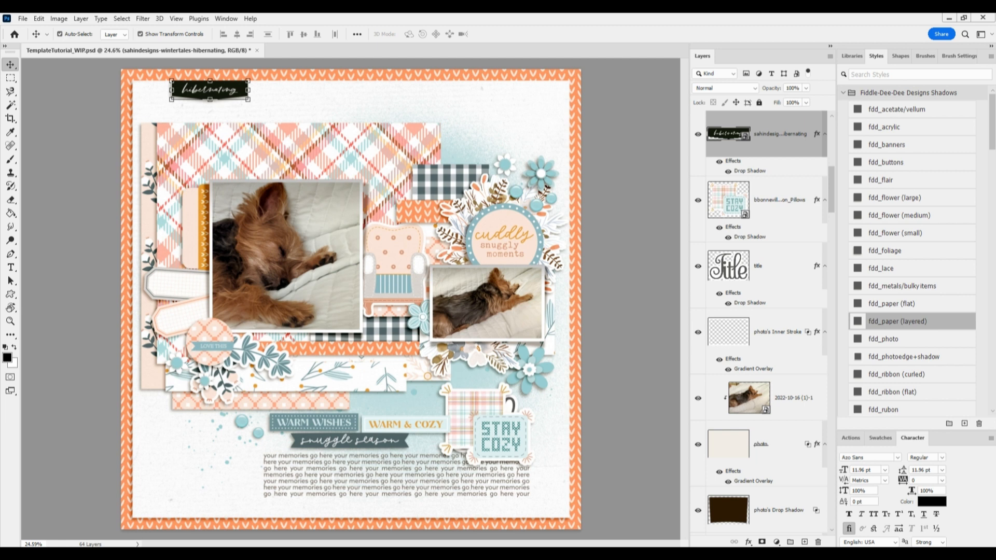
Add the wintertales thisphoto word strip between the two labels beside the large photo, shadowed with fdd_paper (layered)
{"action": "key", "text": "ctrl+v"}
{"action": "left_click_drag", "start_coordinate": [374, 303], "coordinate": [210, 293]}
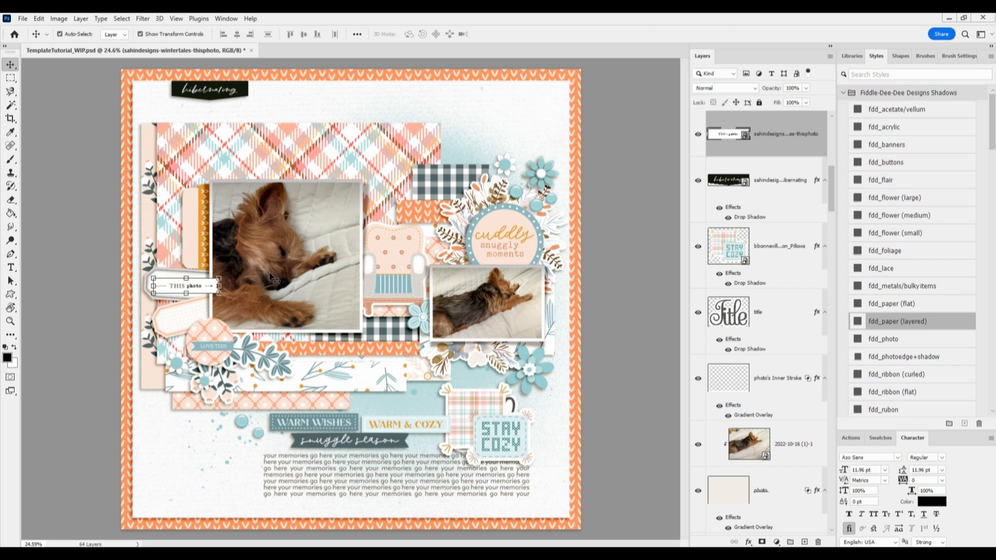
{"action": "left_click", "coordinate": [872, 321]}
{"action": "mouse_move", "coordinate": [209, 286]}
{"action": "left_mouse_down"}
{"action": "mouse_move", "coordinate": [439, 327]}
{"action": "mouse_move", "coordinate": [419, 287]}
{"action": "mouse_move", "coordinate": [207, 305]}
{"action": "left_mouse_up"}
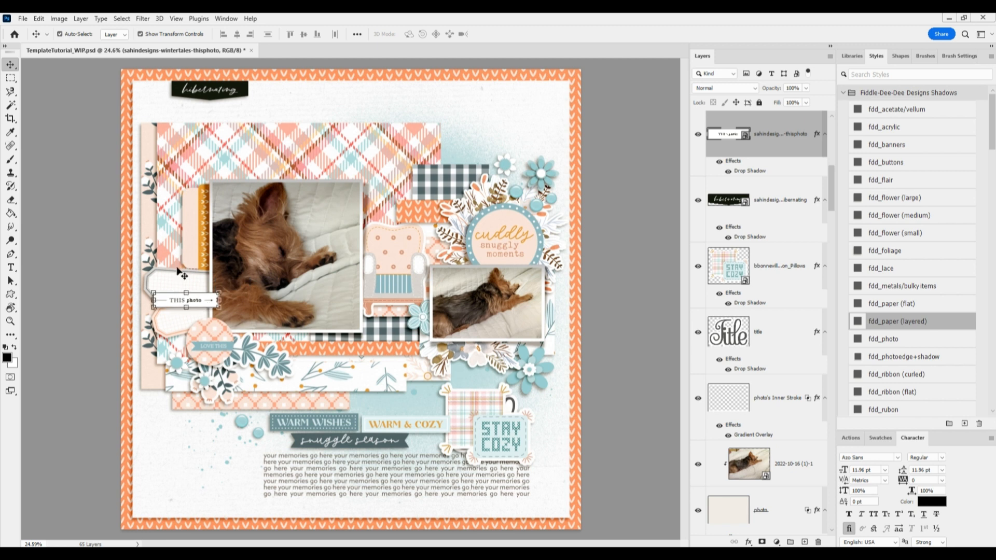
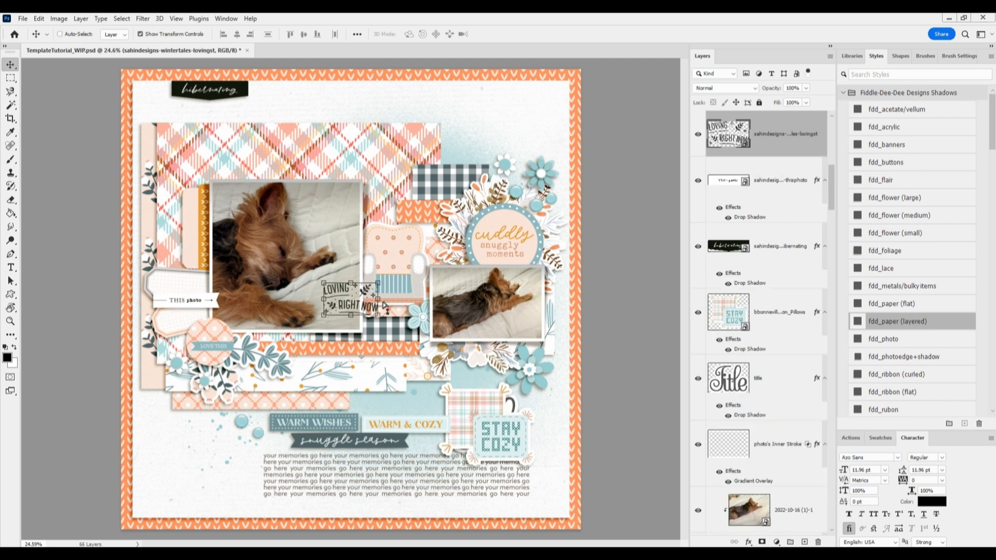
Move the "Loving Right Now" word art below the Stay Cozy pillows and narrow the journaling text box to clear it
{"action": "left_click_drag", "start_coordinate": [359, 299], "coordinate": [510, 484]}
{"action": "left_click", "coordinate": [379, 480], "text": "ctrl"}
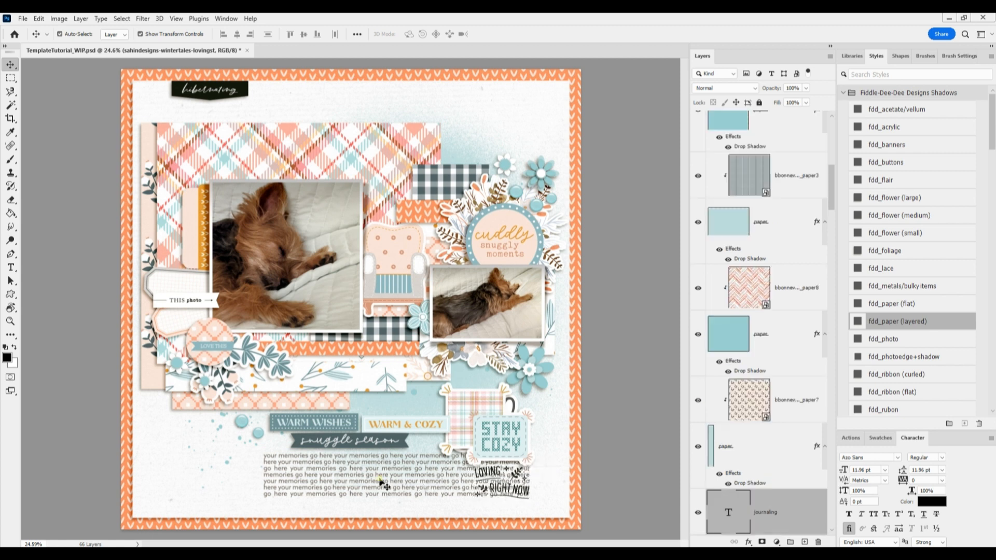
{"action": "triple_click", "coordinate": [379, 480]}
{"action": "left_click", "coordinate": [496, 34]}
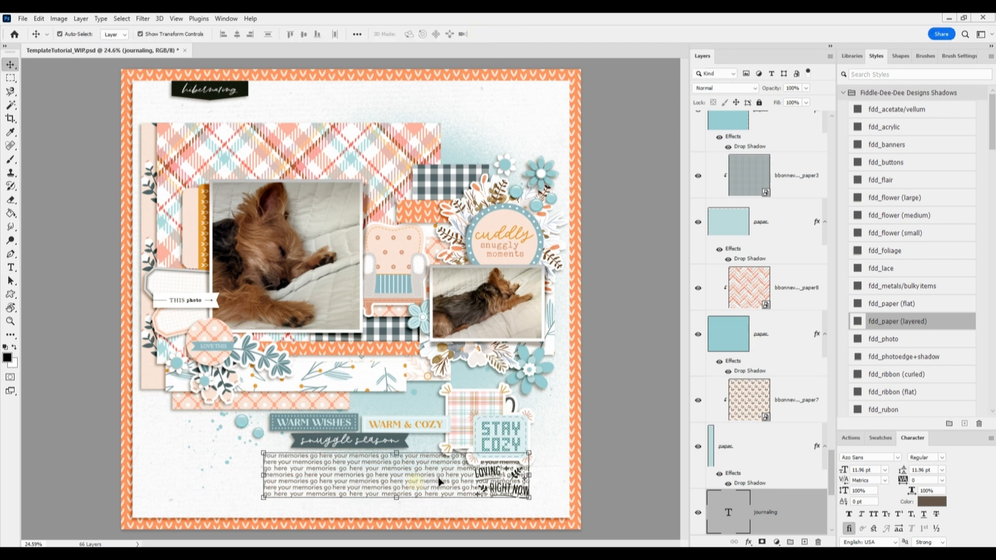
{"action": "left_click", "coordinate": [636, 403]}
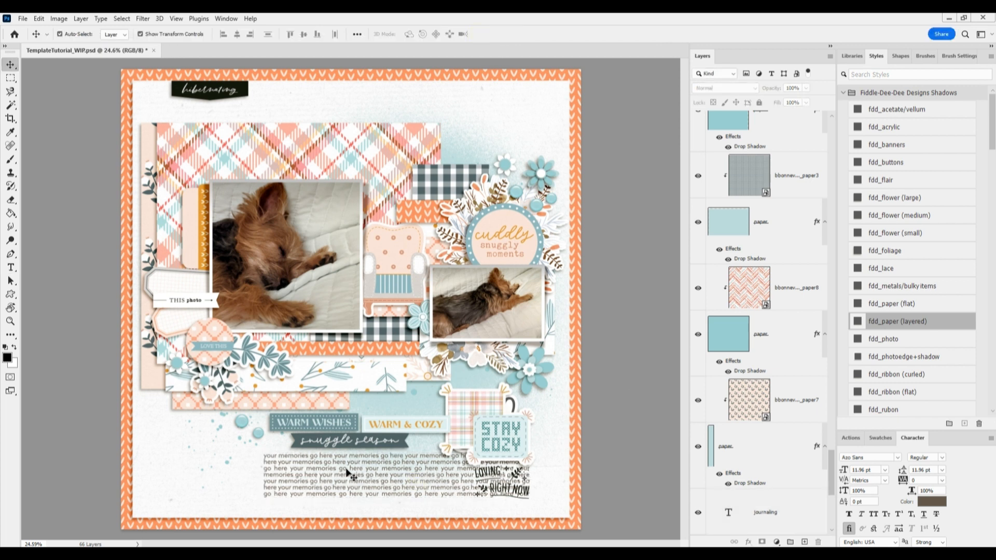
{"action": "left_click", "coordinate": [329, 475]}
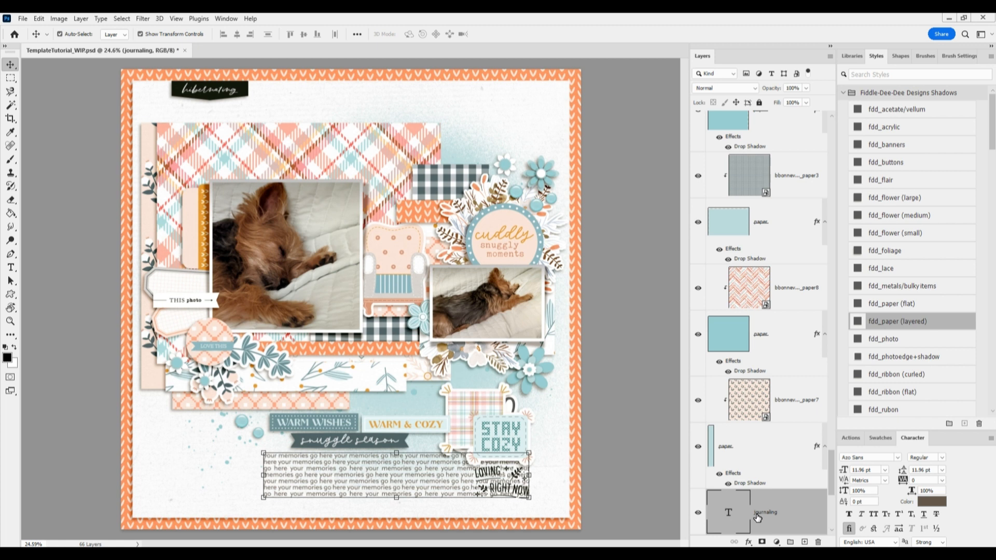
{"action": "double_click", "coordinate": [406, 480]}
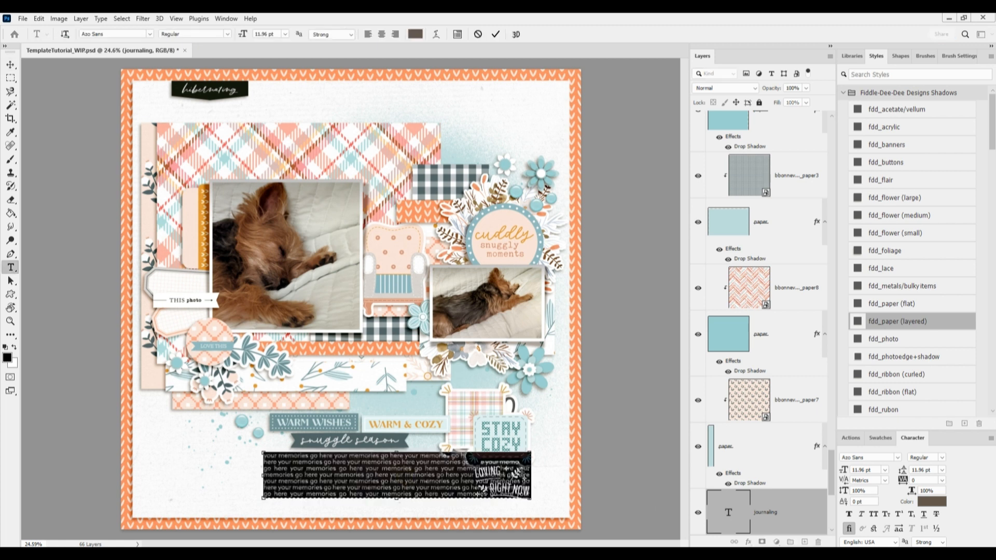
{"action": "left_click_drag", "start_coordinate": [530, 475], "coordinate": [460, 477]}
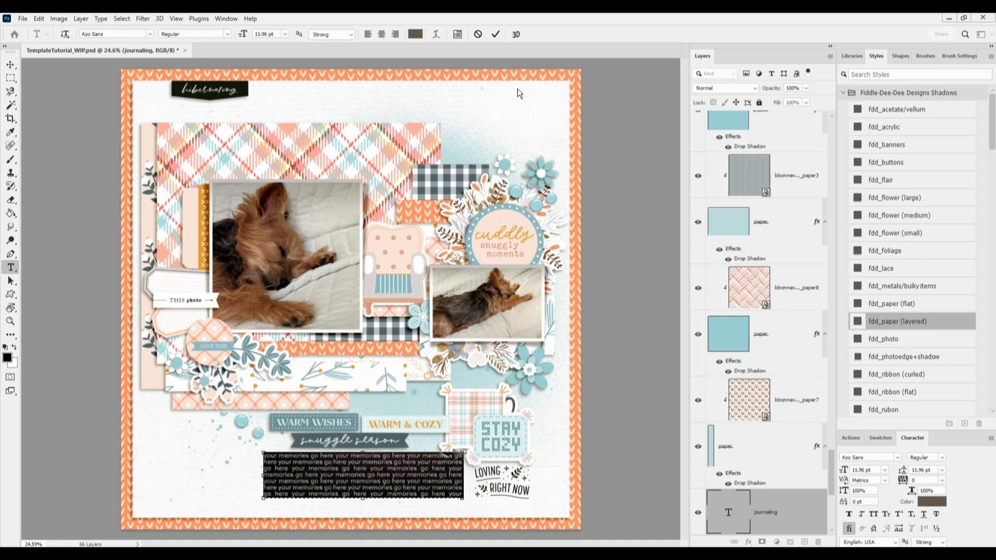
{"action": "left_click", "coordinate": [497, 34]}
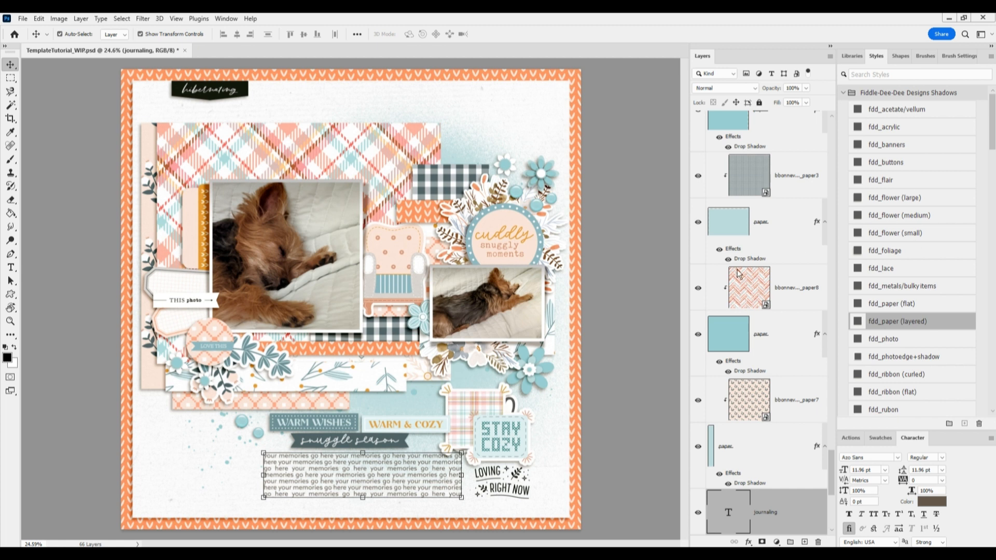
Replace the small blue flower beside the second photo with sahindesigns-wintertales-floral2, styled with the fdd_paper (layered) shadow
{"action": "left_click", "coordinate": [421, 328]}
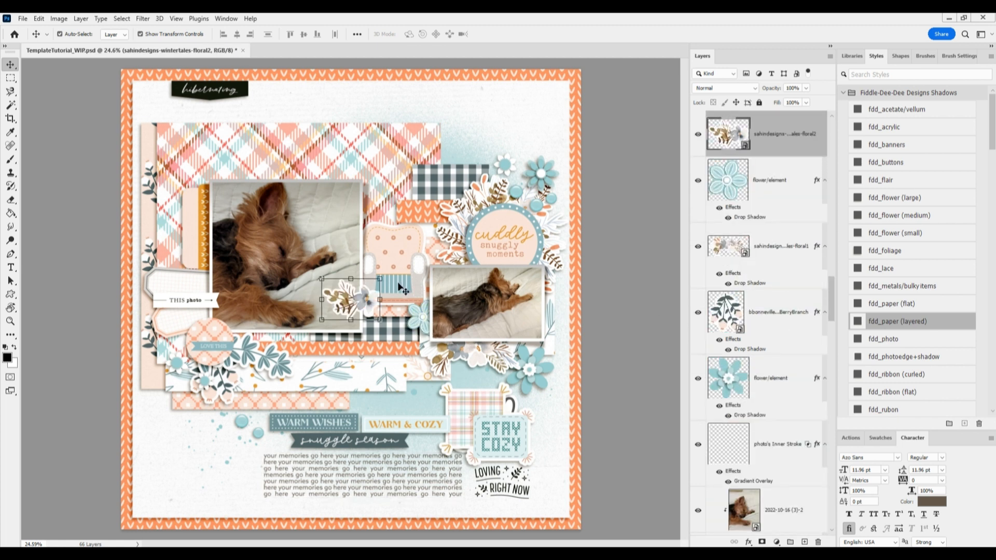
{"action": "left_click_drag", "start_coordinate": [357, 299], "coordinate": [413, 323]}
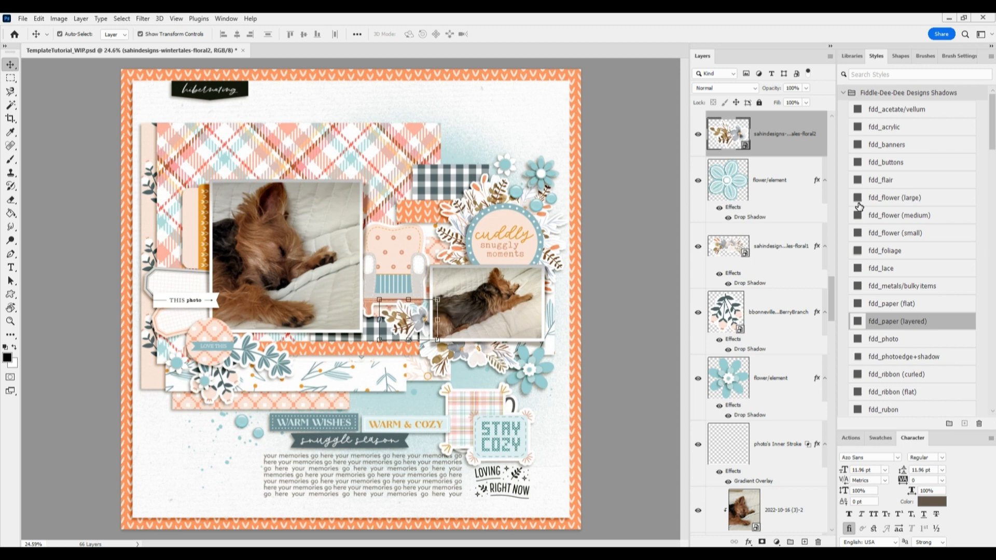
{"action": "left_click", "coordinate": [895, 322]}
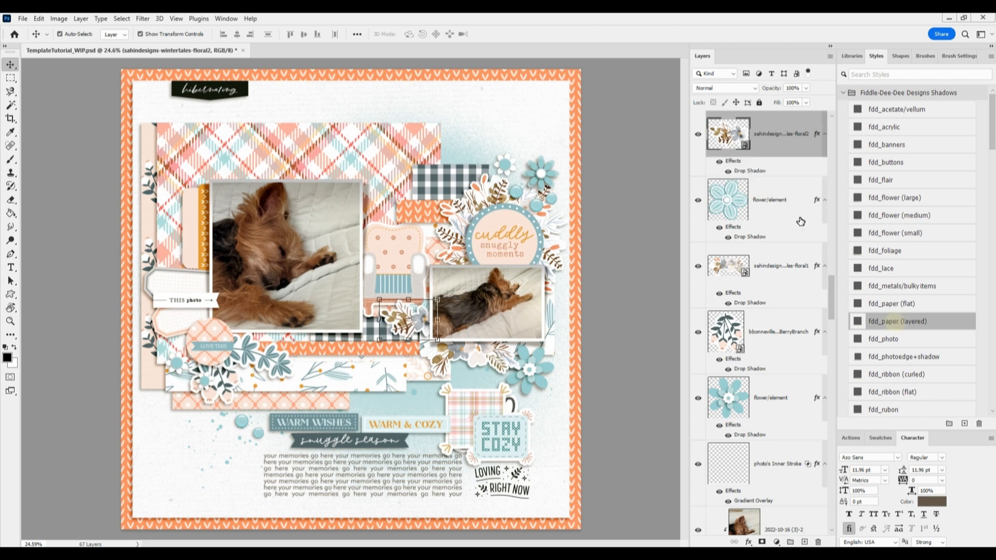
{"action": "right_click", "coordinate": [746, 200]}
{"action": "right_click", "coordinate": [773, 190]}
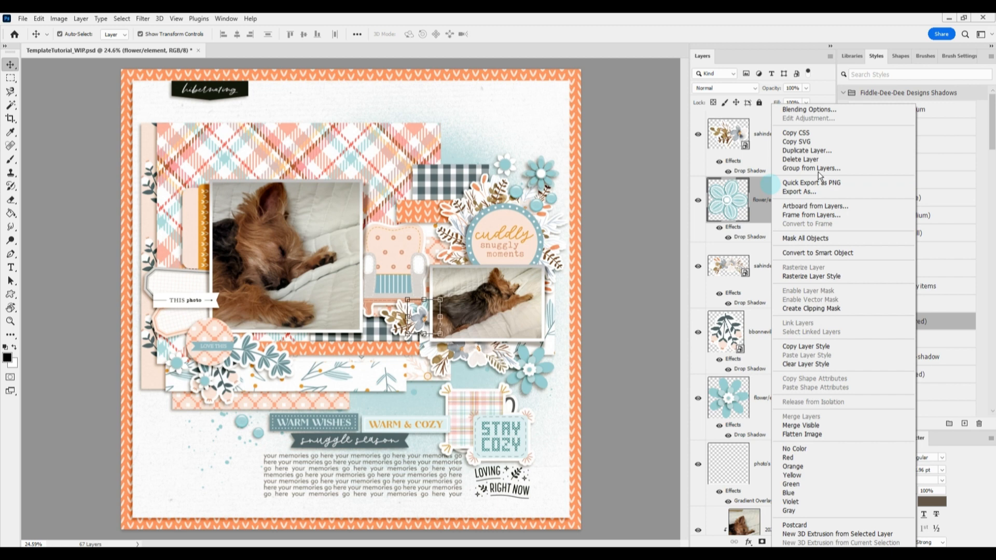
{"action": "left_click", "coordinate": [825, 160]}
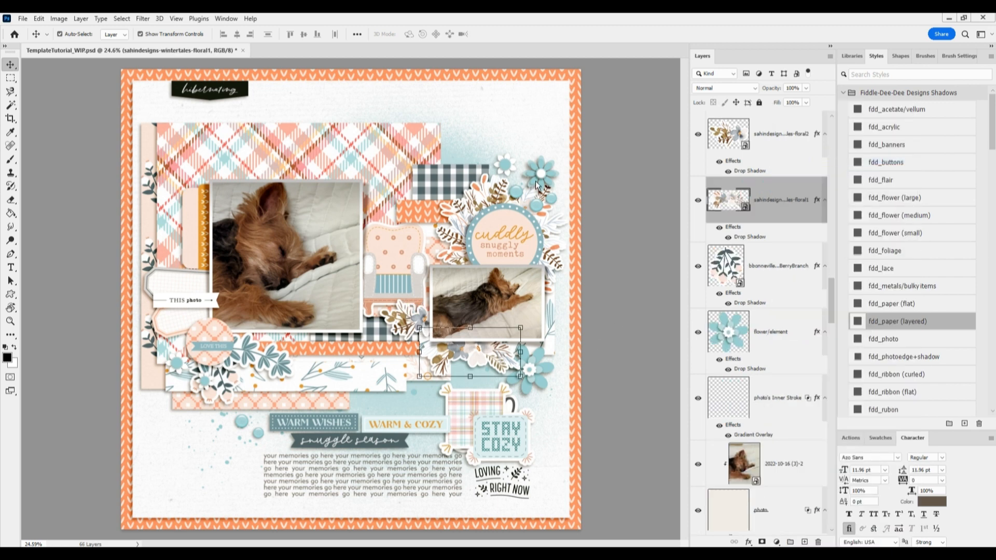
Replace the small flower above the cuddly moments badge with sahindesigns-wintertales-brad1, styled with the fdd_buttons shadow
{"action": "left_click", "coordinate": [503, 169]}
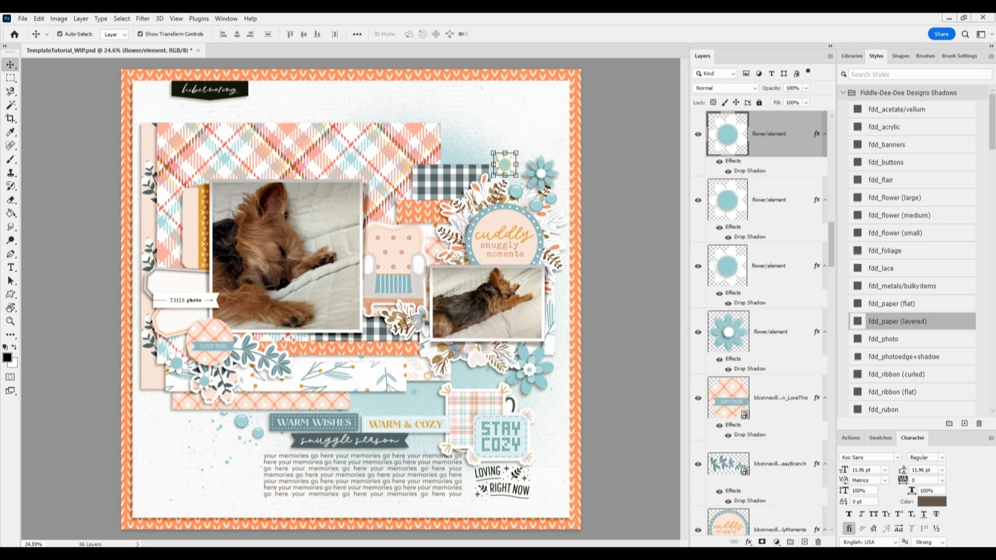
{"action": "key", "text": "ctrl+v"}
{"action": "left_click_drag", "start_coordinate": [351, 300], "coordinate": [507, 169]}
{"action": "key", "text": "ctrl+t"}
{"action": "left_click", "coordinate": [515, 34]}
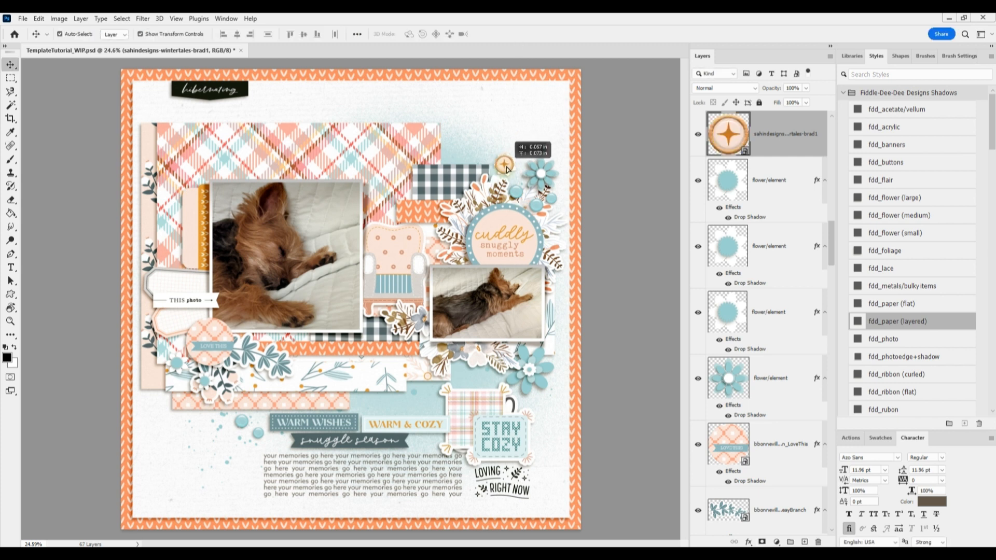
{"action": "left_click", "coordinate": [893, 162]}
{"action": "left_click", "coordinate": [876, 162]}
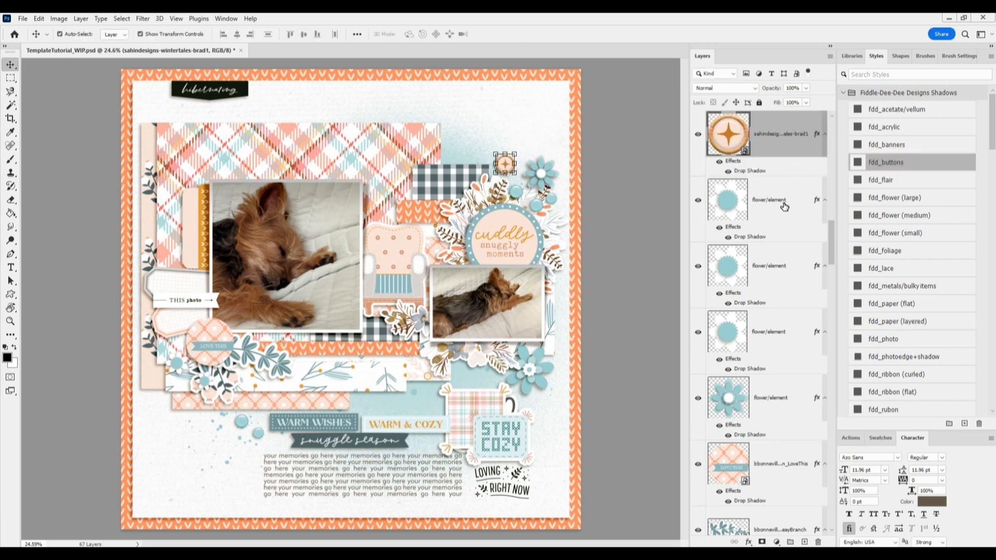
{"action": "left_click", "coordinate": [781, 202]}
{"action": "right_click", "coordinate": [781, 203]}
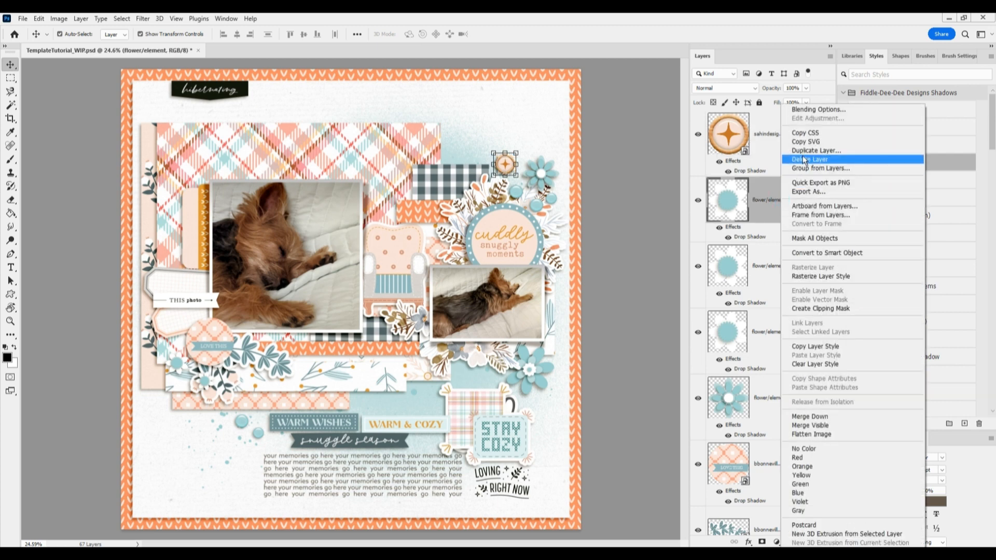
{"action": "left_click", "coordinate": [802, 158]}
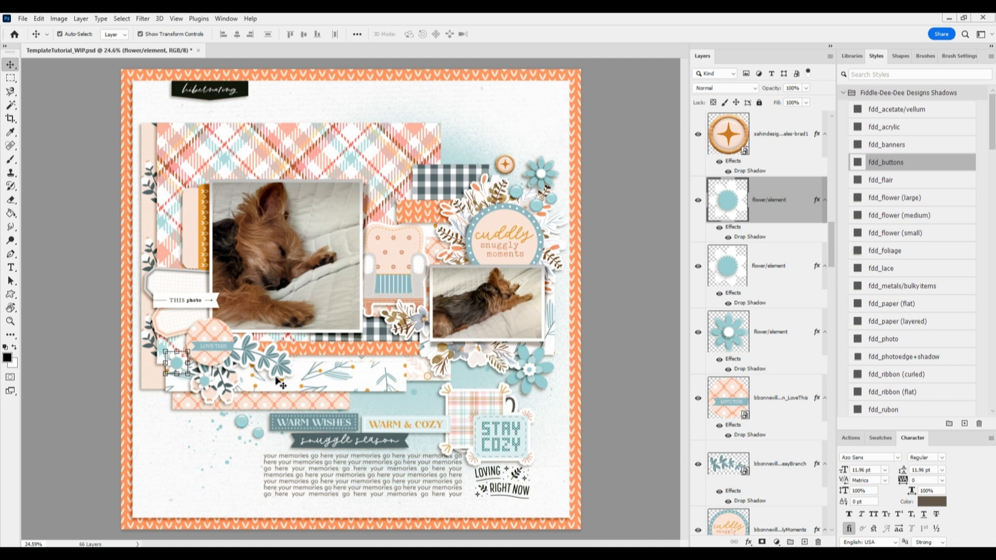
{"action": "left_click", "coordinate": [259, 431]}
{"action": "left_click", "coordinate": [241, 422]}
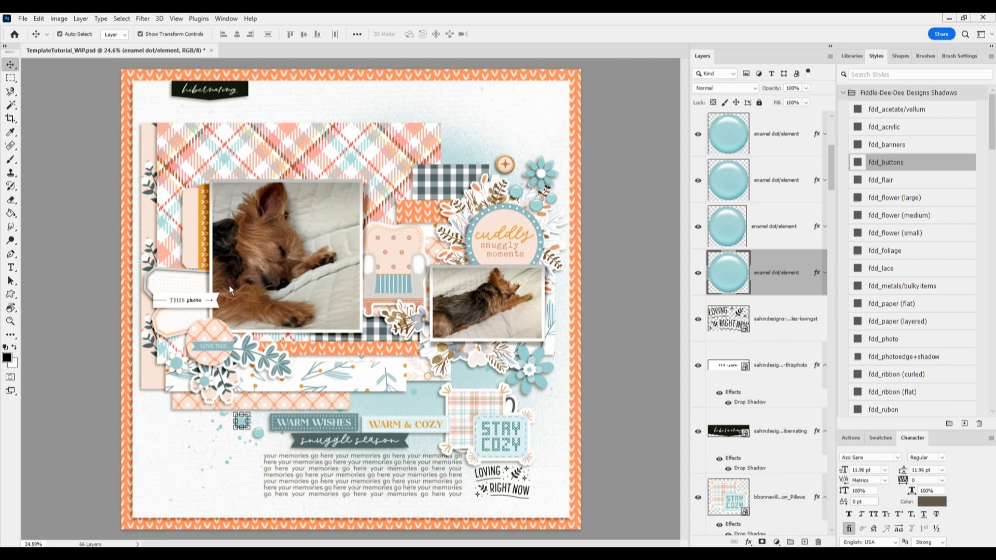
Replace the small flower below the Love This badge with a scaled-down RE_Resolutions_Flower05, styled with the fdd_buttons shadow
{"action": "left_click", "coordinate": [185, 369]}
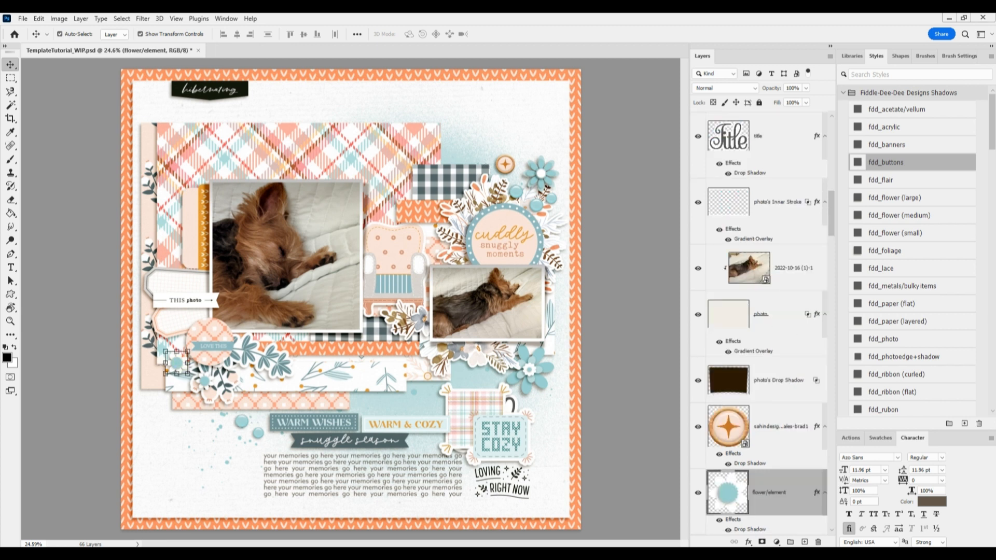
{"action": "key", "text": "ctrl+v"}
{"action": "left_click_drag", "start_coordinate": [352, 303], "coordinate": [178, 355]}
{"action": "key", "text": "ctrl+t"}
{"action": "left_click", "coordinate": [514, 34]}
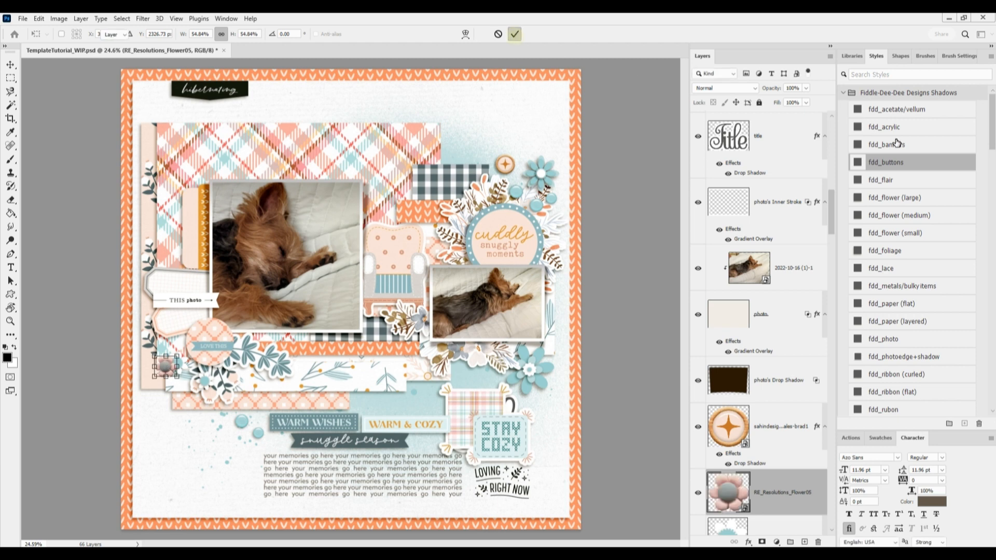
{"action": "left_click", "coordinate": [888, 162]}
{"action": "left_click_drag", "start_coordinate": [167, 367], "coordinate": [179, 364]}
{"action": "scroll", "coordinate": [788, 340], "scroll_direction": "down", "scroll_amount": 4}
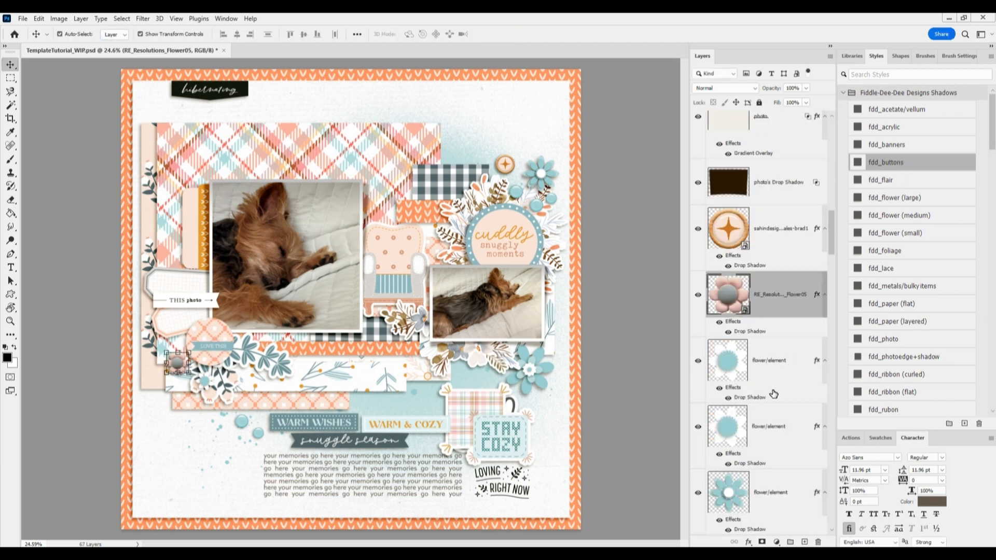
{"action": "left_click", "coordinate": [773, 369]}
{"action": "right_click", "coordinate": [795, 355]}
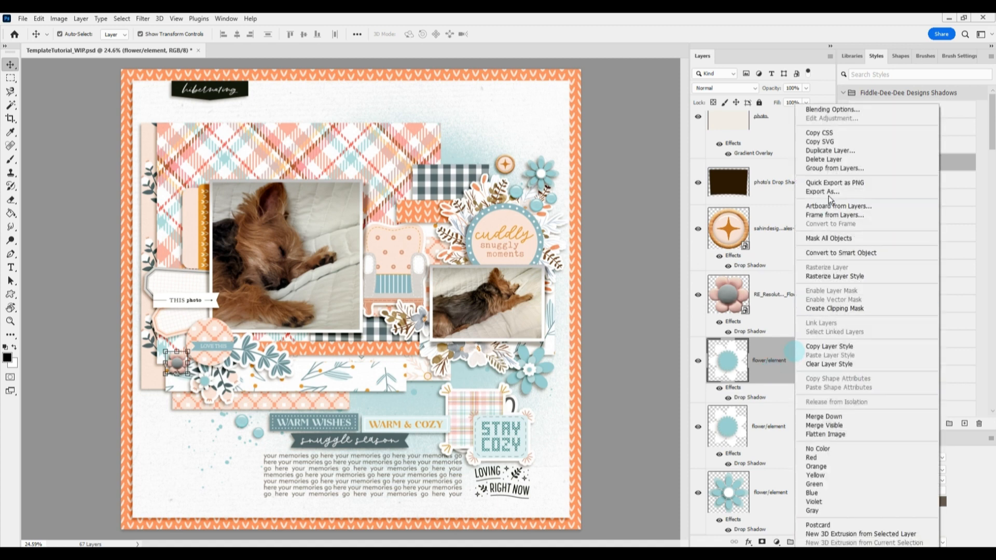
{"action": "left_click", "coordinate": [827, 159]}
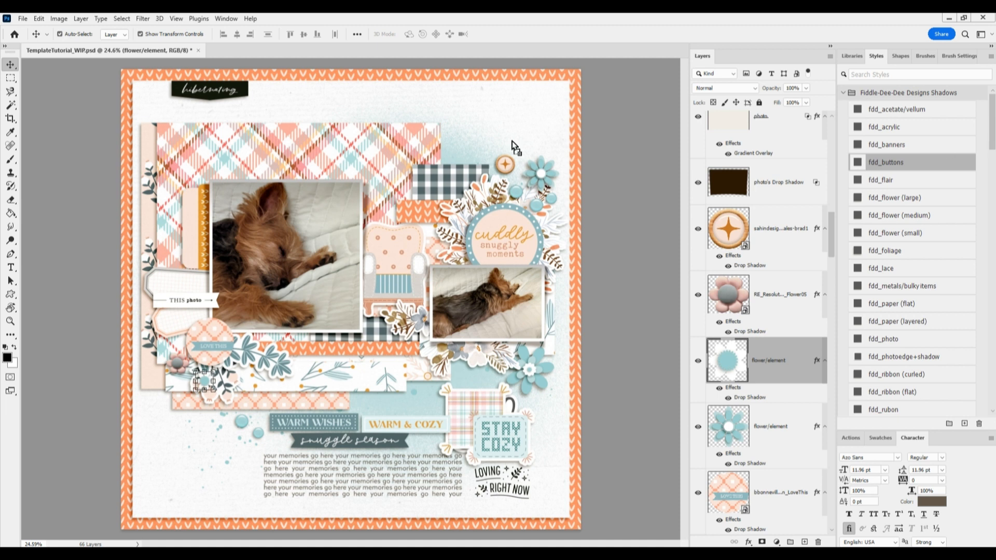
Place the RE_Resolutions_Label06 "Right Now" label, give it the fdd_paper (layered) shadow, and tuck it under the hibernating banner
{"action": "key", "text": "ctrl+v"}
{"action": "left_click_drag", "start_coordinate": [342, 208], "coordinate": [229, 109]}
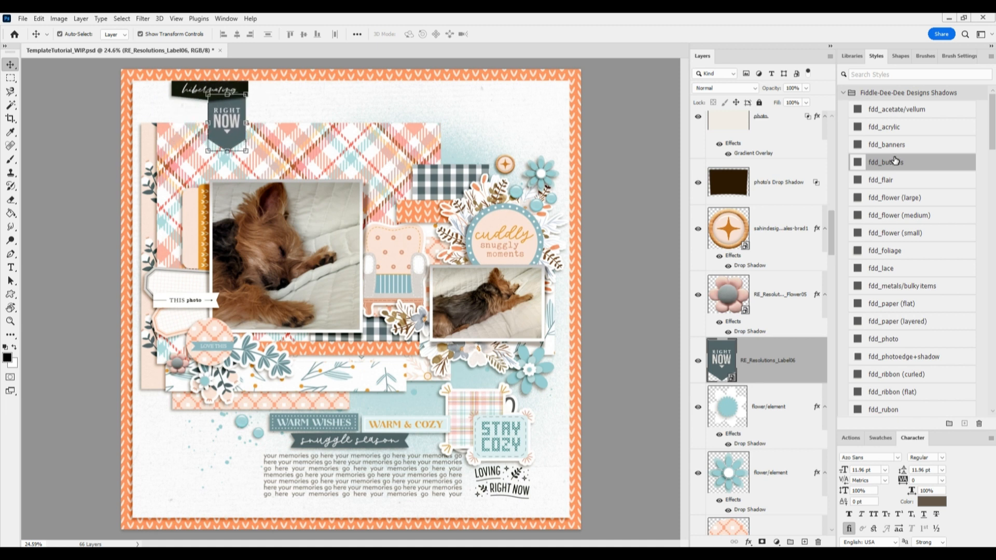
{"action": "left_click", "coordinate": [897, 321]}
{"action": "mouse_move", "coordinate": [231, 103]}
{"action": "left_mouse_down"}
{"action": "mouse_move", "coordinate": [209, 104]}
{"action": "mouse_move", "coordinate": [200, 89]}
{"action": "mouse_move", "coordinate": [187, 96]}
{"action": "mouse_move", "coordinate": [188, 106]}
{"action": "mouse_move", "coordinate": [251, 79]}
{"action": "mouse_move", "coordinate": [235, 99]}
{"action": "mouse_move", "coordinate": [298, 179]}
{"action": "mouse_move", "coordinate": [271, 191]}
{"action": "mouse_move", "coordinate": [228, 89]}
{"action": "left_mouse_up"}
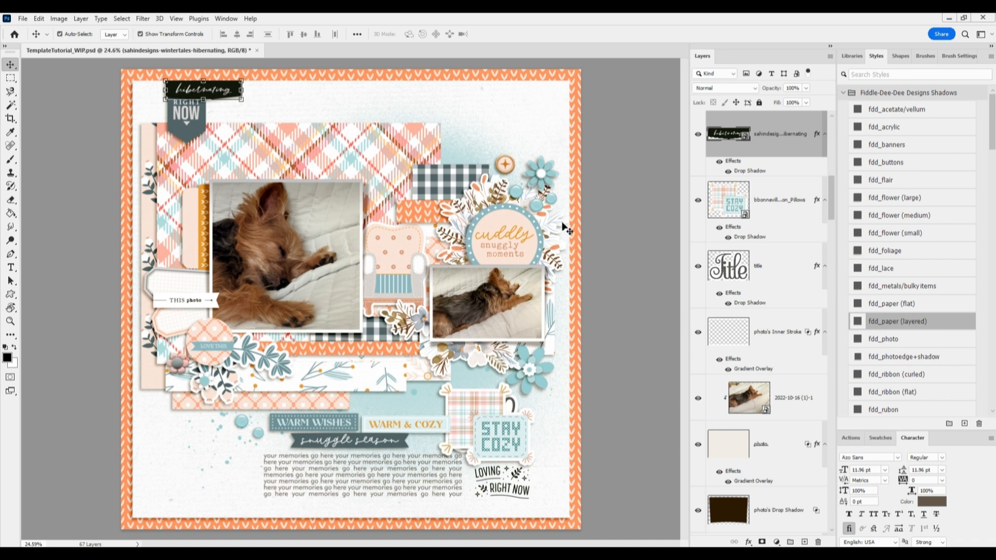
Place the five sequins RE_Resolutions_Sequin01 to Sequin05 among the enamel dot layers
{"action": "left_click", "coordinate": [514, 196]}
{"action": "left_click", "coordinate": [780, 230]}
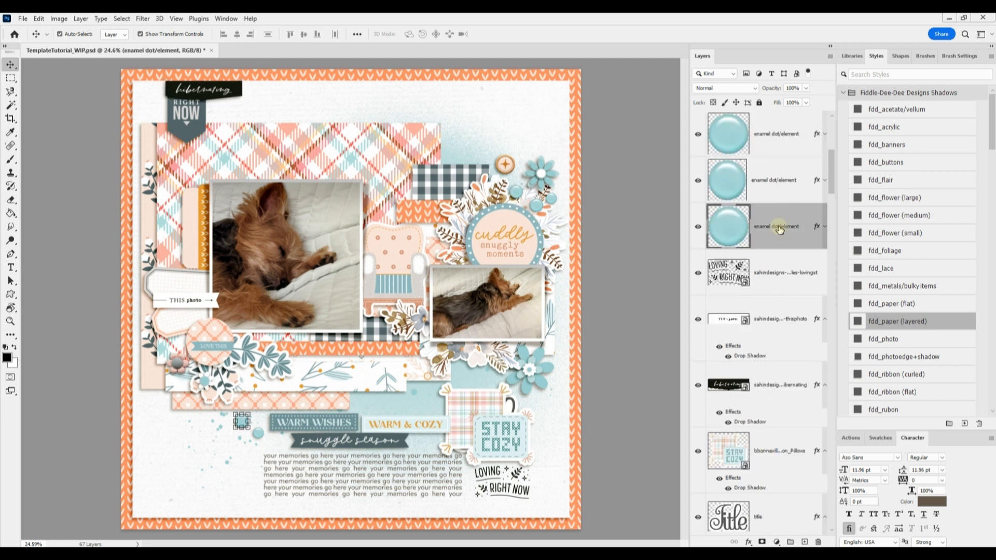
{"action": "scroll", "coordinate": [781, 229], "scroll_direction": "up", "scroll_amount": 3}
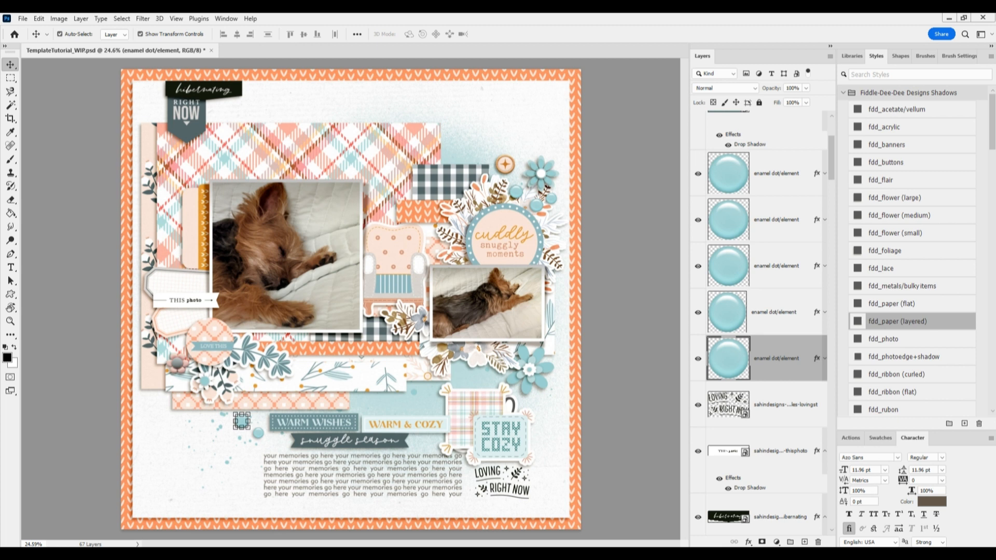
{"action": "left_click_drag", "start_coordinate": [444, 285], "coordinate": [384, 286]}
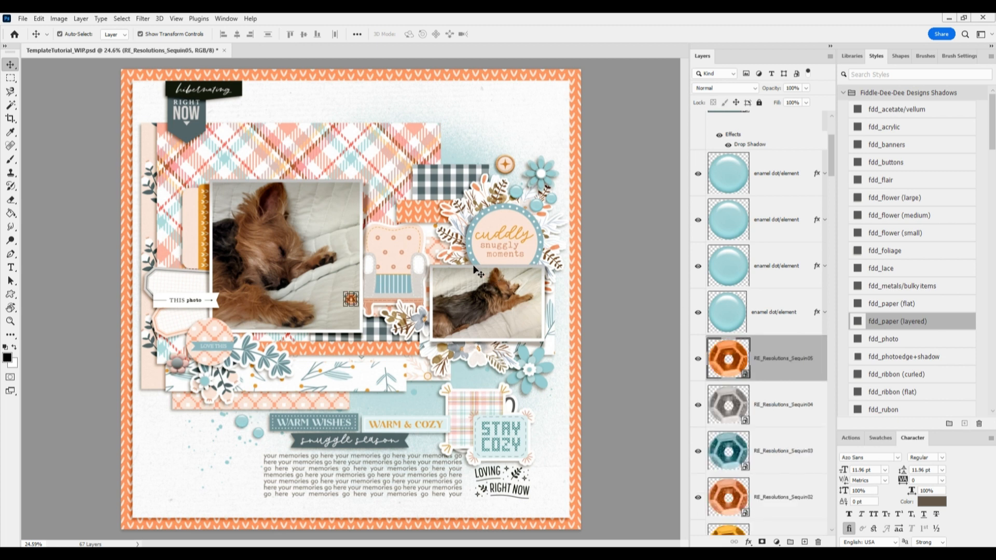
Move all five sequin layers above the enamel dot layers and apply the fdd_sequins/scatters shadow style to them
{"action": "scroll", "coordinate": [804, 431], "scroll_direction": "down", "scroll_amount": 3}
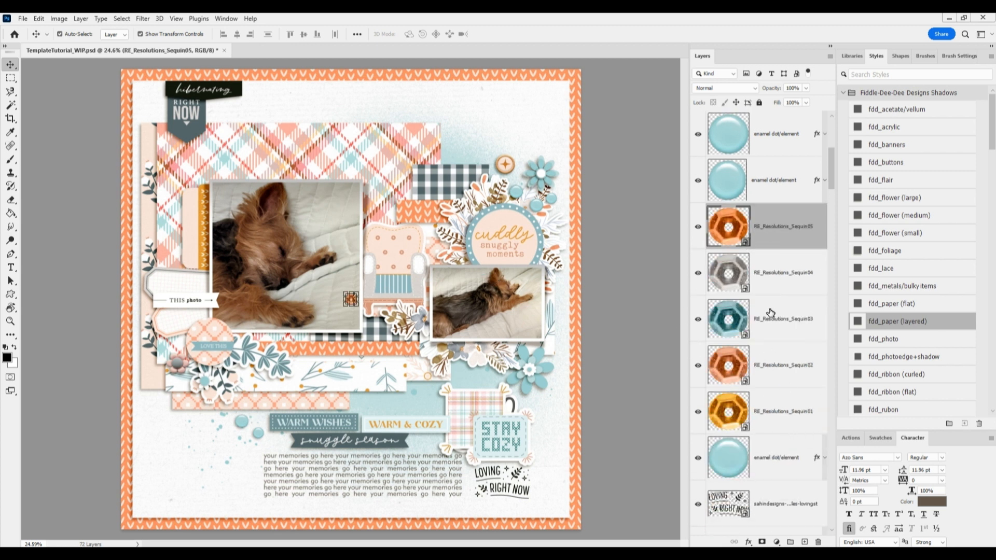
{"action": "left_click", "coordinate": [769, 422], "text": "shift"}
{"action": "scroll", "coordinate": [784, 384], "scroll_direction": "up", "scroll_amount": 3}
{"action": "left_click_drag", "start_coordinate": [768, 414], "coordinate": [766, 231]}
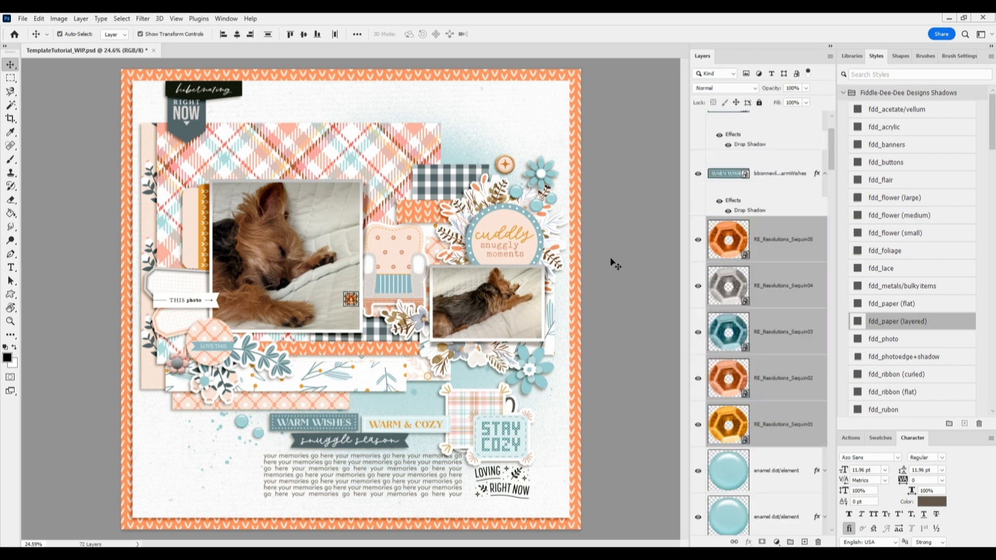
{"action": "scroll", "coordinate": [937, 321], "scroll_direction": "down", "scroll_amount": 3}
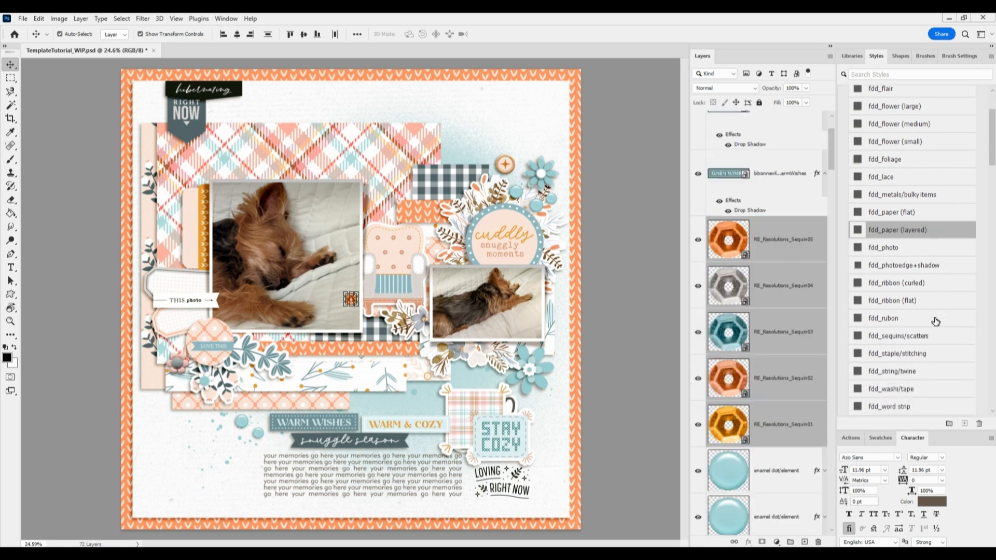
{"action": "left_click", "coordinate": [899, 336]}
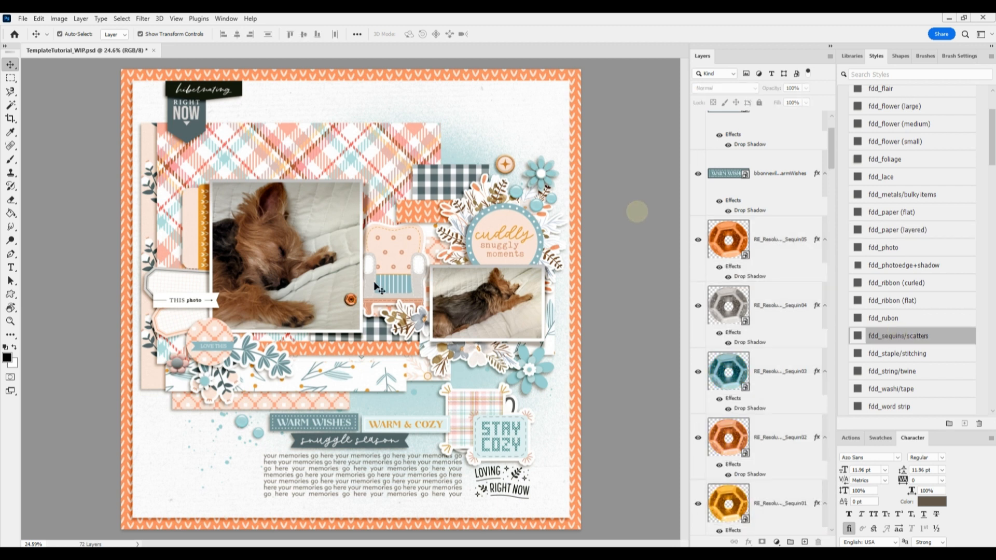
Position the five sequins over the enamel dots, three near the cuddly moments badge and two beside the Warm Wishes label
{"action": "left_click_drag", "start_coordinate": [350, 299], "coordinate": [551, 199]}
{"action": "left_click", "coordinate": [357, 293]}
{"action": "left_click_drag", "start_coordinate": [357, 293], "coordinate": [521, 186]}
{"action": "left_click", "coordinate": [354, 303]}
{"action": "left_click_drag", "start_coordinate": [357, 303], "coordinate": [541, 209]}
{"action": "left_click_drag", "start_coordinate": [351, 300], "coordinate": [240, 421]}
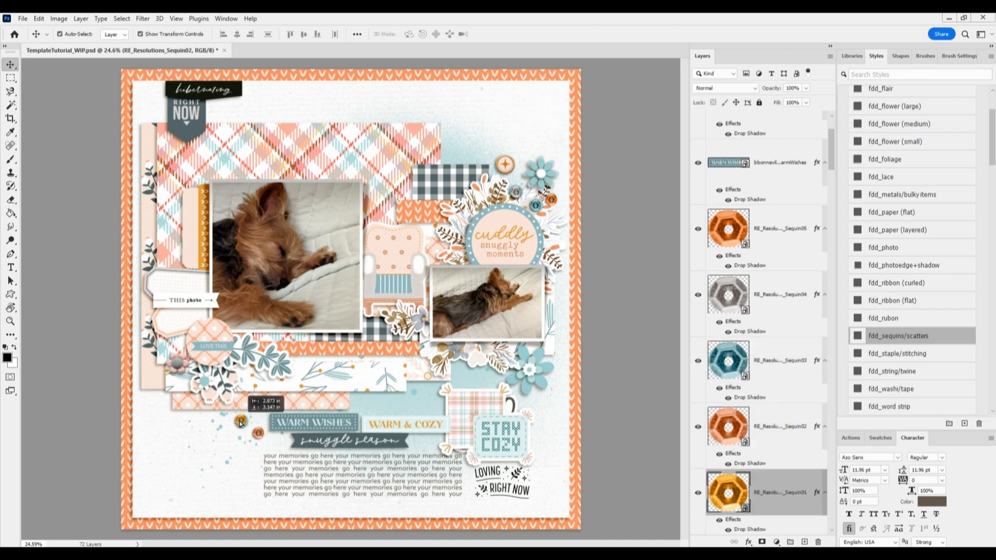
Delete all five enamel dot placeholder layers below the sequins
{"action": "scroll", "coordinate": [762, 364], "scroll_direction": "down", "scroll_amount": 5}
{"action": "left_click", "coordinate": [781, 238]}
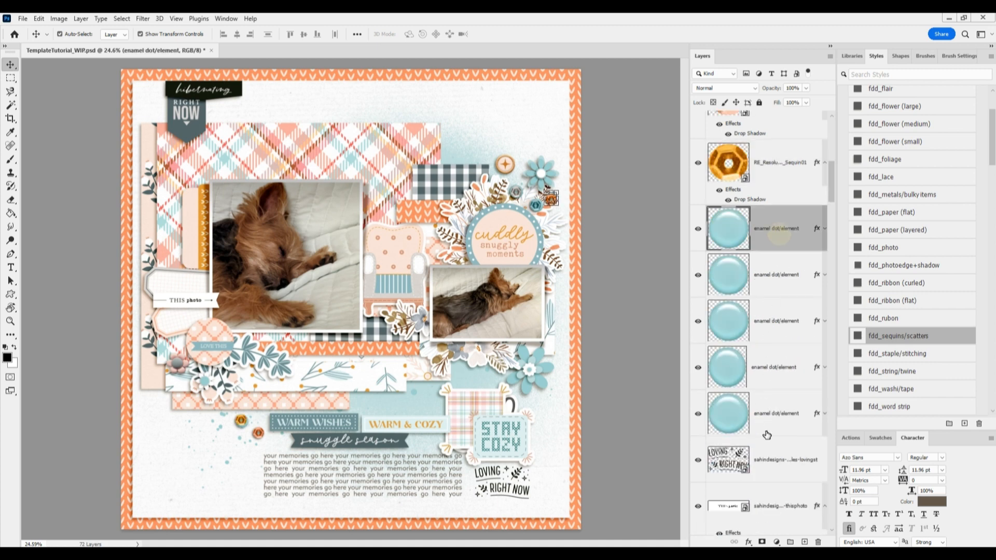
{"action": "left_click", "coordinate": [770, 416], "text": "shift"}
{"action": "right_click", "coordinate": [771, 416]}
{"action": "left_click", "coordinate": [817, 162]}
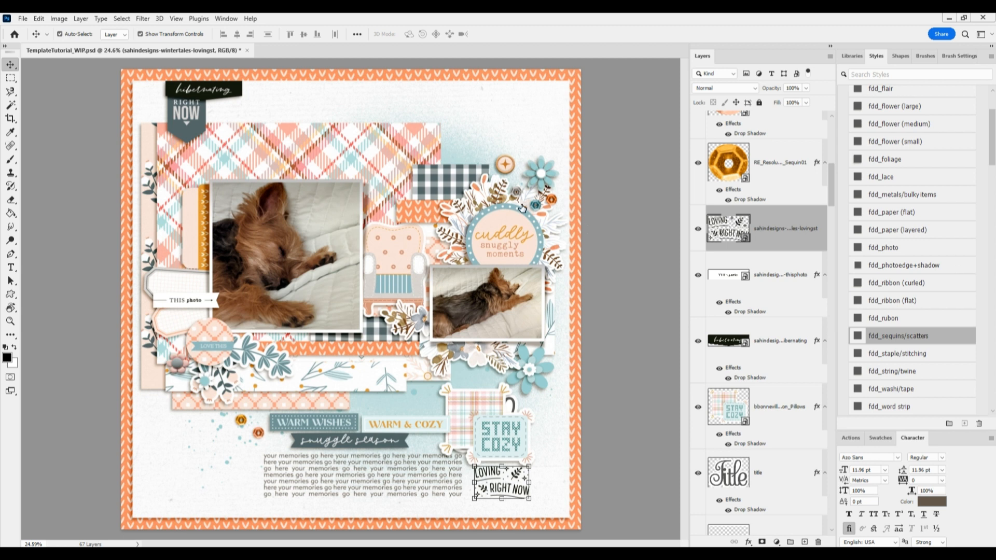
Place RE_Resolutions_Stitch01 over the cuddly snuggly moments badge and move its layer directly beneath the badge layer
{"action": "left_click", "coordinate": [504, 243]}
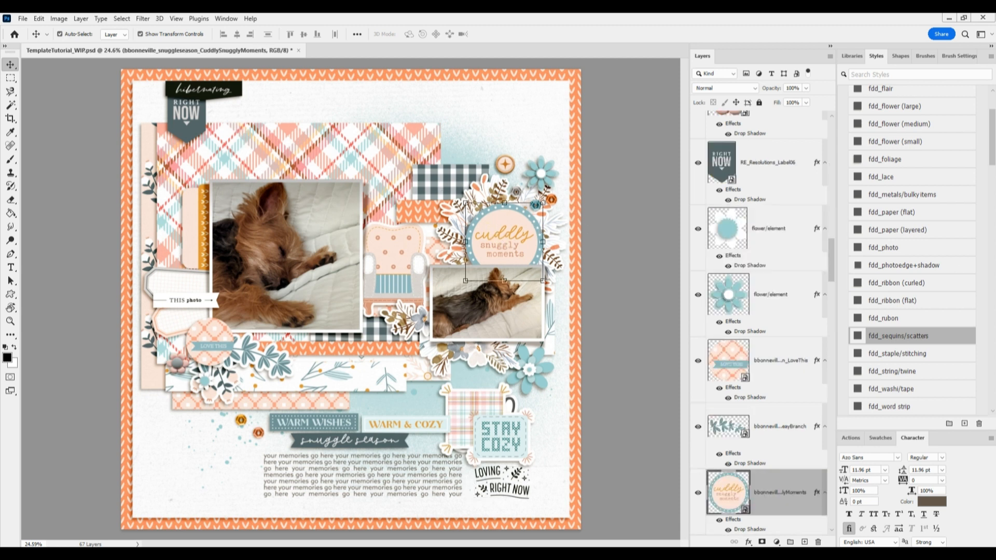
{"action": "key", "text": "ctrl+v"}
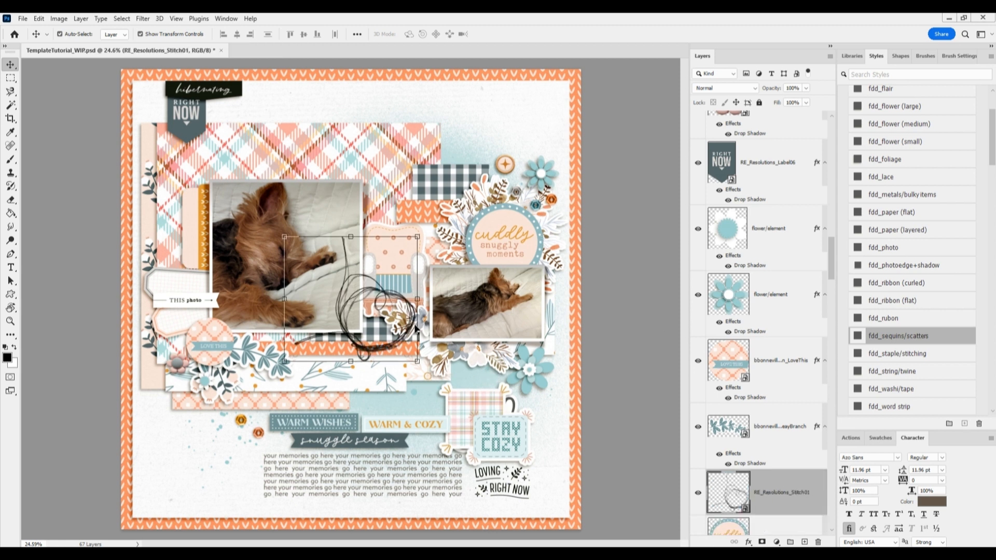
{"action": "left_click_drag", "start_coordinate": [411, 322], "coordinate": [539, 246]}
{"action": "scroll", "coordinate": [741, 347], "scroll_direction": "down", "scroll_amount": 2}
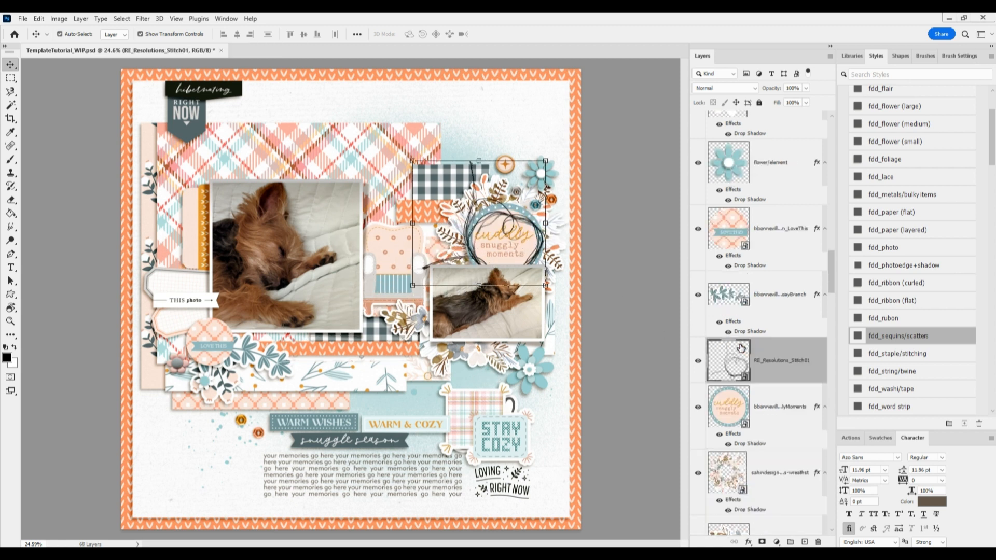
{"action": "left_click_drag", "start_coordinate": [766, 357], "coordinate": [760, 437]}
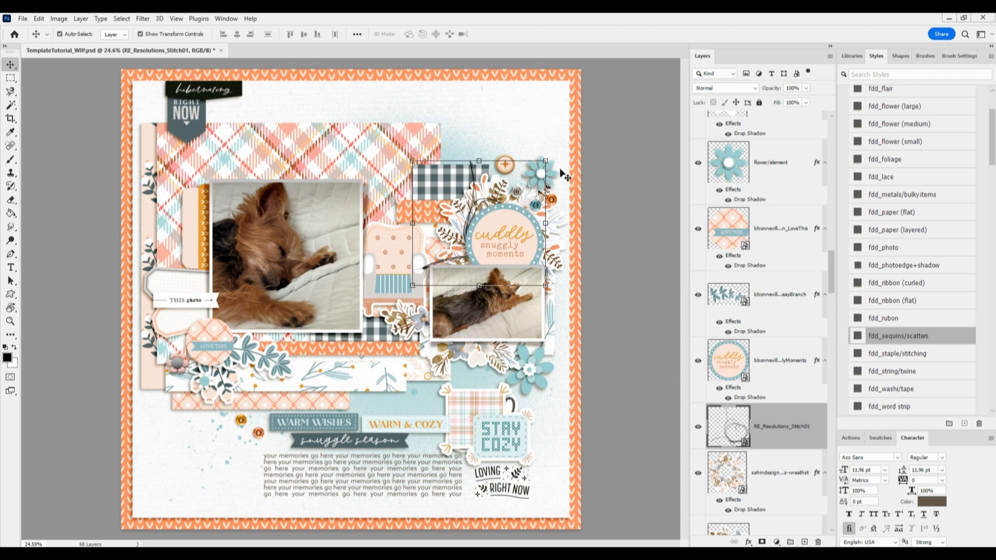
Enlarge the black stitching slightly around the badge and apply the fdd_staple/stitching shadow style to it
{"action": "left_click_drag", "start_coordinate": [547, 159], "coordinate": [560, 149]}
{"action": "left_click_drag", "start_coordinate": [538, 210], "coordinate": [534, 214]}
{"action": "left_click", "coordinate": [515, 34]}
{"action": "scroll", "coordinate": [884, 362], "scroll_direction": "down", "scroll_amount": 1}
{"action": "scroll", "coordinate": [884, 363], "scroll_direction": "down", "scroll_amount": 1}
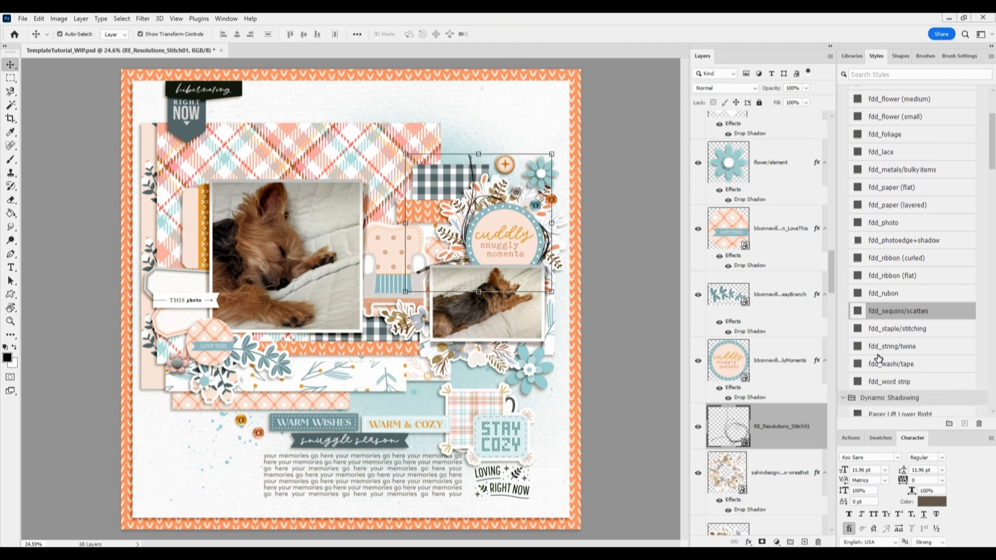
{"action": "left_click", "coordinate": [885, 329]}
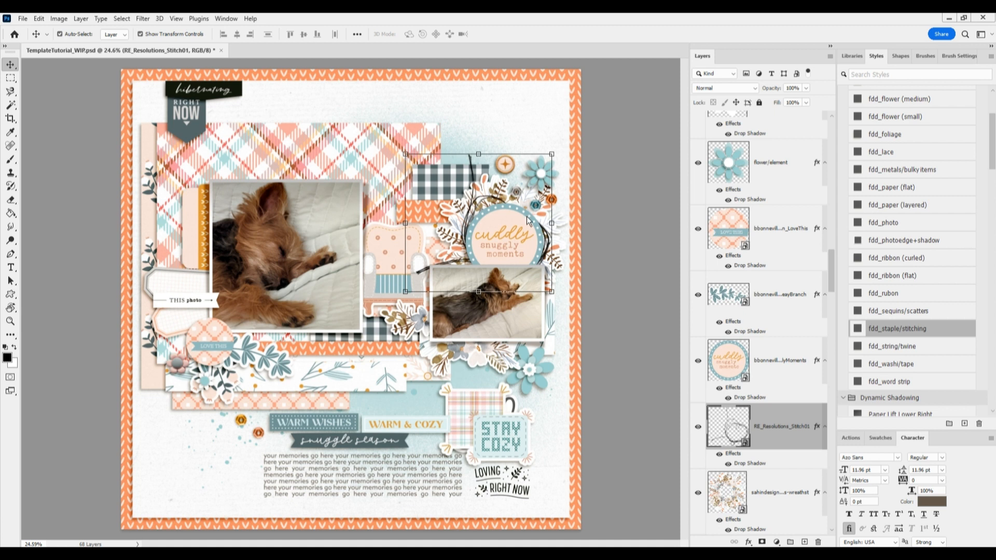
Place RE_Resolutions_Button02 above the small flower placeholder layer and apply the fdd_buttons shadow style to it
{"action": "left_click", "coordinate": [205, 386]}
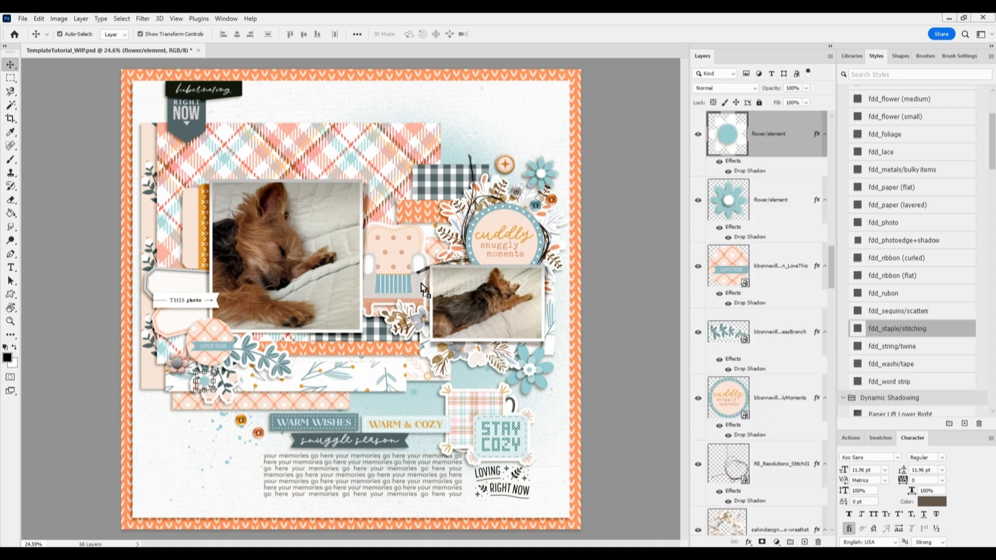
{"action": "key", "text": "ctrl+v"}
{"action": "scroll", "coordinate": [905, 129], "scroll_direction": "up", "scroll_amount": 5}
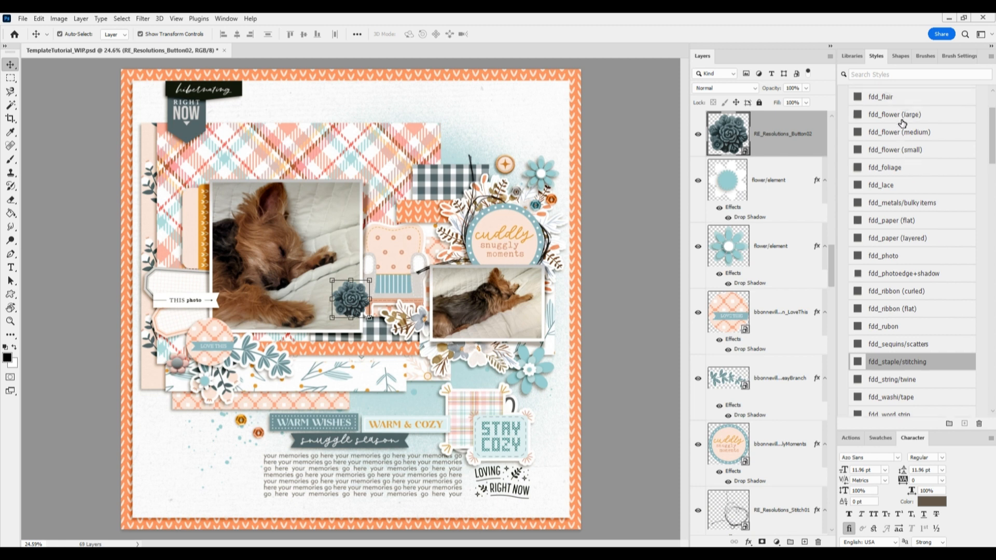
{"action": "left_click", "coordinate": [894, 140]}
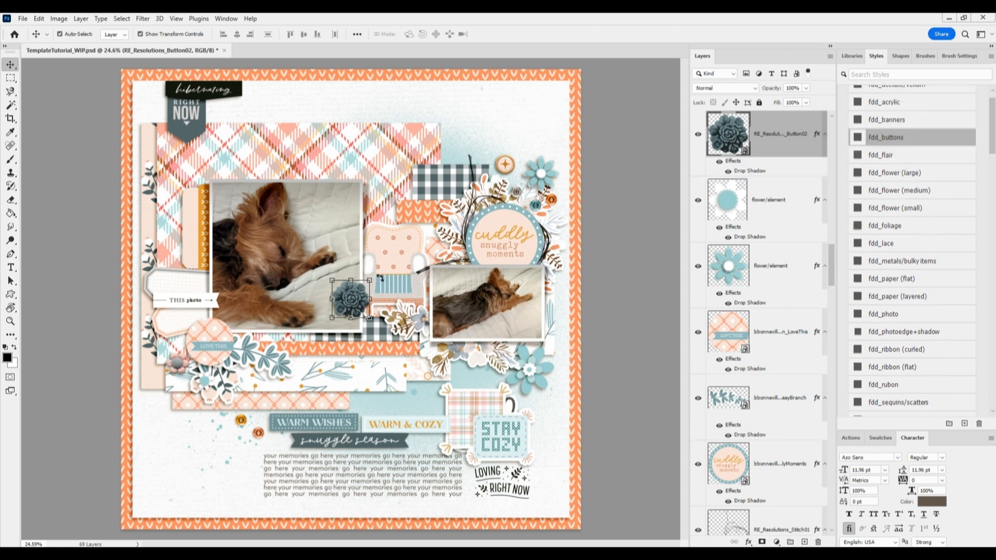
Scale the dark flower button down to about 56% and position it over the small flower below the Love This badge
{"action": "left_click_drag", "start_coordinate": [372, 279], "coordinate": [357, 292]}
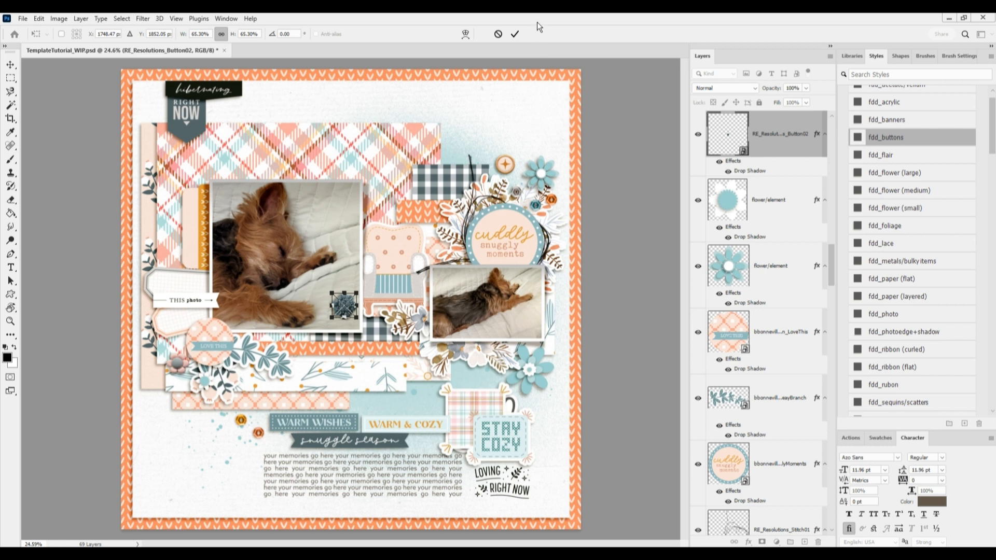
{"action": "left_click", "coordinate": [515, 34]}
{"action": "left_click_drag", "start_coordinate": [344, 306], "coordinate": [215, 379]}
{"action": "key", "text": "ctrl+t"}
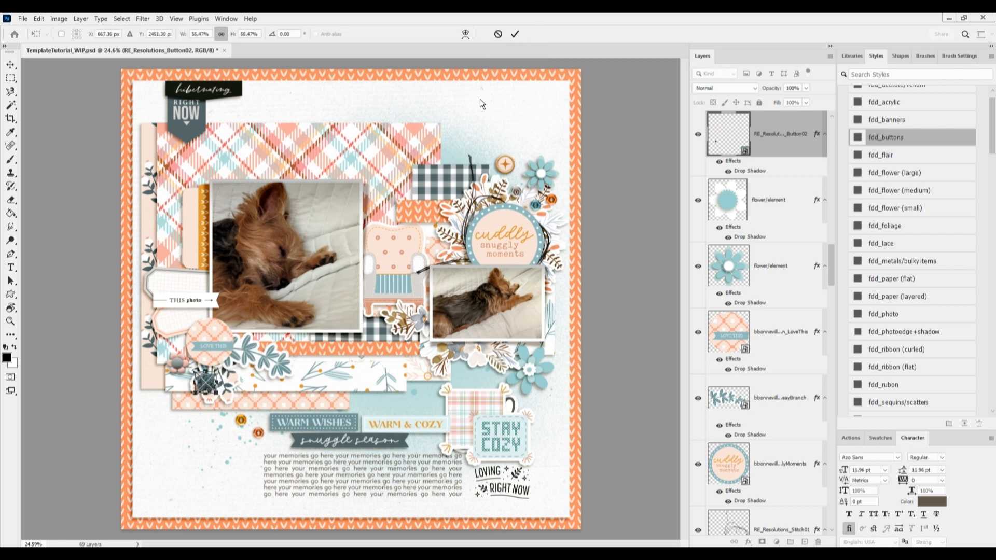
{"action": "left_click", "coordinate": [516, 34]}
Delete the small flower placeholder and reposition the dark button just below the pink flower beside the Love This badge
{"action": "right_click", "coordinate": [776, 203]}
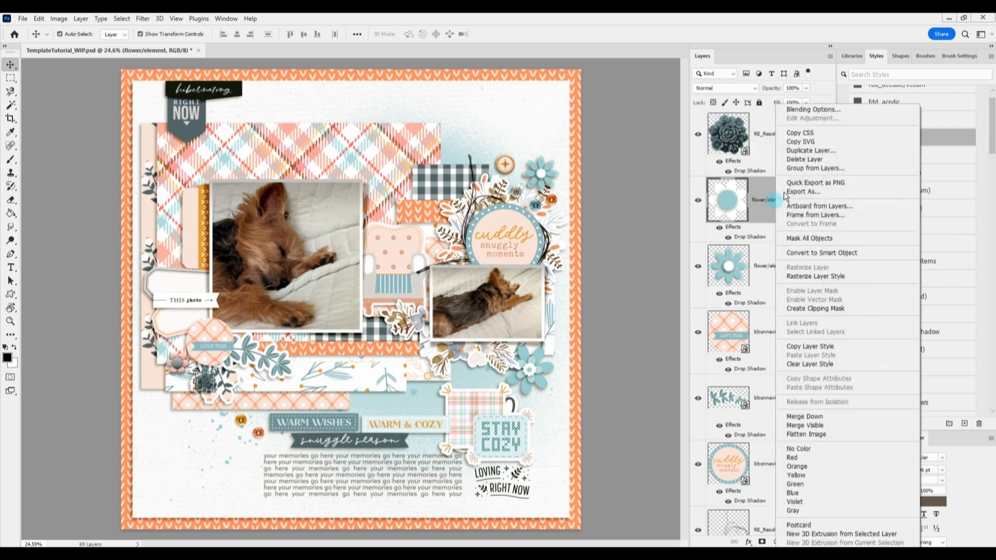
{"action": "left_click", "coordinate": [804, 160]}
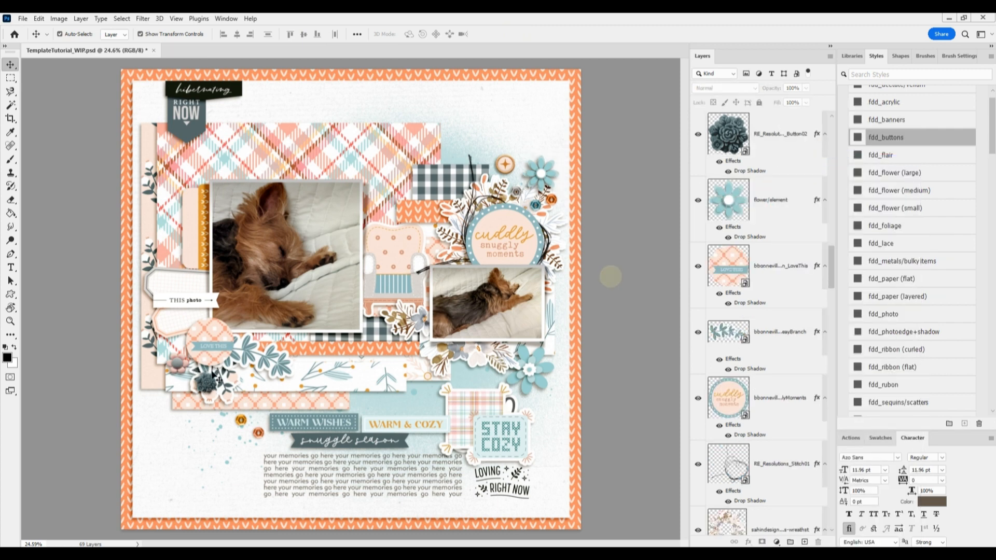
{"action": "left_click", "coordinate": [206, 387]}
{"action": "left_click_drag", "start_coordinate": [206, 386], "coordinate": [184, 388]}
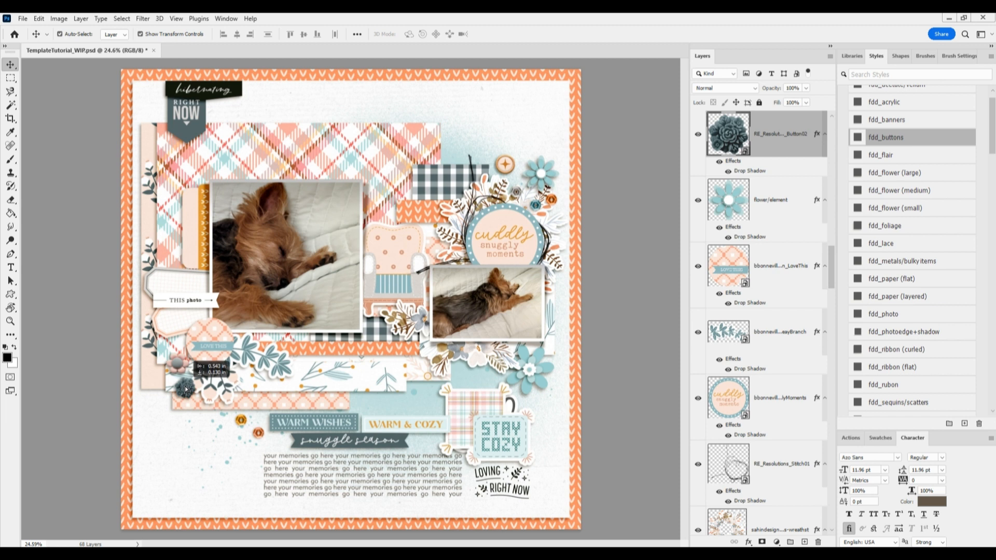
Place RE_Resolutions_Button01 over the flower above the cuddly moments badge, apply fdd_buttons, and scale it to about 82%
{"action": "left_click", "coordinate": [545, 174]}
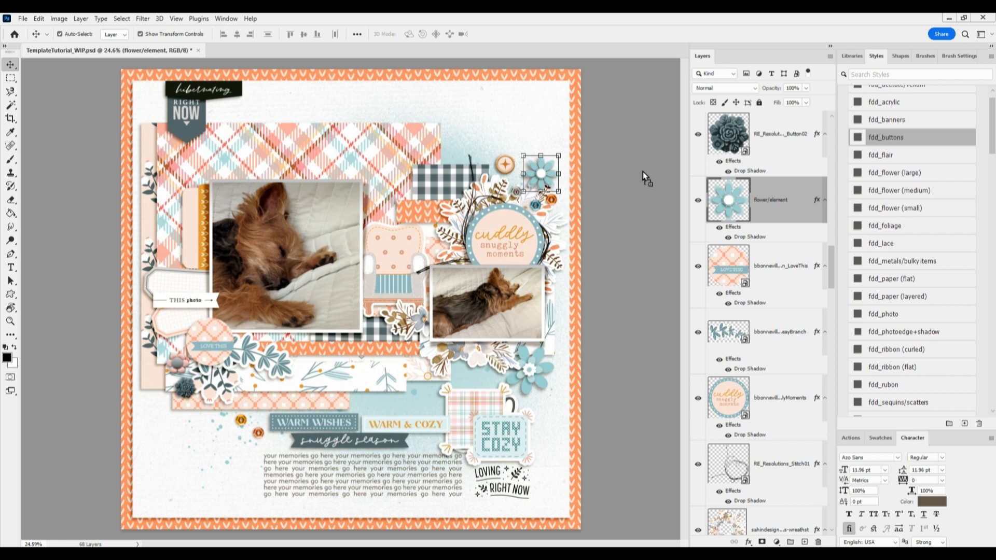
{"action": "left_click_drag", "start_coordinate": [471, 313], "coordinate": [472, 313]}
{"action": "left_click_drag", "start_coordinate": [357, 299], "coordinate": [546, 173]}
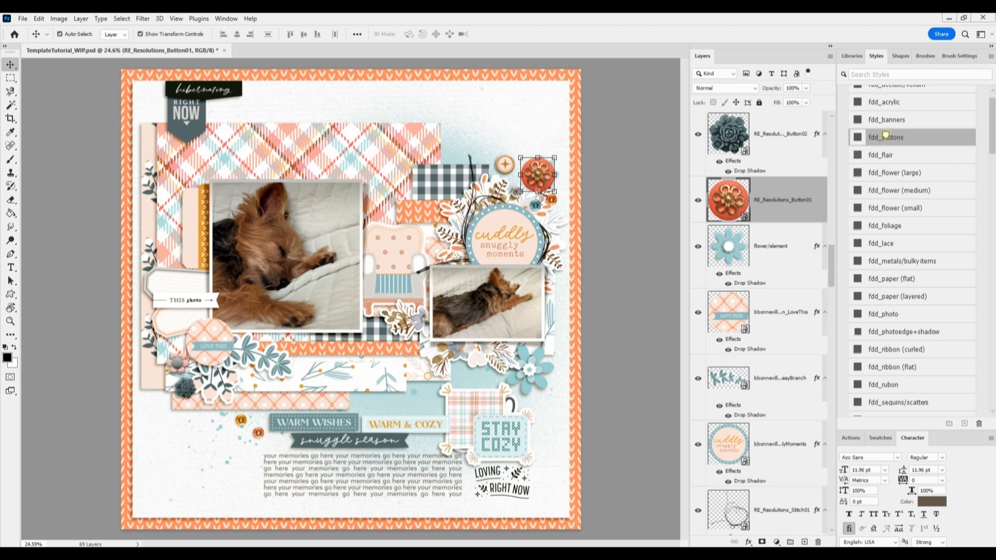
{"action": "left_click", "coordinate": [890, 138]}
{"action": "left_click_drag", "start_coordinate": [554, 157], "coordinate": [548, 180]}
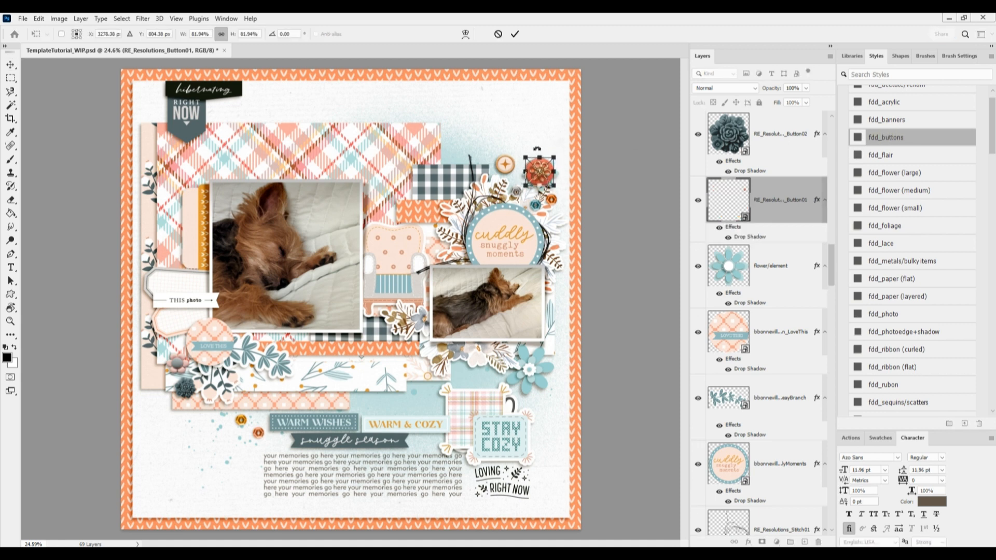
{"action": "left_click", "coordinate": [514, 33]}
Delete the flower placeholder layer beneath the orange button
{"action": "left_click", "coordinate": [757, 252]}
{"action": "right_click", "coordinate": [757, 252]}
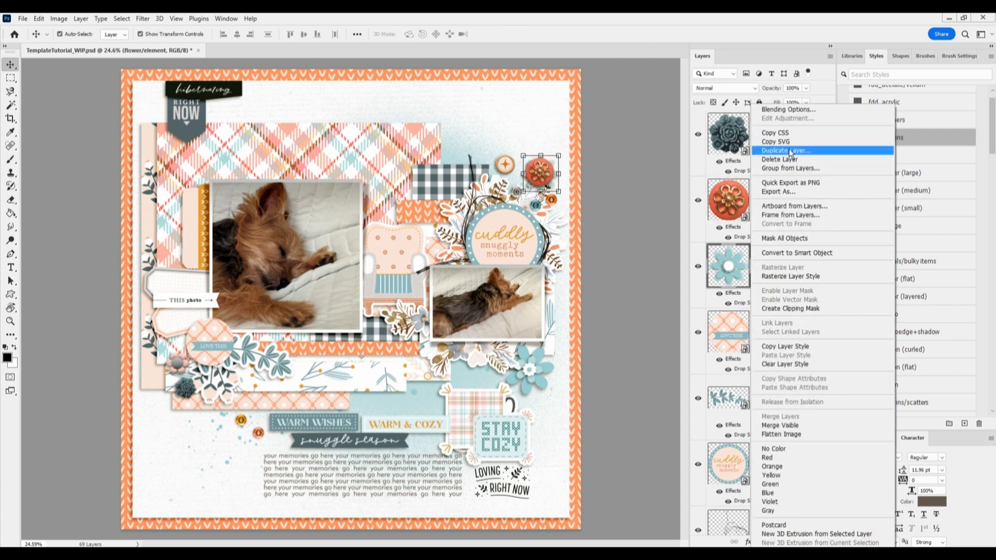
{"action": "left_click", "coordinate": [788, 161]}
Delete the title placeholder layer beneath the Stay Cozy pillows
{"action": "left_click_drag", "start_coordinate": [830, 265], "coordinate": [831, 118]}
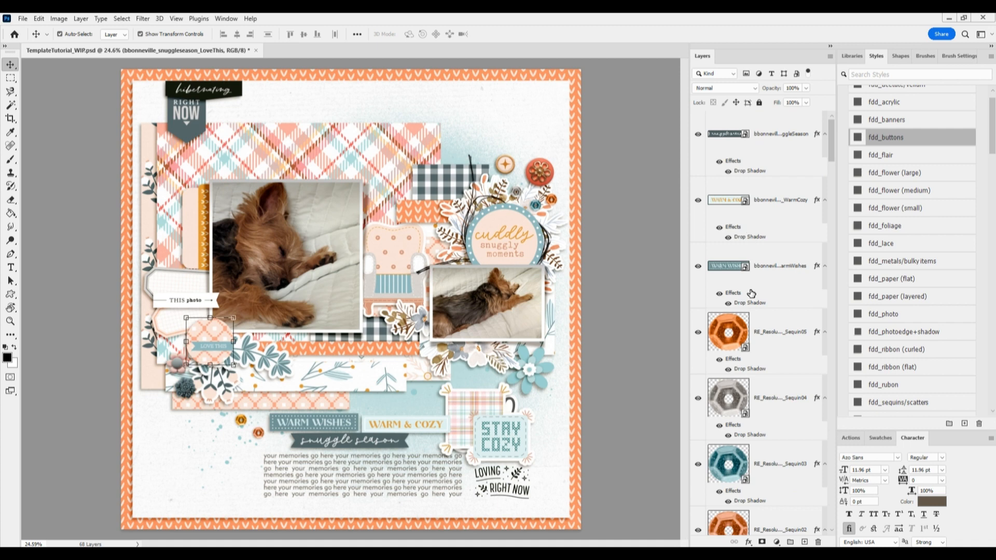
{"action": "scroll", "coordinate": [760, 318], "scroll_direction": "down", "scroll_amount": 10}
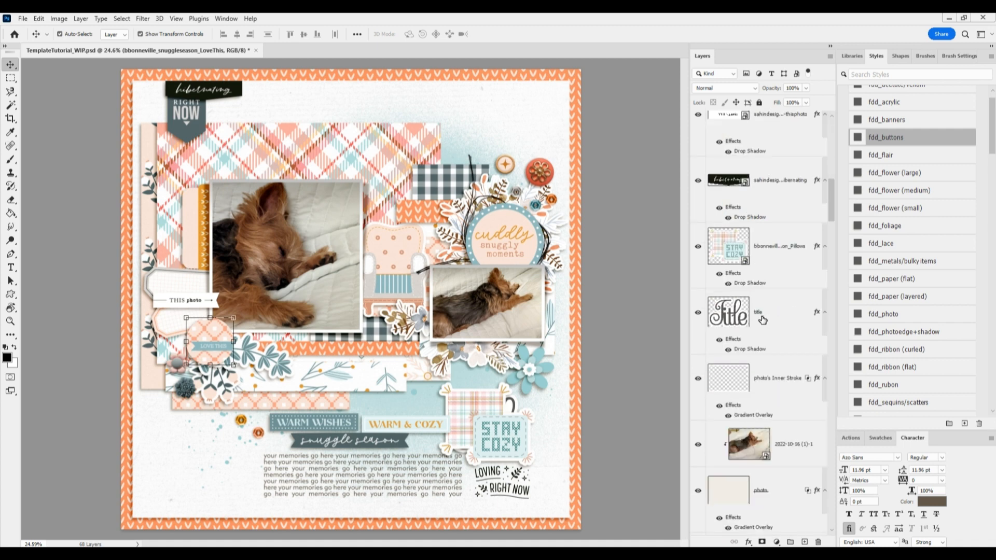
{"action": "left_click", "coordinate": [762, 319]}
{"action": "right_click", "coordinate": [762, 319]}
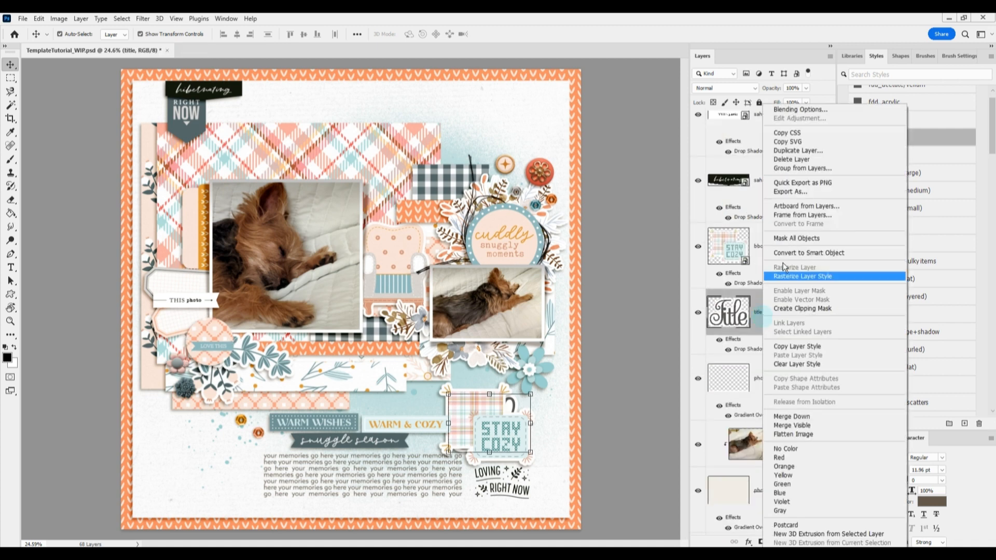
{"action": "left_click", "coordinate": [782, 158]}
Place RE_Resolutions_FlowerSticker03 over the large blue flower below the small photo, rotated about -49 degrees
{"action": "scroll", "coordinate": [782, 332], "scroll_direction": "down", "scroll_amount": 5}
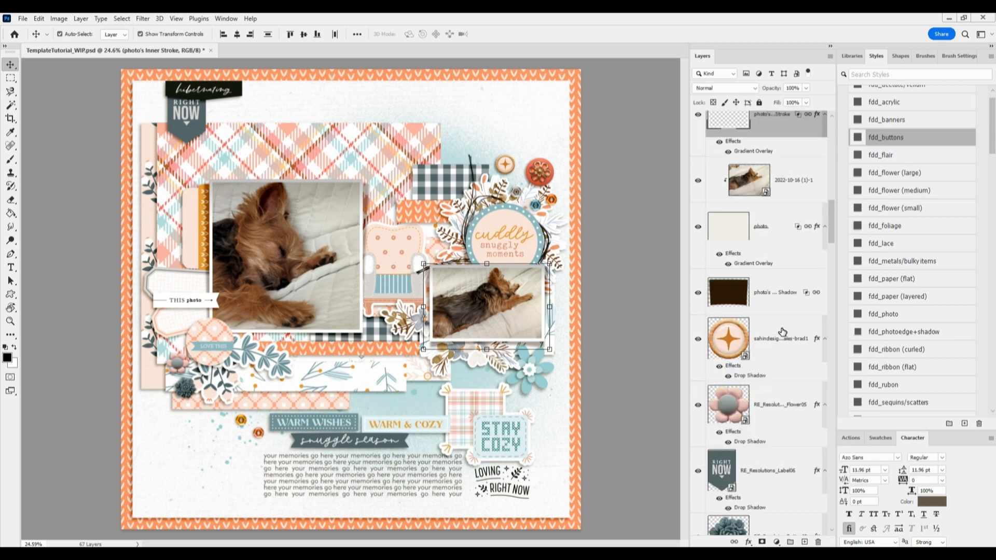
{"action": "scroll", "coordinate": [782, 332], "scroll_direction": "down", "scroll_amount": 5}
{"action": "scroll", "coordinate": [782, 332], "scroll_direction": "down", "scroll_amount": 5}
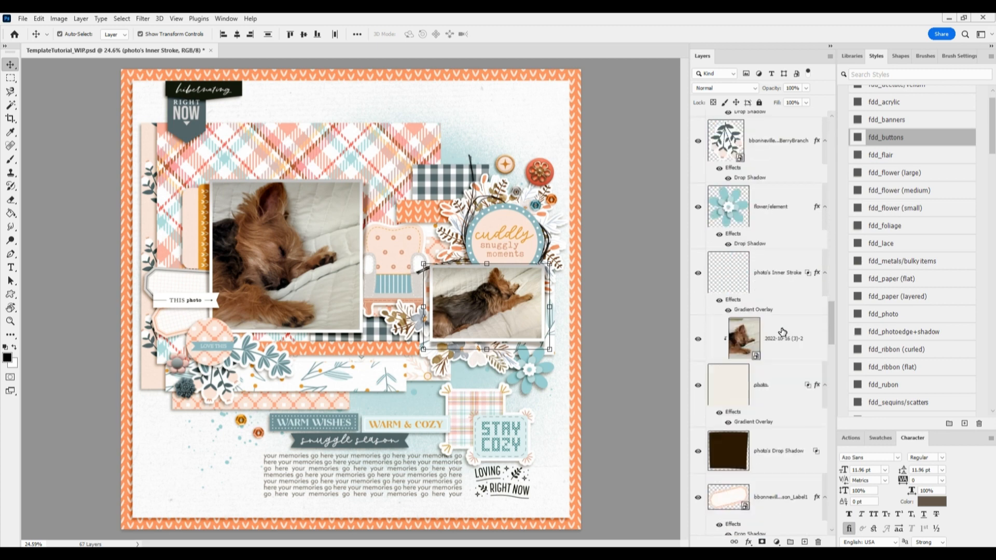
{"action": "left_click", "coordinate": [765, 217]}
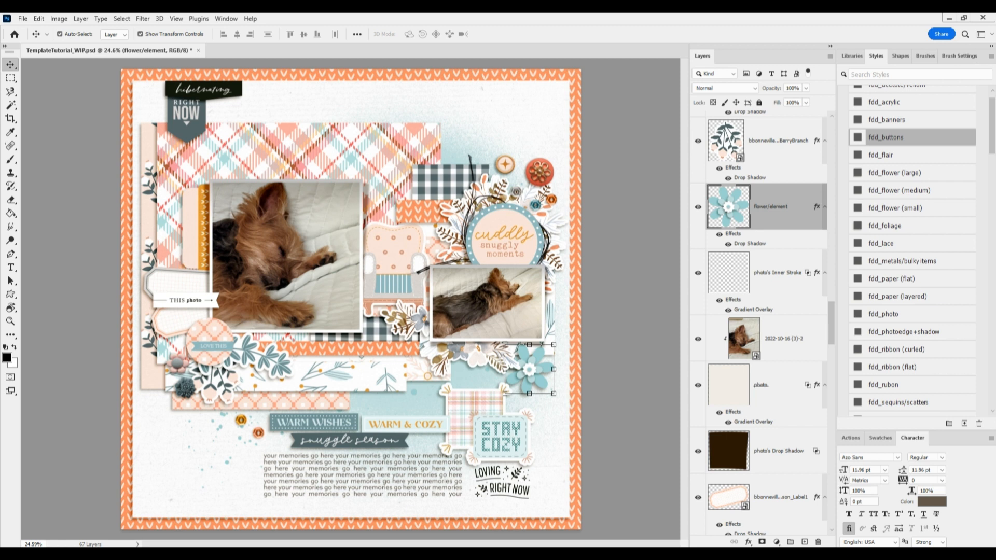
{"action": "left_click_drag", "start_coordinate": [967, 324], "coordinate": [543, 363]}
{"action": "left_click_drag", "start_coordinate": [568, 331], "coordinate": [533, 370]}
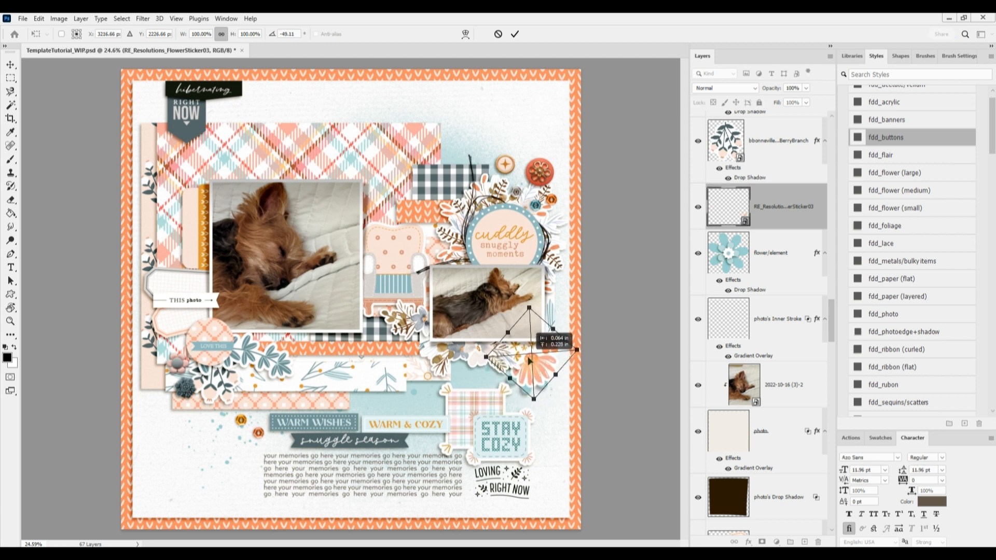
{"action": "left_click", "coordinate": [514, 34]}
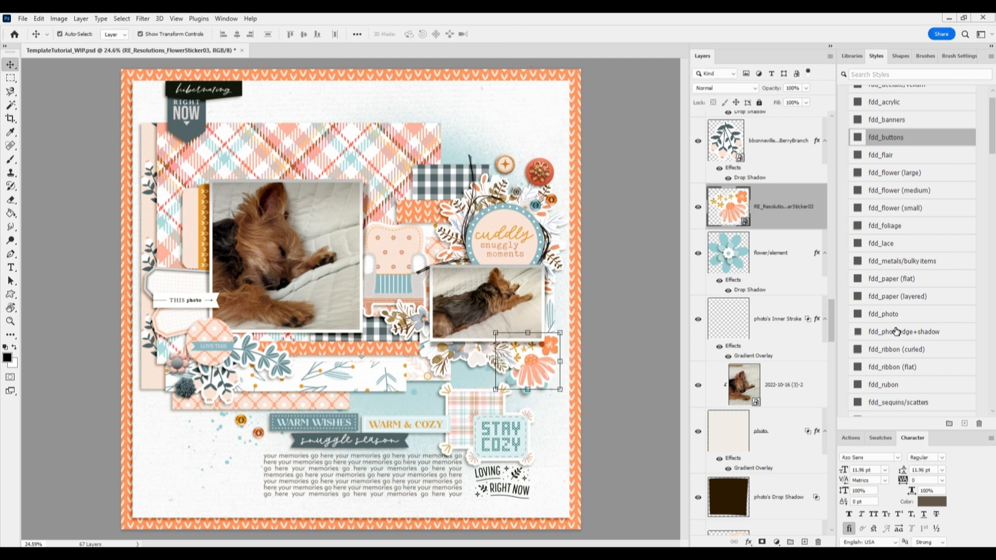
Apply the fdd_paper (layered) shadow style to the flower sticker and delete the flower placeholder beneath it
{"action": "left_click", "coordinate": [913, 296]}
{"action": "right_click", "coordinate": [781, 270]}
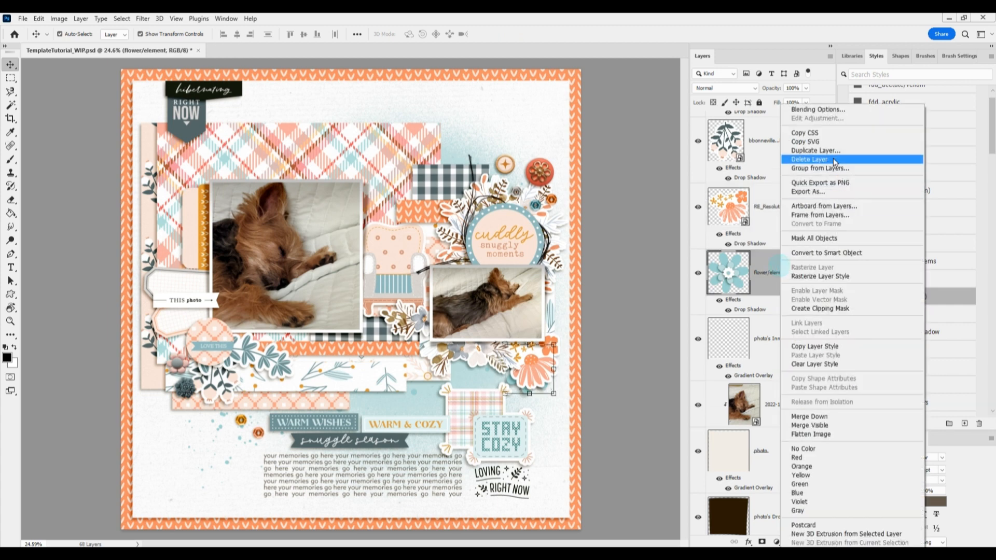
{"action": "left_click", "coordinate": [834, 159]}
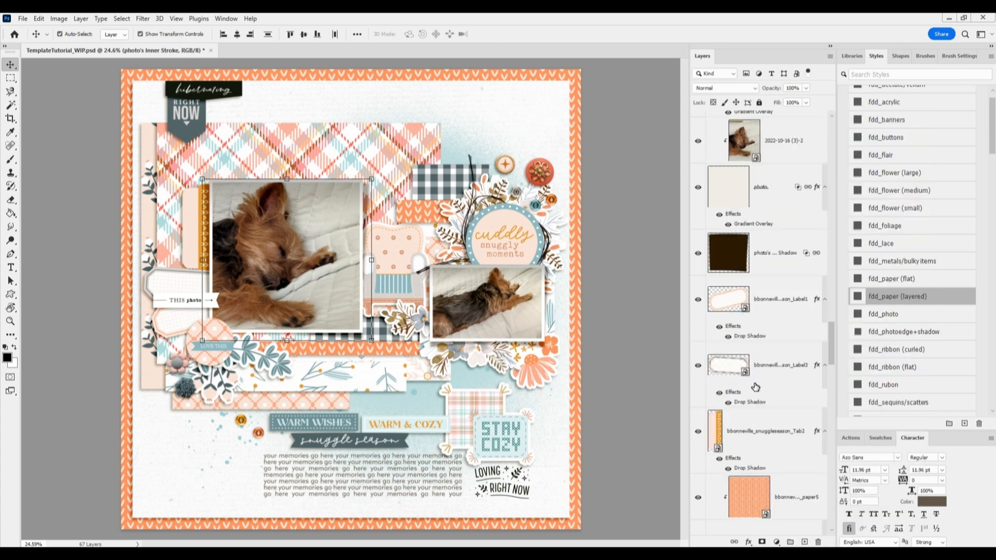
Place RE_Resolutions_SolidPaper03 and position its layer between the two paint layers
{"action": "scroll", "coordinate": [755, 389], "scroll_direction": "down", "scroll_amount": 3}
{"action": "scroll", "coordinate": [760, 452], "scroll_direction": "down", "scroll_amount": 6}
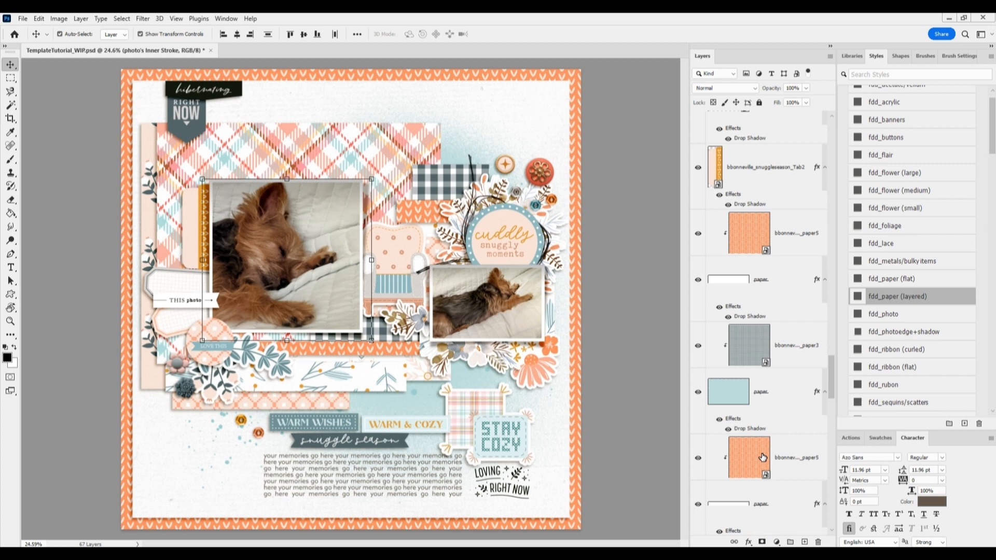
{"action": "scroll", "coordinate": [762, 457], "scroll_direction": "down", "scroll_amount": 6}
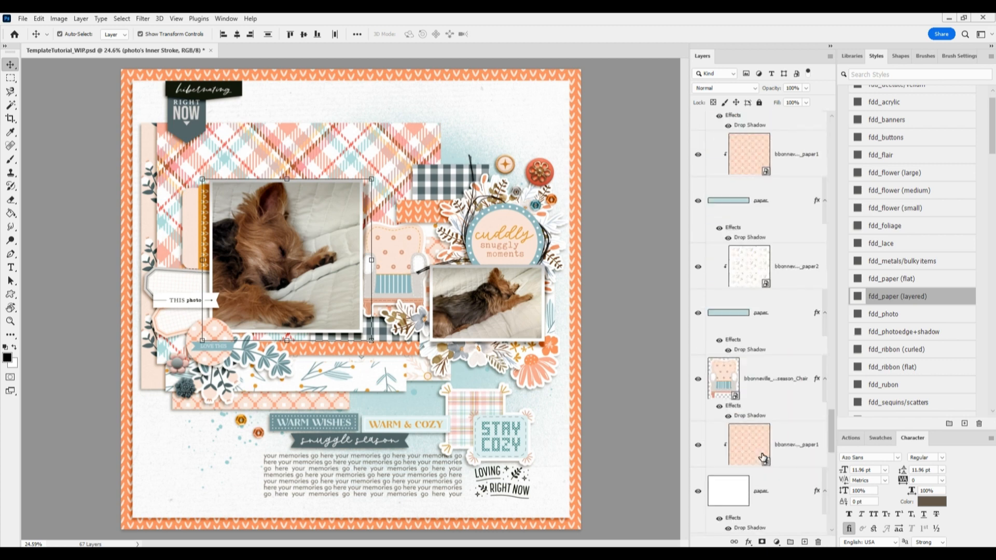
{"action": "scroll", "coordinate": [762, 458], "scroll_direction": "down", "scroll_amount": 3}
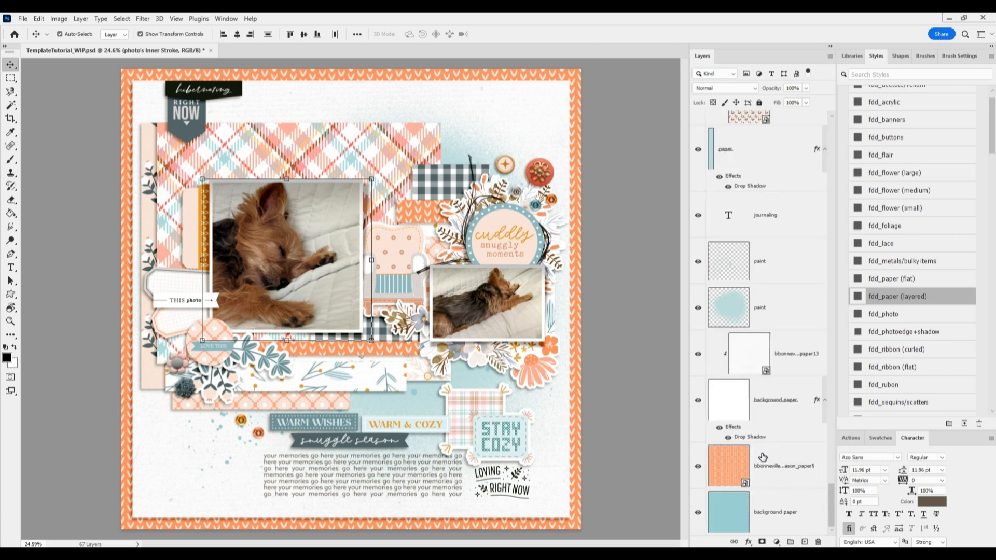
{"action": "left_click", "coordinate": [763, 307]}
{"action": "left_click", "coordinate": [783, 268]}
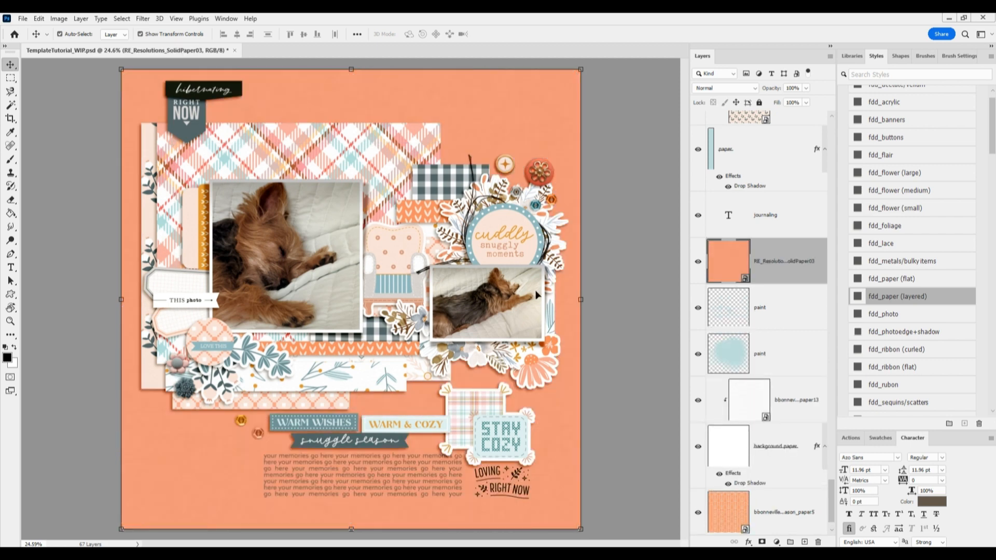
{"action": "left_click_drag", "start_coordinate": [756, 268], "coordinate": [757, 336]}
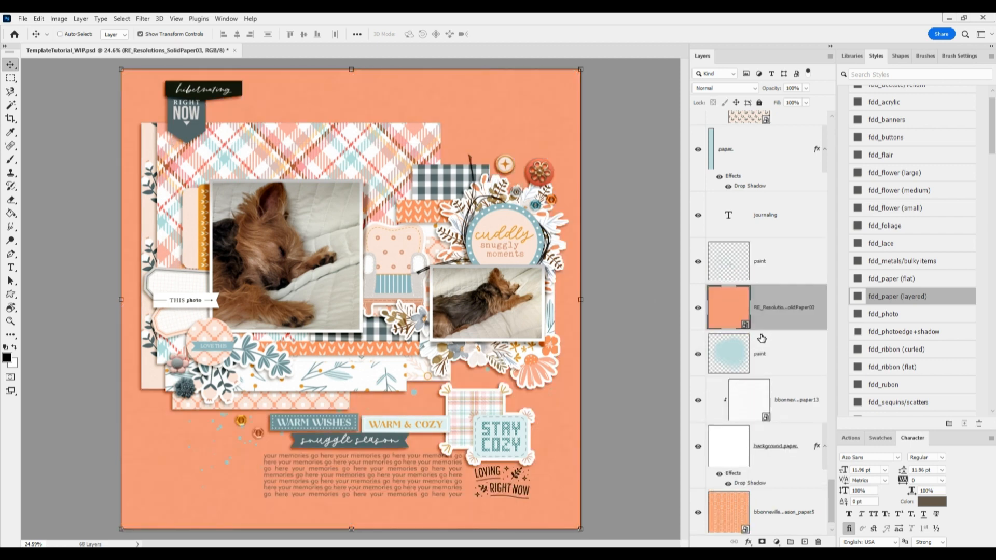
Clip RE_Resolutions_SolidPaper03 to the lower paint layer, and place RE_Resolutions_SolidPaper08 clipped to the upper paint layer
{"action": "left_click", "coordinate": [753, 333], "text": "alt"}
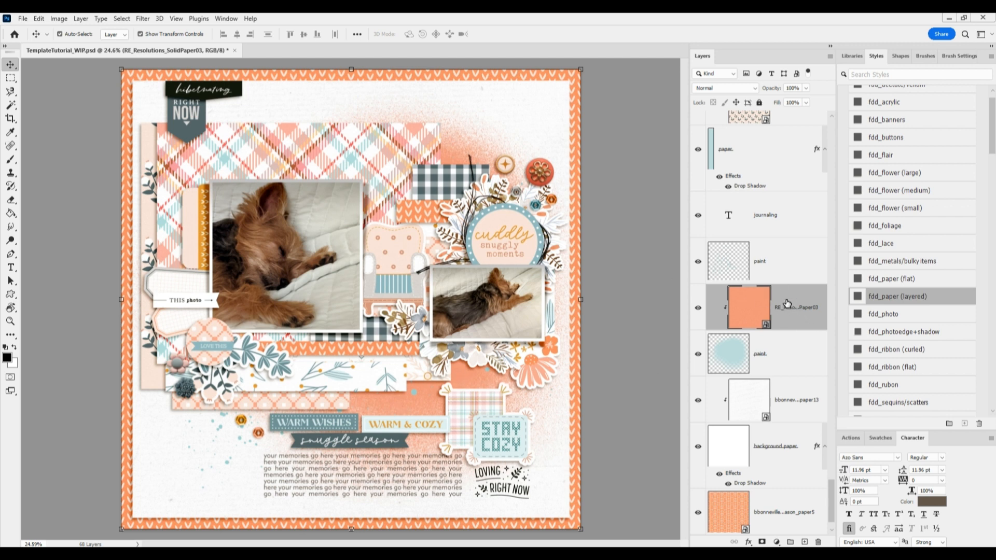
{"action": "left_click", "coordinate": [765, 275]}
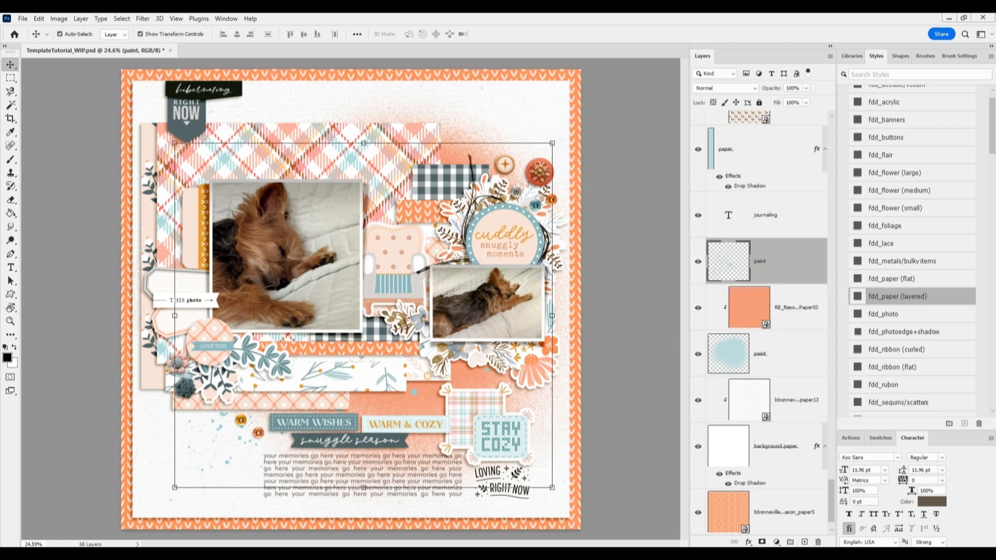
{"action": "mouse_move", "coordinate": [995, 353]}
{"action": "left_mouse_down"}
{"action": "mouse_move", "coordinate": [905, 333]}
{"action": "mouse_move", "coordinate": [328, 304]}
{"action": "mouse_move", "coordinate": [459, 296]}
{"action": "left_mouse_up"}
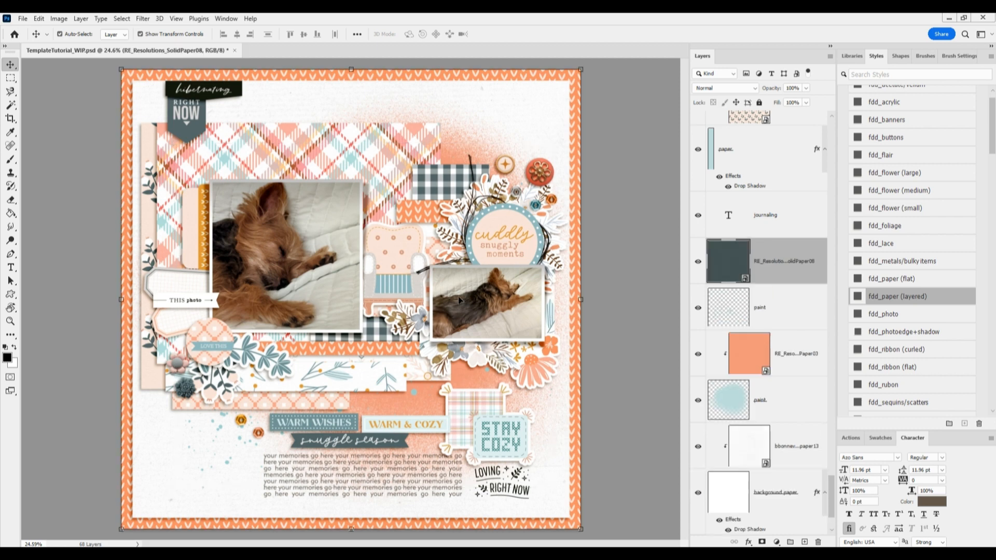
{"action": "key", "text": "ctrl+alt+g"}
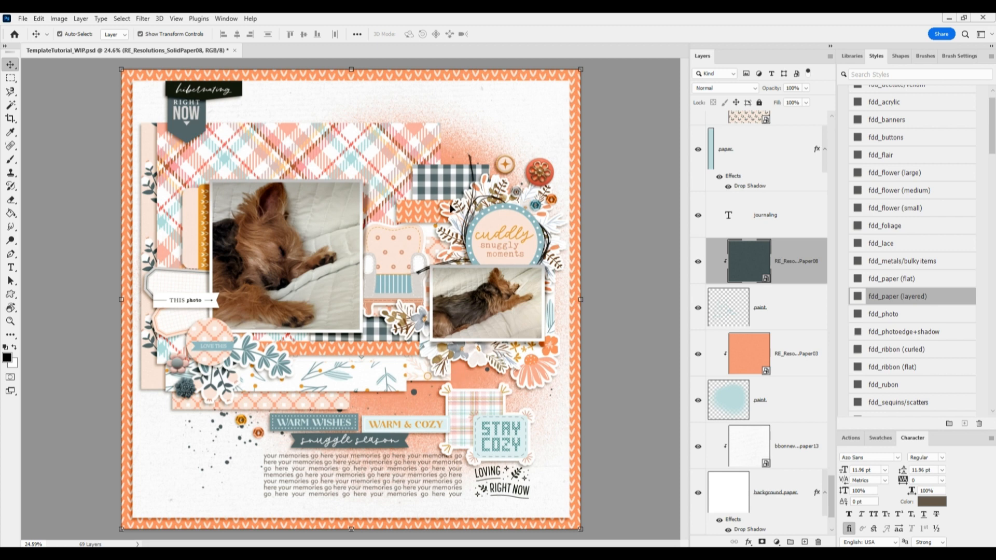
Save the layered scrapbook document TemplateTutorial_WIP.psd under its existing name
{"action": "scroll", "coordinate": [738, 400], "scroll_direction": "up", "scroll_amount": 5}
{"action": "scroll", "coordinate": [739, 401], "scroll_direction": "up", "scroll_amount": 8}
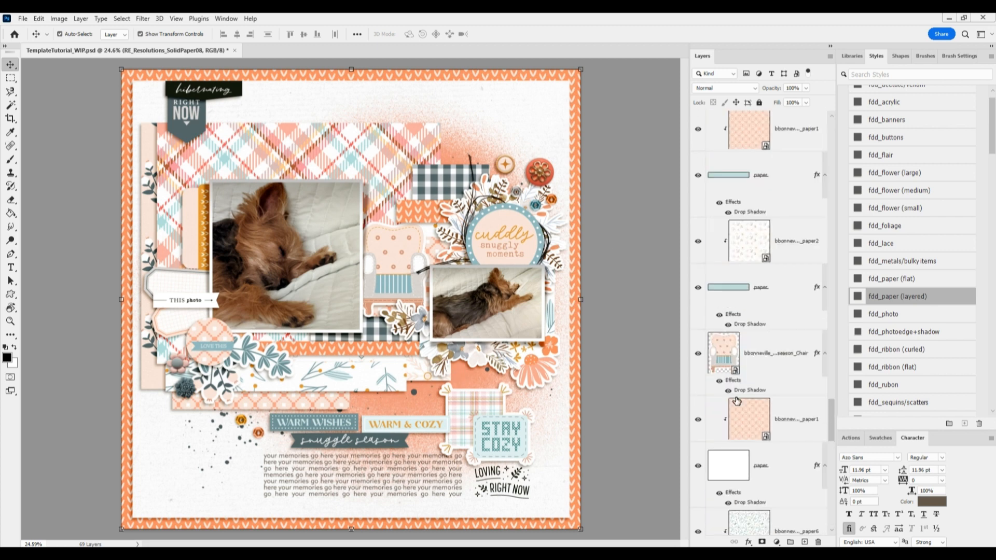
{"action": "scroll", "coordinate": [734, 399], "scroll_direction": "up", "scroll_amount": 10}
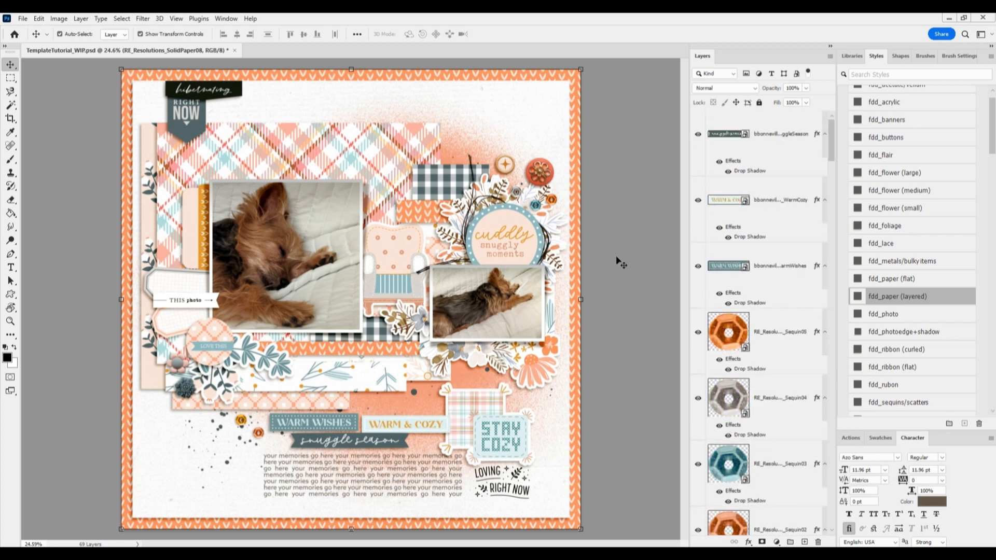
{"action": "left_click", "coordinate": [22, 19]}
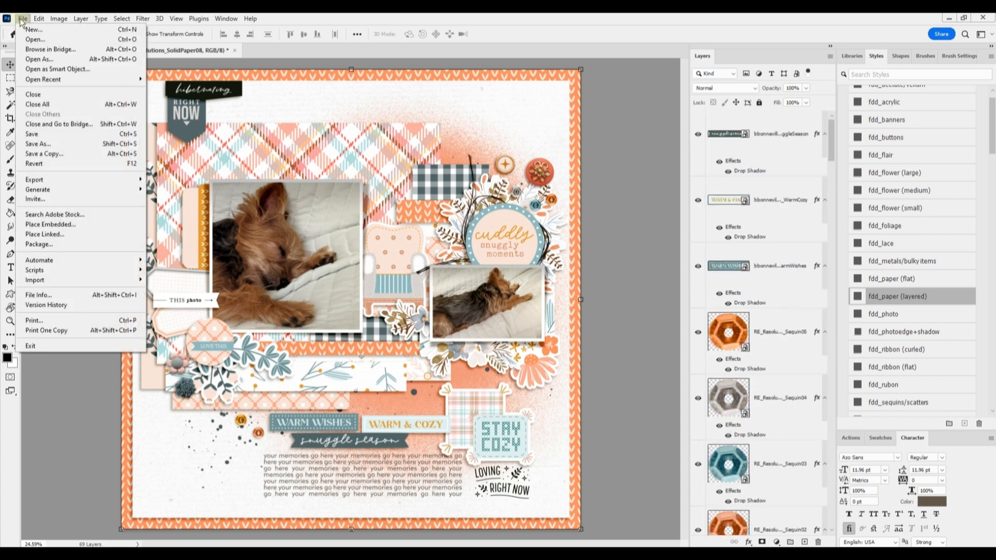
{"action": "left_click", "coordinate": [32, 135]}
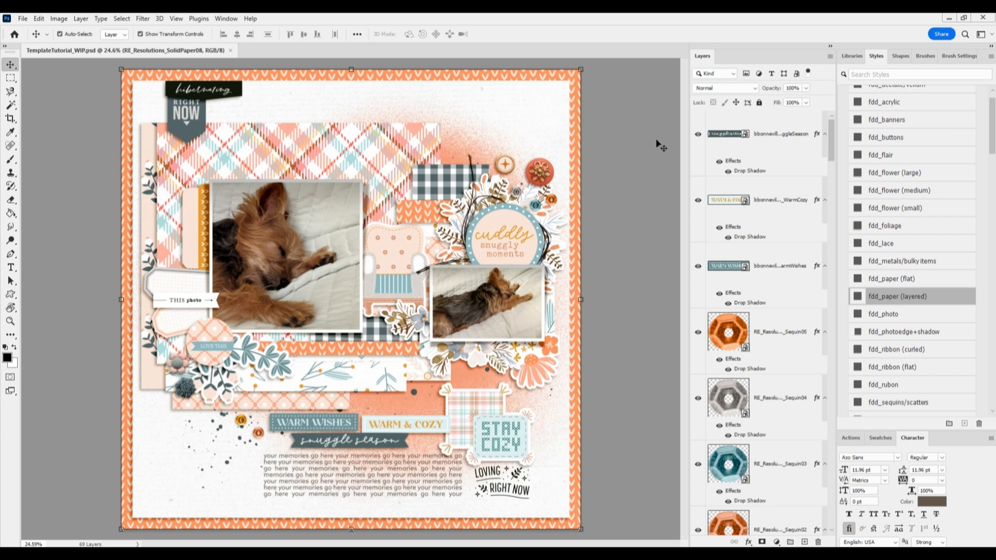
Separate the drop shadow of the white background paper onto its own layer
{"action": "left_click", "coordinate": [543, 105]}
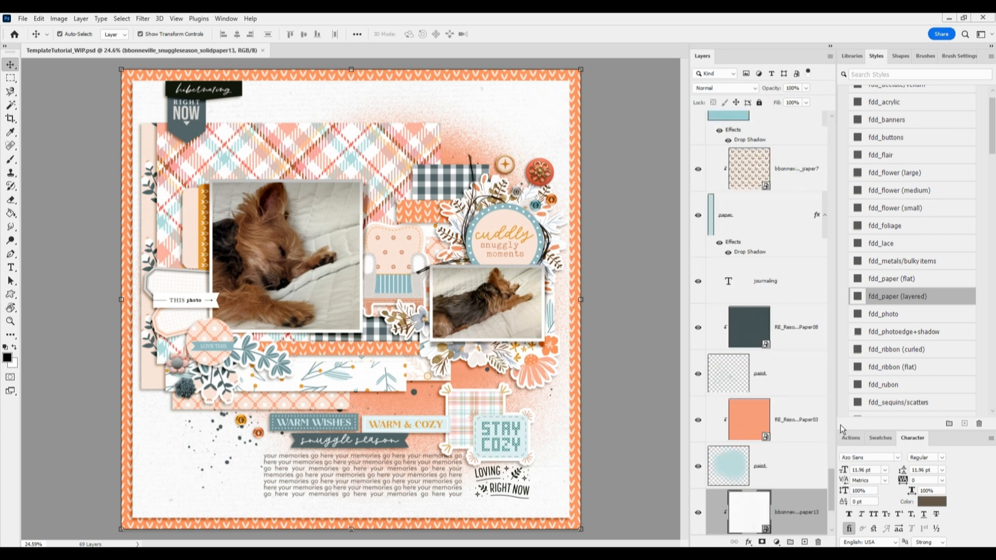
{"action": "scroll", "coordinate": [773, 281], "scroll_direction": "up", "scroll_amount": 3}
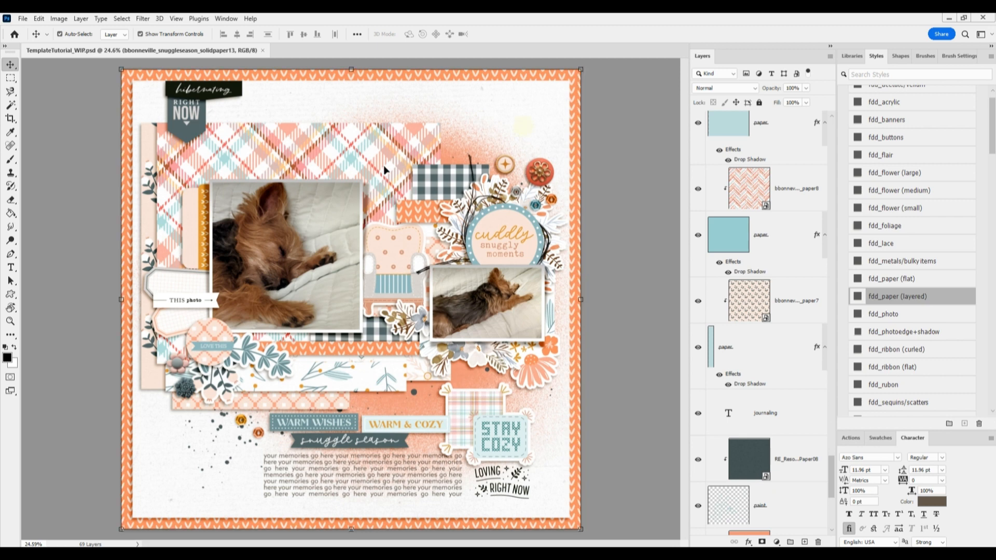
{"action": "left_click", "coordinate": [278, 467]}
{"action": "left_click", "coordinate": [205, 469]}
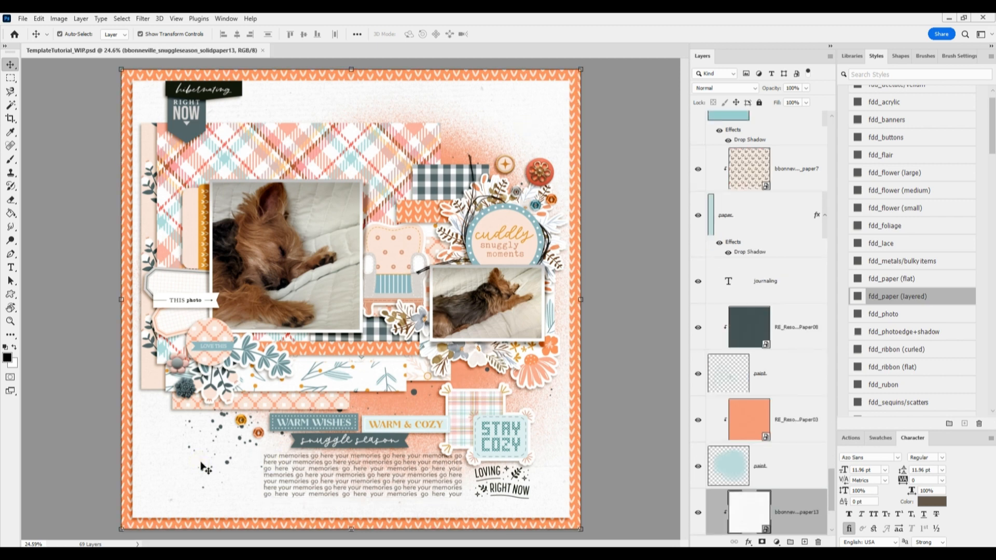
{"action": "scroll", "coordinate": [769, 419], "scroll_direction": "down", "scroll_amount": 3}
{"action": "left_click", "coordinate": [771, 406]}
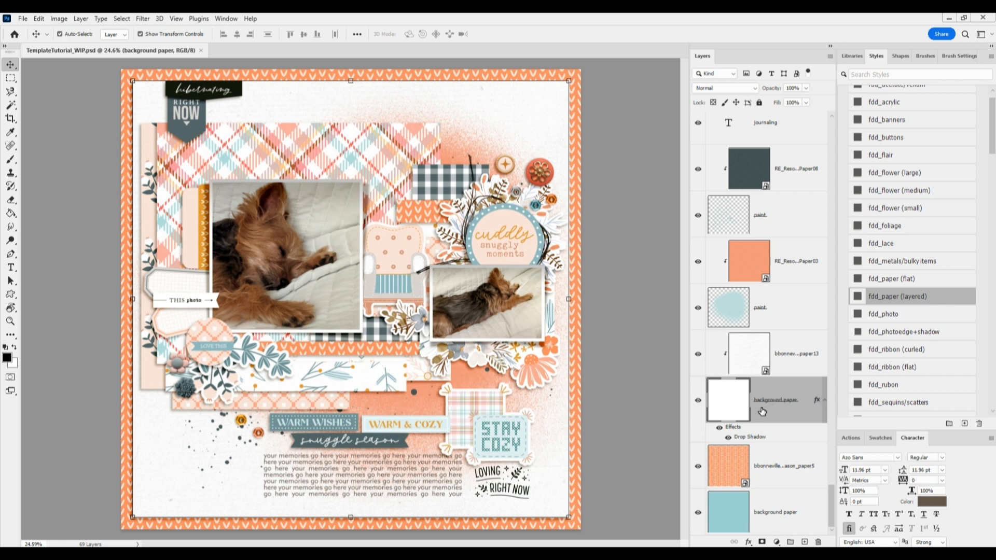
{"action": "right_click", "coordinate": [817, 403]}
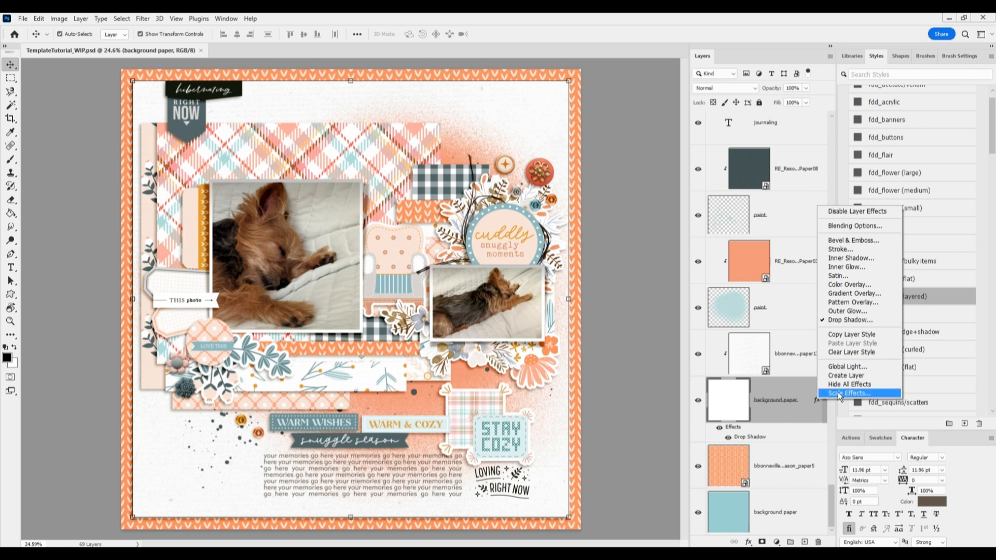
{"action": "left_click", "coordinate": [871, 380]}
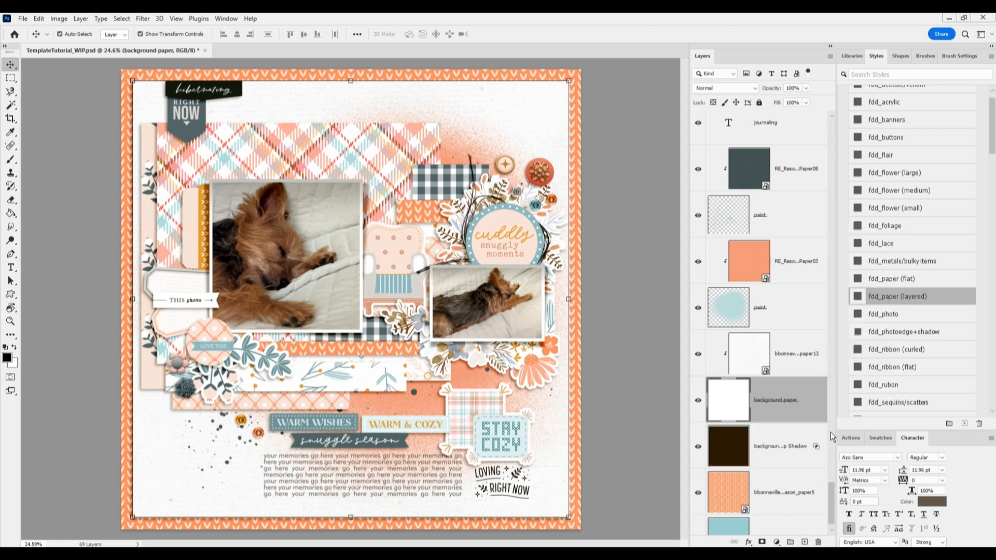
Warp the background paper's shadow layer, pulling its right side slightly outward, adjusting both bottom corners and raising the bottom edge near the right
{"action": "left_click", "coordinate": [772, 451]}
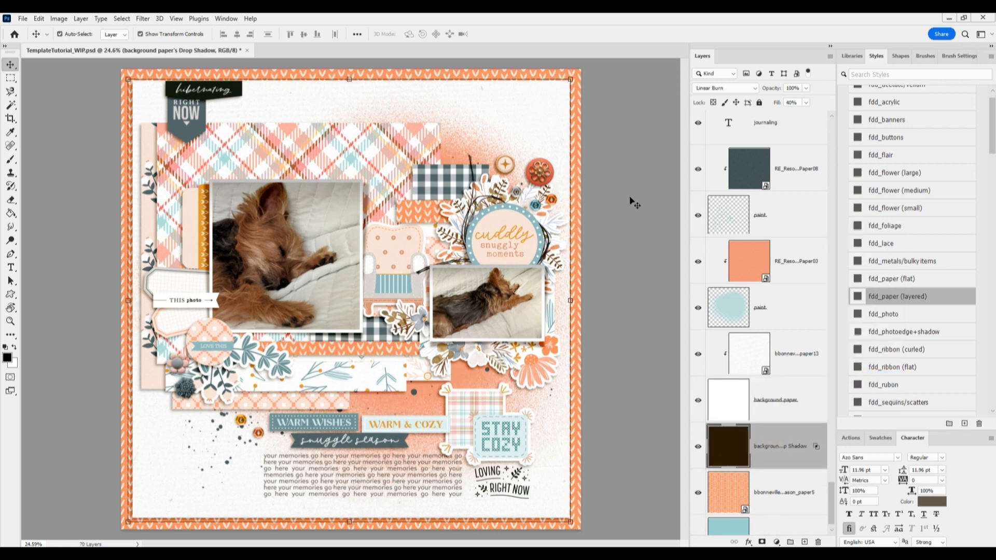
{"action": "left_click", "coordinate": [571, 79]}
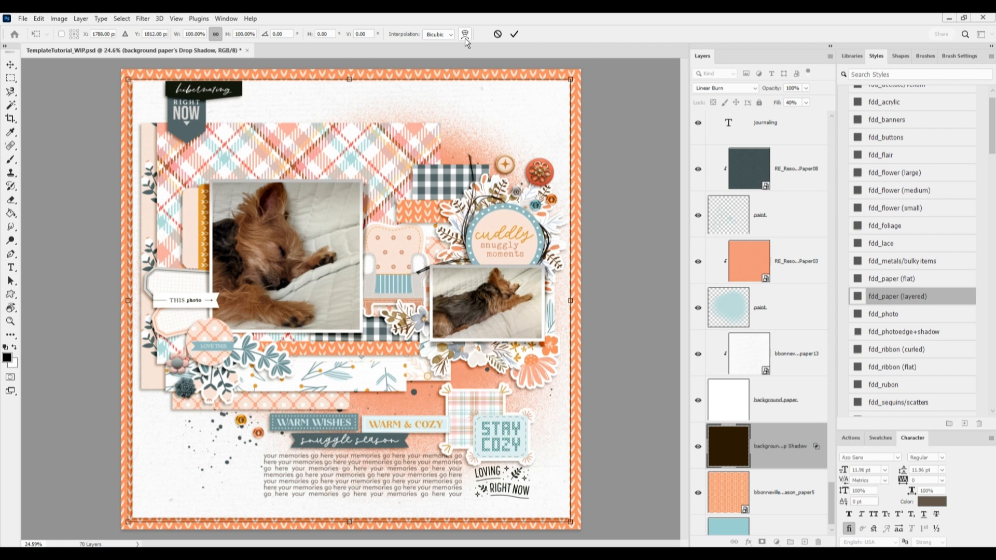
{"action": "left_click", "coordinate": [465, 36]}
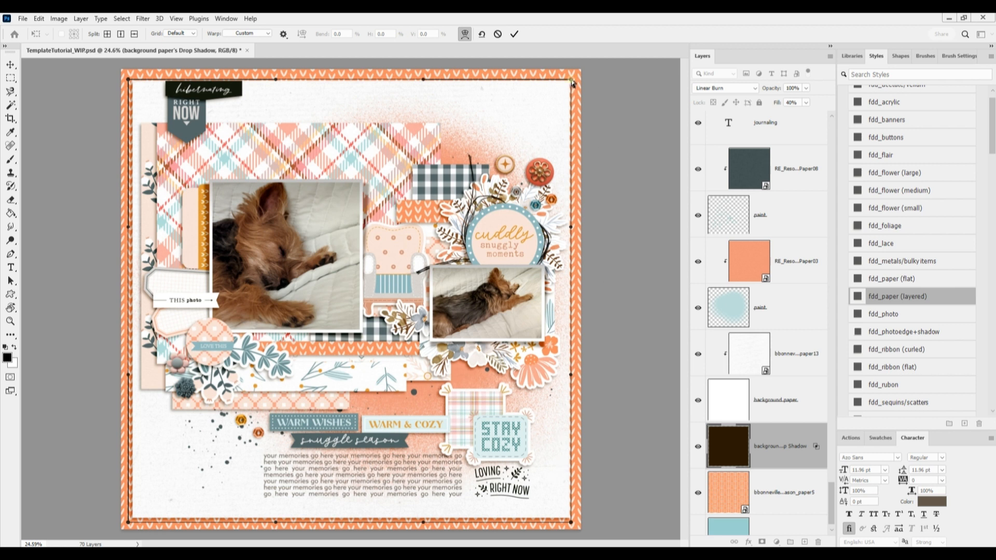
{"action": "left_click_drag", "start_coordinate": [574, 83], "coordinate": [577, 82]}
{"action": "left_click_drag", "start_coordinate": [574, 376], "coordinate": [576, 375]}
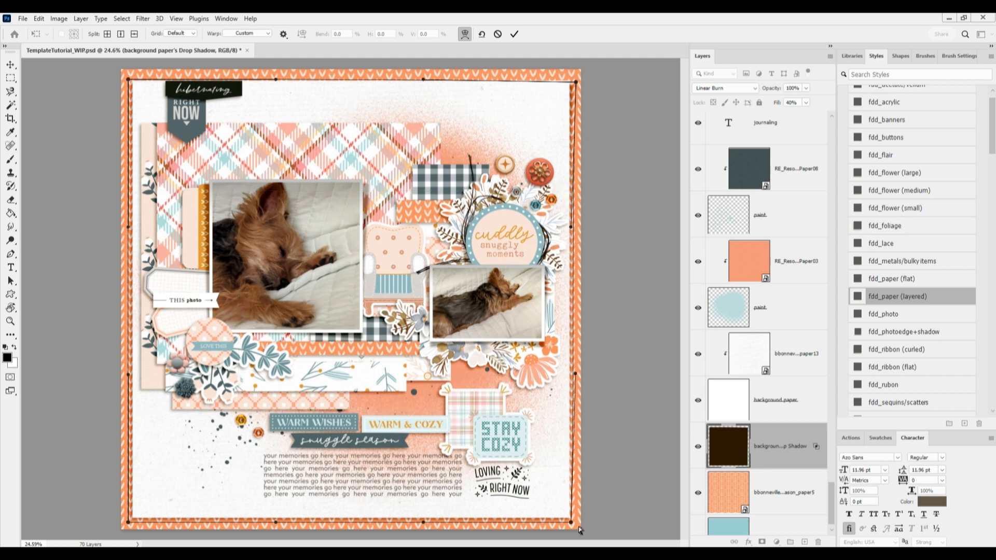
{"action": "left_click_drag", "start_coordinate": [573, 524], "coordinate": [571, 525]}
{"action": "left_click_drag", "start_coordinate": [424, 523], "coordinate": [427, 519]}
{"action": "left_click_drag", "start_coordinate": [129, 527], "coordinate": [132, 525]}
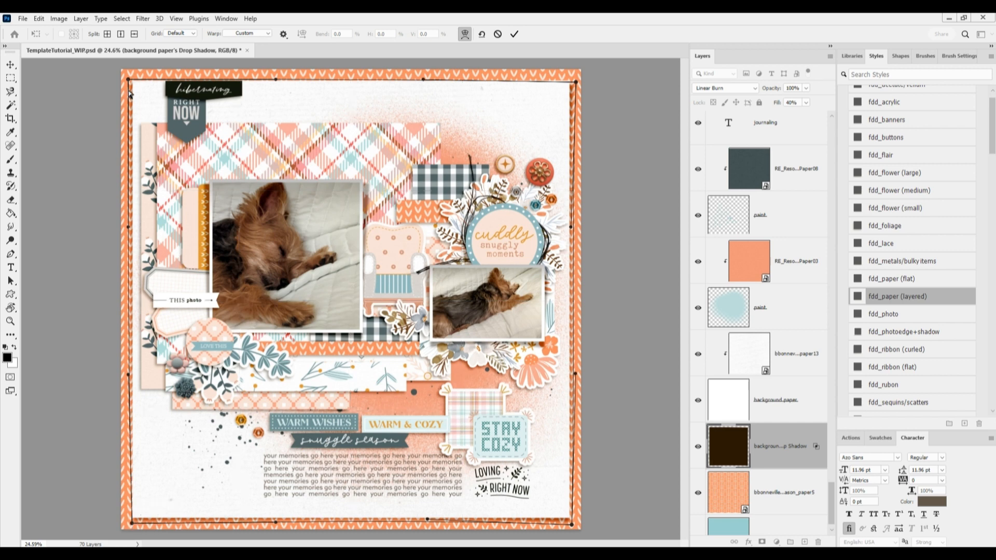
Warp the background shadow's upper-left corner outward, its left edge inward and its top edge upward, and apply the warp
{"action": "left_click_drag", "start_coordinate": [128, 80], "coordinate": [126, 81]}
{"action": "left_click_drag", "start_coordinate": [127, 378], "coordinate": [130, 379]}
{"action": "left_click_drag", "start_coordinate": [425, 78], "coordinate": [424, 74]}
{"action": "left_click_drag", "start_coordinate": [576, 81], "coordinate": [575, 81]}
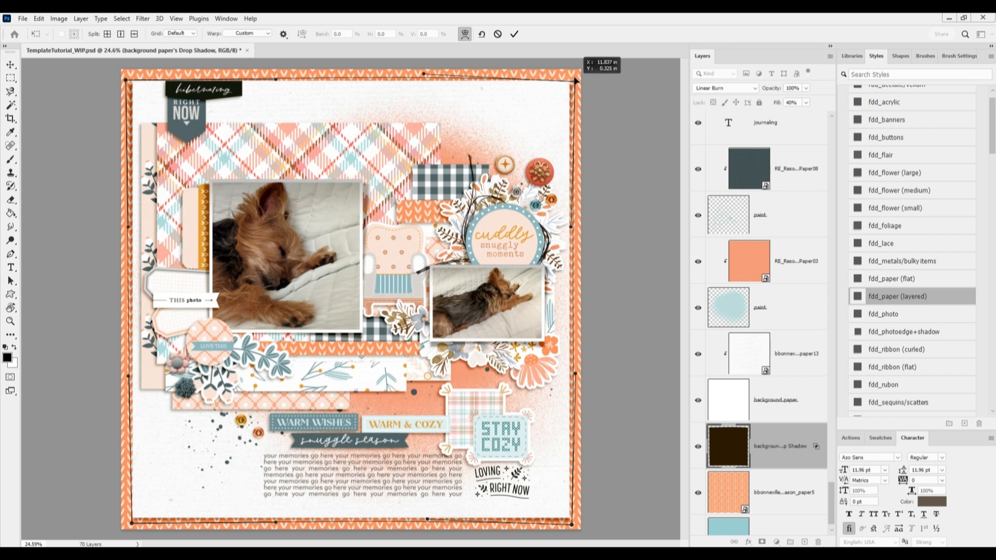
{"action": "left_click", "coordinate": [514, 34]}
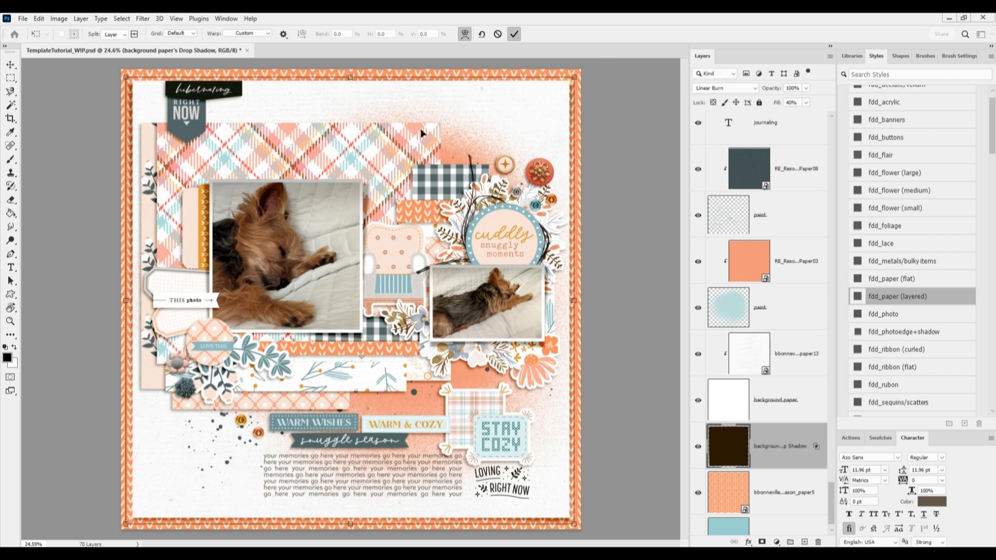
Separate the drop shadow of the large plaid paper's base layer onto its own layer
{"action": "left_click", "coordinate": [421, 134]}
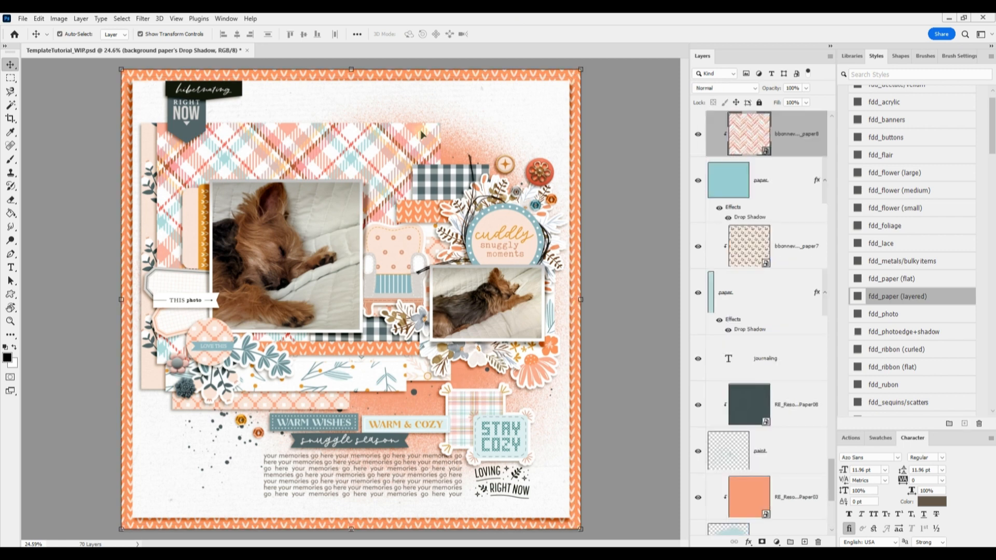
{"action": "left_click", "coordinate": [773, 191]}
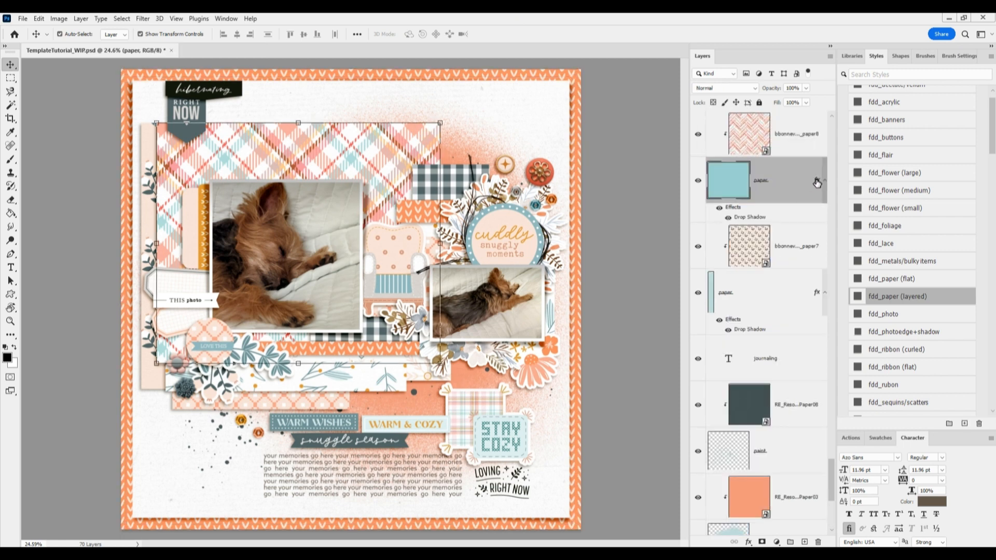
{"action": "left_click", "coordinate": [604, 167]}
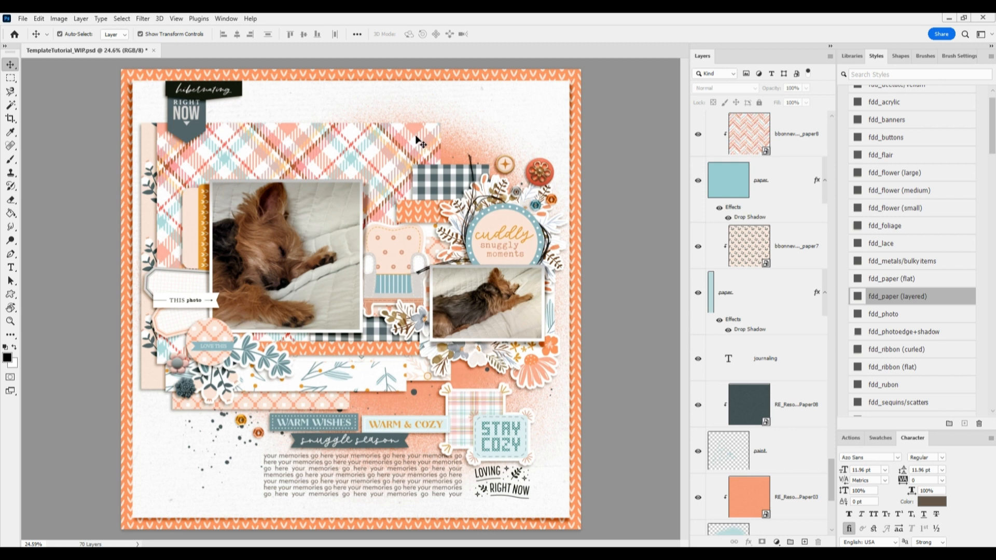
{"action": "left_click", "coordinate": [418, 141]}
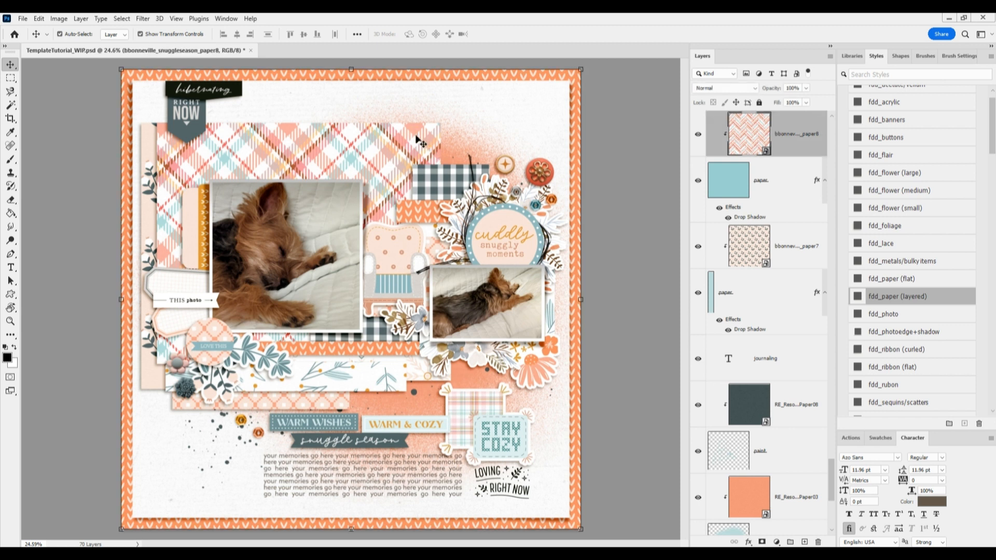
{"action": "left_click", "coordinate": [778, 186]}
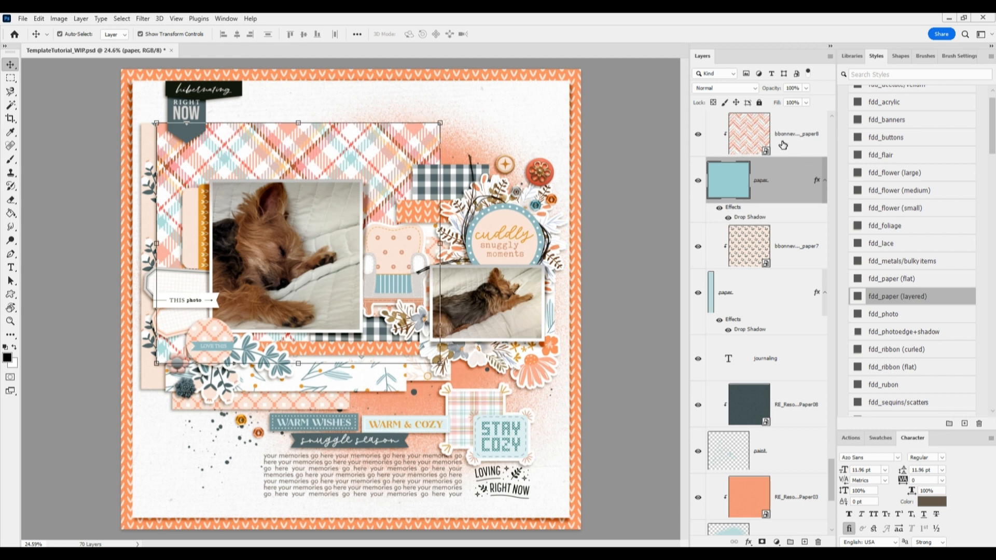
{"action": "right_click", "coordinate": [816, 181]}
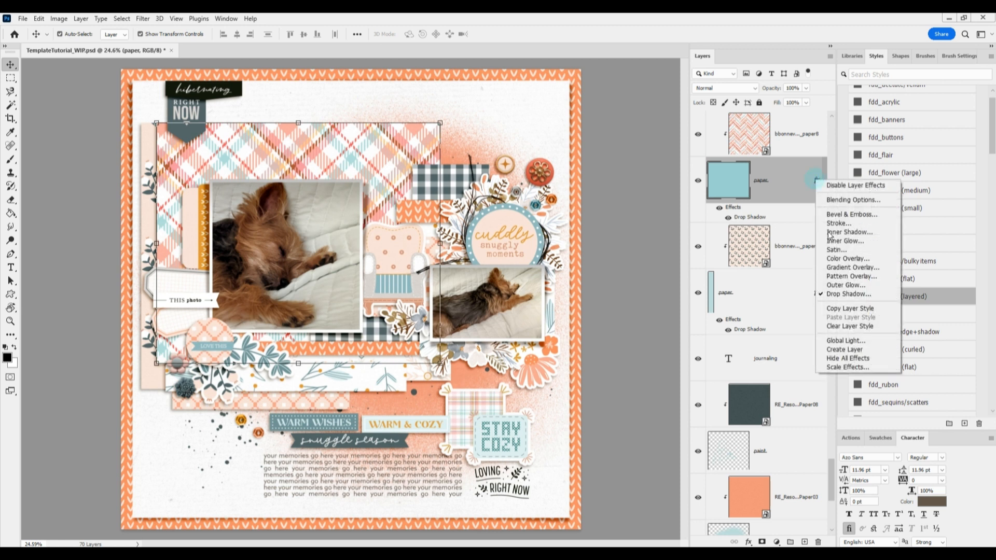
{"action": "left_click", "coordinate": [835, 349]}
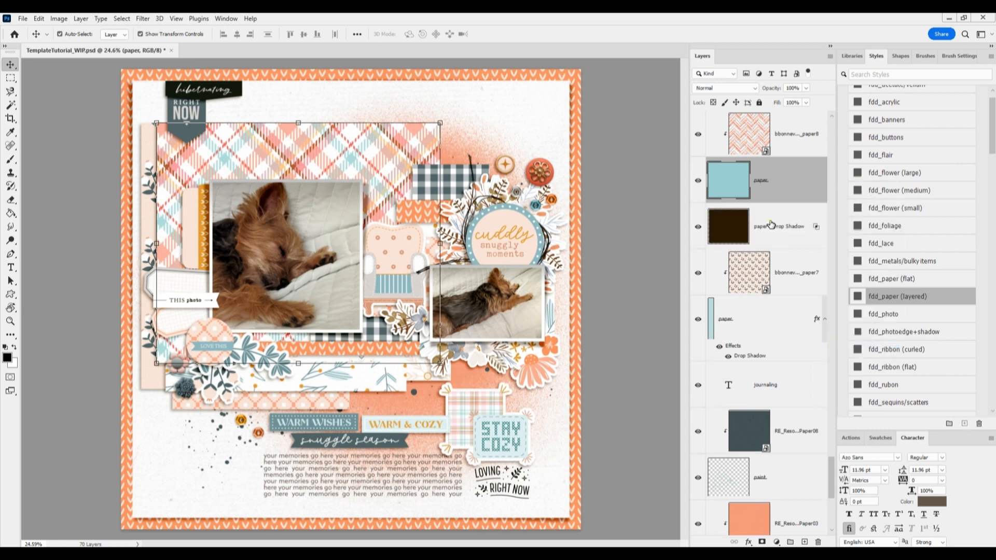
Warp the plaid paper's shadow layer, pulling both upper corners outward and bending the top edge upward near the right, and apply it
{"action": "key", "text": "ctrl+t"}
{"action": "left_click", "coordinate": [465, 34]}
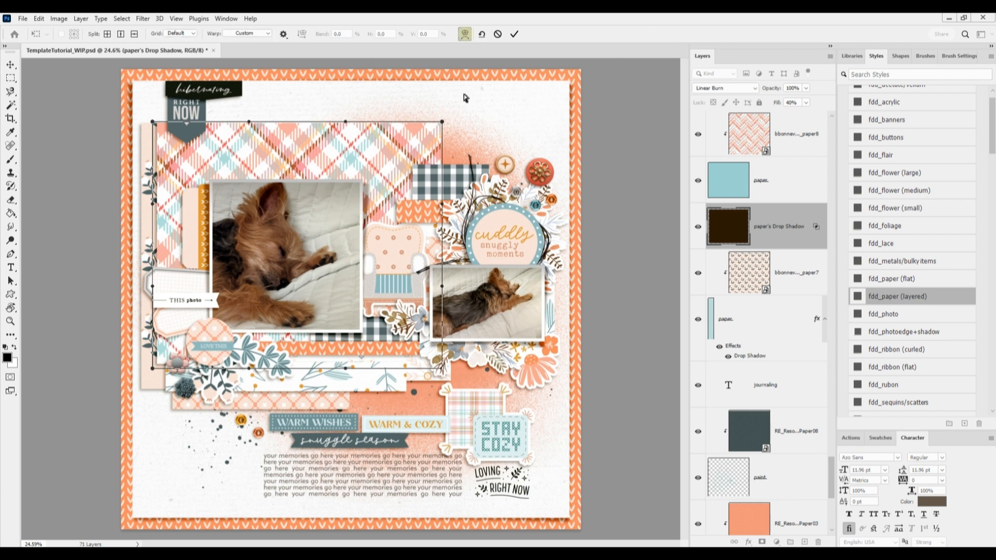
{"action": "mouse_move", "coordinate": [447, 124]}
{"action": "left_mouse_down"}
{"action": "mouse_move", "coordinate": [467, 111]}
{"action": "mouse_move", "coordinate": [456, 125]}
{"action": "left_mouse_up"}
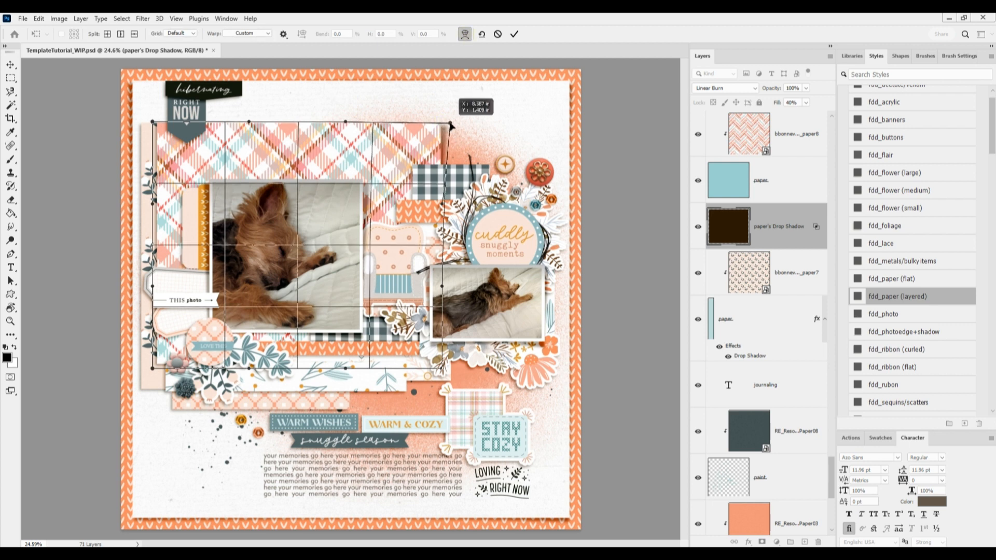
{"action": "left_click_drag", "start_coordinate": [152, 123], "coordinate": [150, 123]}
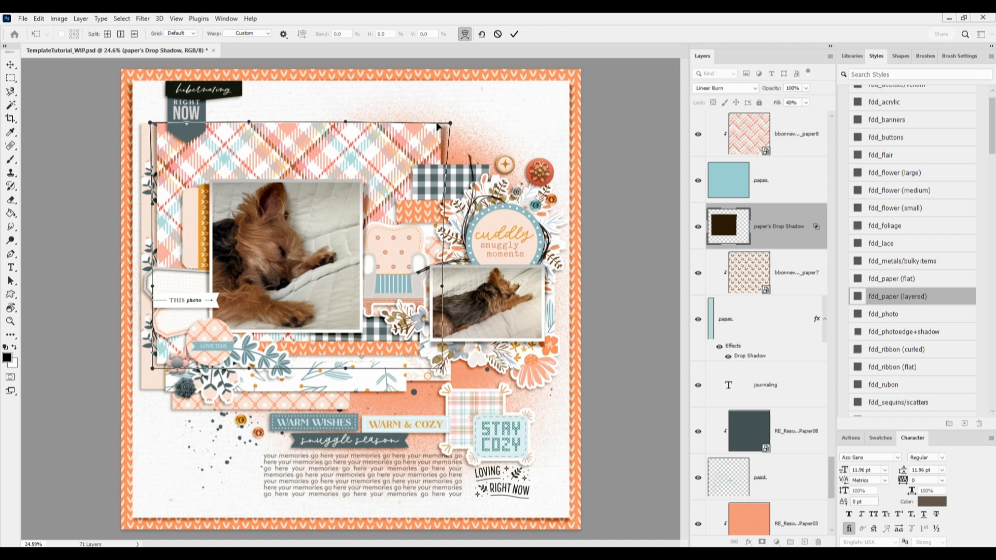
{"action": "left_click_drag", "start_coordinate": [450, 123], "coordinate": [448, 123]}
{"action": "left_click_drag", "start_coordinate": [347, 124], "coordinate": [345, 119]}
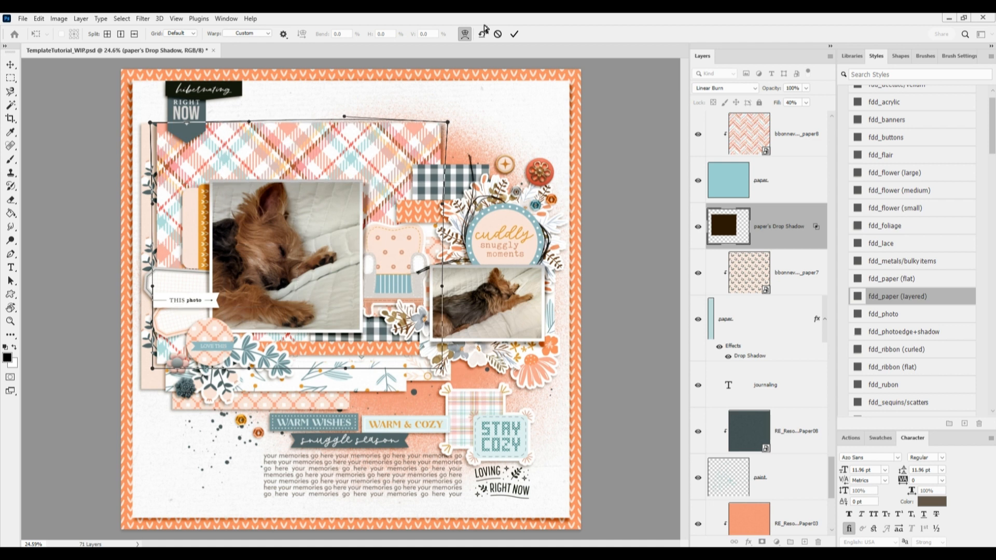
{"action": "left_click", "coordinate": [514, 34]}
Separate the drop shadow of the round "cuddly snuggly moments" tag onto its own layer
{"action": "left_click", "coordinate": [522, 238]}
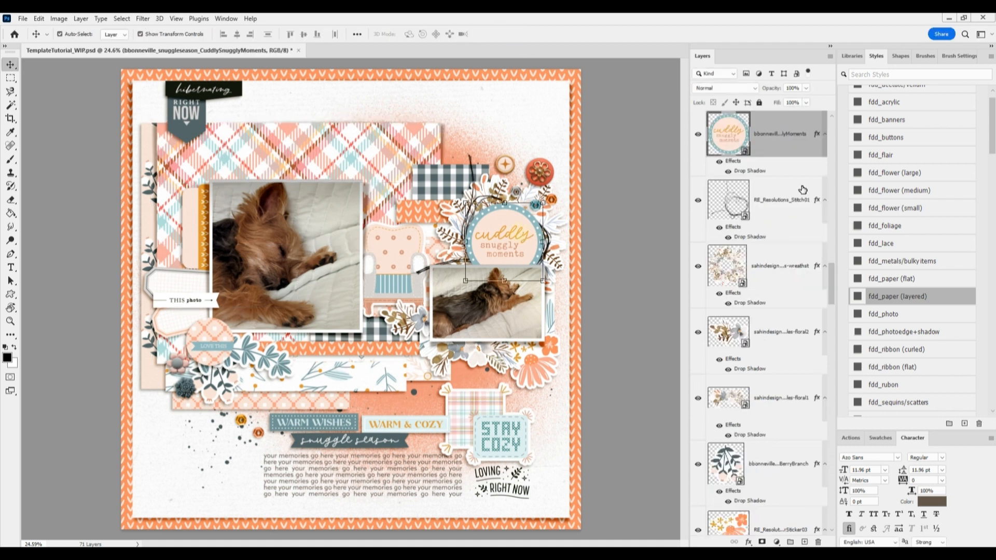
{"action": "right_click", "coordinate": [817, 135]}
{"action": "left_click", "coordinate": [853, 305]}
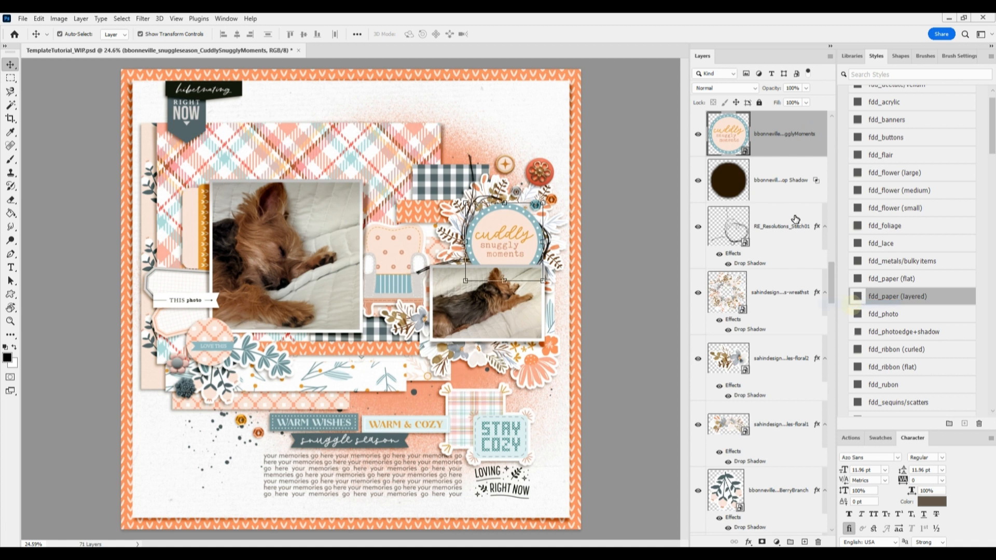
Warp the separated shadow layer of the round "cuddly snuggly moments" tag slightly, apply the warp and deselect the layer
{"action": "key", "text": "ctrl+t"}
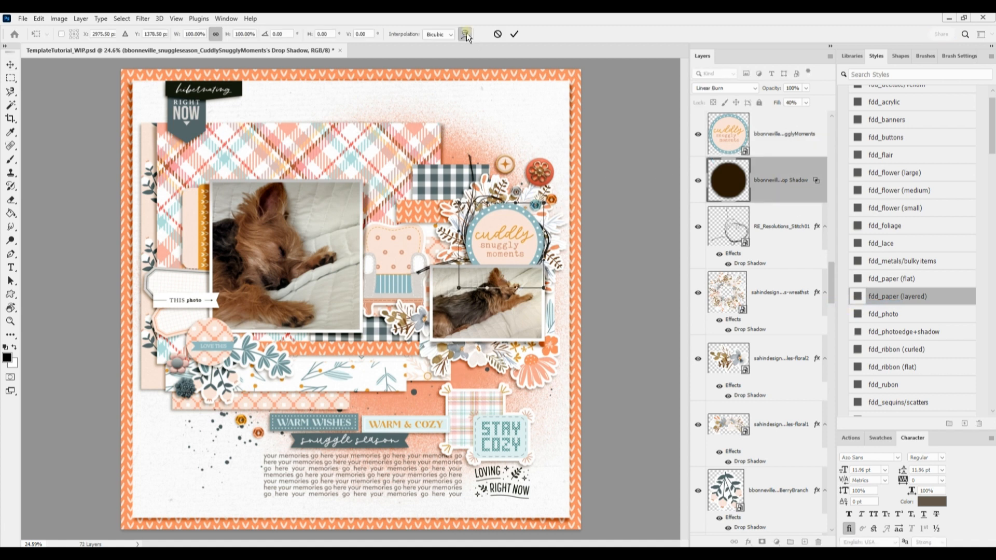
{"action": "left_click", "coordinate": [465, 34]}
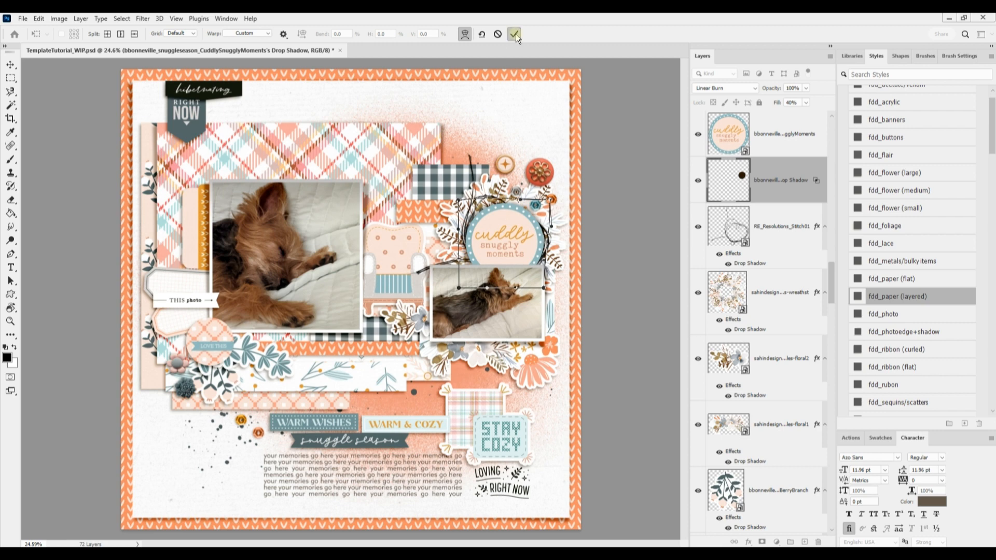
{"action": "key", "text": "Return"}
{"action": "left_click", "coordinate": [607, 270]}
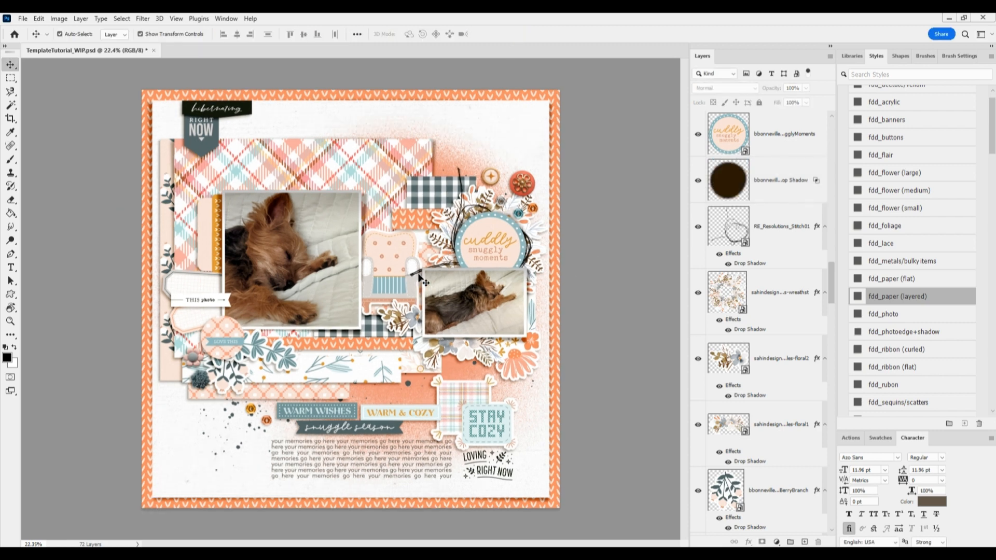
{"action": "scroll", "coordinate": [570, 228], "scroll_direction": "down", "scroll_amount": 1}
{"action": "scroll", "coordinate": [572, 228], "scroll_direction": "up", "scroll_amount": 1}
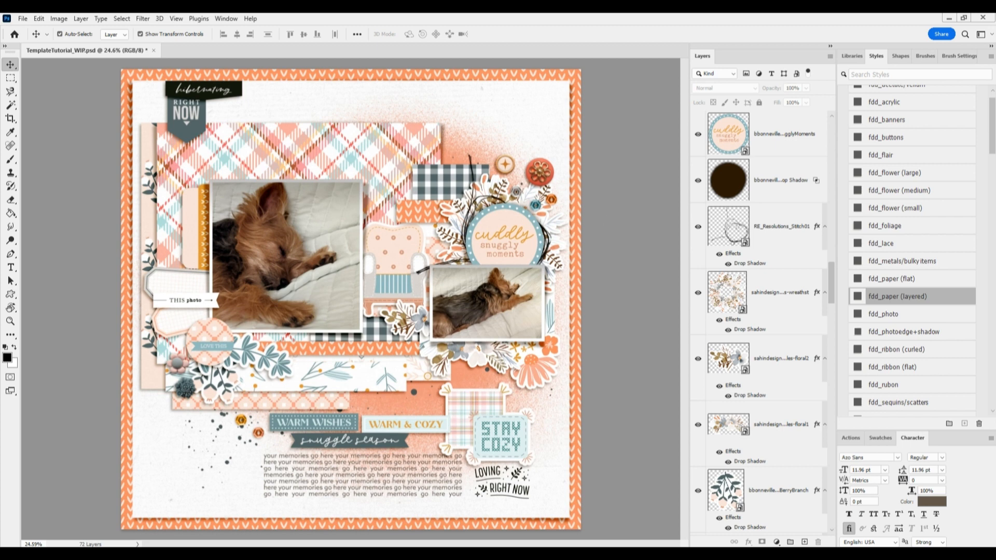
{"action": "key", "text": "alt+Tab"}
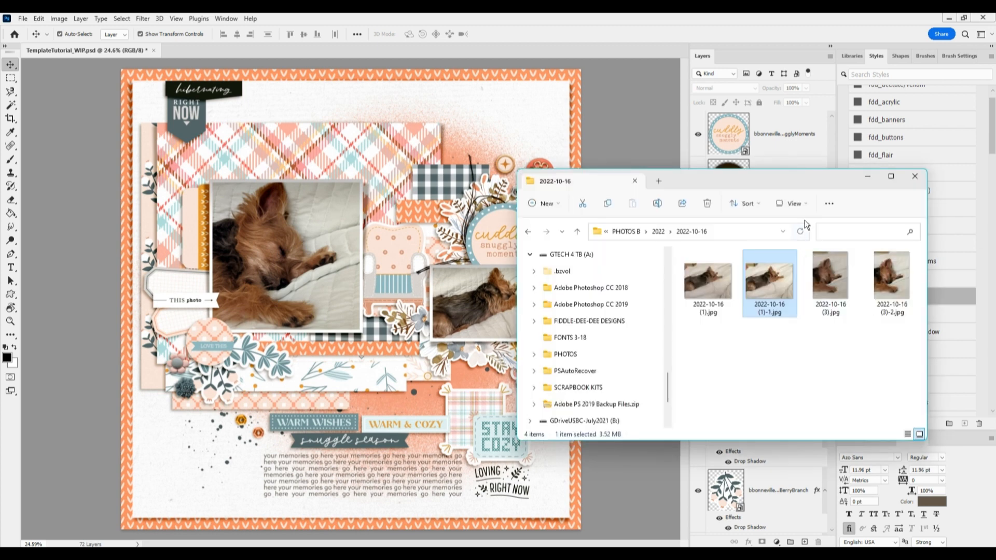
{"action": "key", "text": "alt+Tab"}
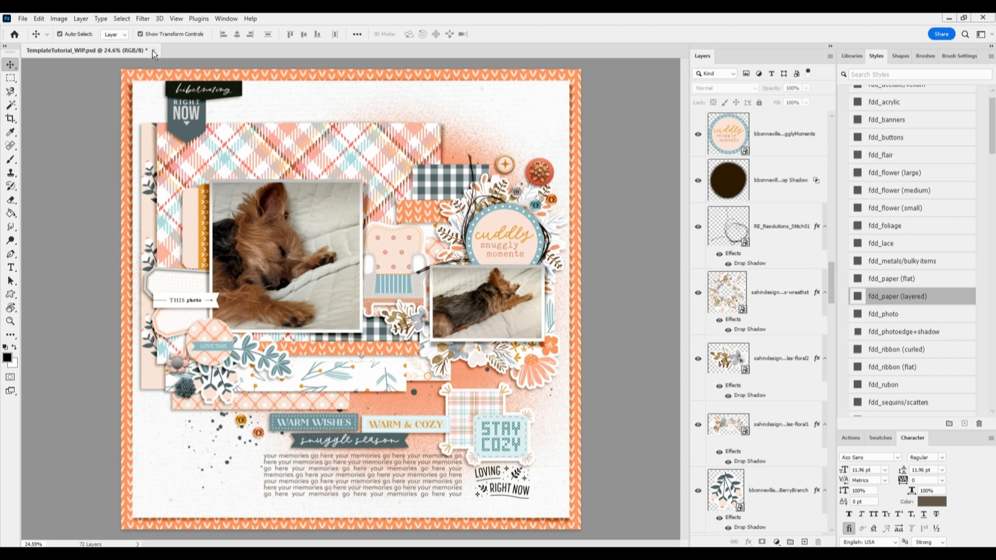
Save the TemplateTutorial_WIP.psd scrapbook page
{"action": "left_click", "coordinate": [21, 20]}
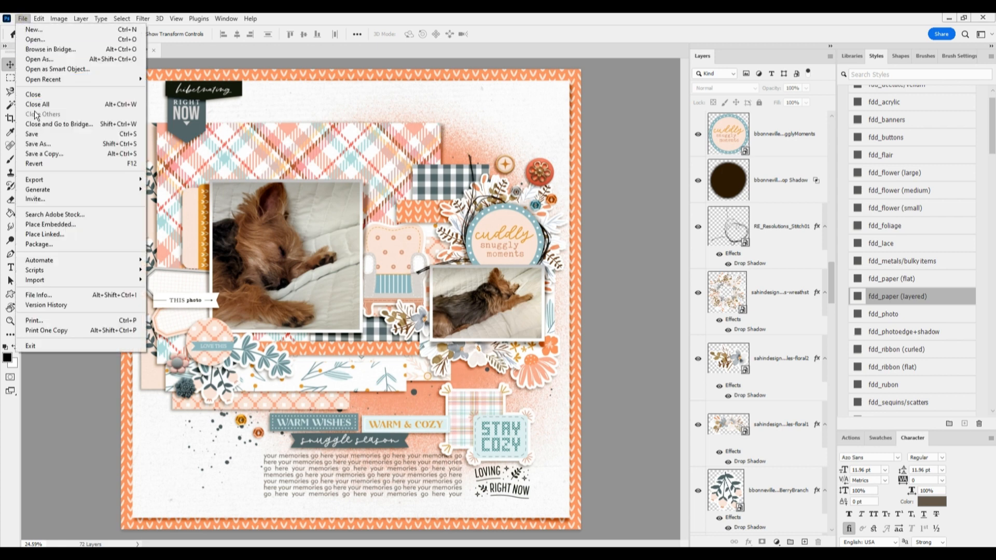
{"action": "left_click", "coordinate": [35, 133]}
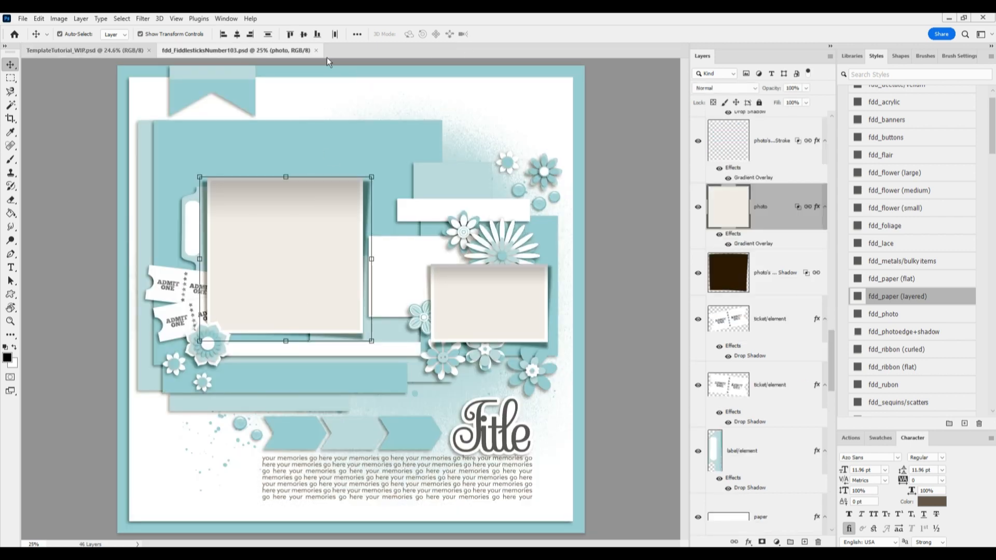
Create a new 12 x 12 in document at 300 ppi in RGB Color with a transparent background
{"action": "left_click", "coordinate": [23, 20]}
{"action": "left_click", "coordinate": [34, 30]}
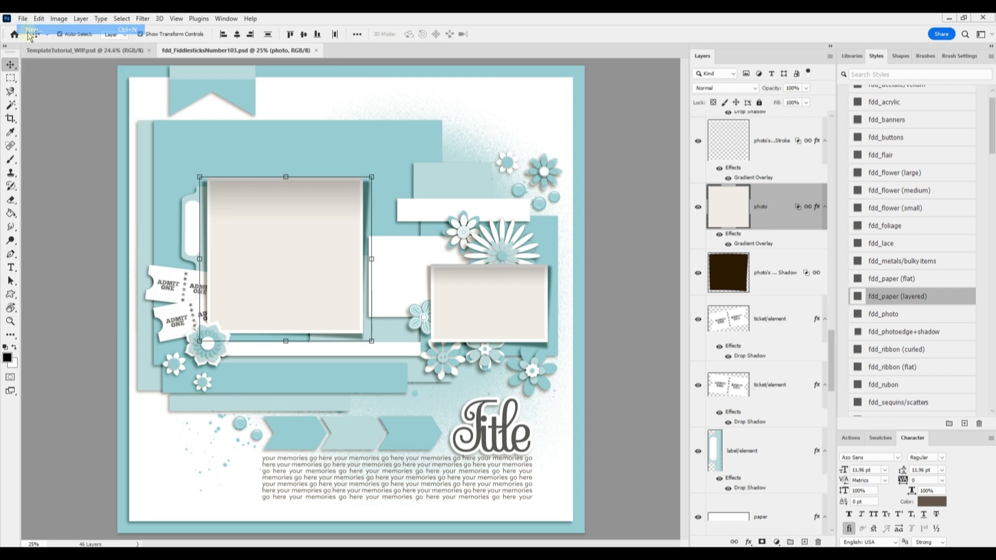
{"action": "left_click", "coordinate": [369, 213]}
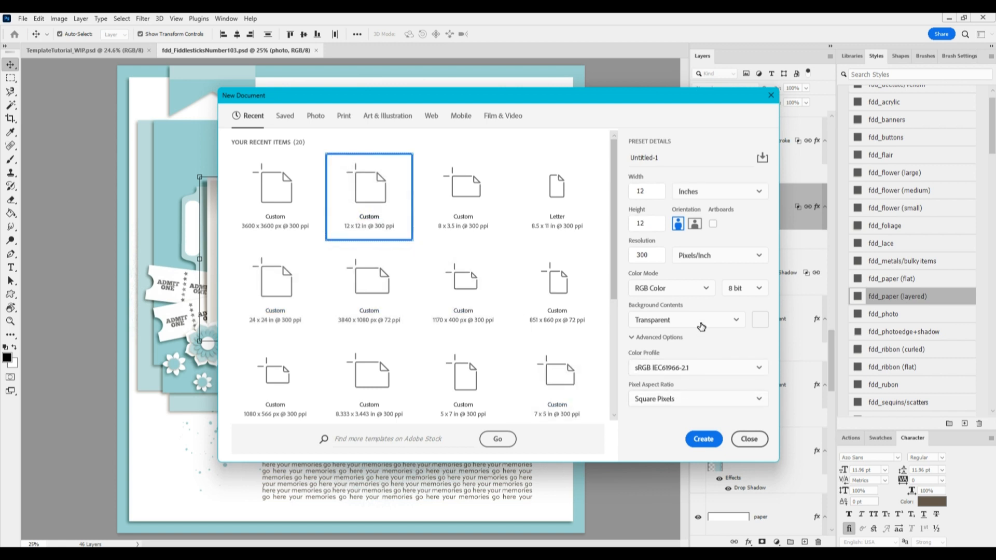
{"action": "left_click", "coordinate": [711, 440]}
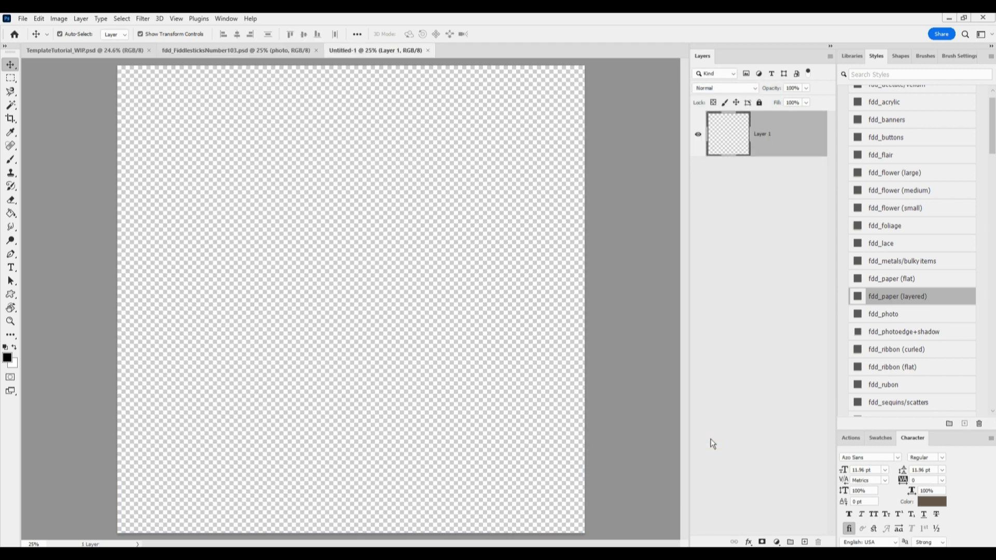
Select both background paper layers in the fdd_FiddlesticksNumber103.psd template
{"action": "left_click", "coordinate": [264, 53]}
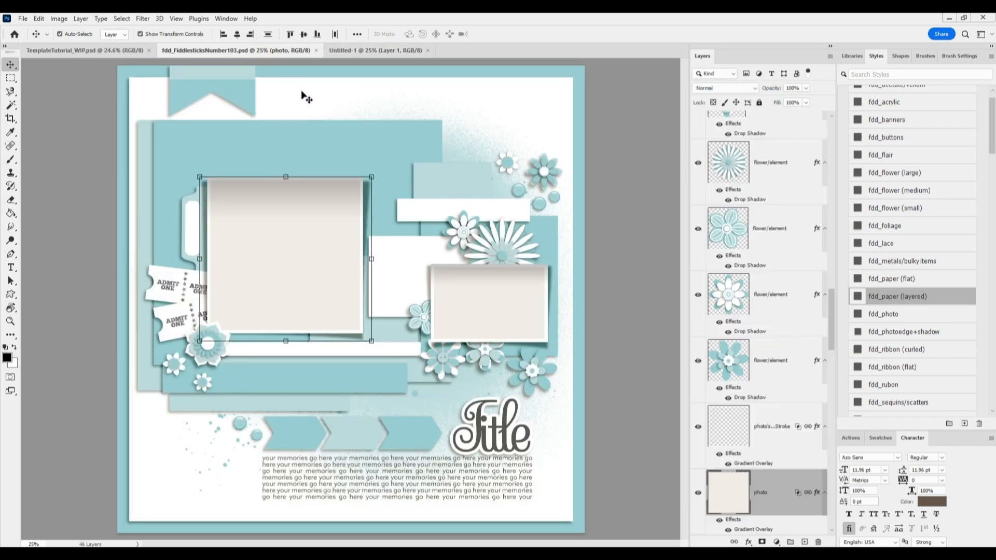
{"action": "left_click", "coordinate": [563, 457]}
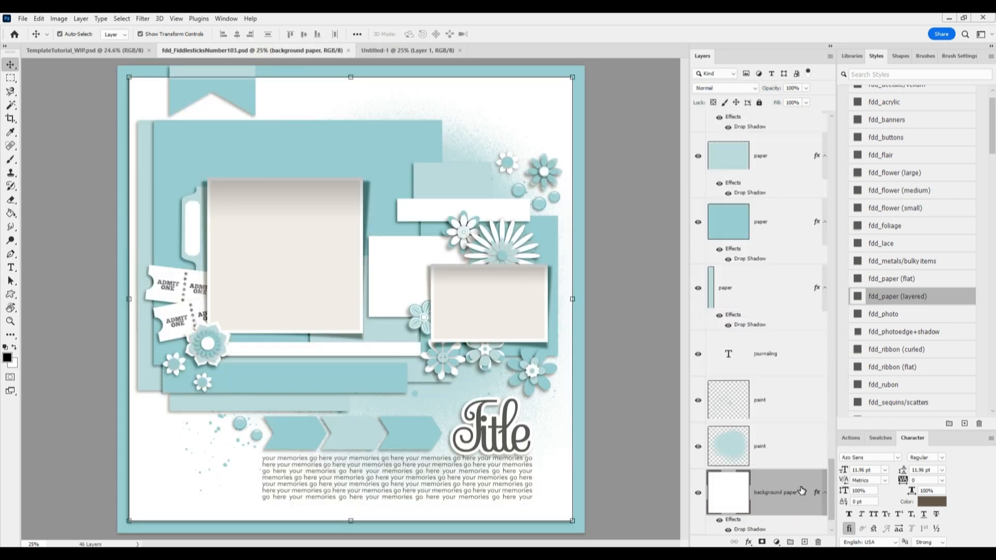
{"action": "scroll", "coordinate": [799, 490], "scroll_direction": "down", "scroll_amount": 1}
{"action": "left_click", "coordinate": [779, 509], "text": "shift"}
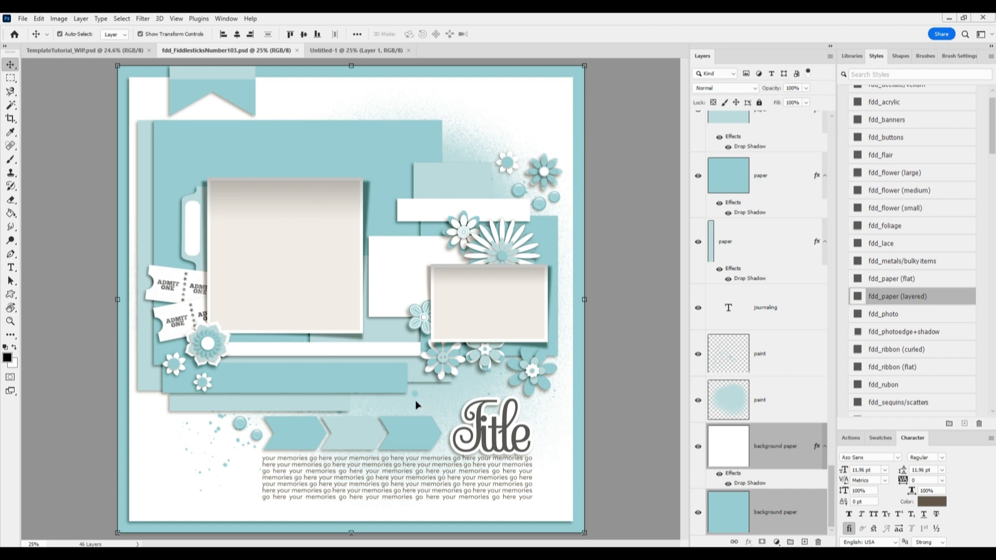
{"action": "left_click", "coordinate": [100, 49]}
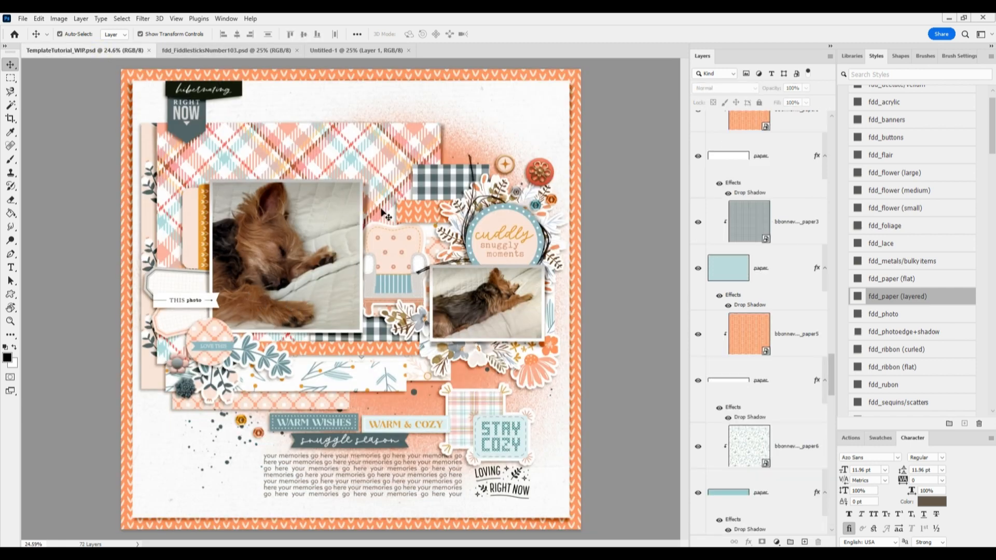
{"action": "left_click", "coordinate": [238, 50]}
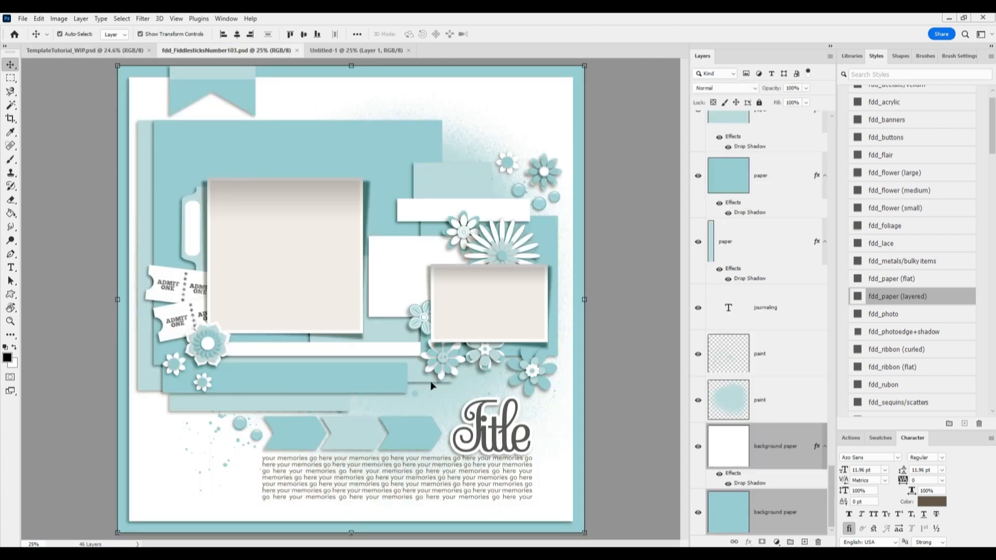
{"action": "left_click", "coordinate": [341, 49]}
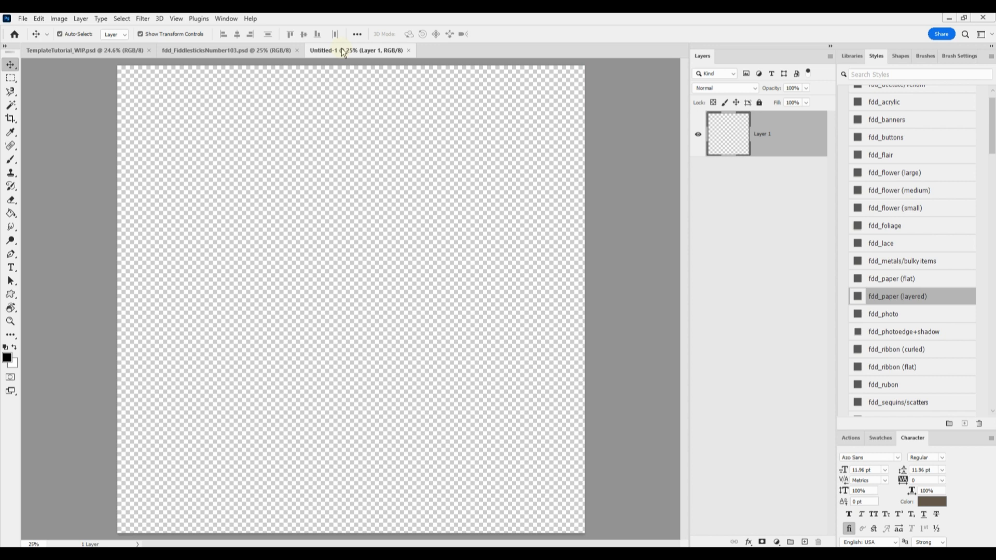
Copy the two background paper layers from the fdd_FiddlesticksNumber103.psd template into the new untitled document
{"action": "left_click", "coordinate": [251, 50]}
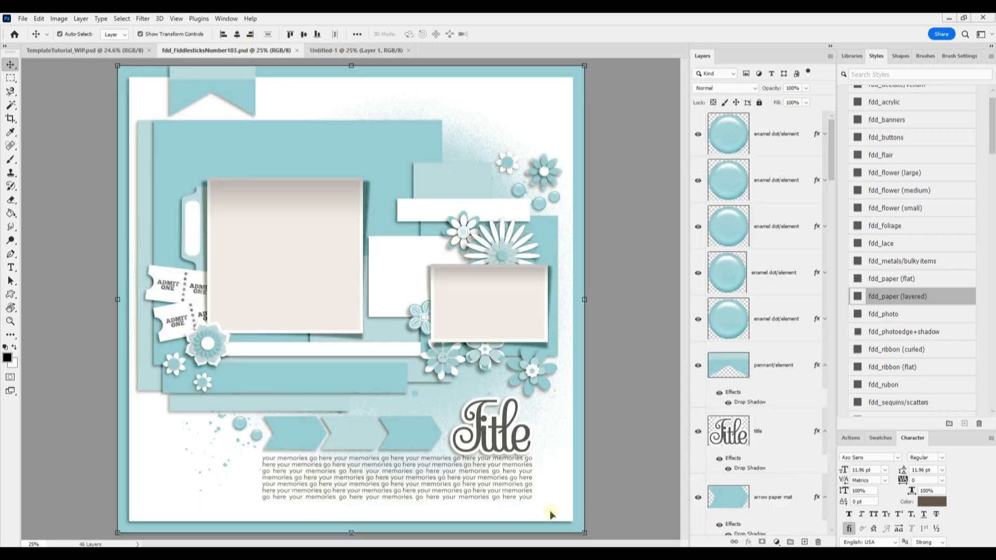
{"action": "scroll", "coordinate": [835, 342], "scroll_direction": "down", "scroll_amount": 10}
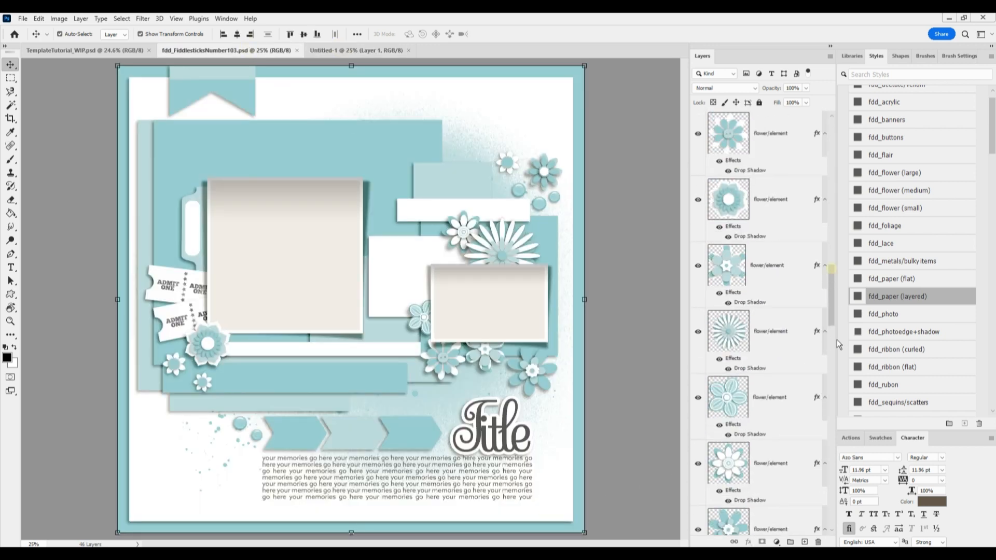
{"action": "scroll", "coordinate": [837, 343], "scroll_direction": "down", "scroll_amount": 10}
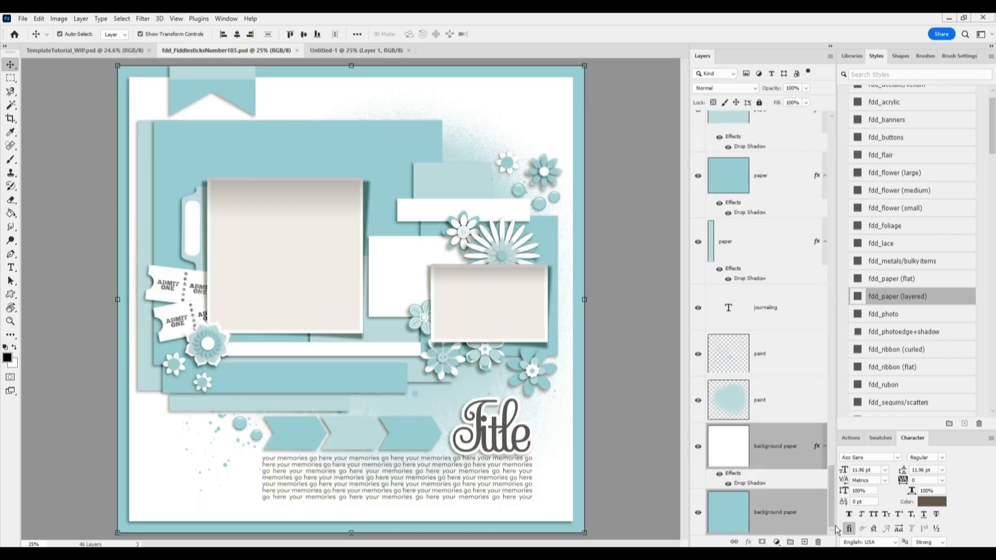
{"action": "left_click", "coordinate": [767, 522]}
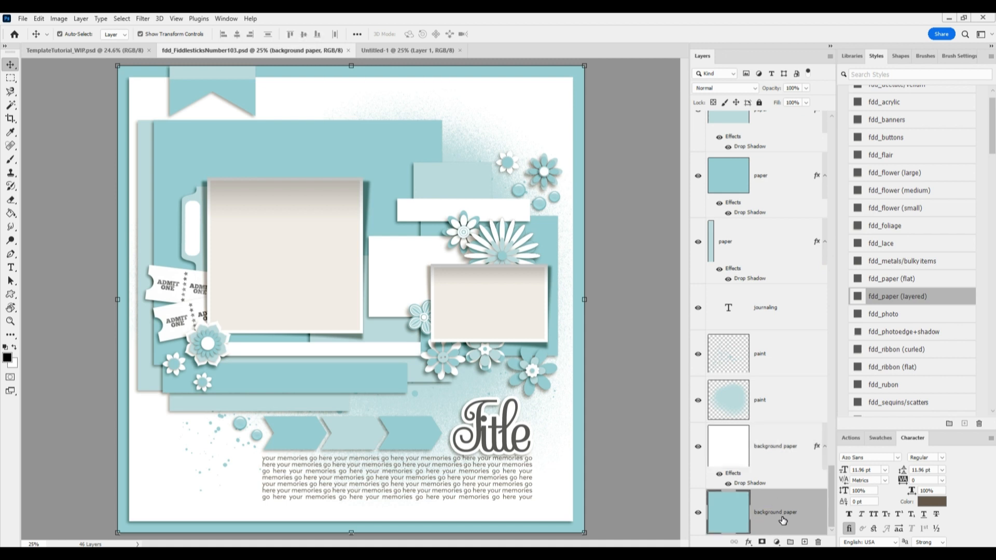
{"action": "left_click", "coordinate": [784, 452], "text": "shift"}
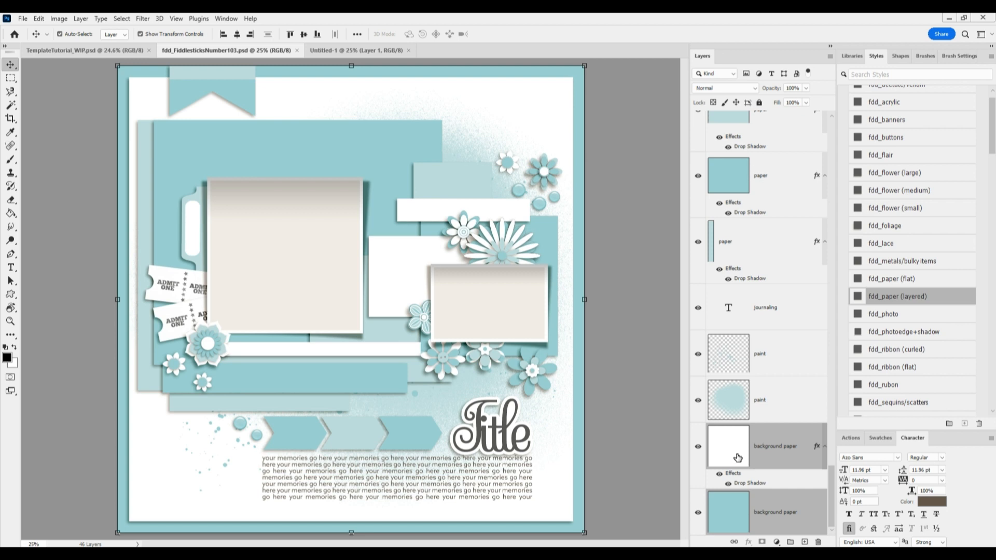
{"action": "left_click_drag", "start_coordinate": [727, 451], "coordinate": [326, 209]}
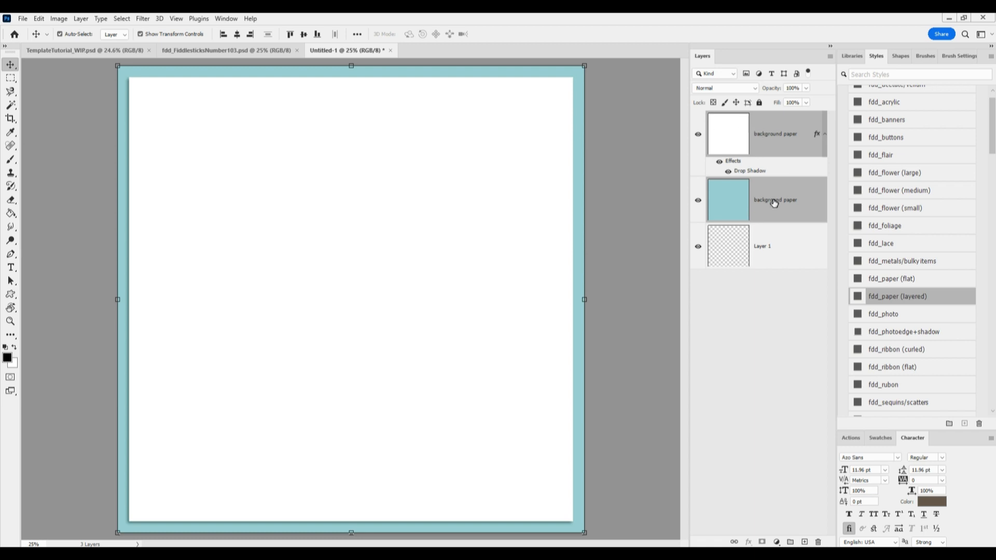
Delete the empty Layer 1 from the new document
{"action": "left_click", "coordinate": [787, 247]}
{"action": "right_click", "coordinate": [787, 246]}
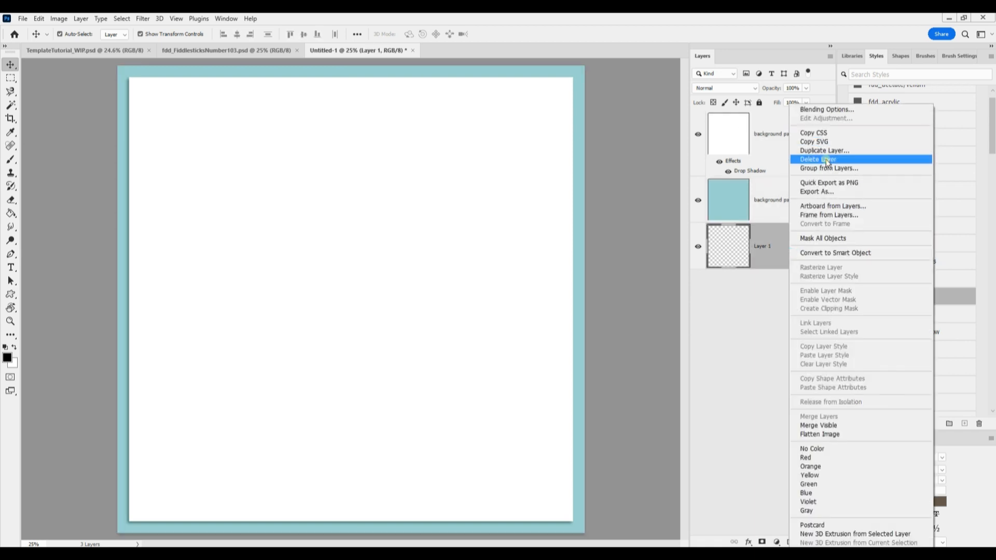
{"action": "left_click", "coordinate": [826, 159]}
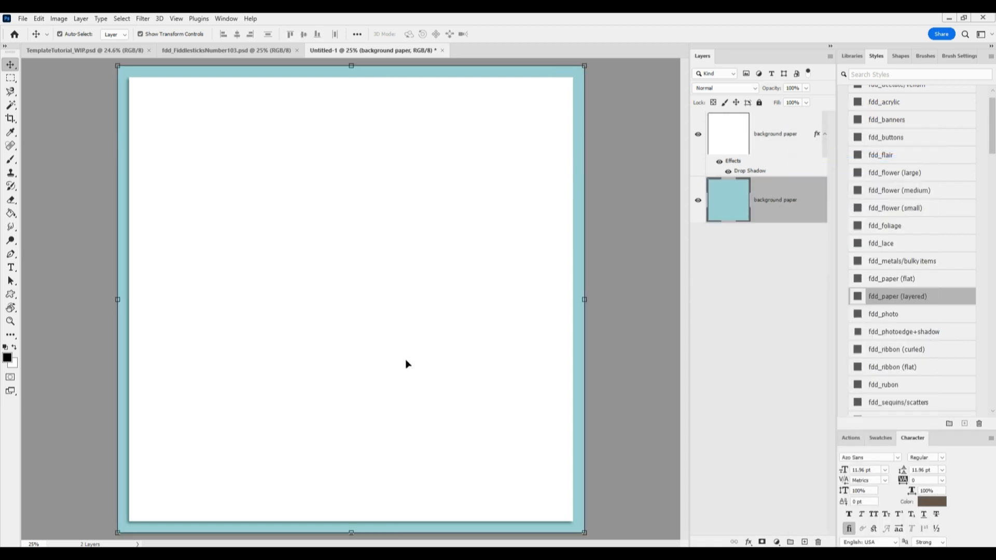
Copy the large photo's inner stroke, photo and drop shadow layers from the template into the new document and stack them above the white background paper
{"action": "left_click", "coordinate": [231, 50]}
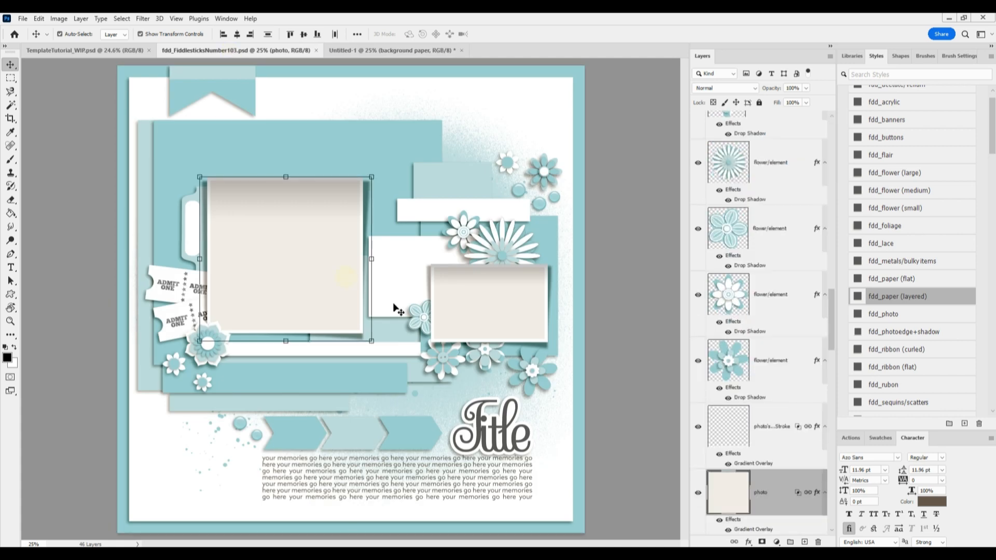
{"action": "scroll", "coordinate": [750, 438], "scroll_direction": "down", "scroll_amount": 2}
{"action": "left_click", "coordinate": [756, 417]}
{"action": "left_click", "coordinate": [740, 292], "text": "shift"}
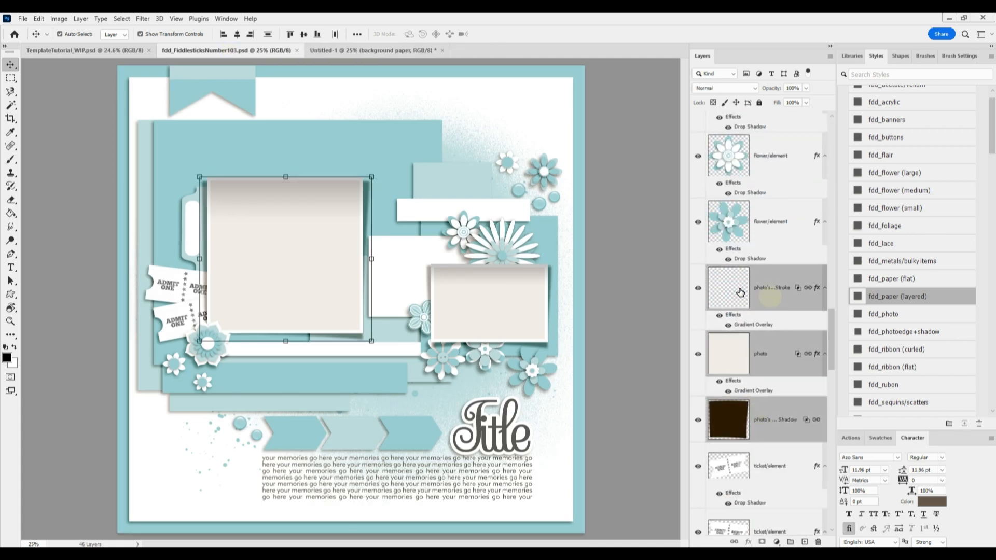
{"action": "left_click", "coordinate": [775, 428]}
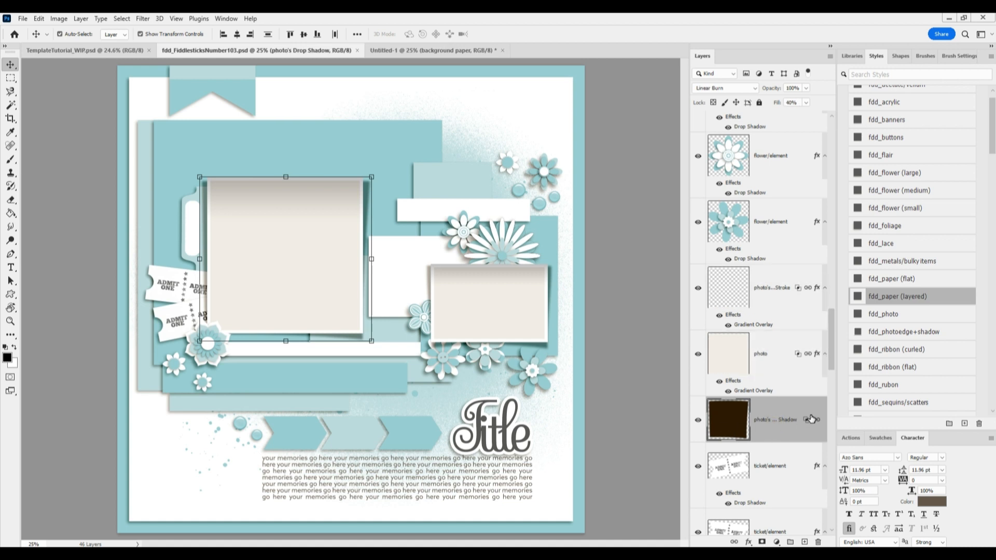
{"action": "left_click", "coordinate": [776, 292], "text": "shift"}
{"action": "mouse_move", "coordinate": [725, 286]}
{"action": "left_mouse_down"}
{"action": "mouse_move", "coordinate": [438, 185]}
{"action": "mouse_move", "coordinate": [363, 73]}
{"action": "mouse_move", "coordinate": [364, 48]}
{"action": "mouse_move", "coordinate": [349, 173]}
{"action": "mouse_move", "coordinate": [468, 103]}
{"action": "left_mouse_up"}
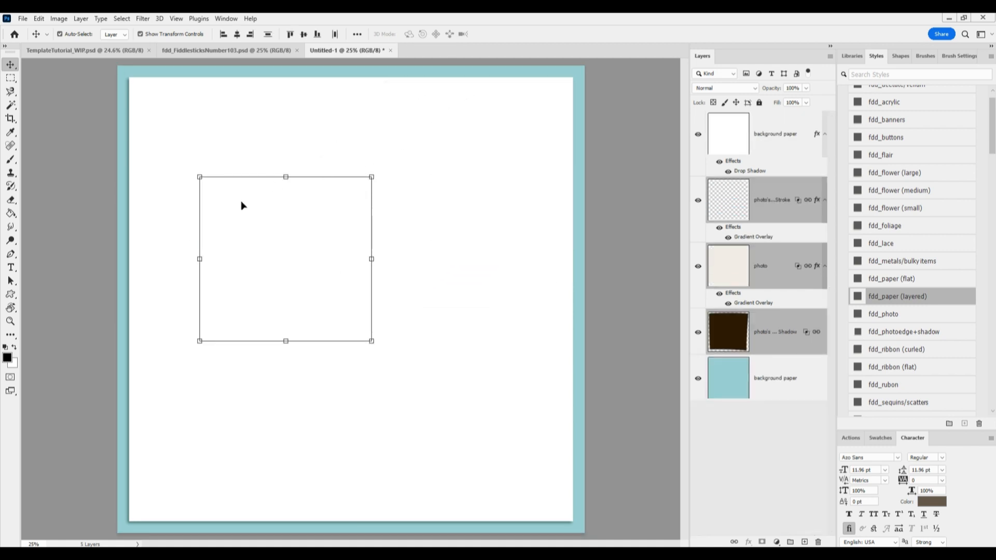
{"action": "left_click_drag", "start_coordinate": [776, 204], "coordinate": [771, 113]}
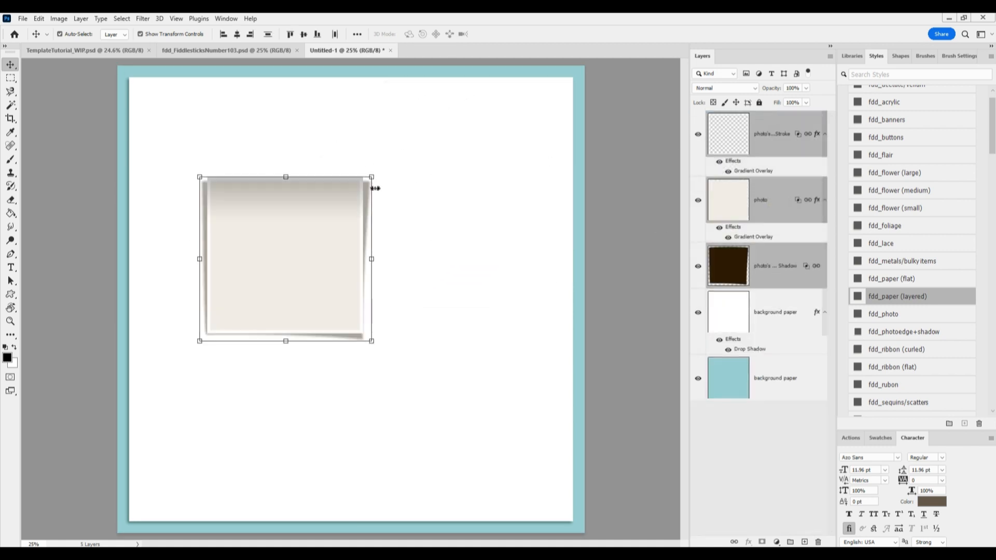
Copy the small photo's inner stroke, photo and drop shadow layers from the template into the new document and place them just right of the large photo
{"action": "left_click_drag", "start_coordinate": [303, 337], "coordinate": [499, 314]}
{"action": "scroll", "coordinate": [763, 412], "scroll_direction": "down", "scroll_amount": 3}
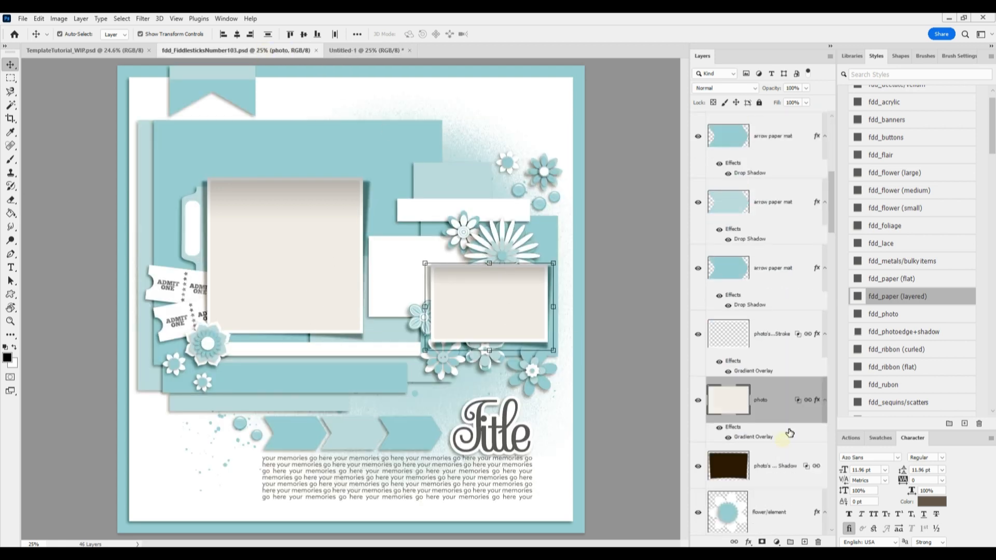
{"action": "left_click", "coordinate": [771, 459]}
{"action": "left_click", "coordinate": [773, 343], "text": "shift"}
{"action": "mouse_move", "coordinate": [772, 344]}
{"action": "left_mouse_down"}
{"action": "mouse_move", "coordinate": [501, 275]}
{"action": "mouse_move", "coordinate": [346, 50]}
{"action": "mouse_move", "coordinate": [435, 271]}
{"action": "left_mouse_up"}
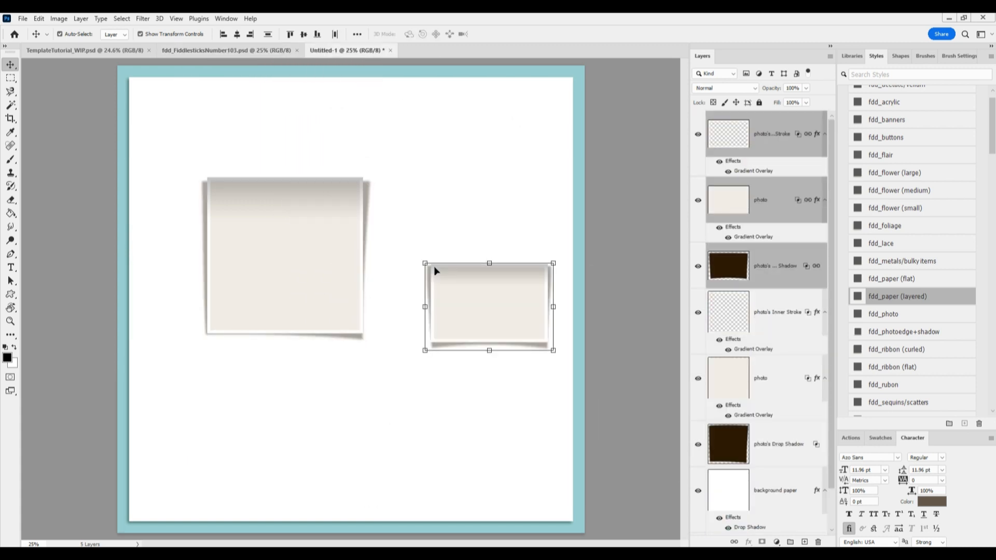
{"action": "left_click_drag", "start_coordinate": [502, 295], "coordinate": [449, 228]}
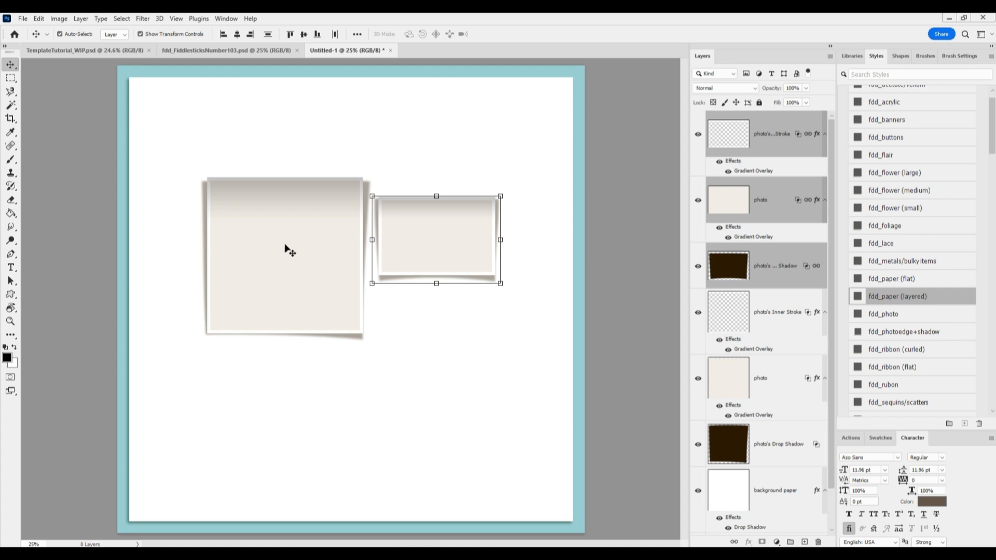
Move the small photo group to the page's lower-left area and the large photo group to the upper-right corner
{"action": "left_click_drag", "start_coordinate": [438, 230], "coordinate": [249, 363]}
{"action": "left_click_drag", "start_coordinate": [269, 268], "coordinate": [464, 187]}
{"action": "left_click", "coordinate": [208, 51]}
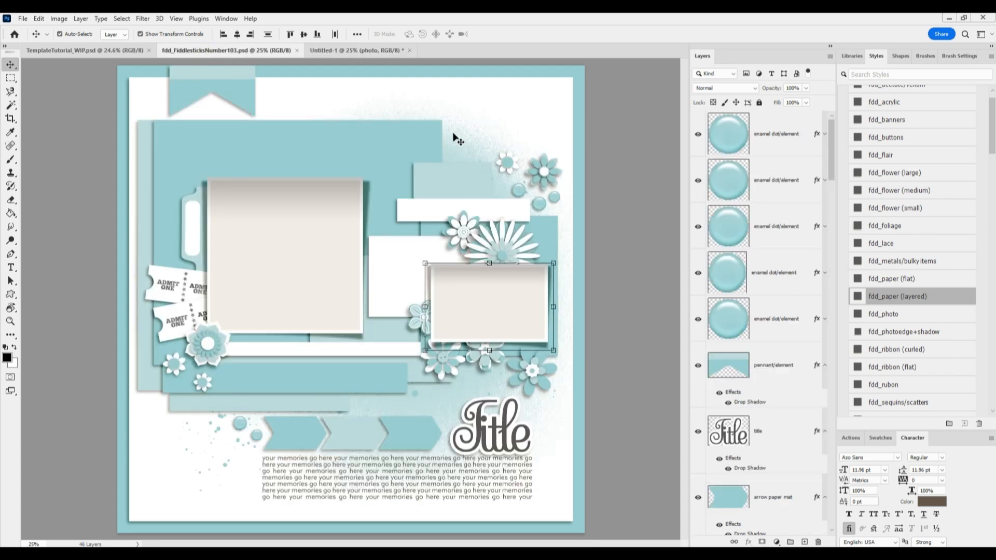
{"action": "left_click", "coordinate": [332, 50]}
{"action": "left_click_drag", "start_coordinate": [509, 186], "coordinate": [502, 215]}
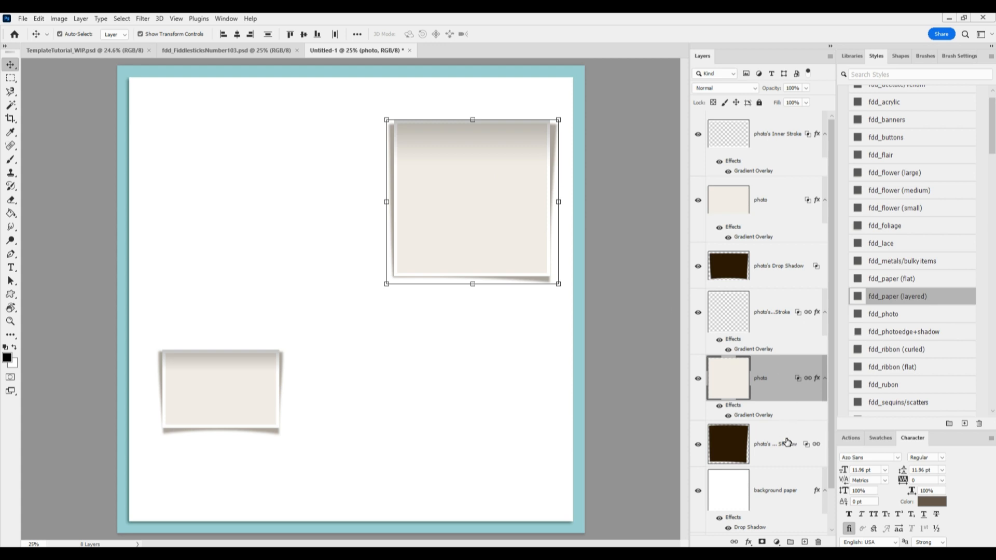
{"action": "mouse_move", "coordinate": [477, 220]}
{"action": "left_mouse_down"}
{"action": "mouse_move", "coordinate": [482, 196]}
{"action": "mouse_move", "coordinate": [465, 204]}
{"action": "mouse_move", "coordinate": [499, 205]}
{"action": "mouse_move", "coordinate": [471, 220]}
{"action": "left_mouse_up"}
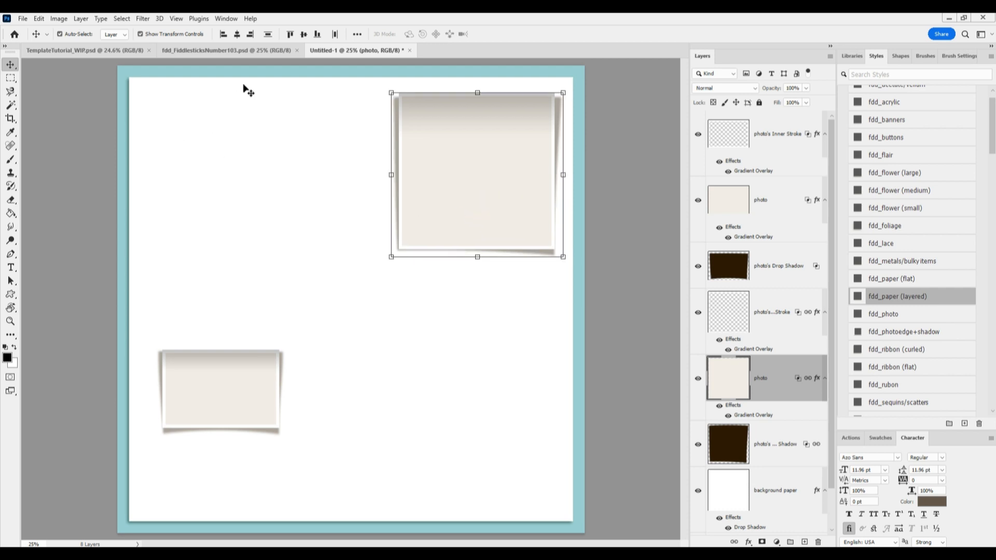
{"action": "left_click", "coordinate": [232, 50]}
{"action": "left_click", "coordinate": [83, 49]}
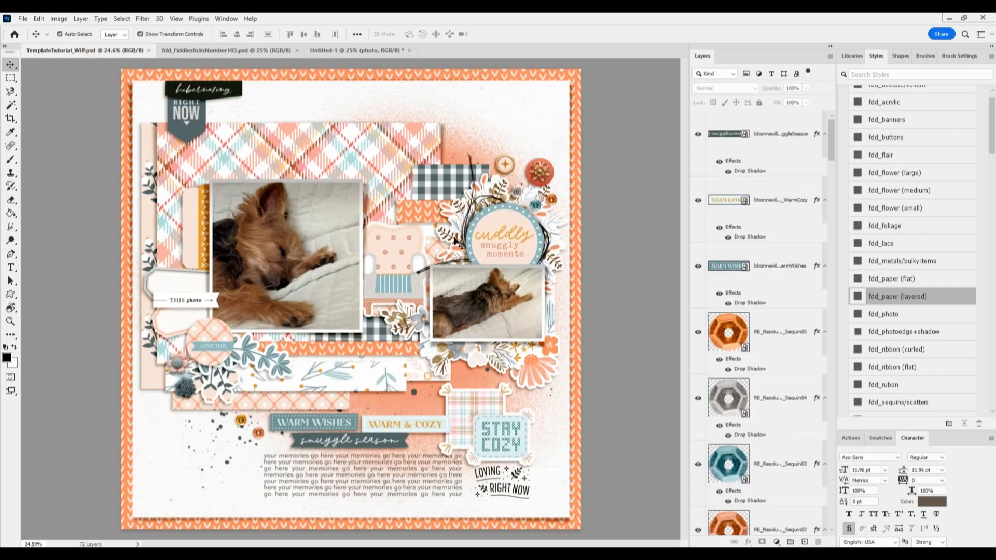
{"action": "left_click", "coordinate": [340, 49]}
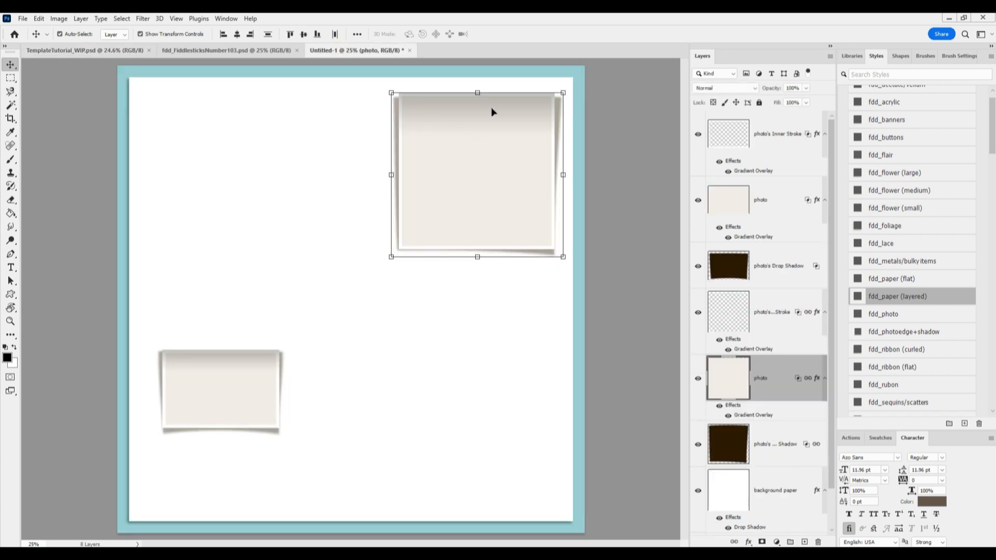
Duplicate the large photo's inner stroke, photo and drop shadow layers and place the copy directly below the original
{"action": "left_click", "coordinate": [777, 452]}
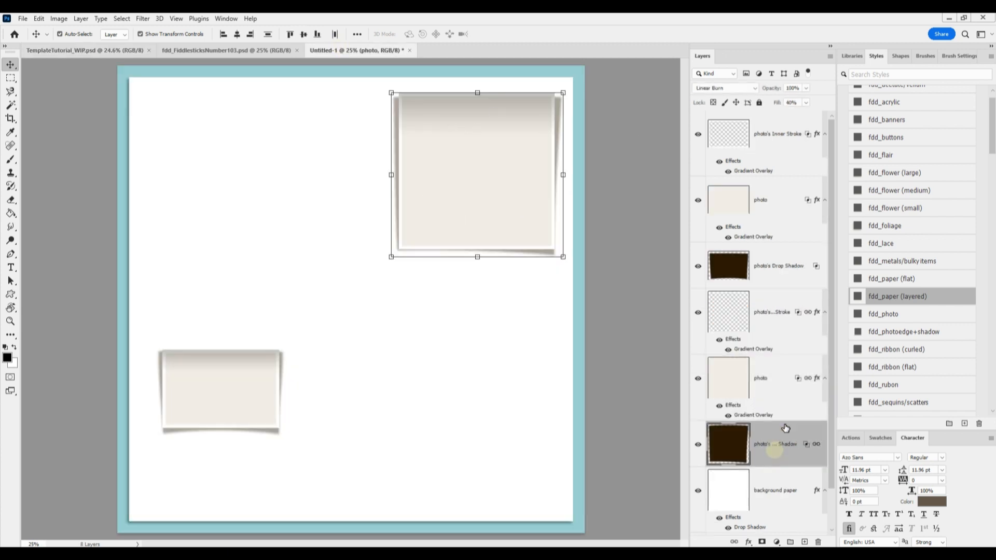
{"action": "left_click", "coordinate": [776, 321], "text": "shift"}
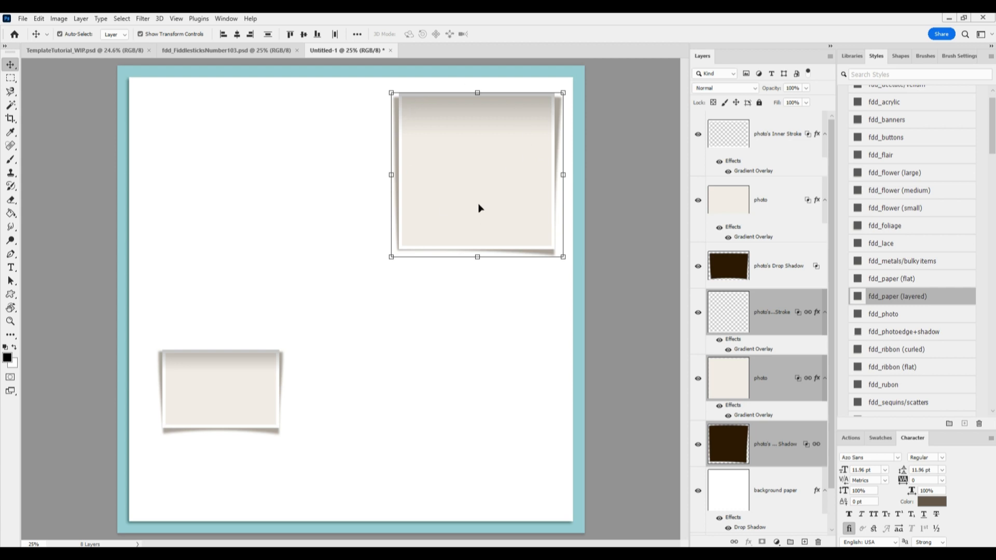
{"action": "left_click_drag", "start_coordinate": [490, 215], "coordinate": [486, 367]}
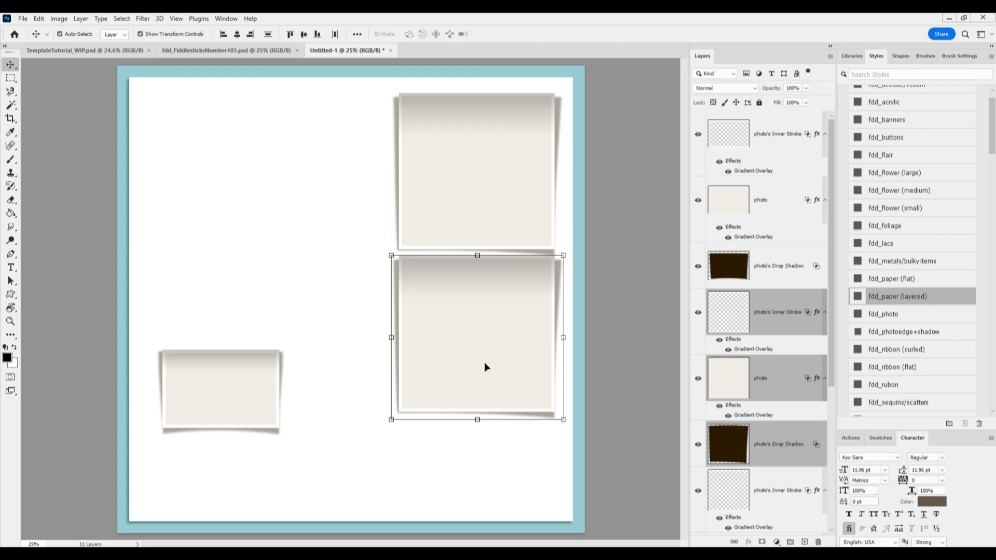
Scale both large photo groups together to about 87.86% and fit them into the white paper's upper-right corner
{"action": "scroll", "coordinate": [784, 426], "scroll_direction": "down", "scroll_amount": 4}
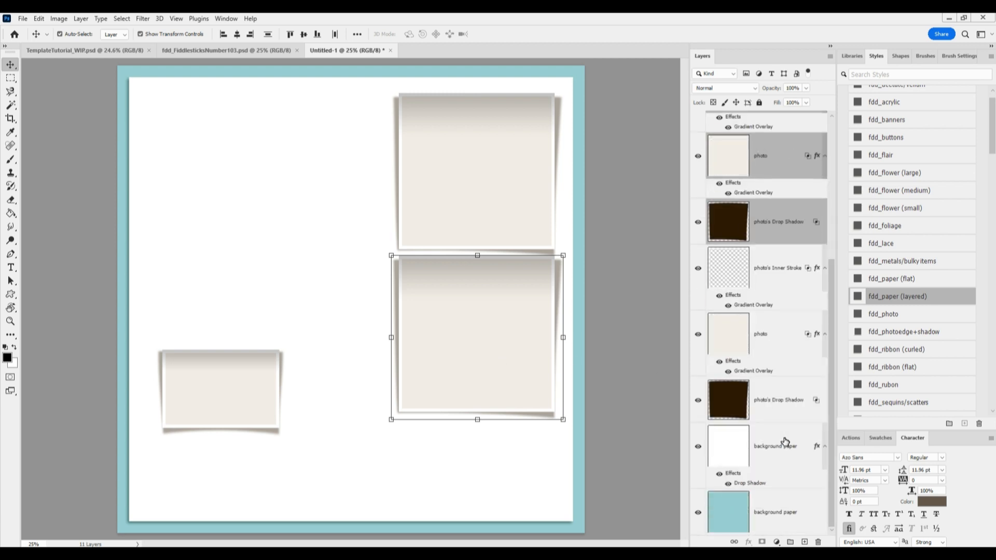
{"action": "left_click", "coordinate": [772, 402]}
{"action": "scroll", "coordinate": [775, 394], "scroll_direction": "up", "scroll_amount": 2}
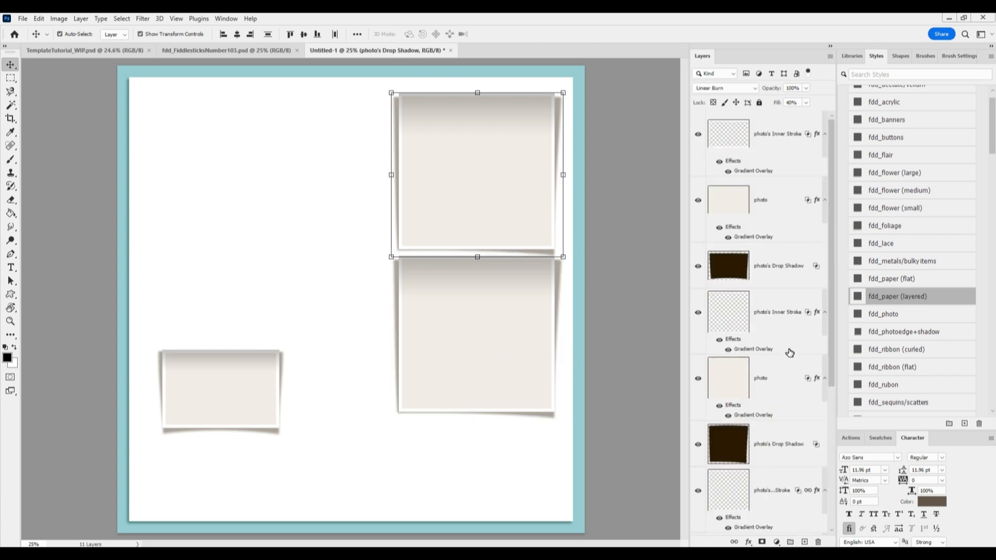
{"action": "left_click", "coordinate": [787, 326], "text": "shift"}
{"action": "mouse_move", "coordinate": [522, 179]}
{"action": "left_mouse_down"}
{"action": "mouse_move", "coordinate": [520, 167]}
{"action": "mouse_move", "coordinate": [524, 176]}
{"action": "left_mouse_up"}
{"action": "left_click_drag", "start_coordinate": [567, 84], "coordinate": [544, 124]}
{"action": "left_click_drag", "start_coordinate": [513, 169], "coordinate": [523, 130]}
{"action": "left_click", "coordinate": [608, 189]}
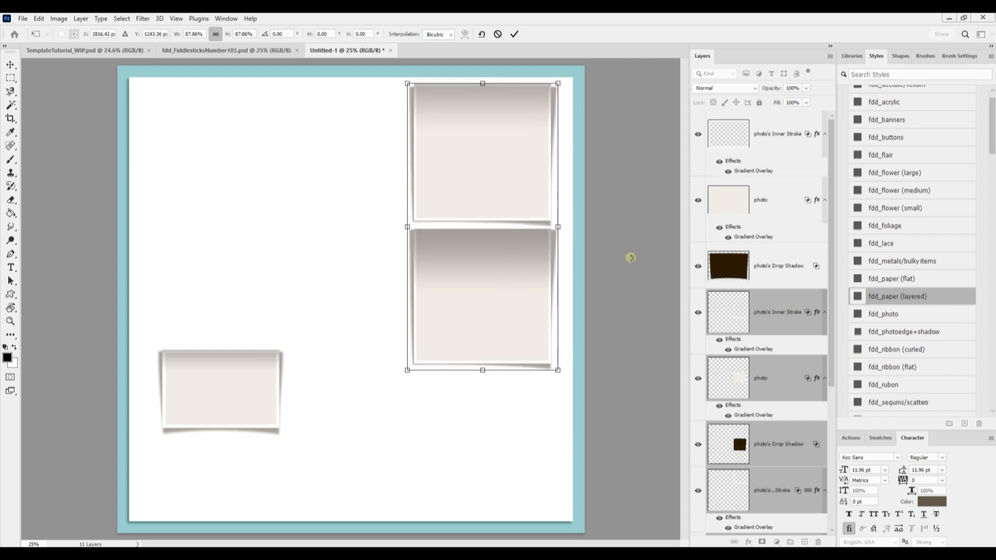
{"action": "left_click", "coordinate": [514, 34]}
Duplicate the second large photo's three layers and place the copy beneath it to complete a column of three
{"action": "left_click", "coordinate": [514, 295]}
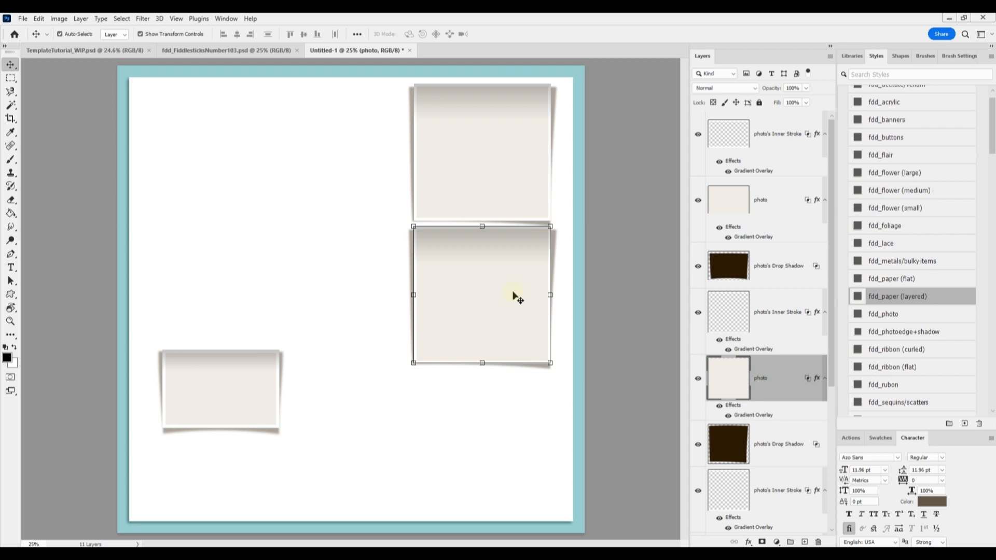
{"action": "left_click", "coordinate": [770, 433]}
{"action": "left_click", "coordinate": [766, 317], "text": "shift"}
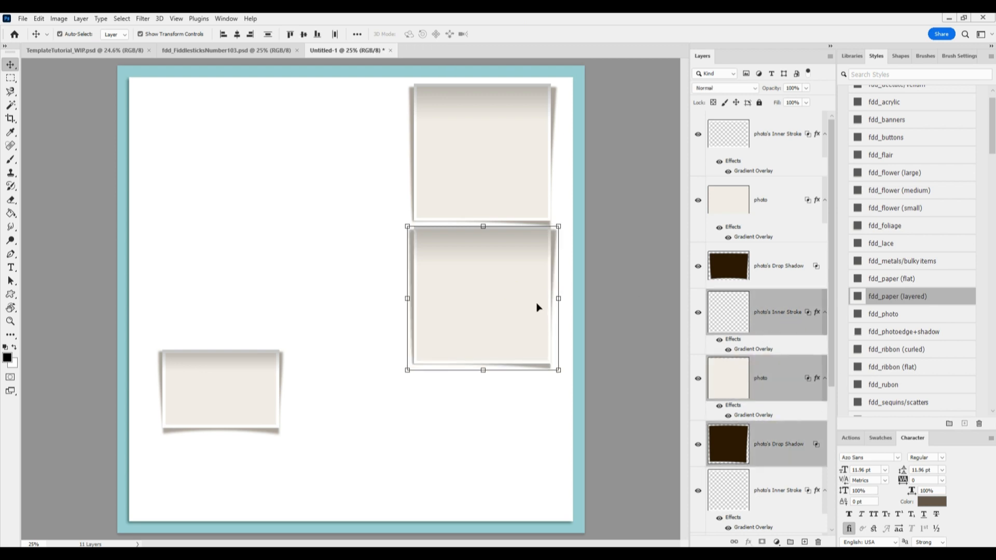
{"action": "left_click_drag", "start_coordinate": [511, 303], "coordinate": [513, 448]}
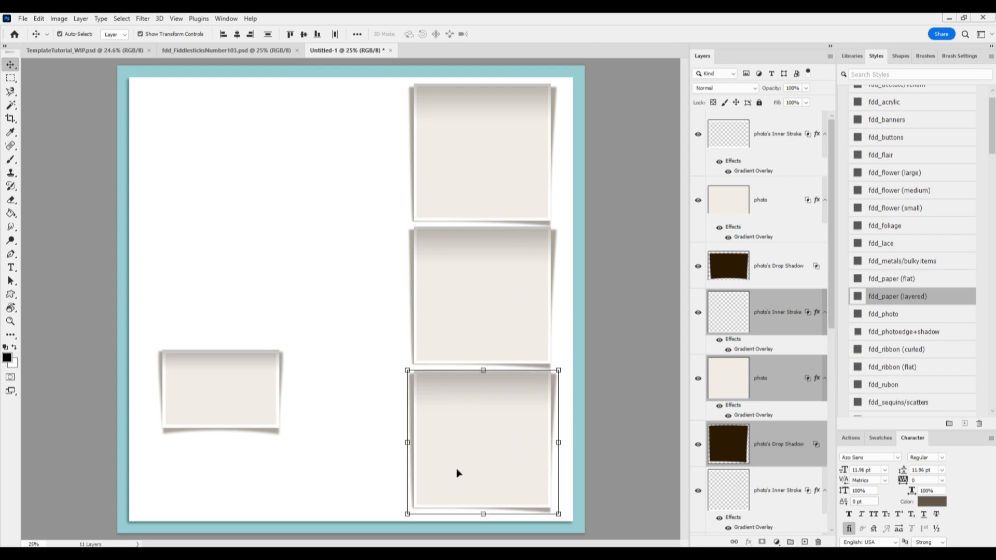
Duplicate the small photo's three layers into a staggered arrangement of six beside the large column, undoing the extra copy at the page top
{"action": "left_click", "coordinate": [248, 371]}
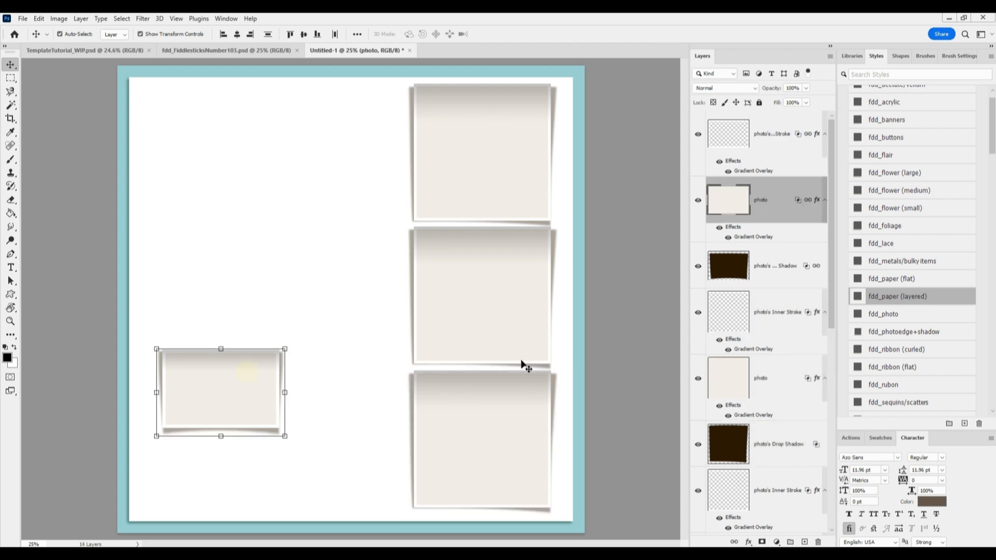
{"action": "left_click", "coordinate": [780, 265]}
{"action": "left_click", "coordinate": [783, 134], "text": "shift"}
{"action": "mouse_move", "coordinate": [240, 387]}
{"action": "left_mouse_down"}
{"action": "mouse_move", "coordinate": [367, 178]}
{"action": "mouse_move", "coordinate": [338, 265]}
{"action": "mouse_move", "coordinate": [305, 278]}
{"action": "mouse_move", "coordinate": [347, 366]}
{"action": "mouse_move", "coordinate": [304, 460]}
{"action": "mouse_move", "coordinate": [209, 369]}
{"action": "mouse_move", "coordinate": [209, 182]}
{"action": "mouse_move", "coordinate": [216, 189]}
{"action": "mouse_move", "coordinate": [293, 118]}
{"action": "left_mouse_up"}
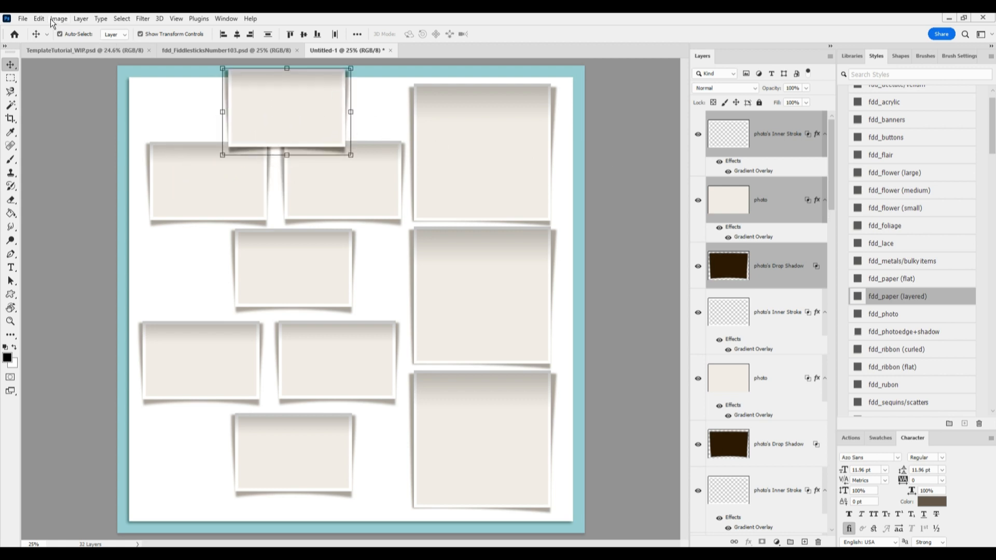
{"action": "key", "text": "ctrl+z"}
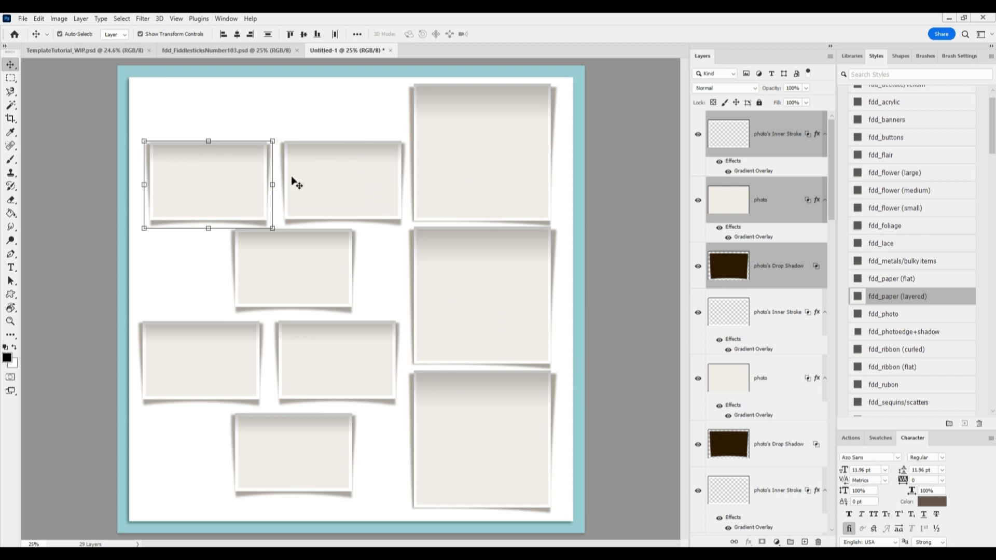
{"action": "left_click", "coordinate": [236, 51]}
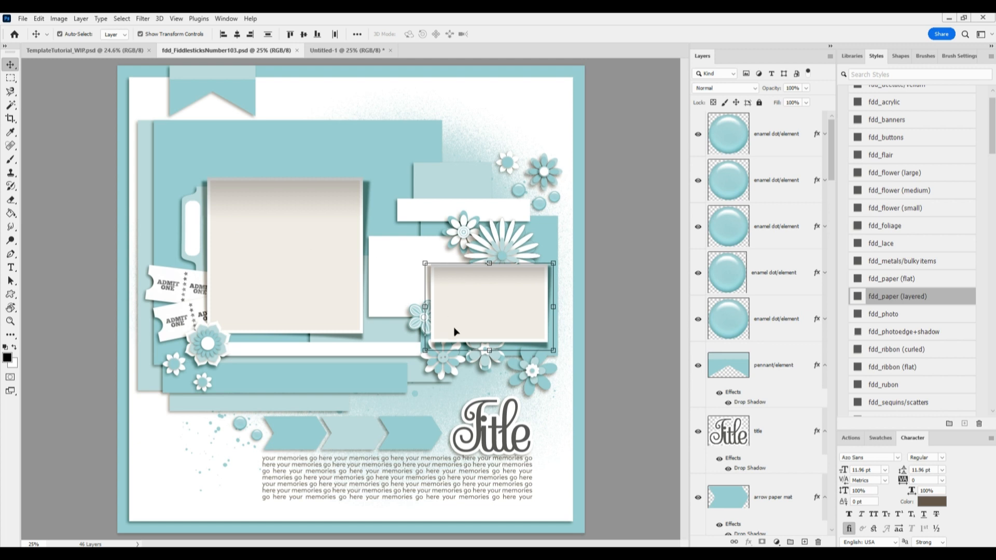
{"action": "key", "text": "ctrl+t"}
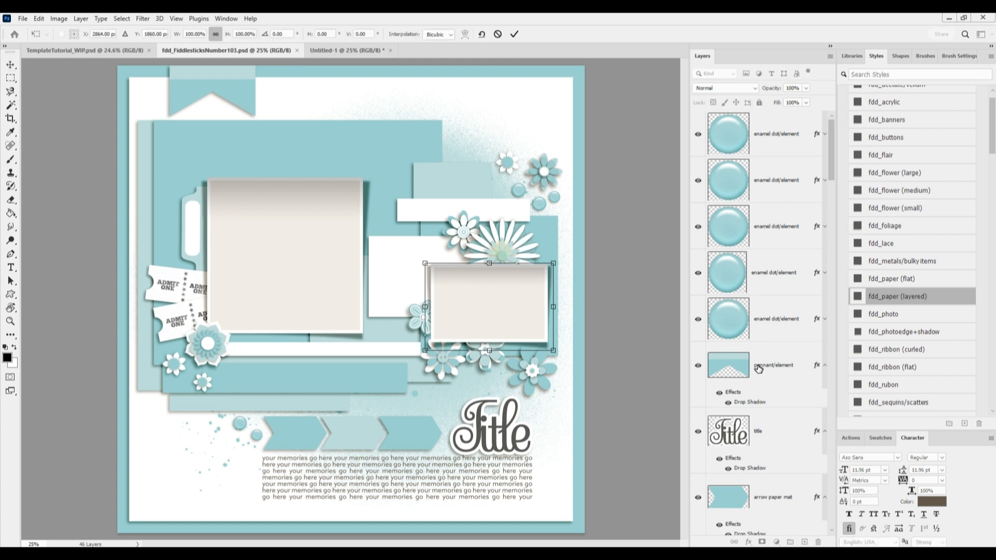
{"action": "left_click", "coordinate": [498, 33]}
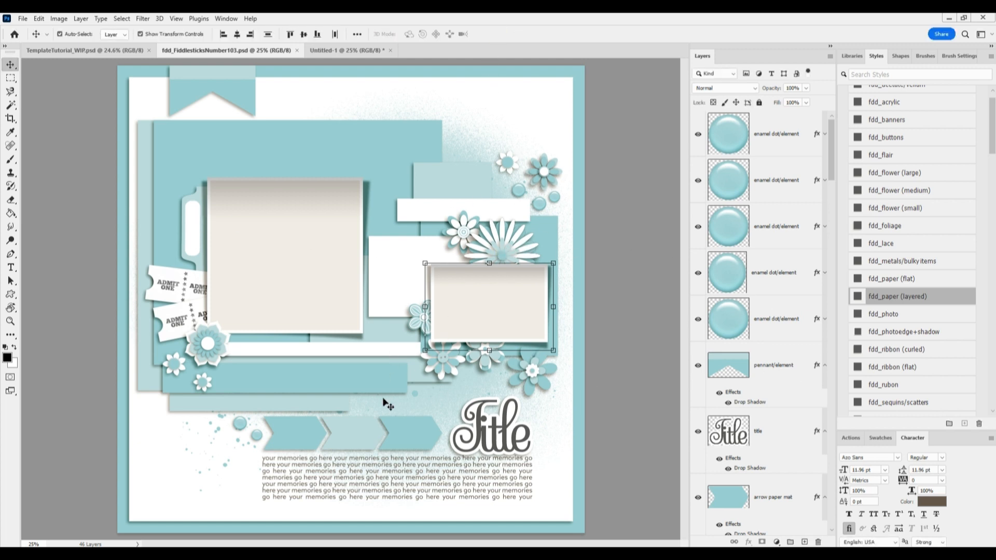
Copy the large teal paper from the template into the new document, stack it above the white background paper and center it behind the small photos
{"action": "left_click", "coordinate": [379, 151]}
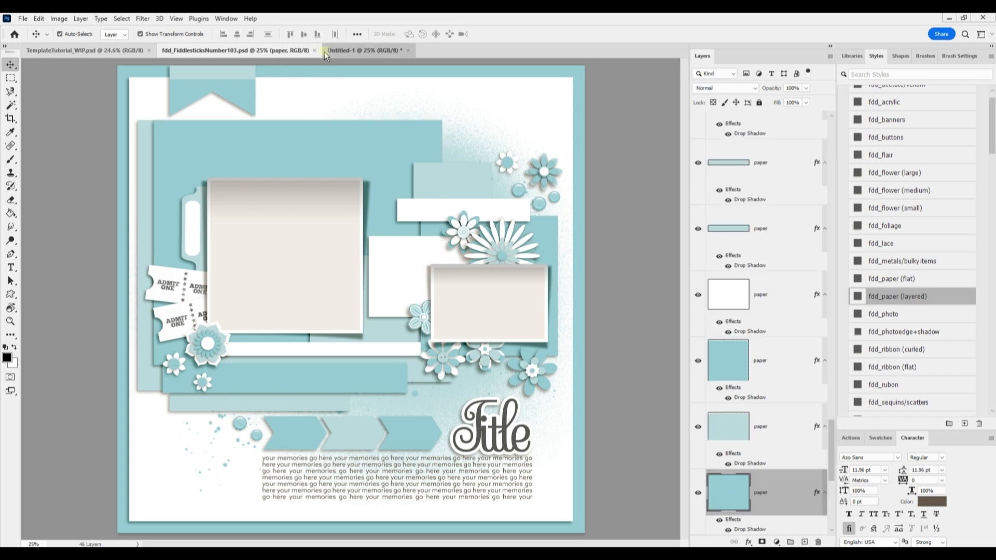
{"action": "left_click", "coordinate": [328, 50]}
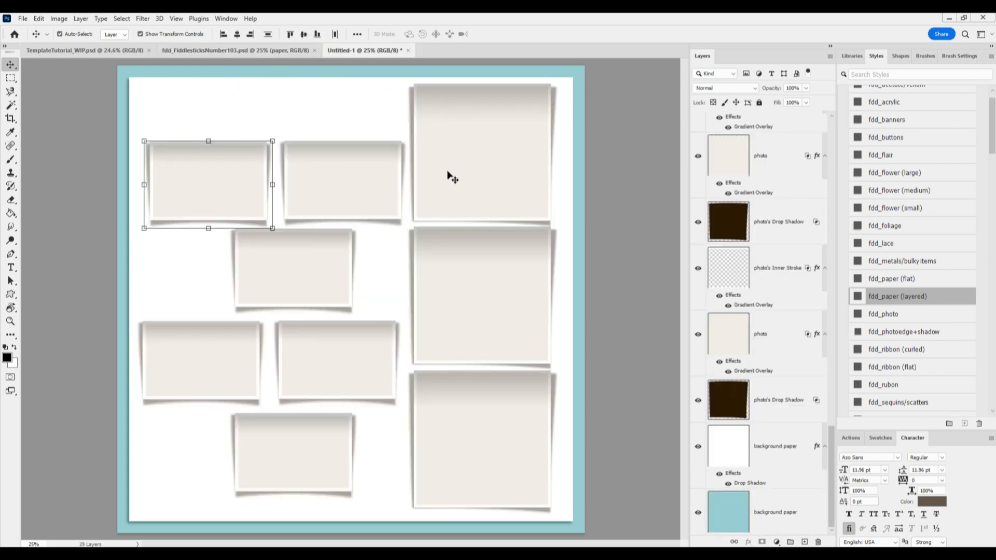
{"action": "left_click", "coordinate": [267, 50]}
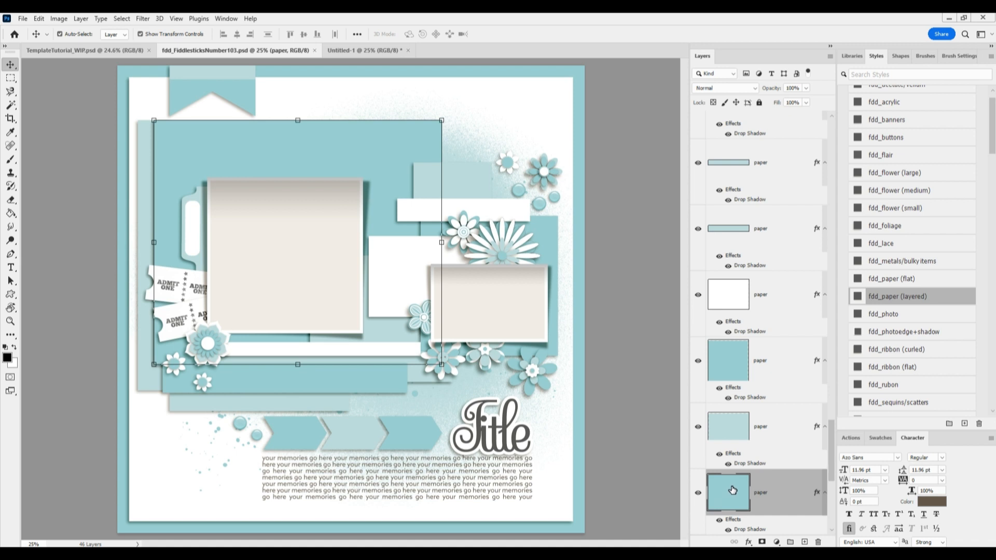
{"action": "left_click_drag", "start_coordinate": [733, 502], "coordinate": [344, 305]}
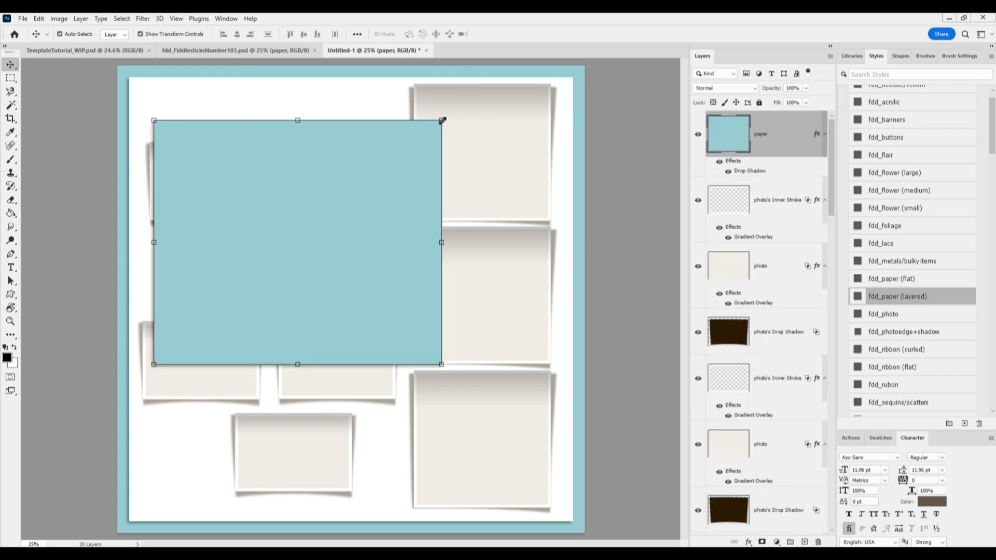
{"action": "left_click_drag", "start_coordinate": [766, 137], "coordinate": [759, 422]}
{"action": "left_click_drag", "start_coordinate": [394, 269], "coordinate": [373, 359]}
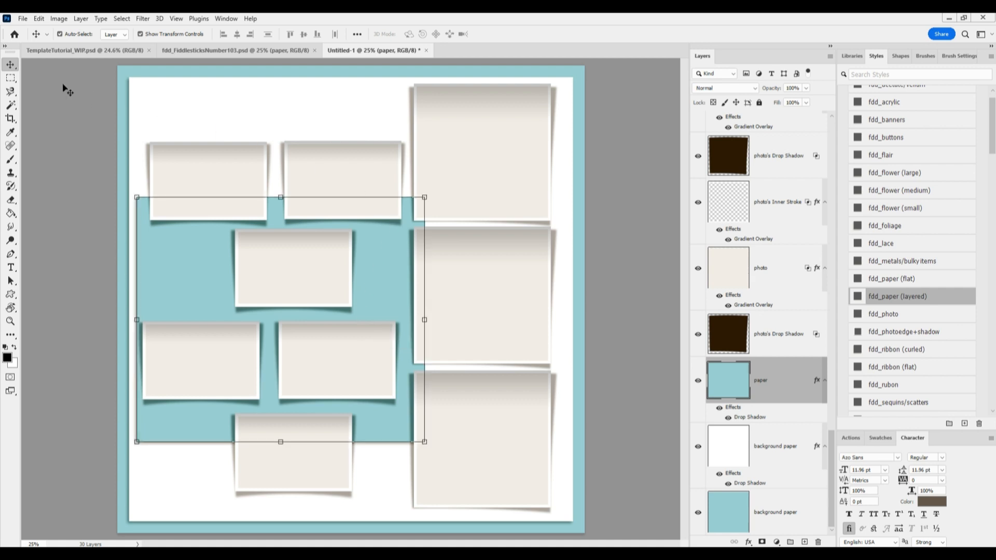
Copy the small pale blue paper from the template onto the left part of the teal paper, behind the photos
{"action": "left_click", "coordinate": [216, 52]}
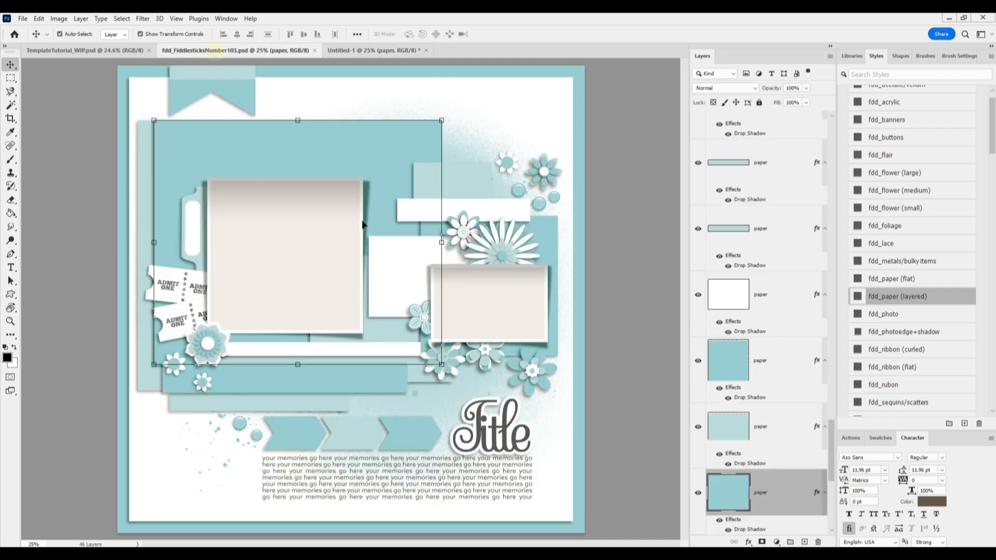
{"action": "left_click_drag", "start_coordinate": [473, 176], "coordinate": [365, 52]}
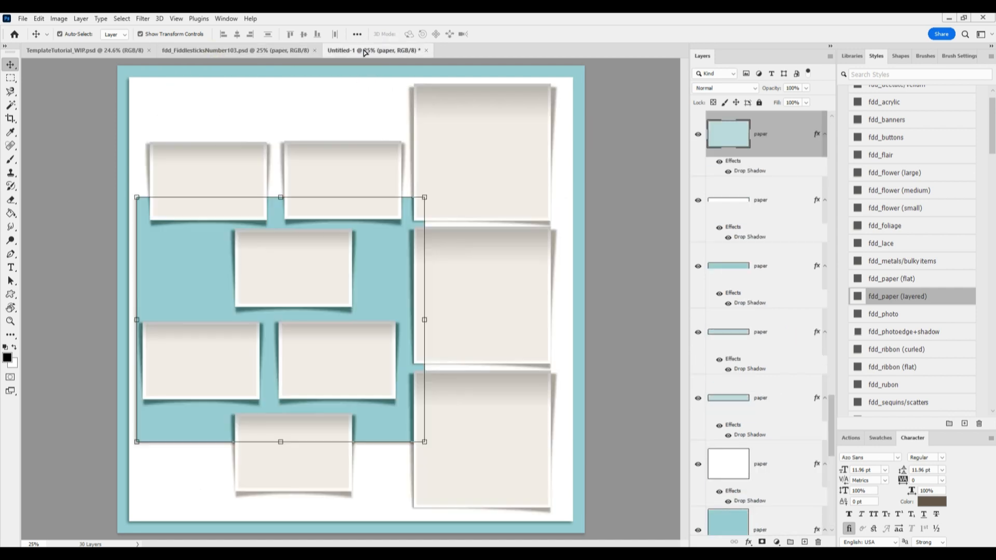
{"action": "left_click_drag", "start_coordinate": [385, 146], "coordinate": [217, 253]}
Copy the white paper strip from the template and place it across the pale blue paper's lower edge, behind the photos
{"action": "left_click", "coordinate": [260, 49]}
{"action": "left_click", "coordinate": [439, 205]}
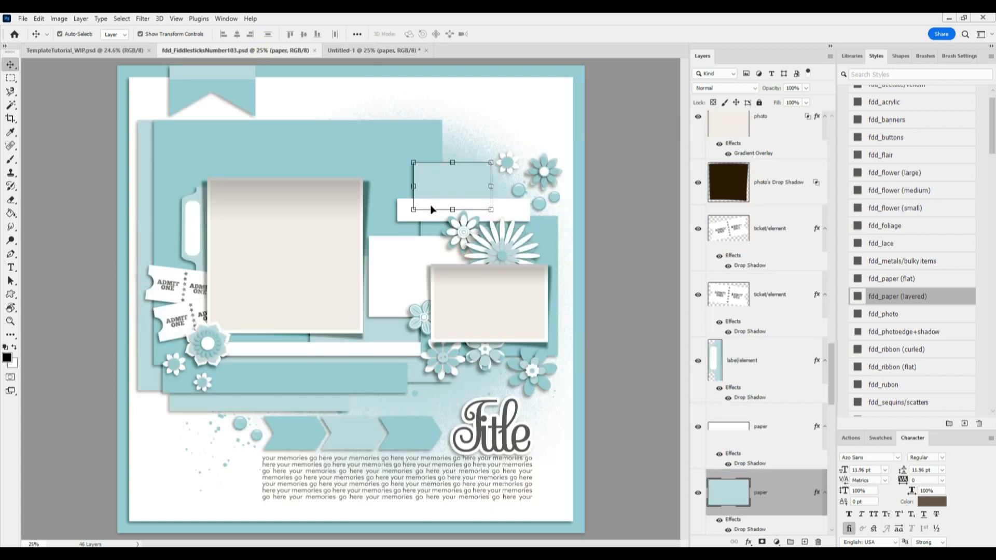
{"action": "left_click", "coordinate": [530, 217]}
{"action": "left_click_drag", "start_coordinate": [431, 213], "coordinate": [395, 51]}
{"action": "left_click_drag", "start_coordinate": [407, 153], "coordinate": [195, 288]}
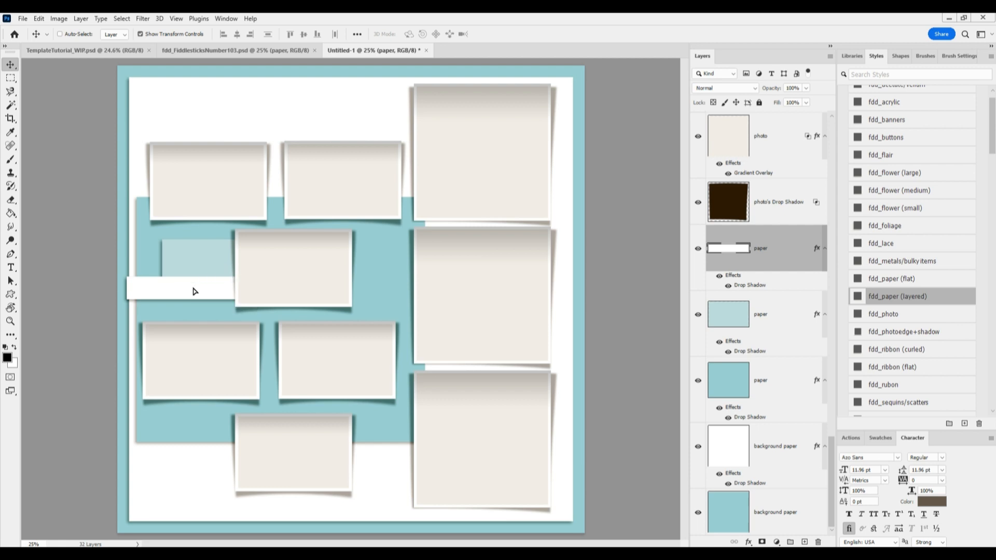
Compare the template's arrow and paper strip layers with the finished scrapbook page and the new layout
{"action": "left_click", "coordinate": [266, 46]}
{"action": "left_click", "coordinate": [414, 438]}
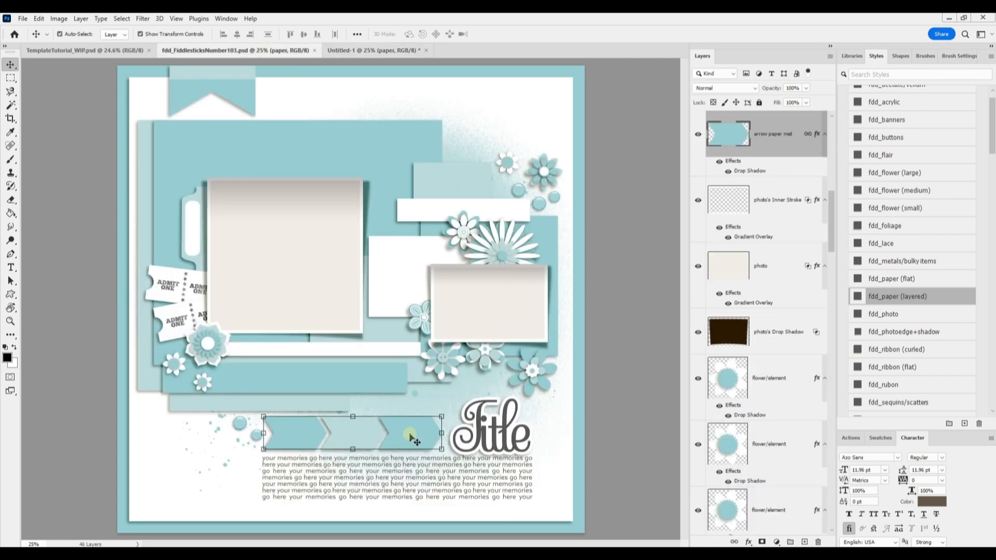
{"action": "left_click", "coordinate": [232, 403]}
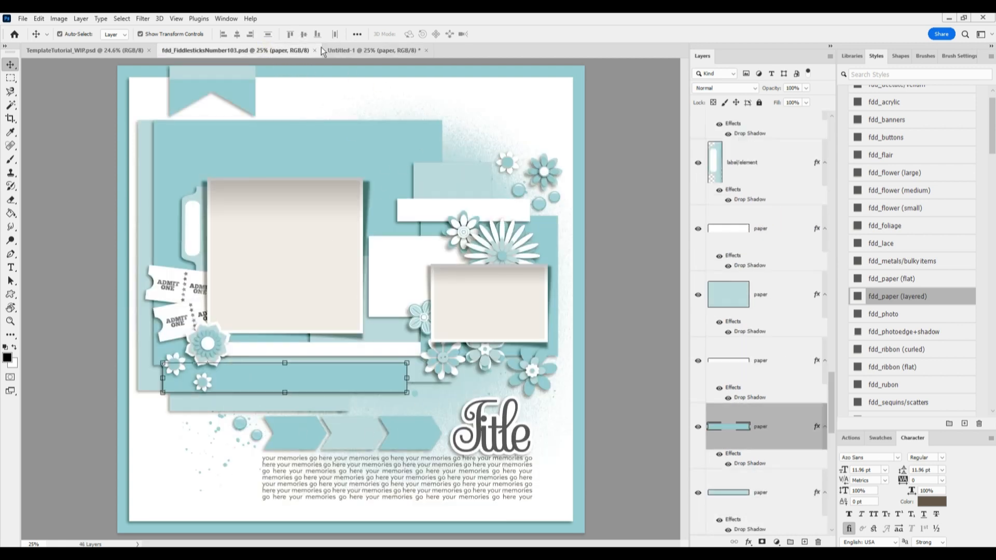
{"action": "left_click", "coordinate": [83, 51]}
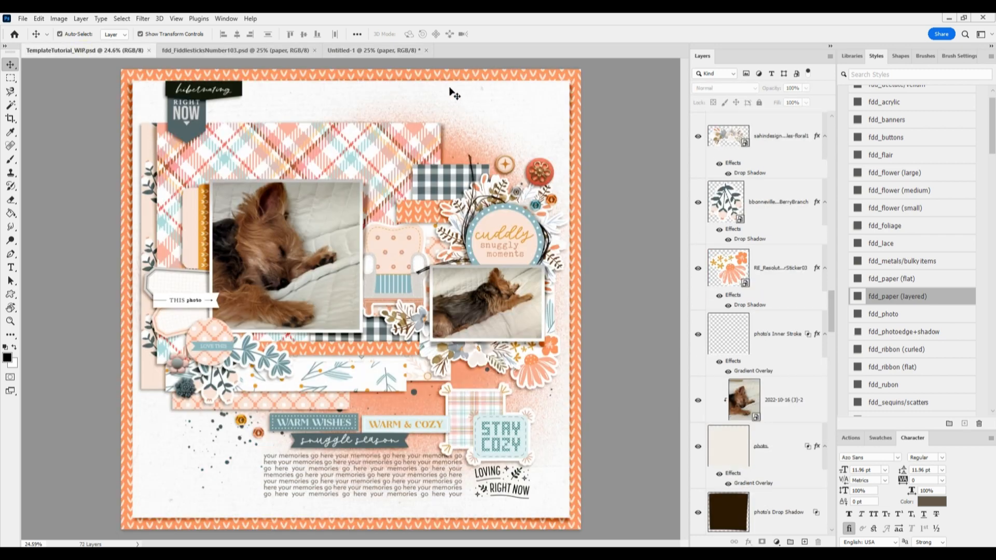
{"action": "left_click", "coordinate": [292, 48]}
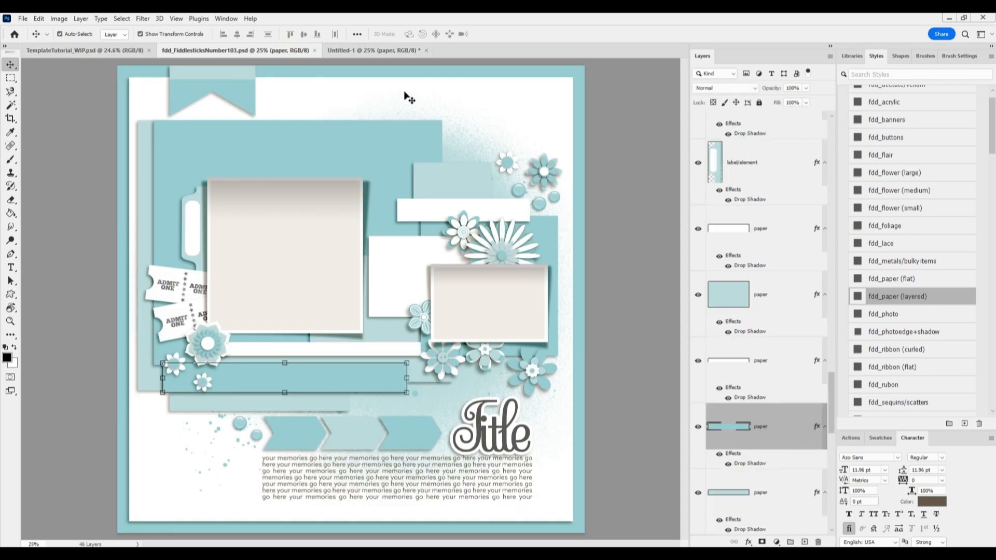
{"action": "left_click", "coordinate": [360, 48]}
{"action": "left_click", "coordinate": [266, 51]}
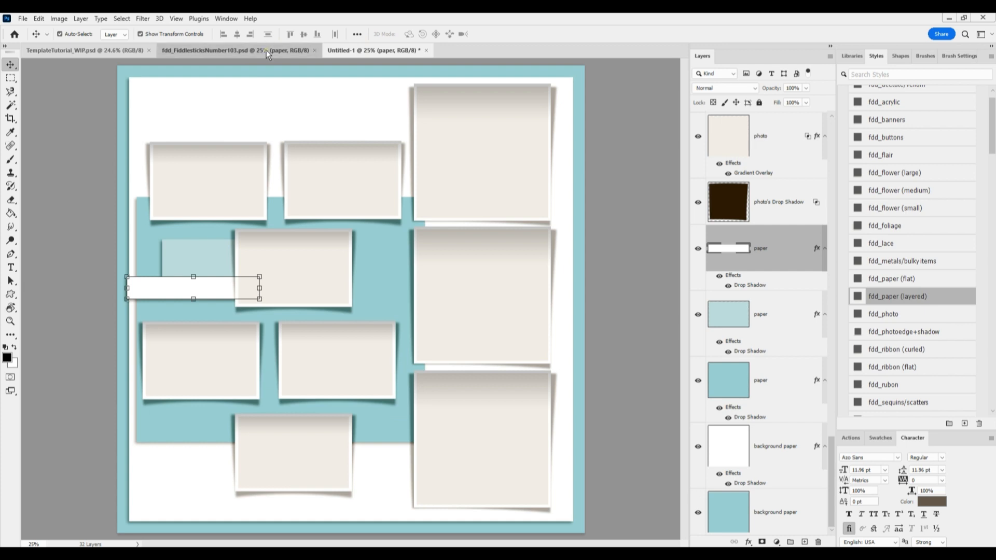
{"action": "left_click", "coordinate": [108, 52]}
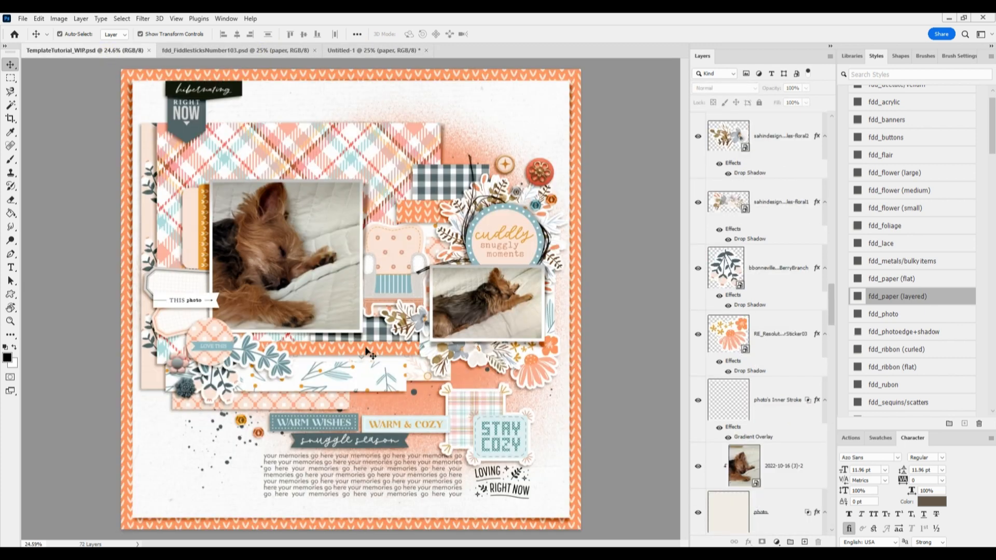
Copy the round "cuddly snuggly moments" label with its shadow, stitching and wreath from the finished page into the new layout
{"action": "left_click", "coordinate": [499, 249]}
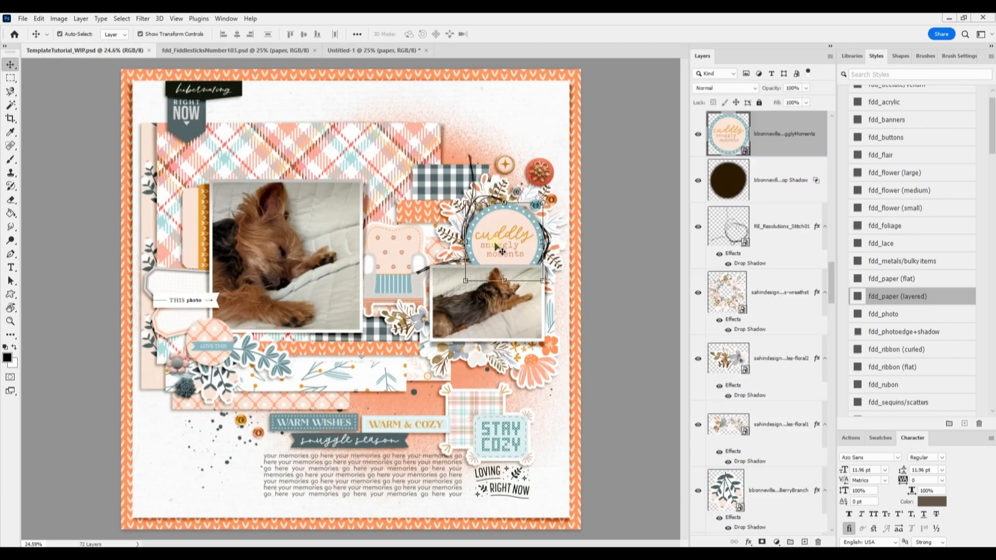
{"action": "left_click", "coordinate": [502, 51]}
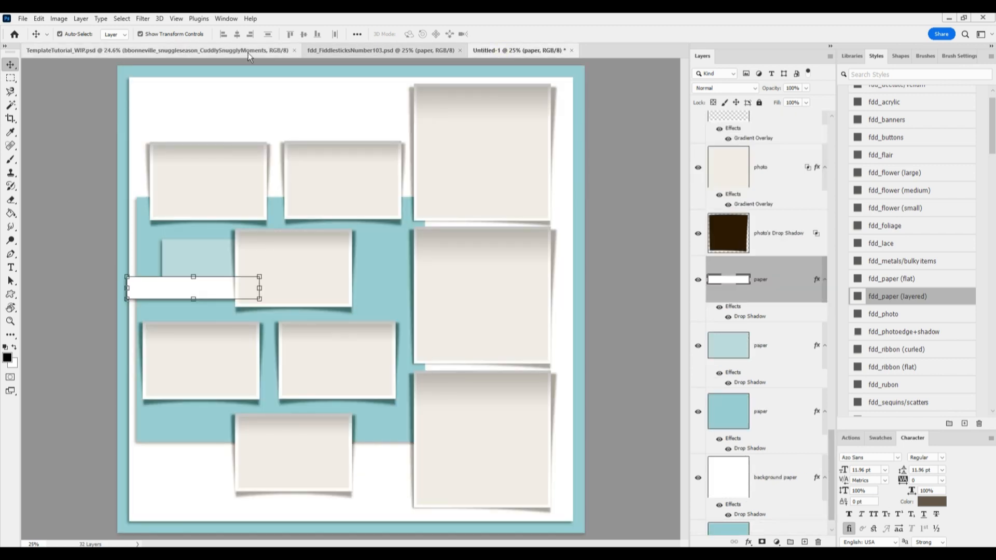
{"action": "left_click", "coordinate": [144, 46]}
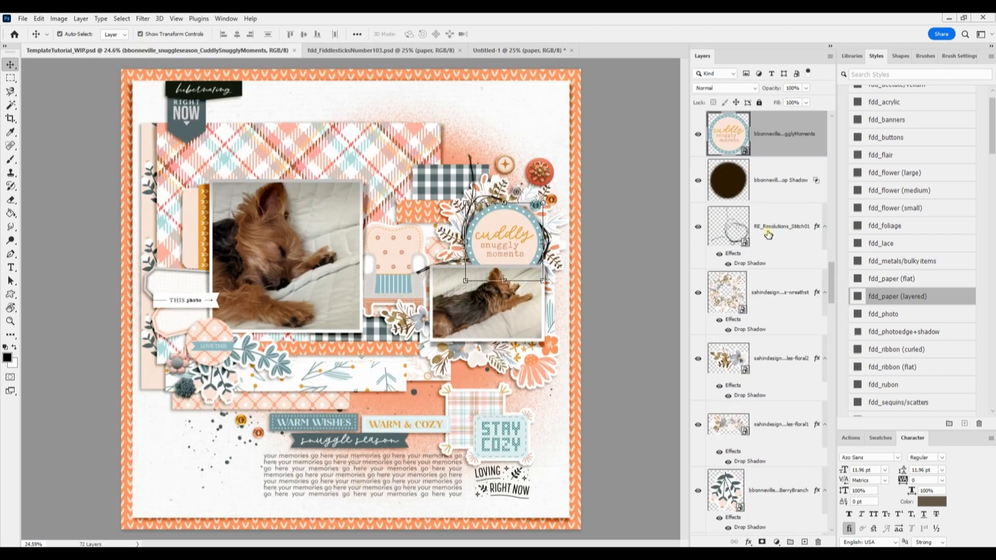
{"action": "left_click", "coordinate": [766, 232]}
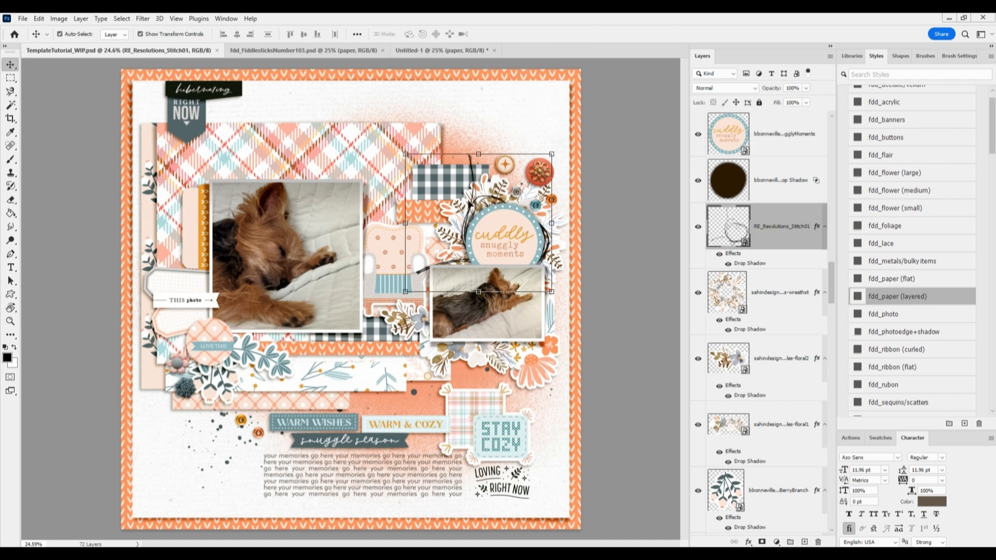
{"action": "left_click", "coordinate": [773, 301]}
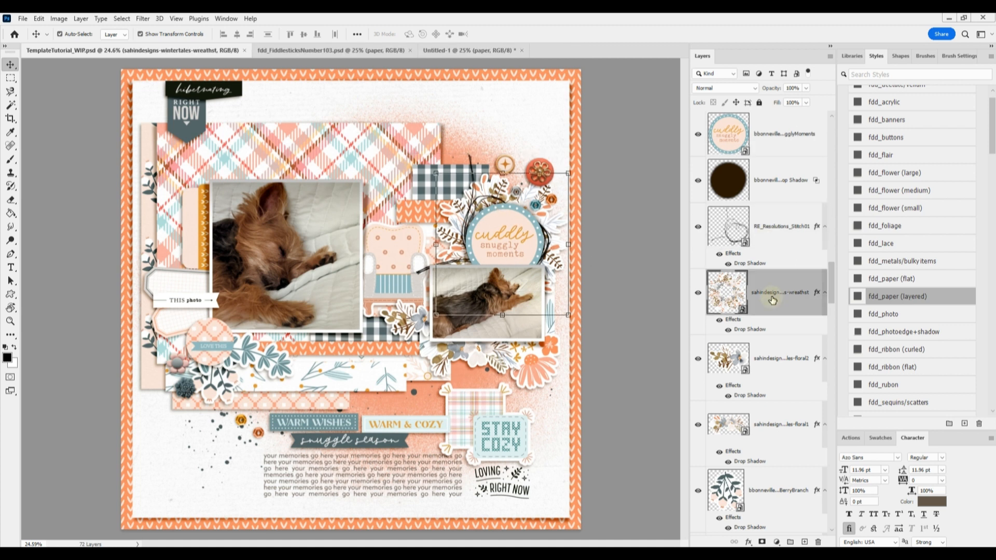
{"action": "scroll", "coordinate": [780, 285], "scroll_direction": "up", "scroll_amount": 1}
{"action": "scroll", "coordinate": [780, 285], "scroll_direction": "up", "scroll_amount": 1}
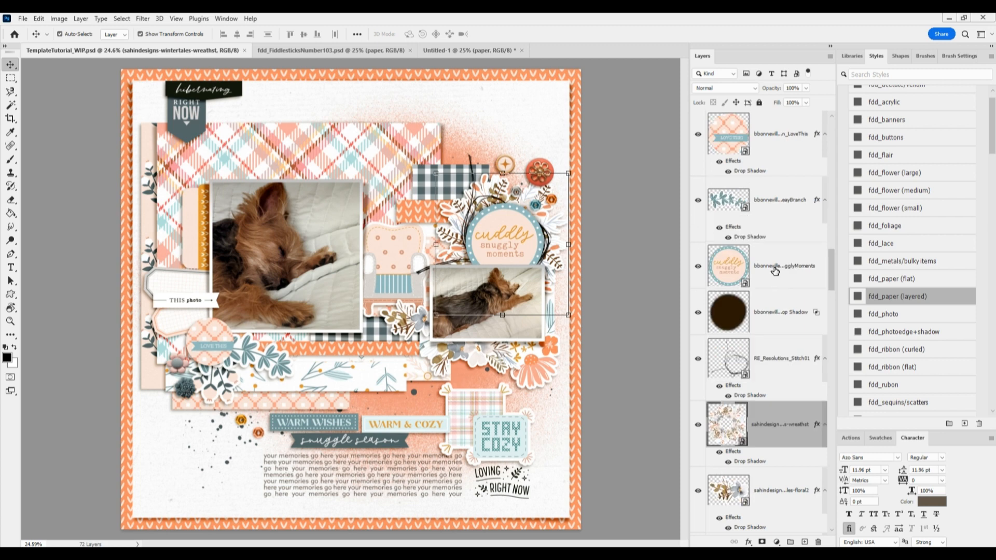
{"action": "left_click", "coordinate": [775, 267], "text": "shift"}
{"action": "left_click_drag", "start_coordinate": [726, 271], "coordinate": [289, 264]}
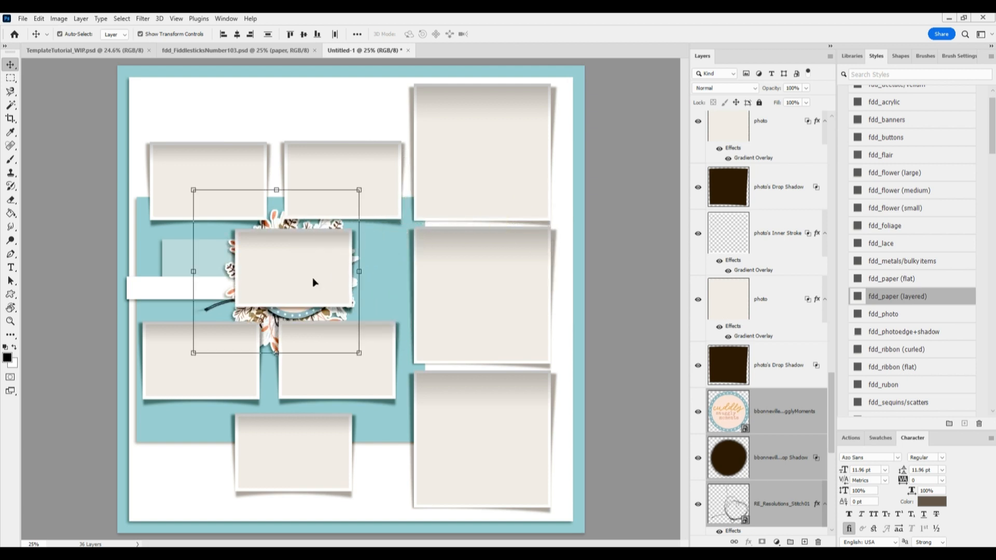
Delete the small center photo that covers the wreath, along with its inner stroke and drop shadow
{"action": "left_click", "coordinate": [326, 278], "text": "ctrl"}
{"action": "left_click", "coordinate": [767, 204]}
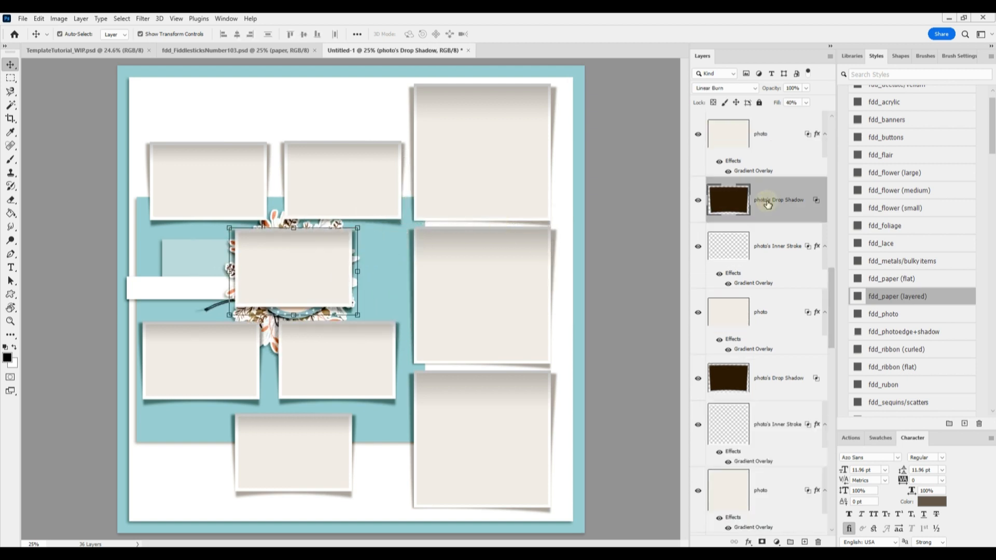
{"action": "scroll", "coordinate": [767, 204], "scroll_direction": "up", "scroll_amount": 3}
{"action": "left_click", "coordinate": [767, 204], "text": "shift"}
{"action": "key", "text": "Delete"}
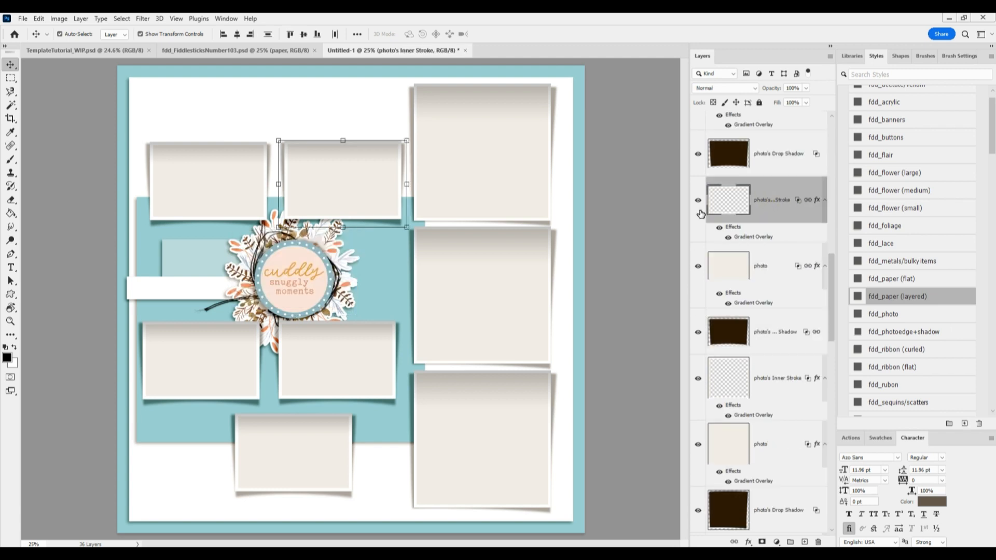
Try shifting the round label slightly left of the wreath's center and undo the move
{"action": "mouse_move", "coordinate": [314, 289]}
{"action": "left_mouse_down"}
{"action": "mouse_move", "coordinate": [386, 291]}
{"action": "mouse_move", "coordinate": [304, 291]}
{"action": "left_mouse_up"}
{"action": "left_click", "coordinate": [39, 18]}
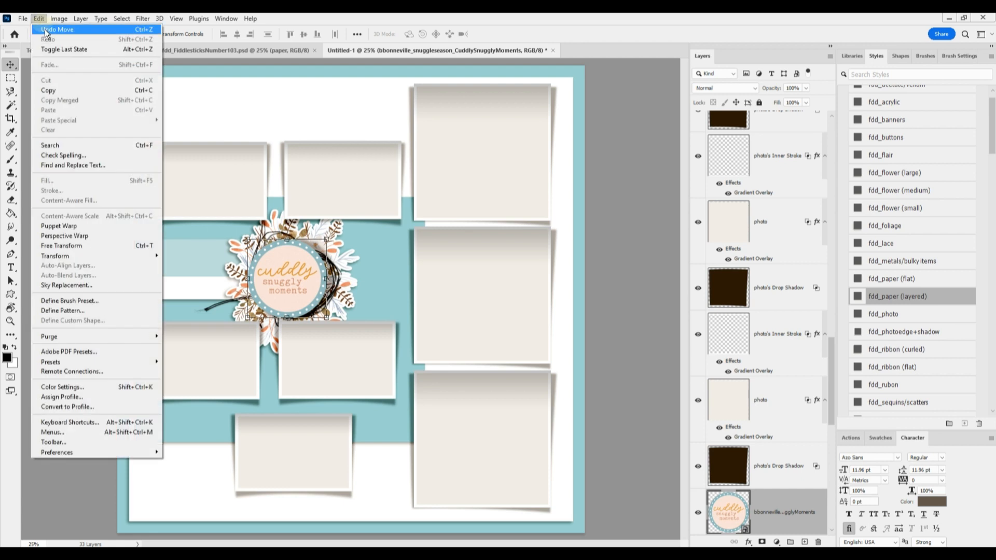
{"action": "left_click", "coordinate": [57, 30]}
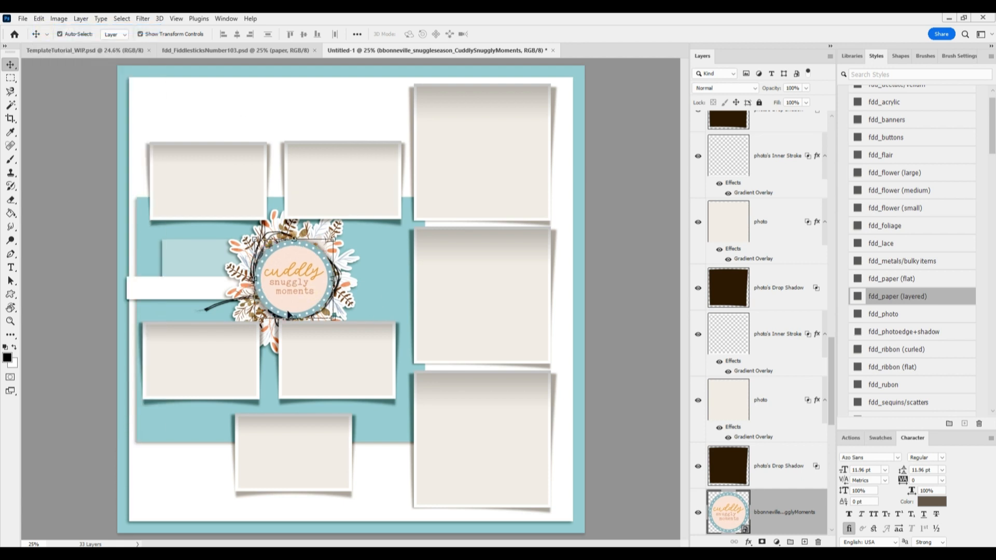
Add RE_Resolutions_Paper12 and RE_Resolutions_Paper07 above the round label and clip both papers to its shape
{"action": "left_click", "coordinate": [619, 306]}
{"action": "left_click", "coordinate": [288, 294]}
{"action": "left_click_drag", "start_coordinate": [253, 290], "coordinate": [391, 289]}
{"action": "key", "text": "ctrl+alt+g"}
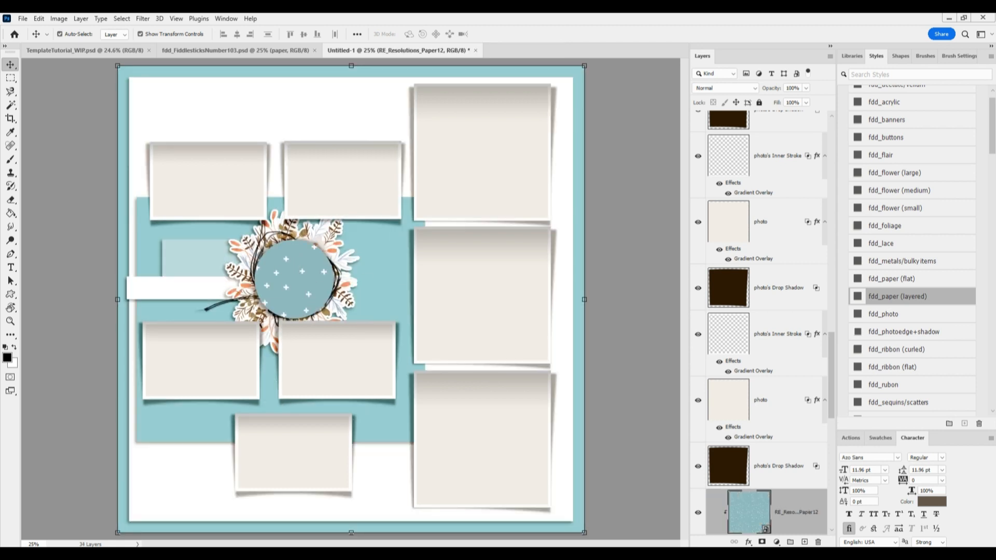
{"action": "left_click_drag", "start_coordinate": [454, 213], "coordinate": [388, 257]}
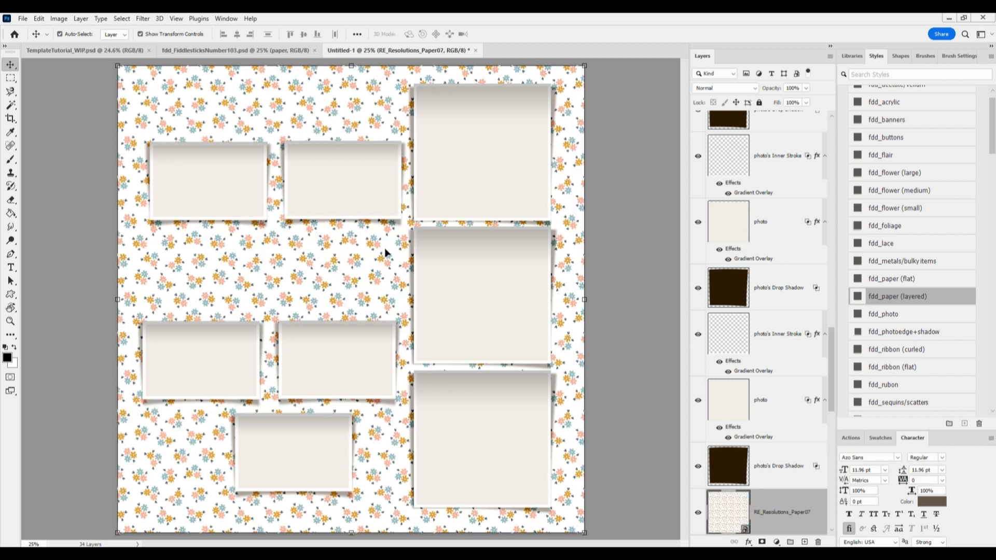
{"action": "key", "text": "ctrl+alt+g"}
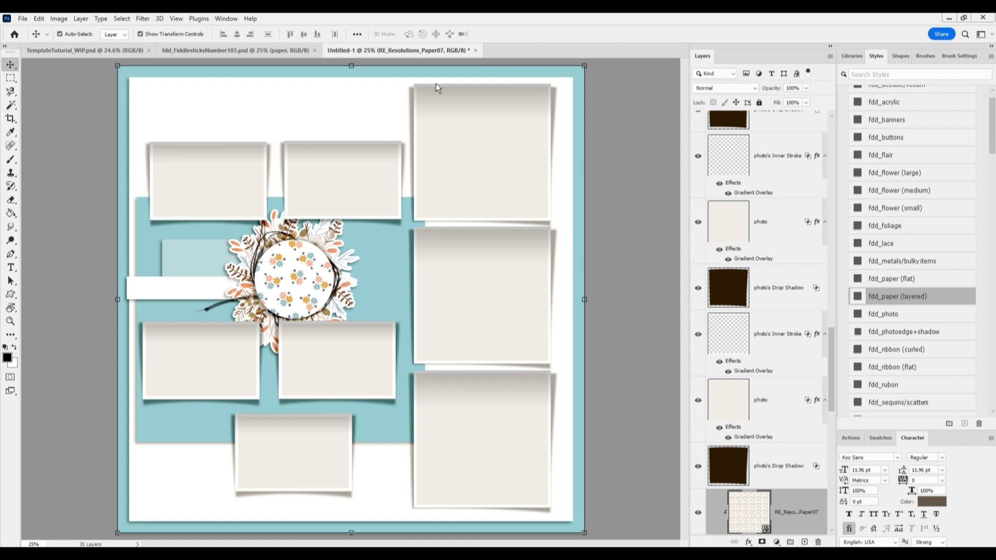
Check the template's enamel dot near the upper flowers and return to the new layout
{"action": "left_click", "coordinate": [263, 48]}
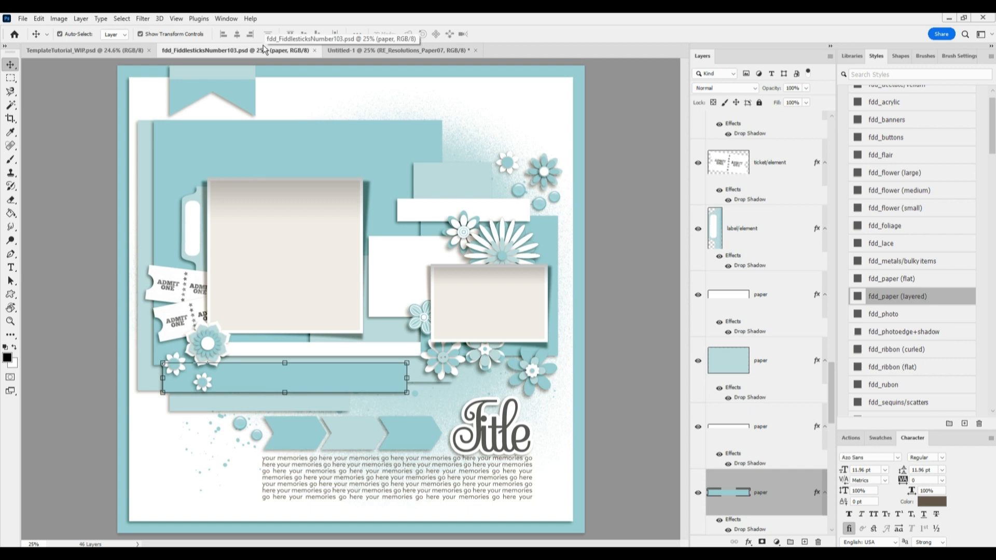
{"action": "left_click", "coordinate": [518, 189]}
{"action": "left_click", "coordinate": [450, 51]}
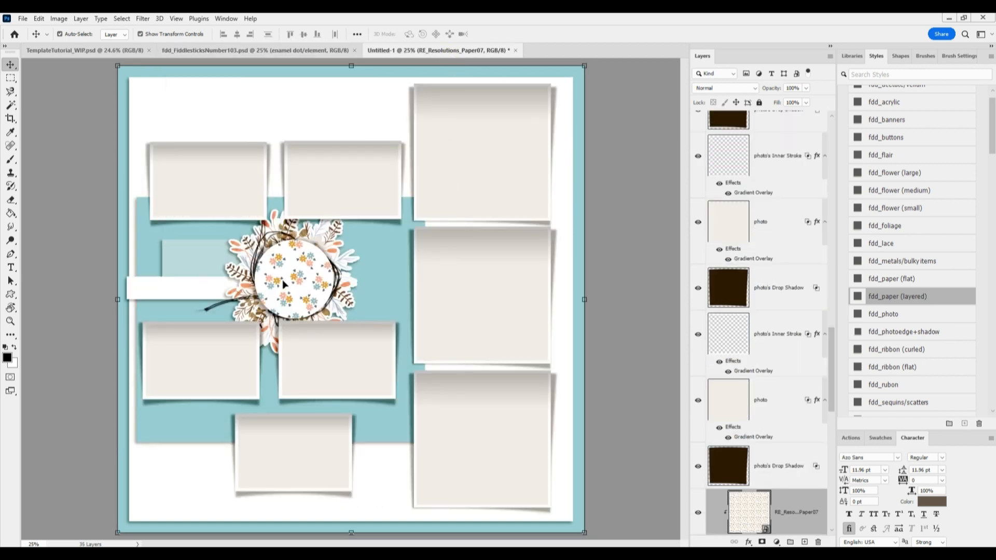
Try moving the middle large photo down over the lower one and undo the move
{"action": "left_click_drag", "start_coordinate": [482, 363], "coordinate": [477, 421]}
{"action": "left_click", "coordinate": [39, 19]}
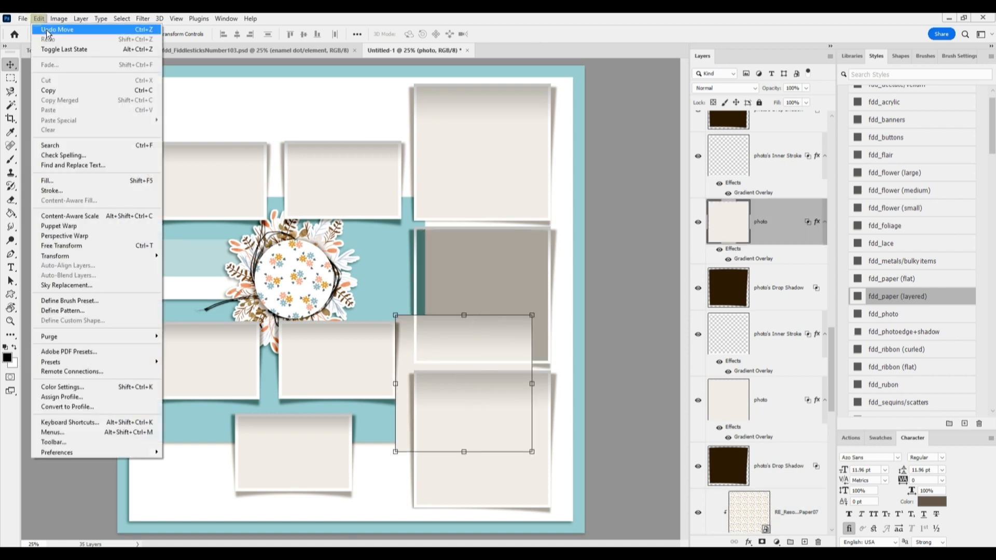
{"action": "left_click", "coordinate": [52, 27]}
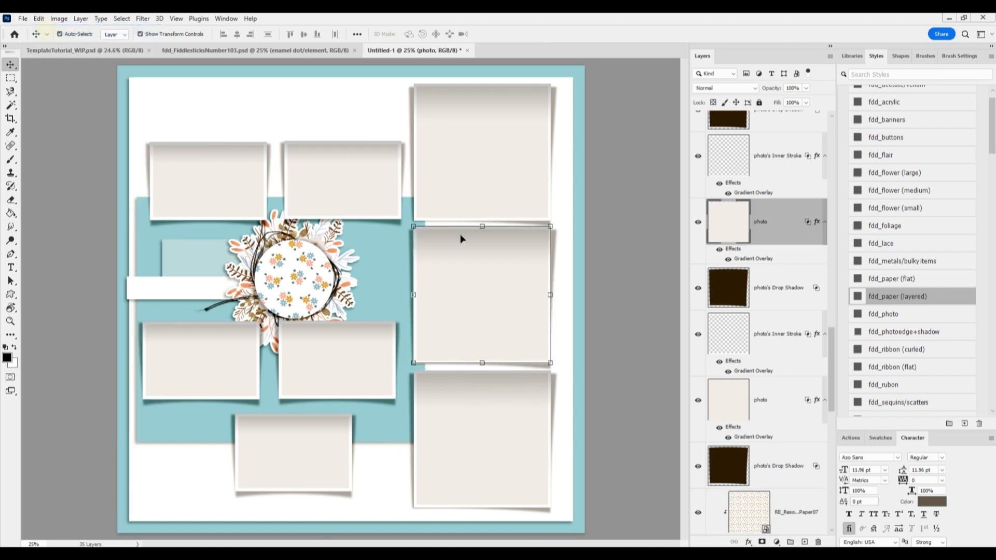
Compare the finished page's chair, plaid paper, painted background and knit paper strip with the template and the new layout
{"action": "left_click", "coordinate": [207, 50]}
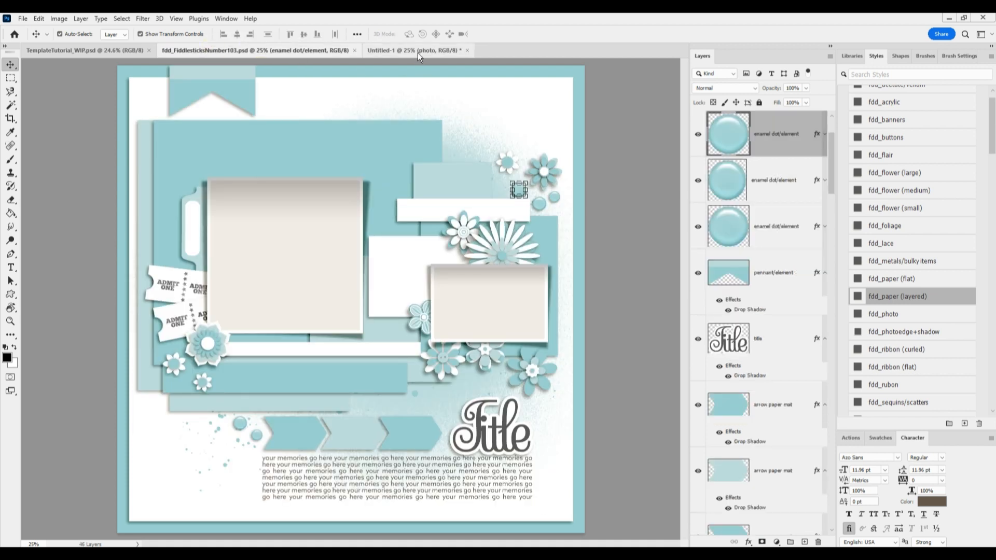
{"action": "left_click", "coordinate": [417, 51]}
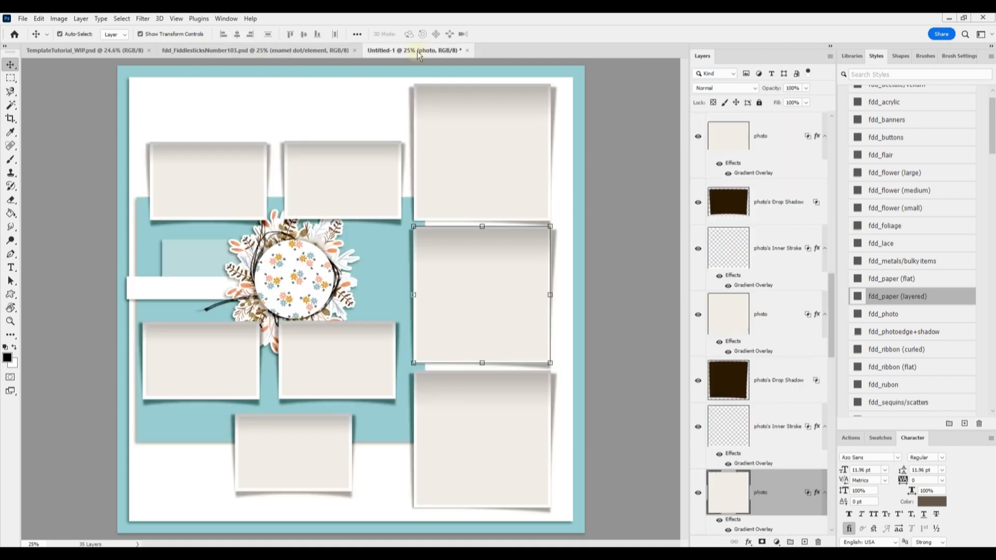
{"action": "left_click", "coordinate": [83, 52]}
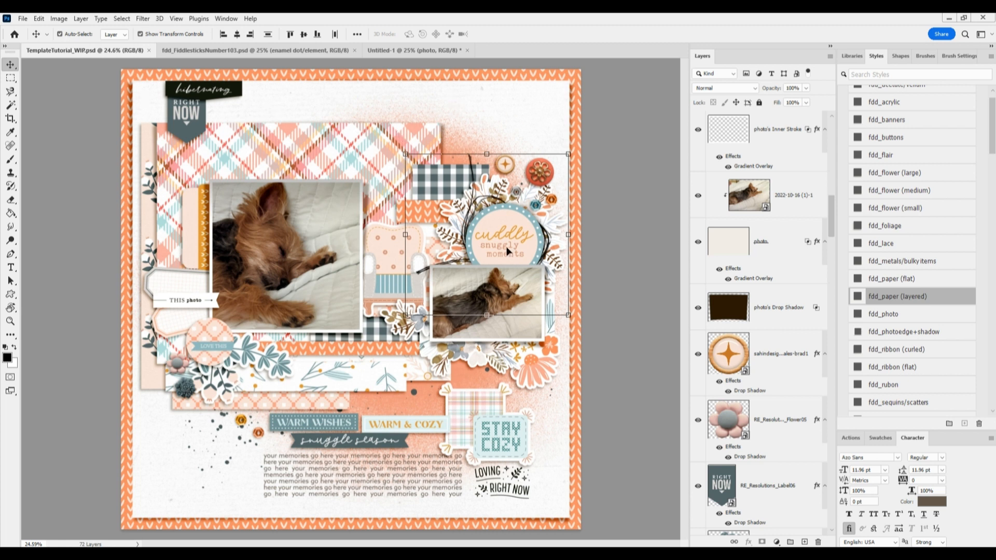
{"action": "left_click", "coordinate": [389, 273]}
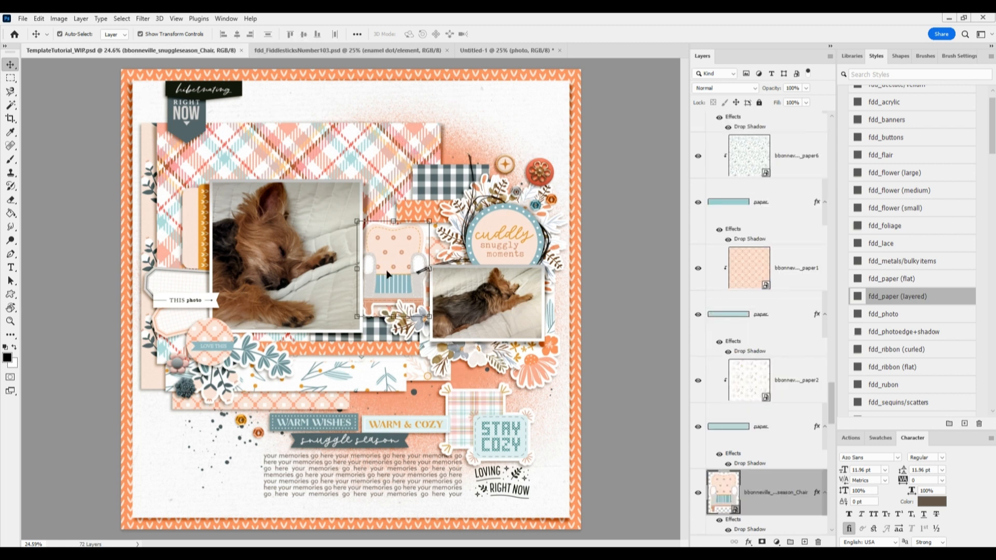
{"action": "left_click", "coordinate": [351, 159]}
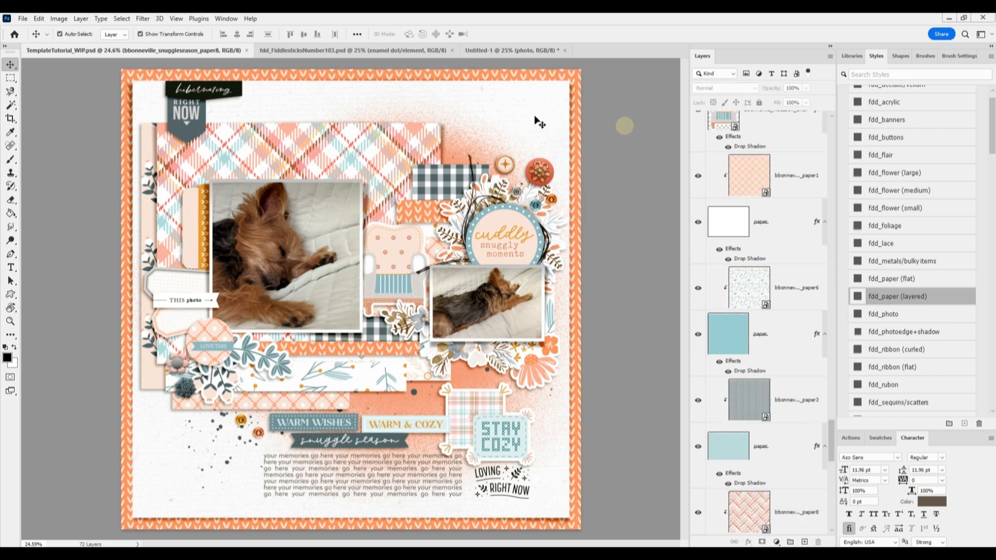
{"action": "left_click", "coordinate": [464, 155]}
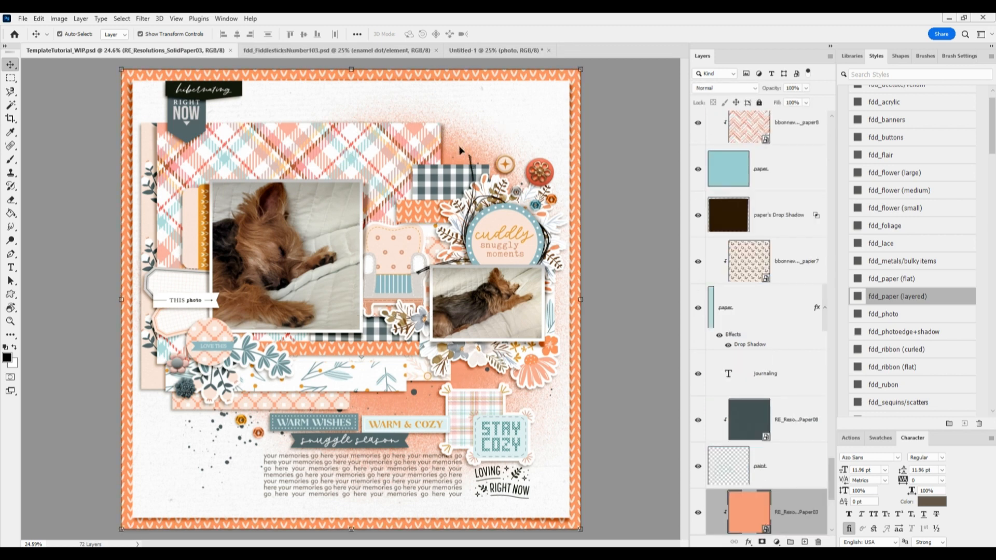
{"action": "left_click", "coordinate": [496, 48]}
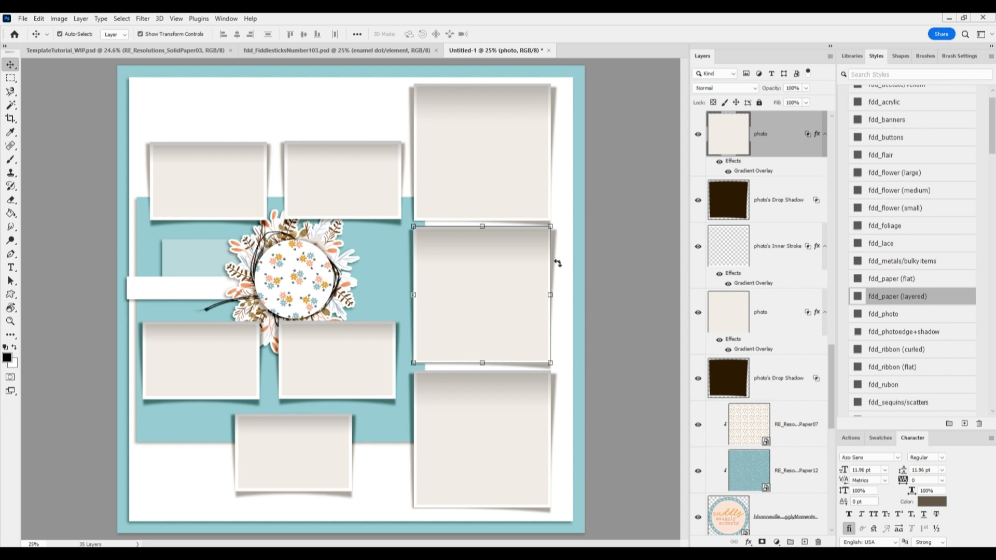
{"action": "left_click", "coordinate": [267, 49]}
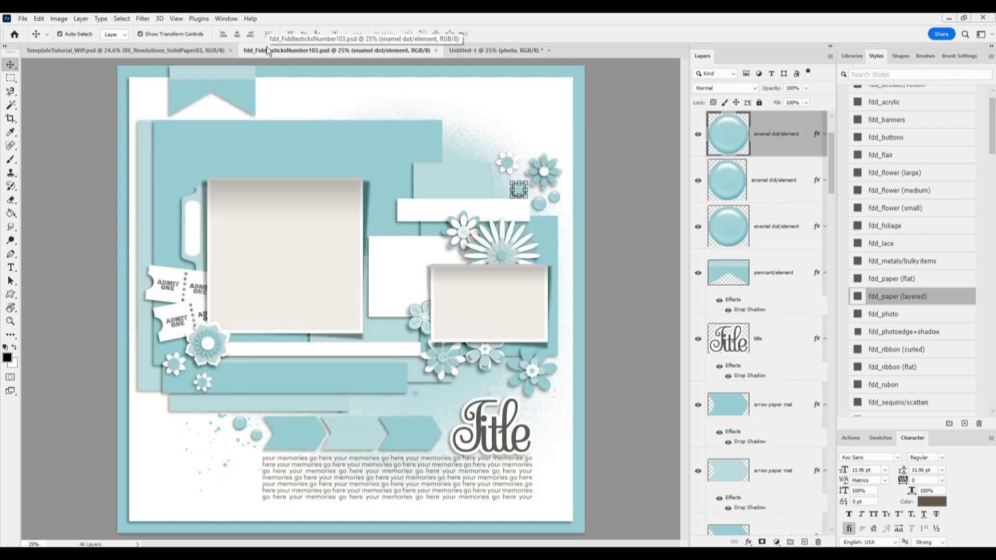
{"action": "left_click", "coordinate": [138, 51]}
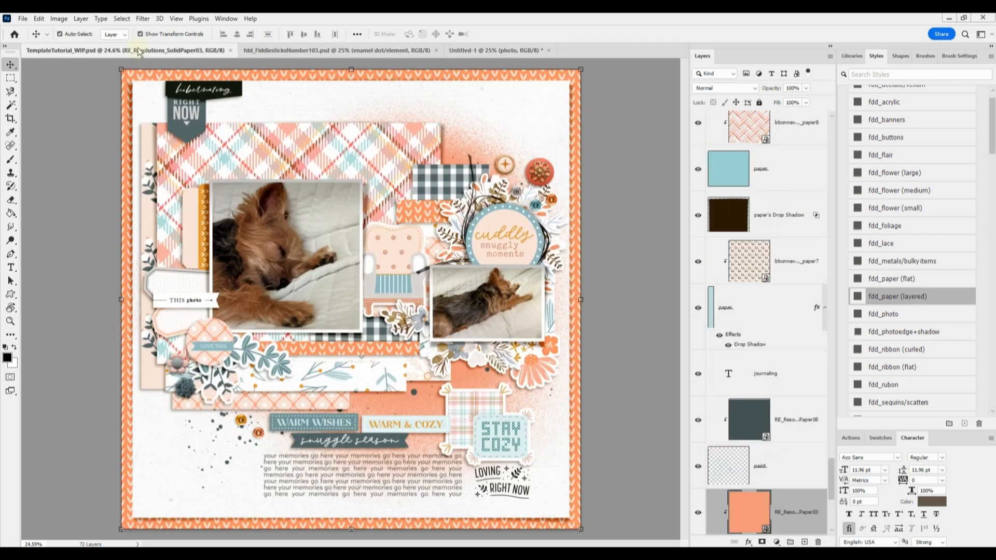
{"action": "left_click", "coordinate": [409, 212]}
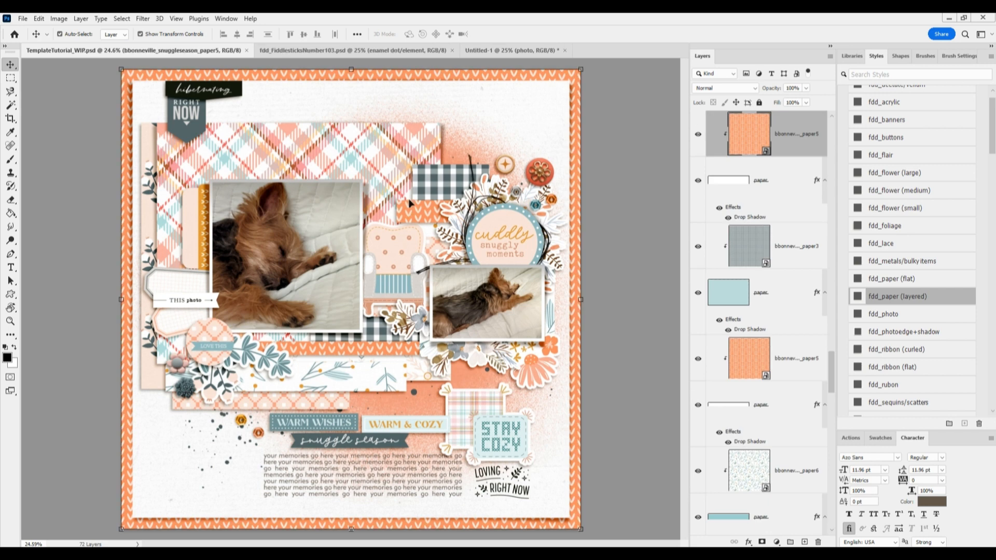
{"action": "left_click", "coordinate": [500, 53]}
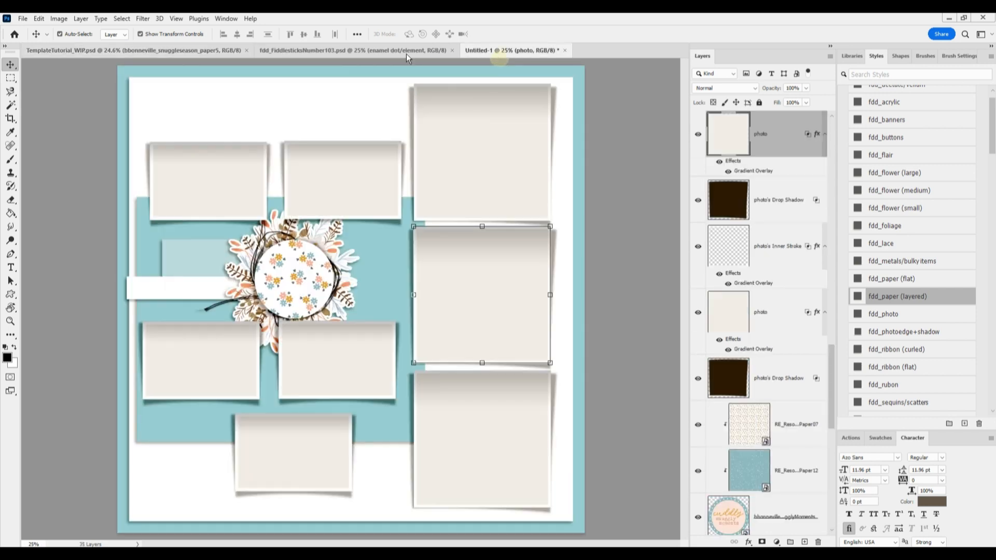
Close the template document fdd_FiddlesticksNumber103.psd after a last check against the other two pages
{"action": "left_click", "coordinate": [376, 53]}
{"action": "left_click", "coordinate": [162, 50]}
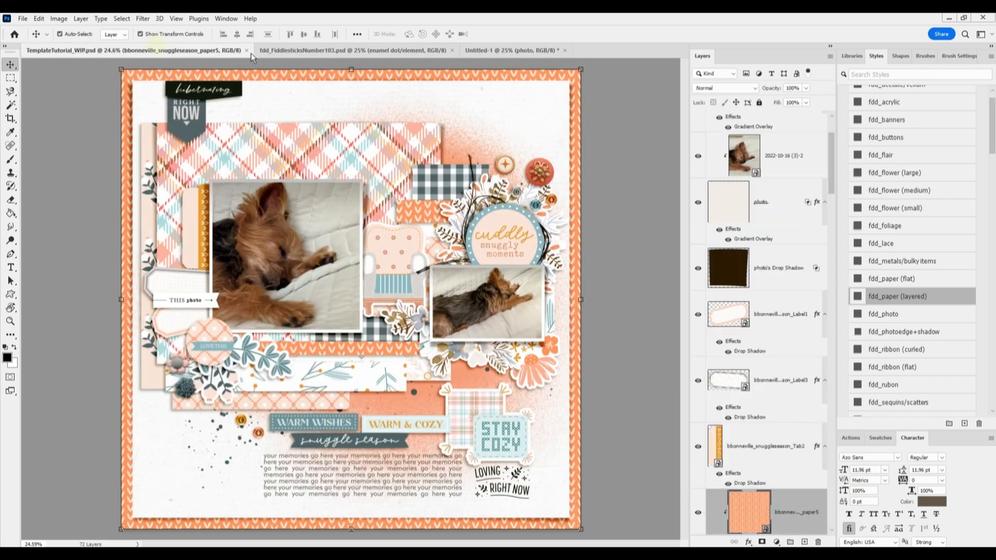
{"action": "left_click", "coordinate": [324, 46]}
{"action": "left_click", "coordinate": [546, 46]}
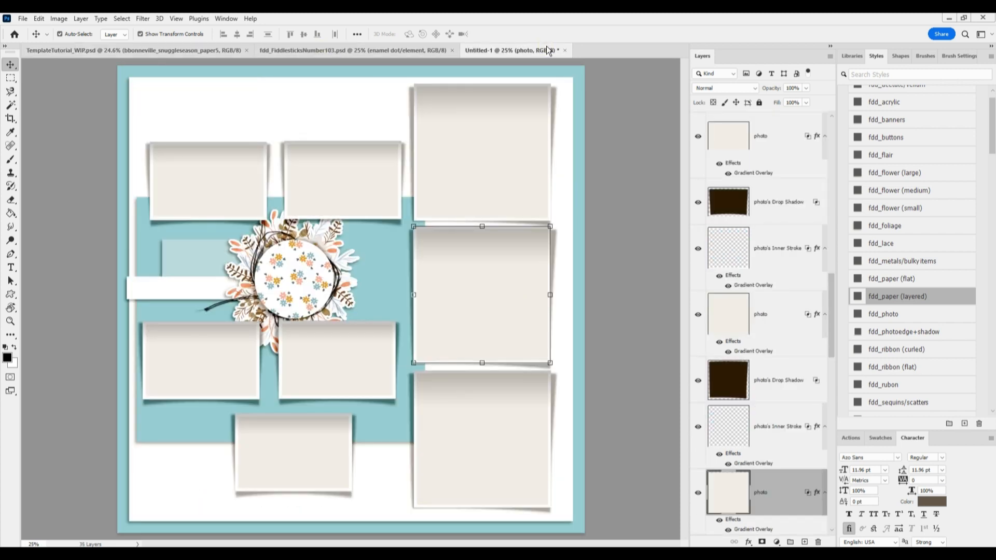
{"action": "left_click", "coordinate": [283, 50]}
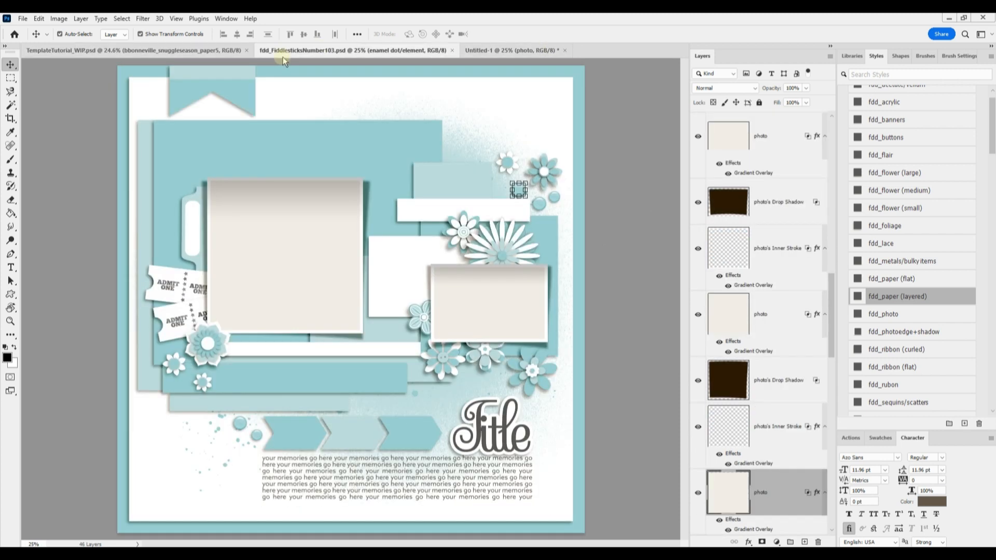
{"action": "left_click", "coordinate": [451, 50]}
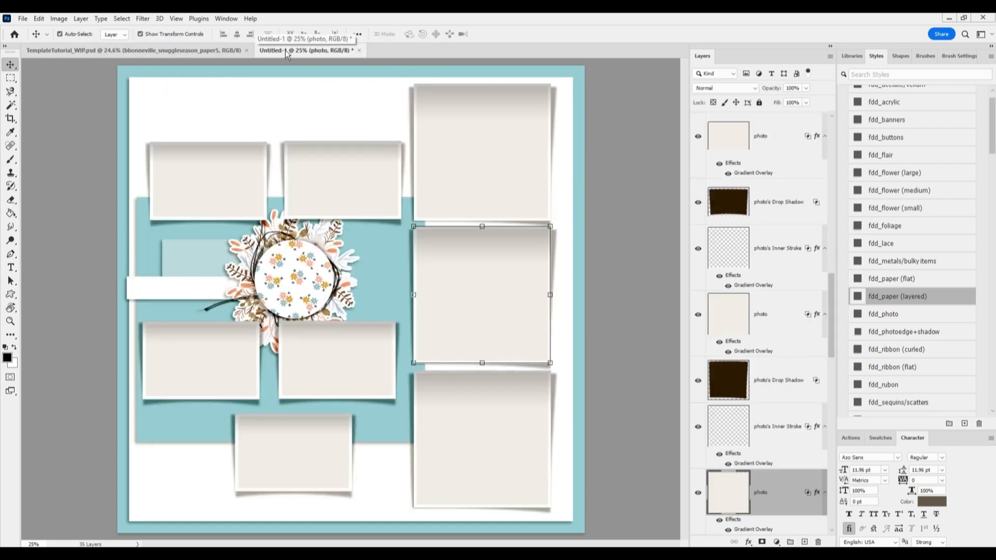
Nudge the blue leafy branch slightly upward on the finished page TemplateTutorial_WIP.psd
{"action": "left_click", "coordinate": [95, 48]}
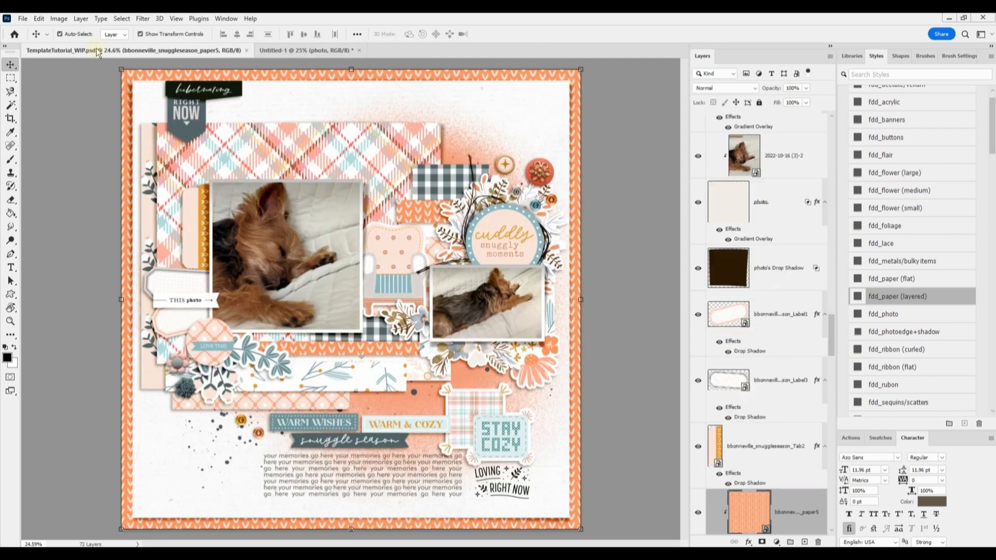
{"action": "left_click", "coordinate": [23, 19]}
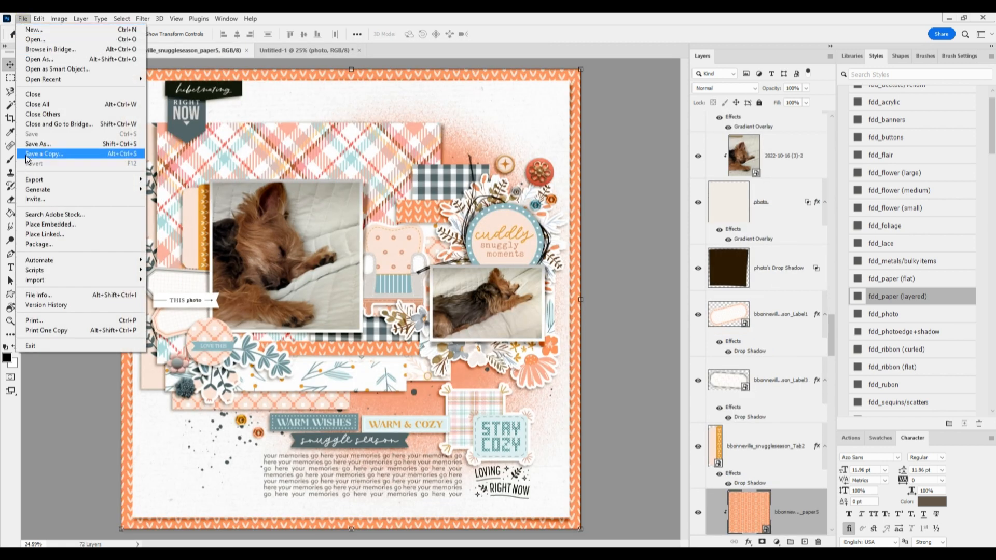
{"action": "left_click", "coordinate": [639, 212]}
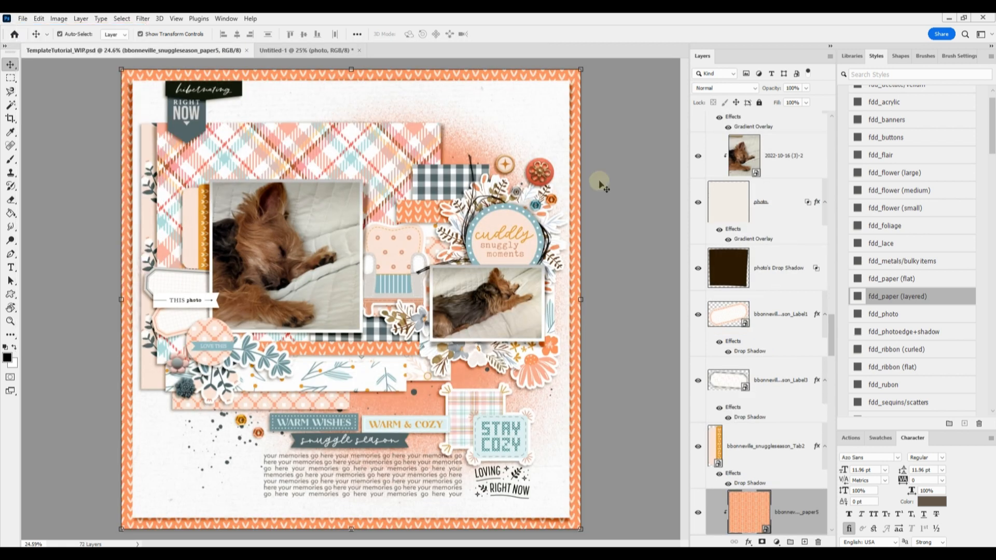
{"action": "left_click_drag", "start_coordinate": [241, 363], "coordinate": [245, 352]}
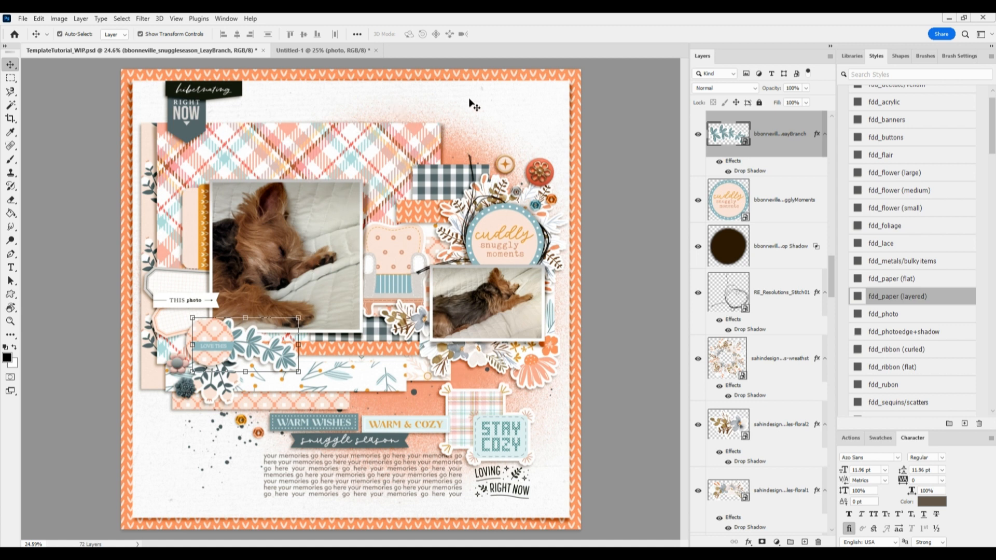
Inspect the layers of the round label, the plaid paper and the "hibernating" label on the finished page
{"action": "left_click", "coordinate": [513, 220]}
{"action": "left_click", "coordinate": [404, 140]}
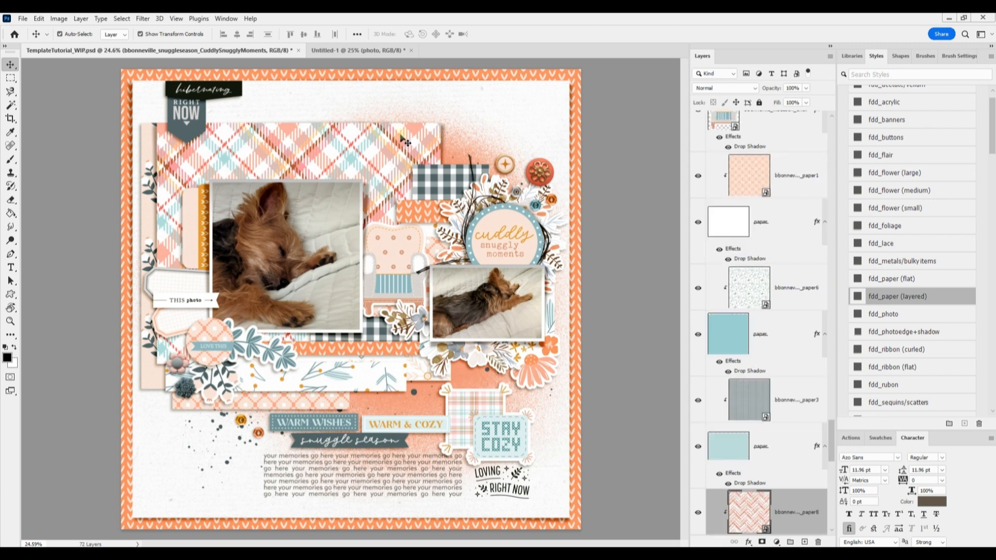
{"action": "left_click", "coordinate": [214, 91]}
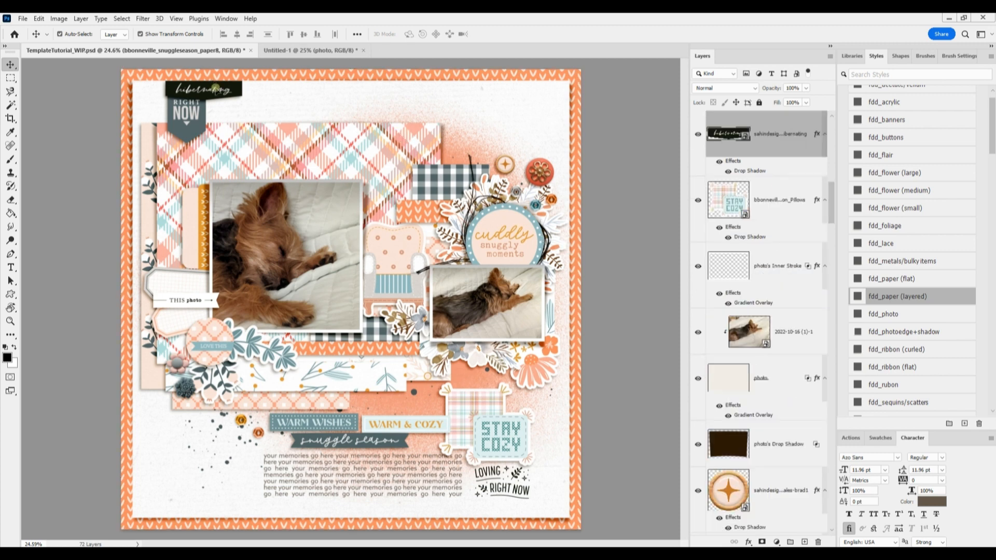
{"action": "left_click", "coordinate": [324, 149]}
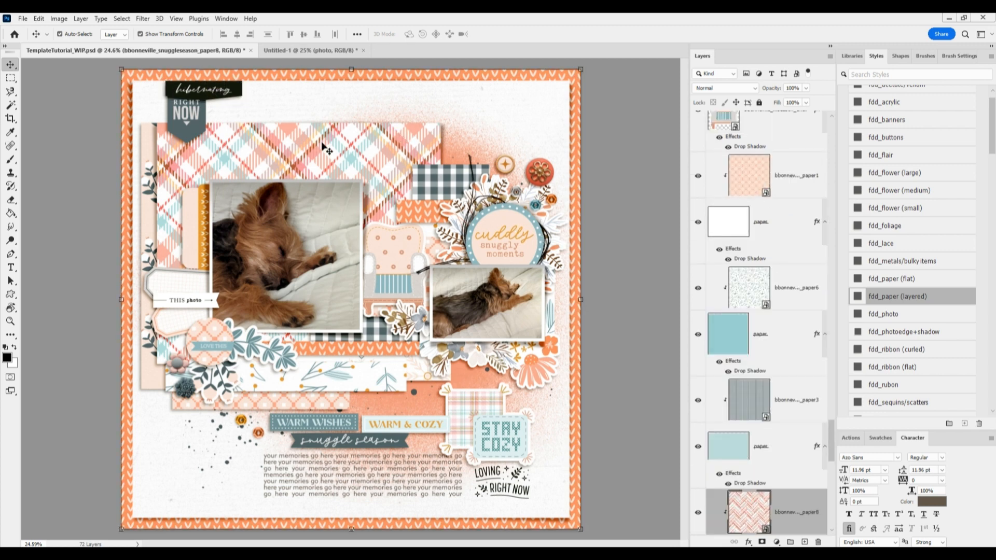